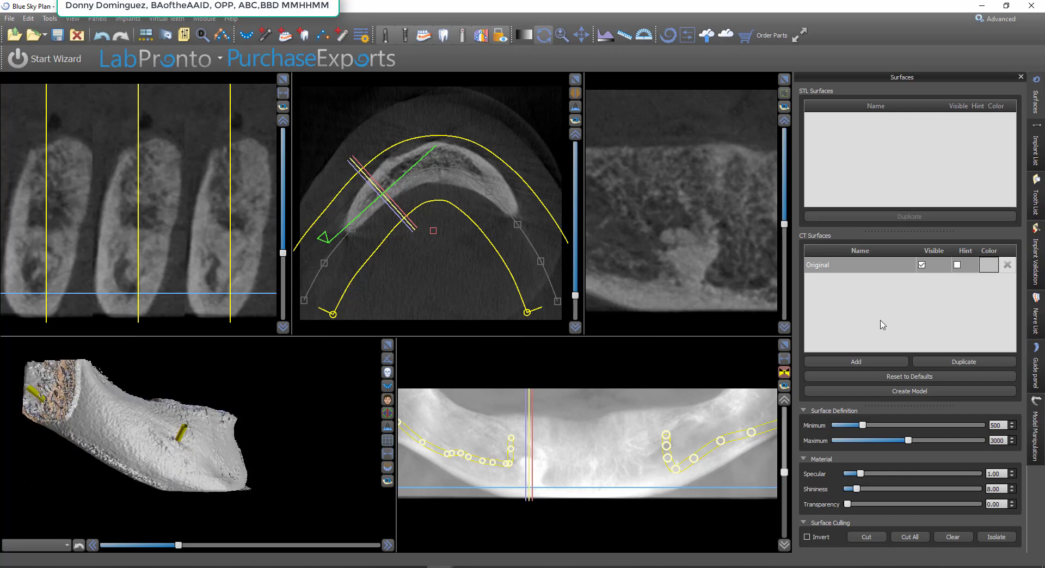
Raise the original CT surface's minimum density to 760 and show its outline on the slices to check several cross-sections
{"action": "left_click_drag", "start_coordinate": [298, 405], "coordinate": [237, 435]}
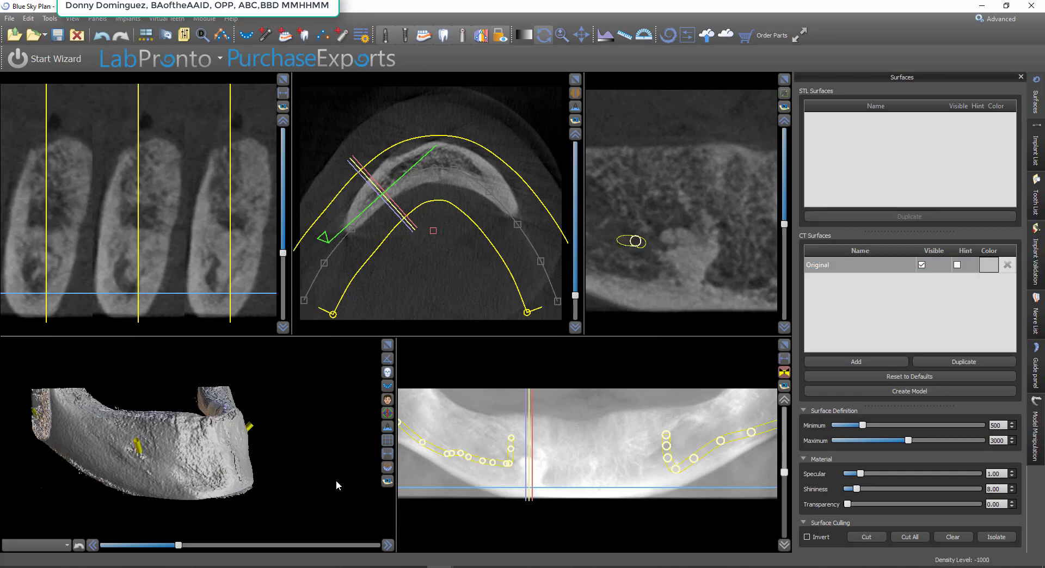
{"action": "left_click_drag", "start_coordinate": [336, 484], "coordinate": [191, 545]}
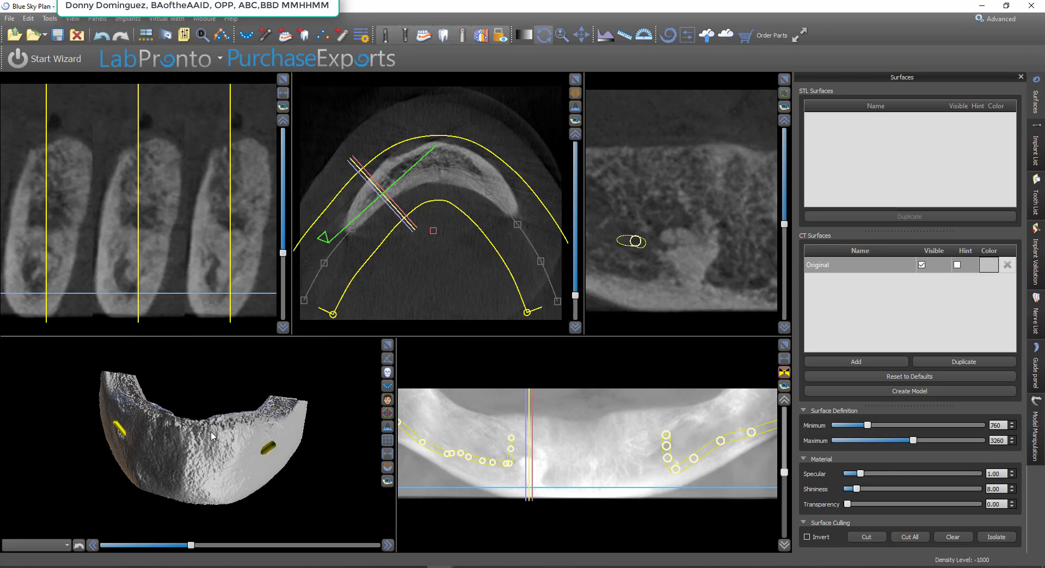
{"action": "left_click", "coordinate": [956, 266]}
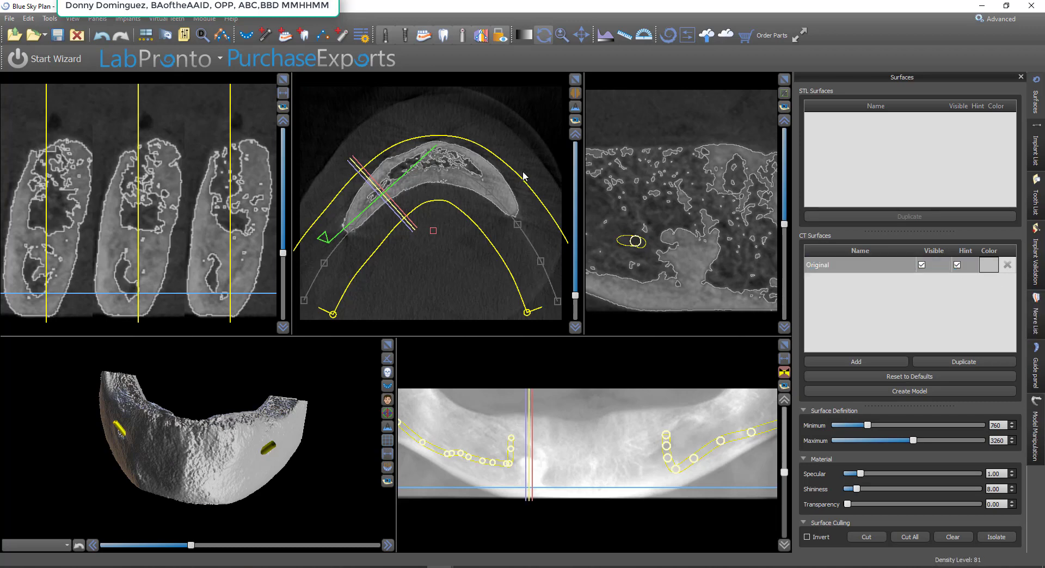
{"action": "scroll", "coordinate": [202, 198], "scroll_direction": "up", "scroll_amount": 5}
{"action": "scroll", "coordinate": [201, 197], "scroll_direction": "up", "scroll_amount": 6}
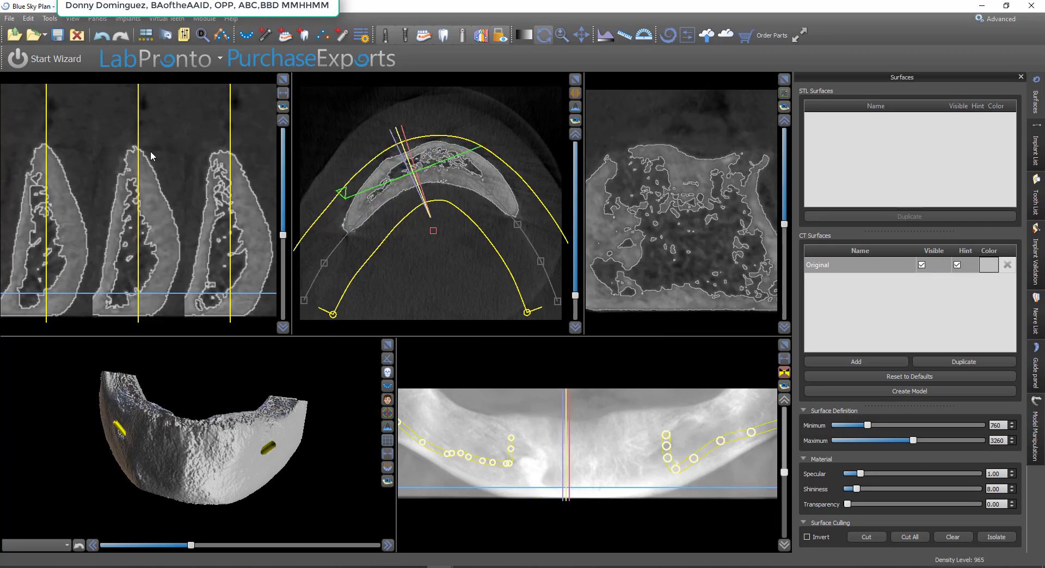
{"action": "scroll", "coordinate": [224, 245], "scroll_direction": "up", "scroll_amount": 3}
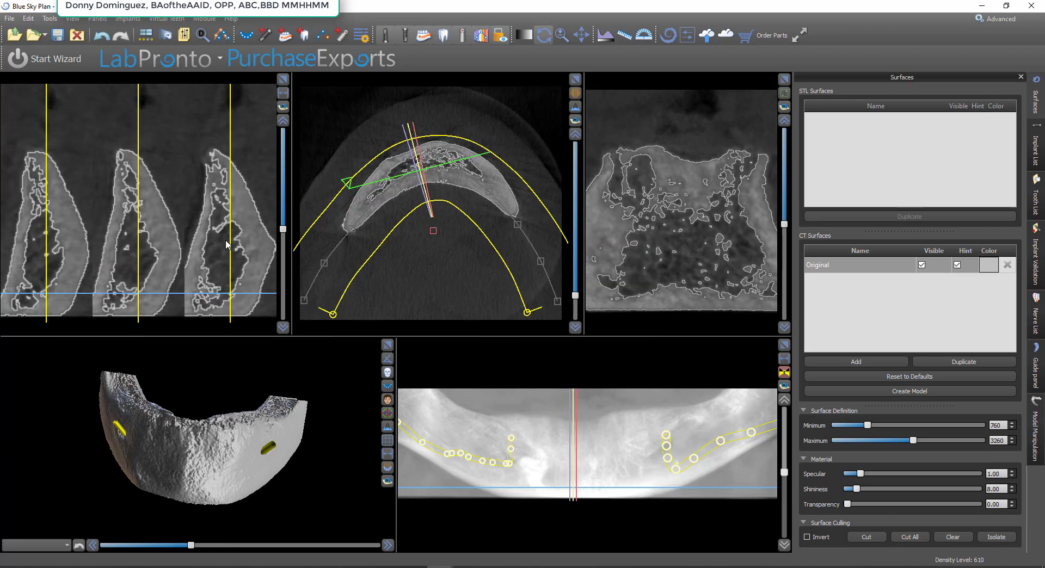
Fine-tune the original CT surface's density range to a minimum of 651 and a maximum of 3151, checking the 3D jaw
{"action": "left_click_drag", "start_coordinate": [191, 545], "coordinate": [158, 555]}
{"action": "left_click", "coordinate": [196, 538]}
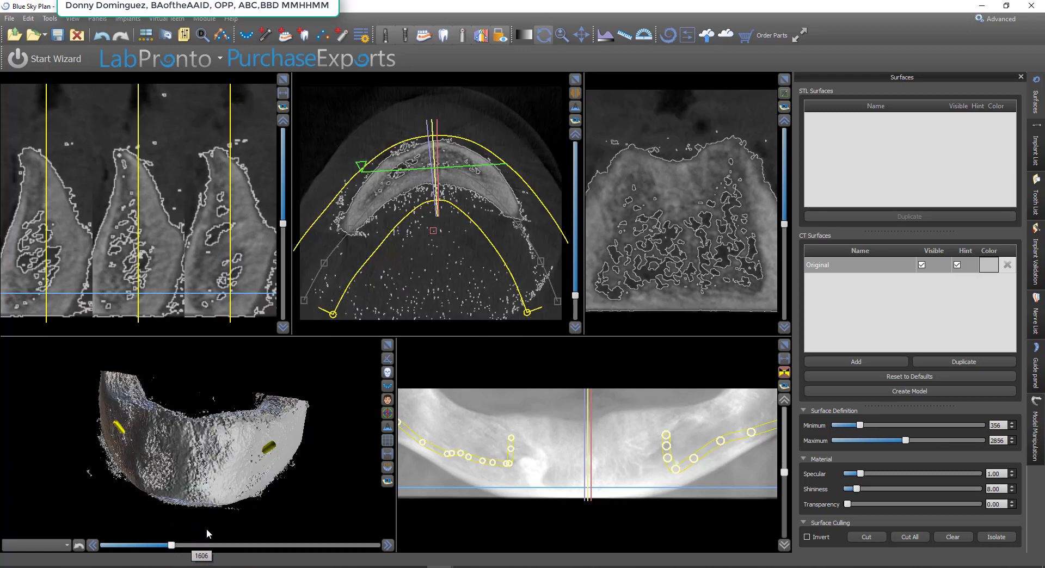
{"action": "left_click_drag", "start_coordinate": [194, 537], "coordinate": [177, 541]}
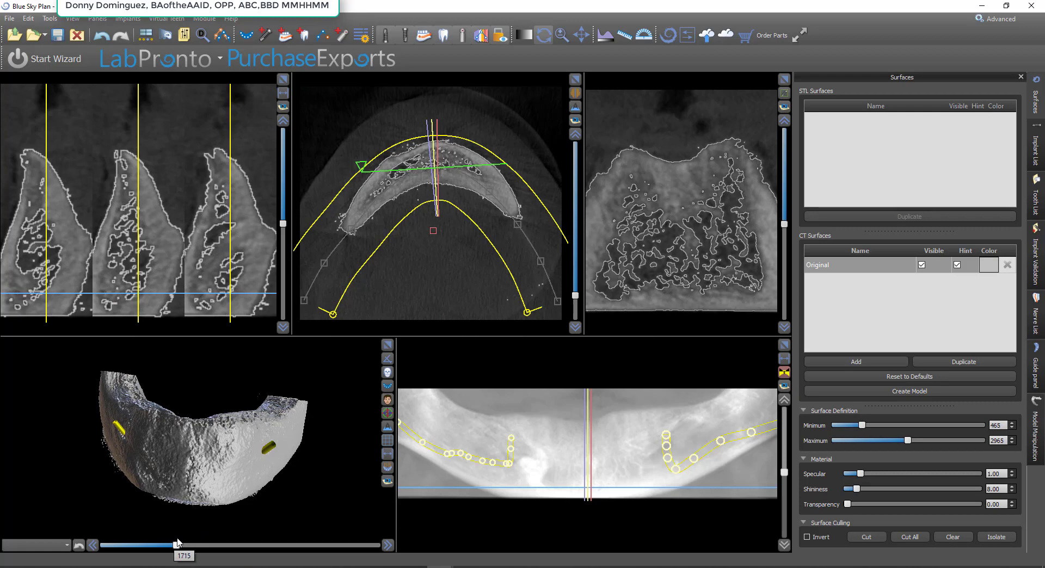
{"action": "left_click_drag", "start_coordinate": [182, 471], "coordinate": [320, 412]}
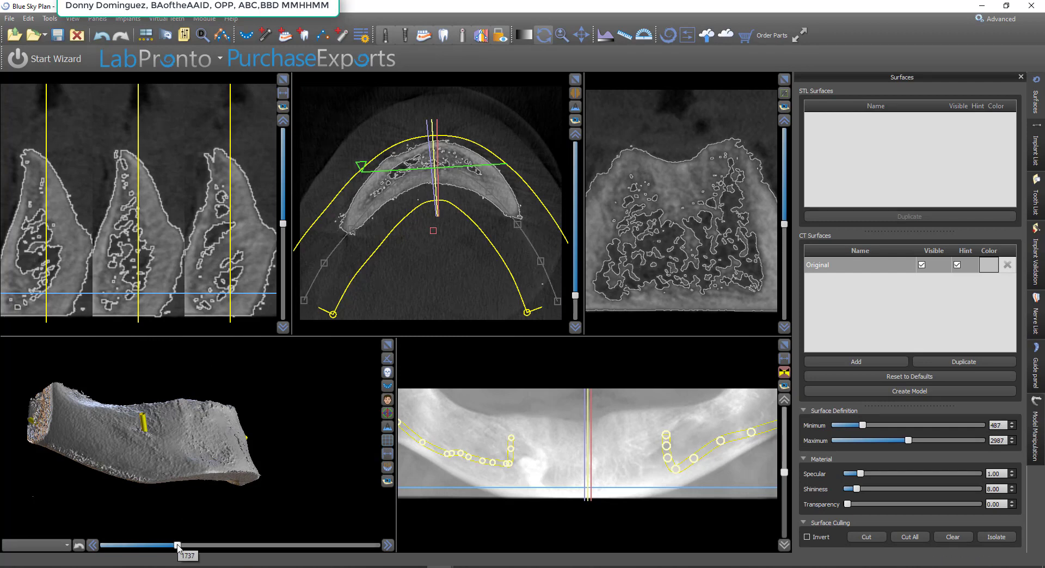
{"action": "left_click_drag", "start_coordinate": [176, 546], "coordinate": [185, 545]}
{"action": "left_click_drag", "start_coordinate": [247, 384], "coordinate": [215, 458]}
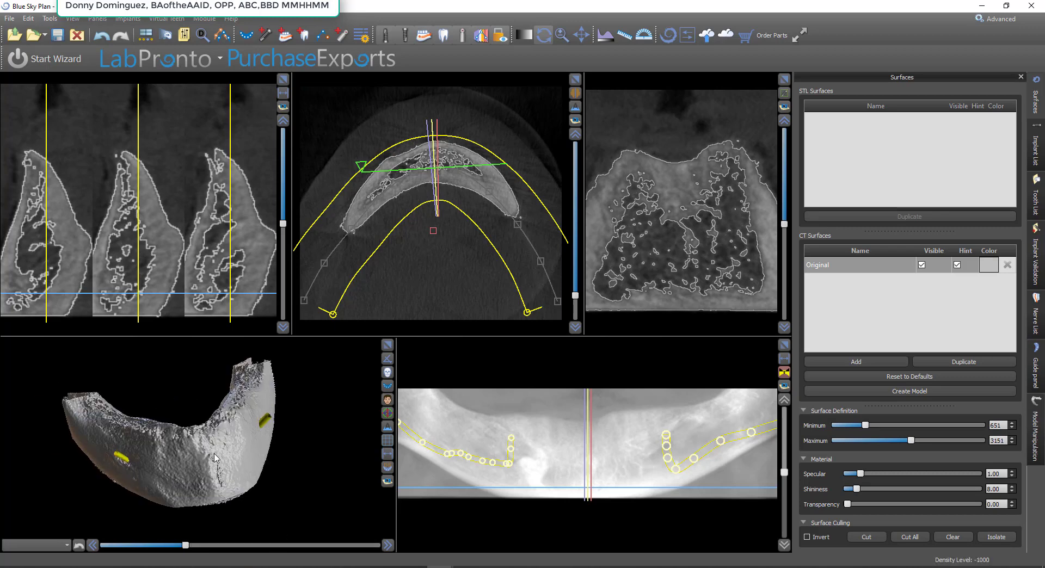
{"action": "left_click_drag", "start_coordinate": [341, 442], "coordinate": [370, 479]}
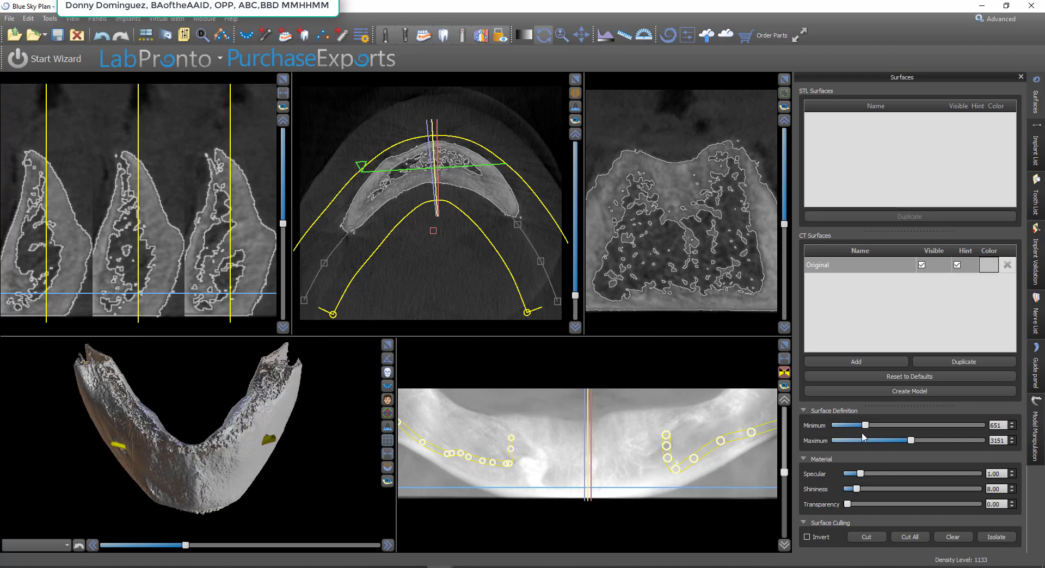
Create a model from the original CT surface and turn off the original's slice outline
{"action": "left_click", "coordinate": [925, 391]}
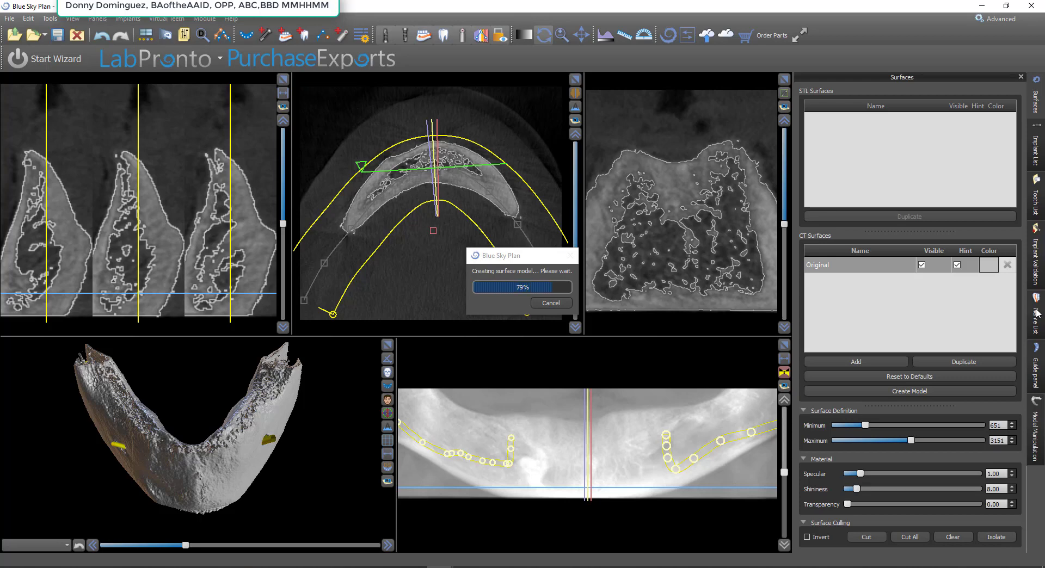
{"action": "left_click", "coordinate": [957, 260]}
Color the Density Surface Model light pink (#ffaaff) and show its outline on the slices
{"action": "left_click", "coordinate": [989, 120]}
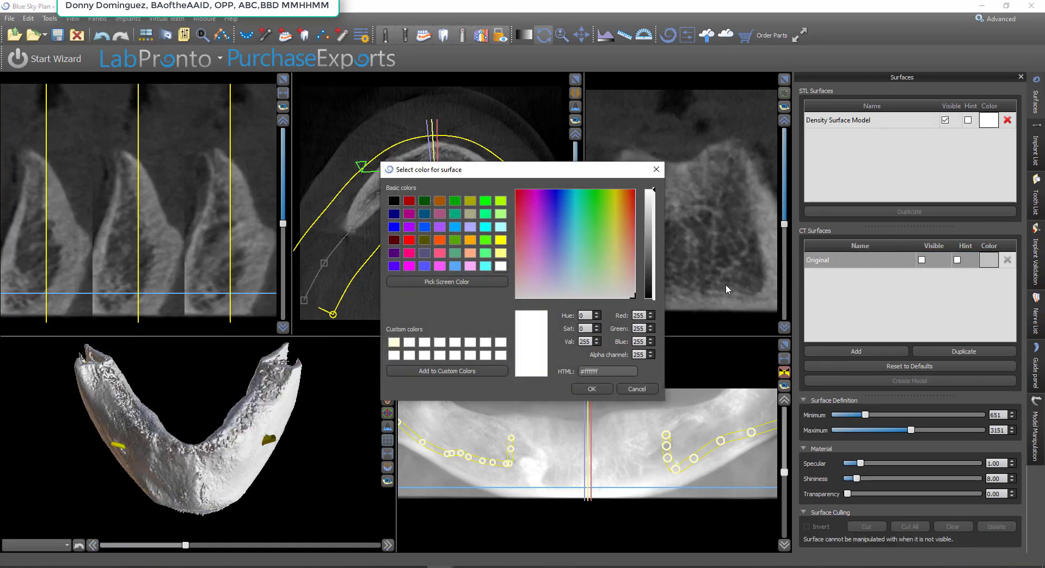
{"action": "left_click", "coordinate": [471, 268]}
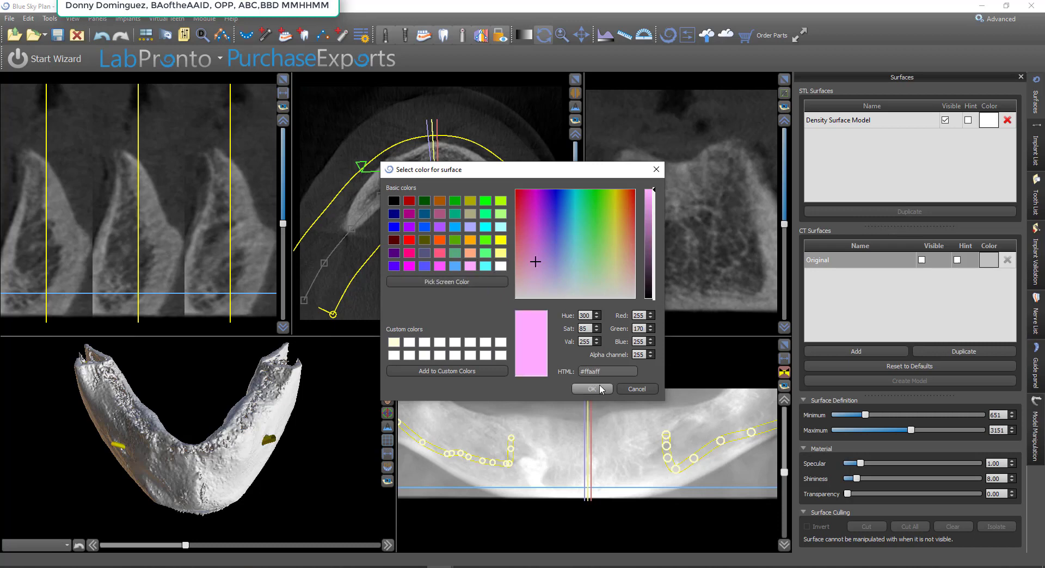
{"action": "left_click", "coordinate": [600, 388]}
{"action": "left_click_drag", "start_coordinate": [248, 413], "coordinate": [177, 413]}
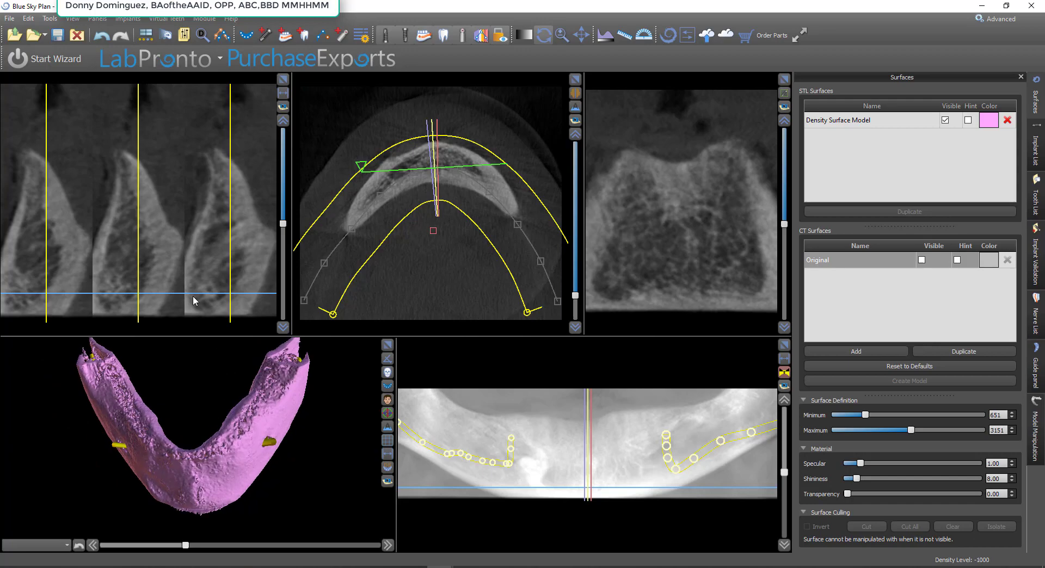
{"action": "scroll", "coordinate": [147, 224], "scroll_direction": "down", "scroll_amount": 3}
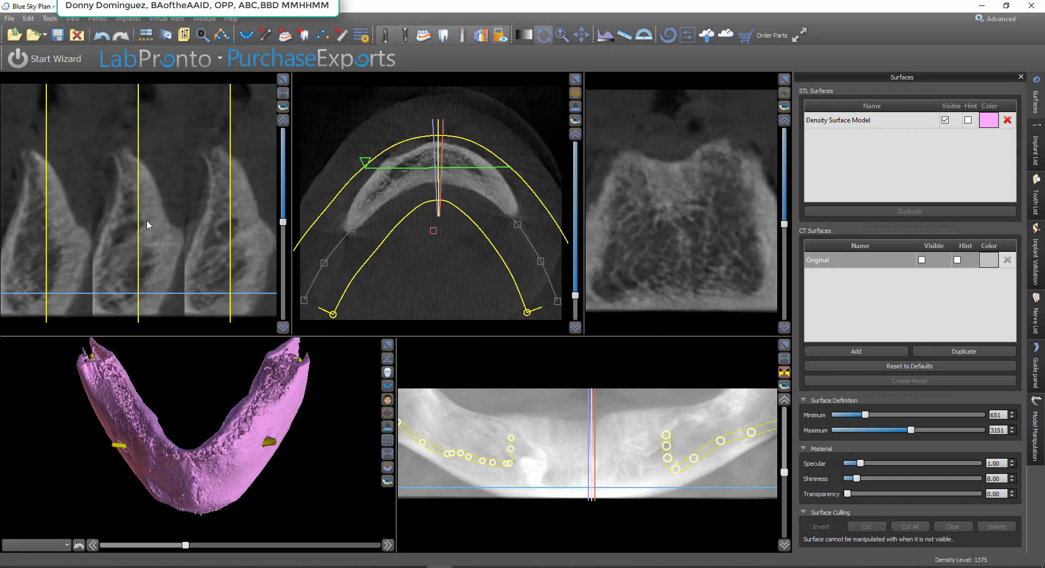
{"action": "left_click", "coordinate": [968, 120]}
Examine how the pink model outline follows the bone in cross-sections along the jaw arch and nerve canal
{"action": "scroll", "coordinate": [186, 288], "scroll_direction": "down", "scroll_amount": 3}
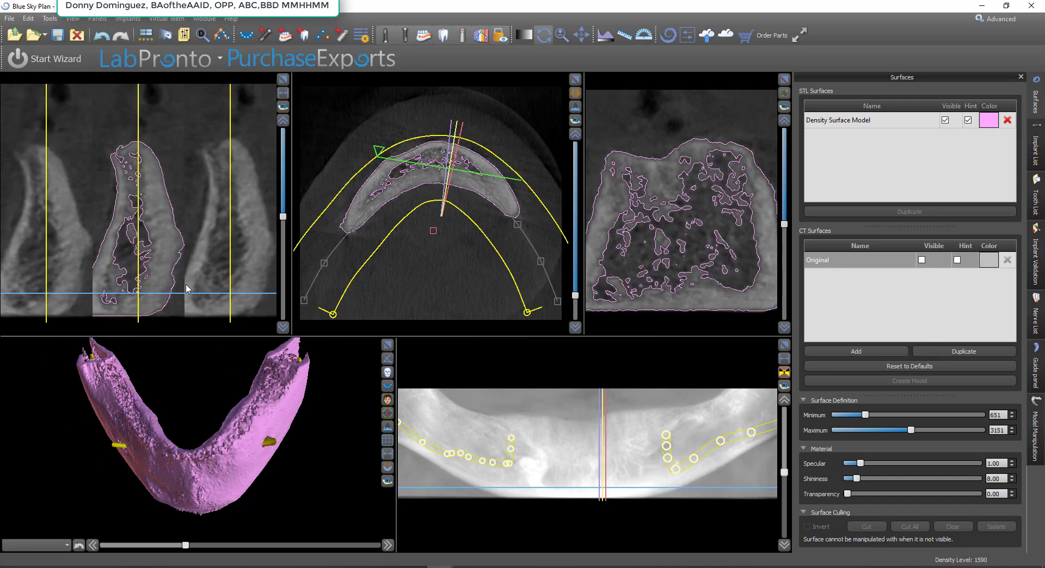
{"action": "scroll", "coordinate": [187, 289], "scroll_direction": "down", "scroll_amount": 8}
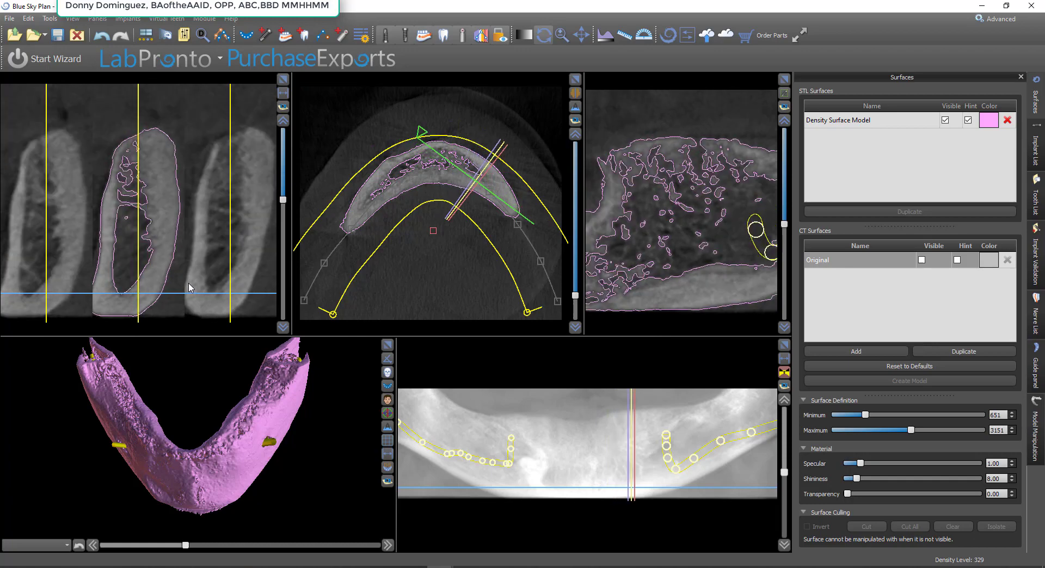
{"action": "scroll", "coordinate": [189, 288], "scroll_direction": "down", "scroll_amount": 3}
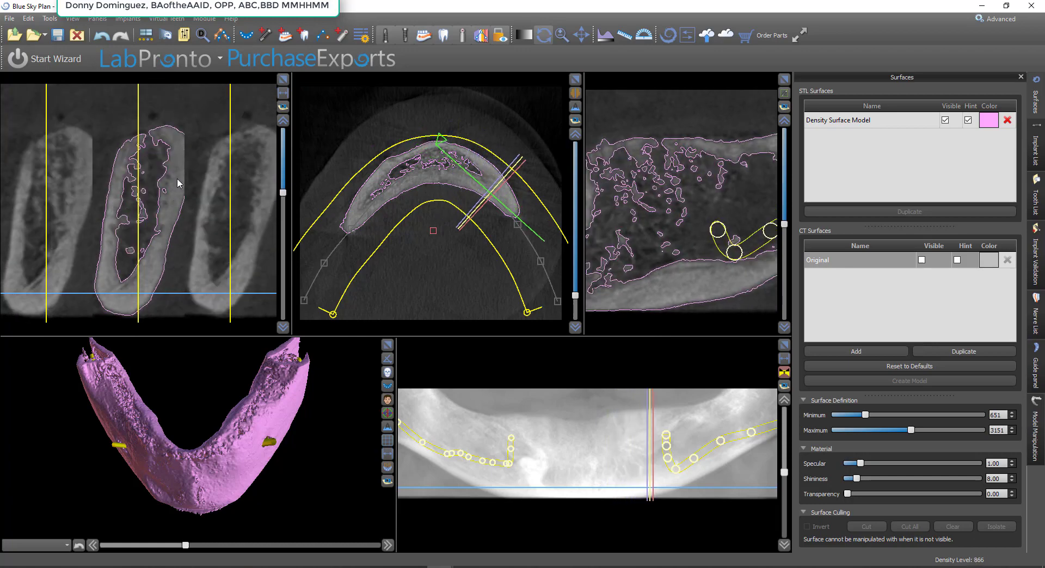
{"action": "scroll", "coordinate": [169, 278], "scroll_direction": "down", "scroll_amount": 4}
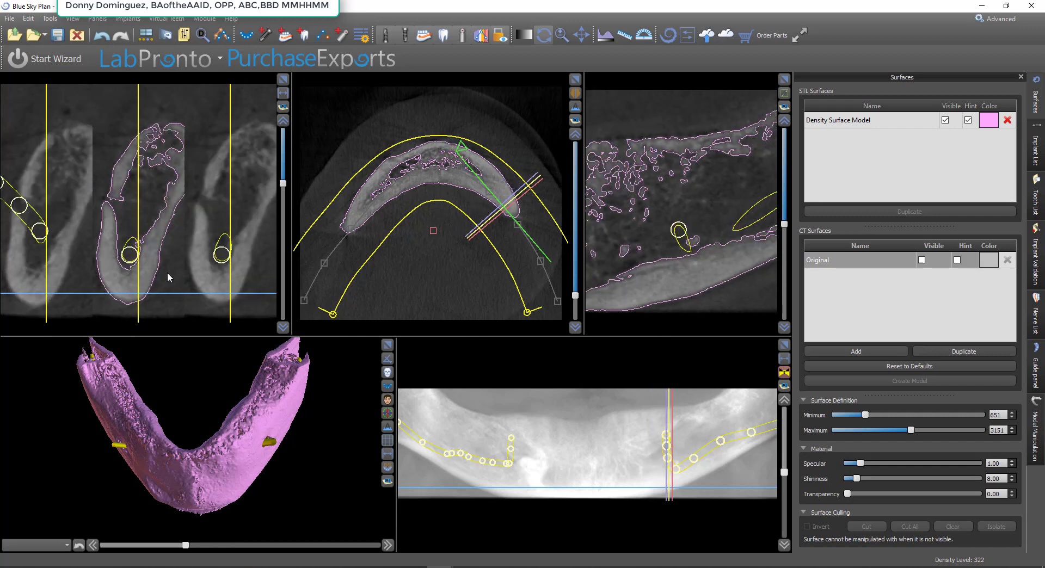
{"action": "scroll", "coordinate": [167, 272], "scroll_direction": "down", "scroll_amount": 4}
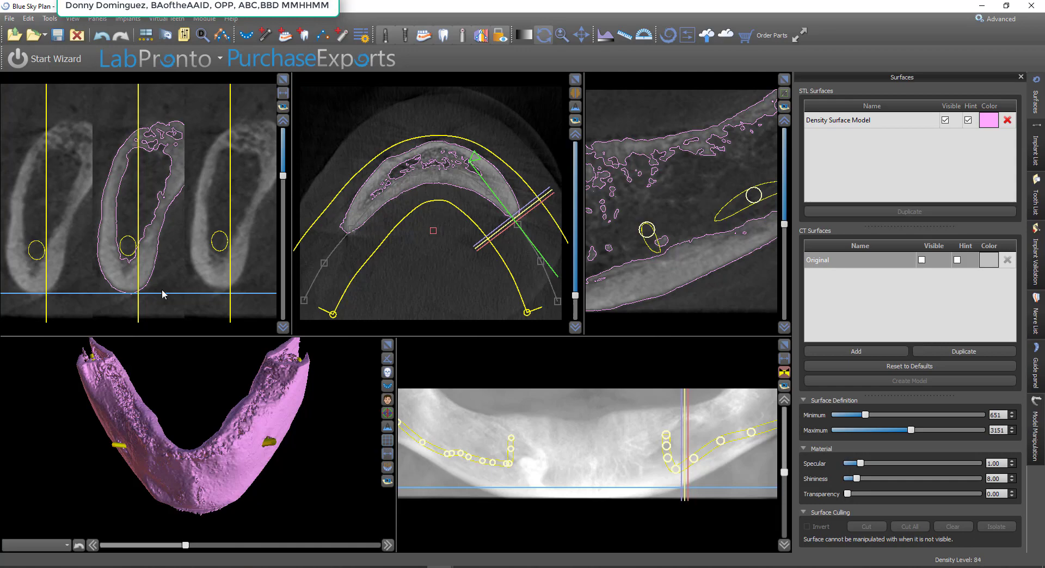
{"action": "scroll", "coordinate": [161, 286], "scroll_direction": "down", "scroll_amount": 4}
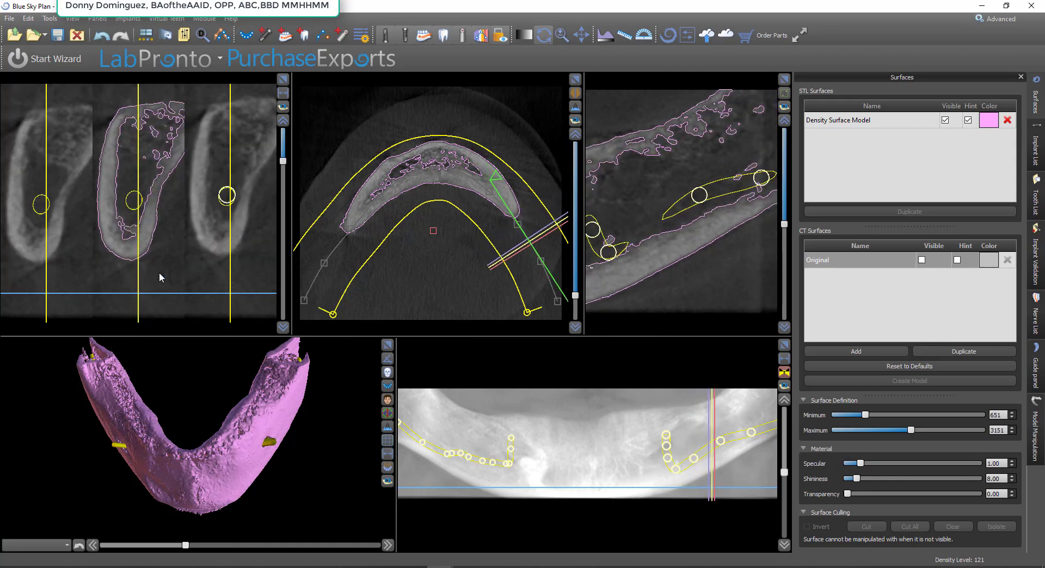
{"action": "scroll", "coordinate": [159, 272], "scroll_direction": "down", "scroll_amount": 4}
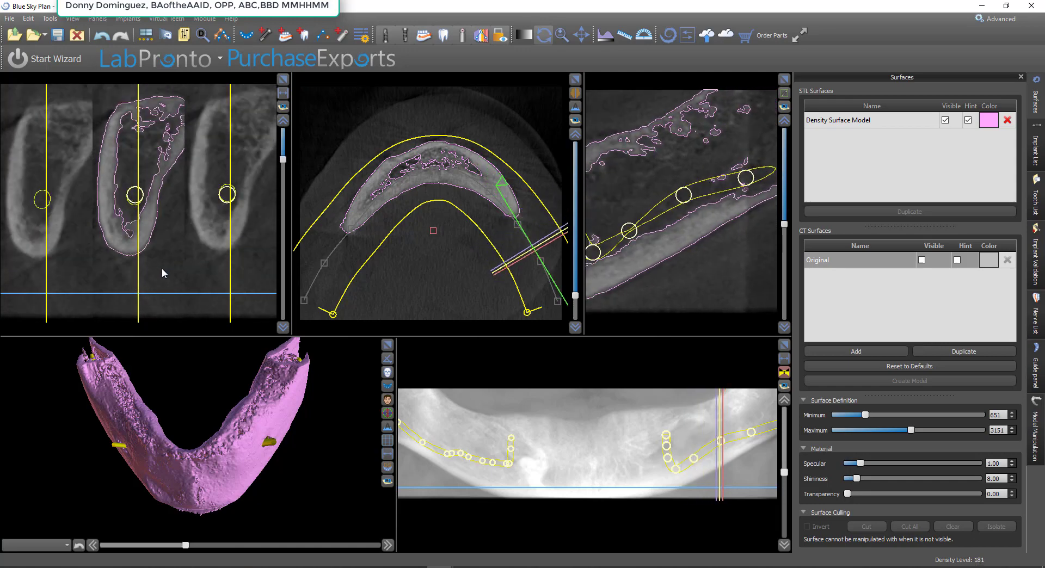
{"action": "scroll", "coordinate": [162, 268], "scroll_direction": "up", "scroll_amount": 5}
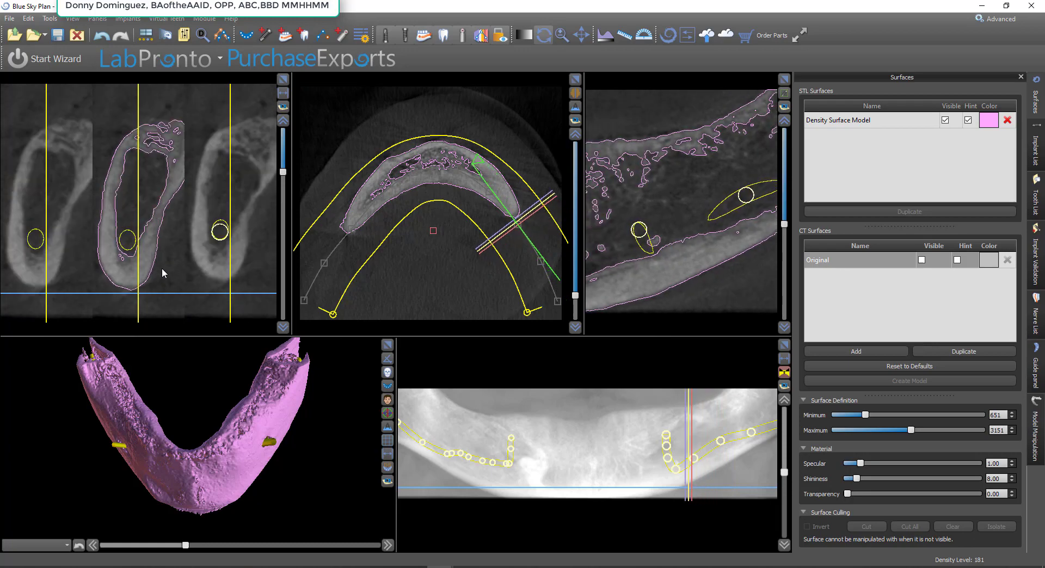
{"action": "scroll", "coordinate": [162, 268], "scroll_direction": "up", "scroll_amount": 5}
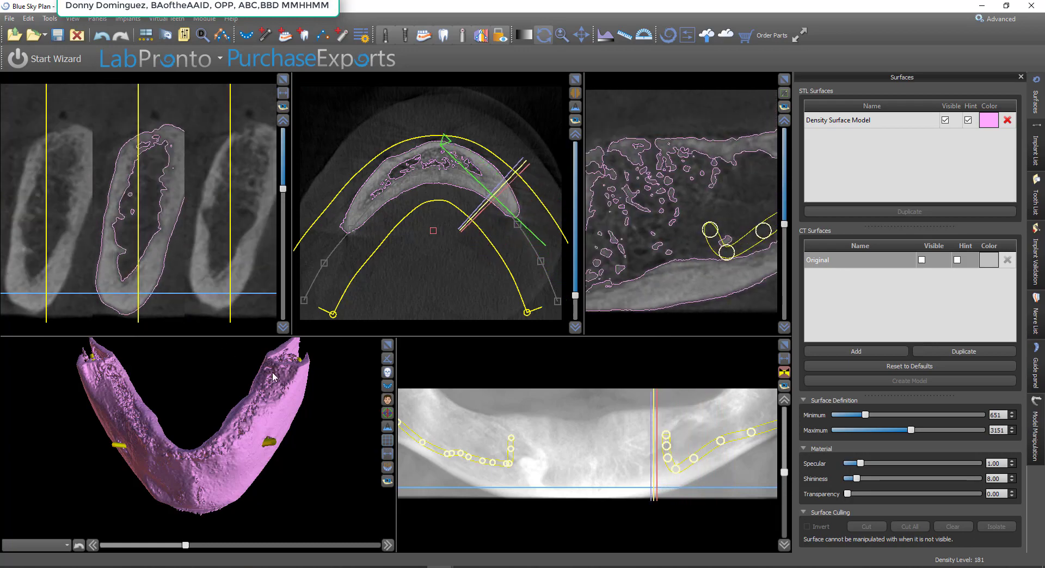
{"action": "scroll", "coordinate": [287, 308], "scroll_direction": "up", "scroll_amount": 2}
{"action": "scroll", "coordinate": [170, 197], "scroll_direction": "up", "scroll_amount": 2}
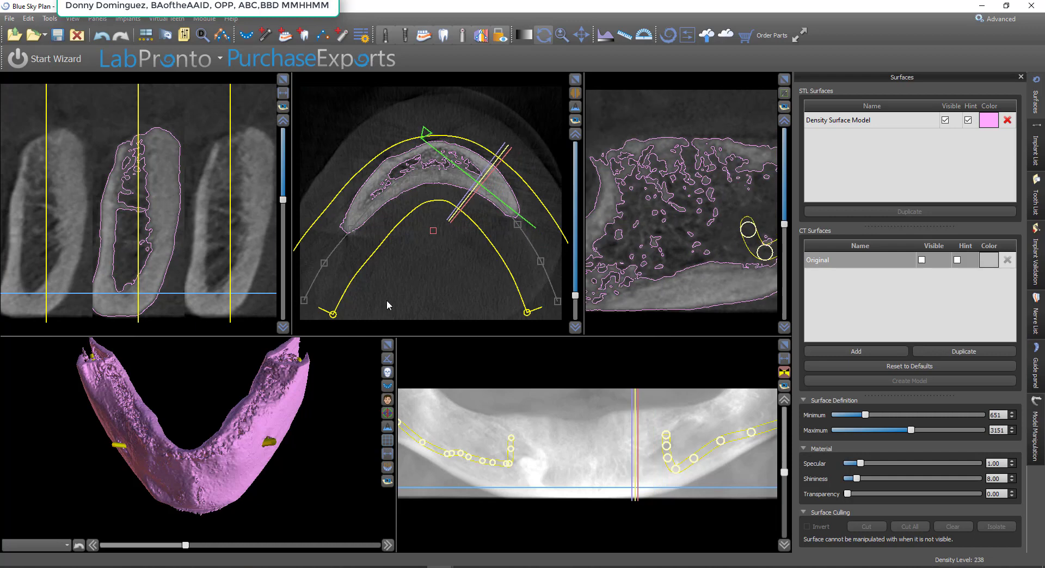
{"action": "scroll", "coordinate": [166, 234], "scroll_direction": "up", "scroll_amount": 4}
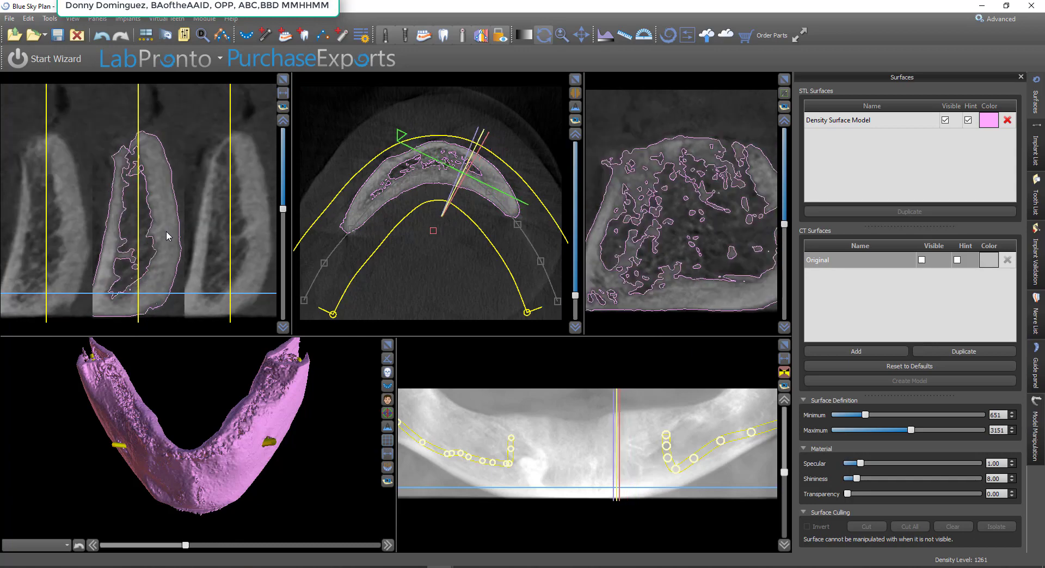
{"action": "scroll", "coordinate": [166, 239], "scroll_direction": "up", "scroll_amount": 5}
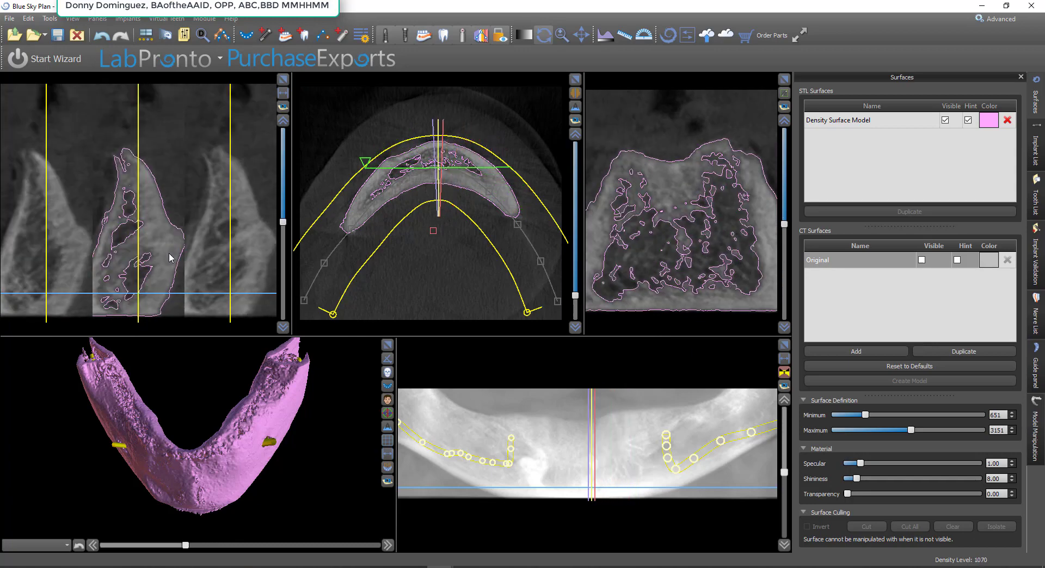
{"action": "scroll", "coordinate": [169, 258], "scroll_direction": "up", "scroll_amount": 5}
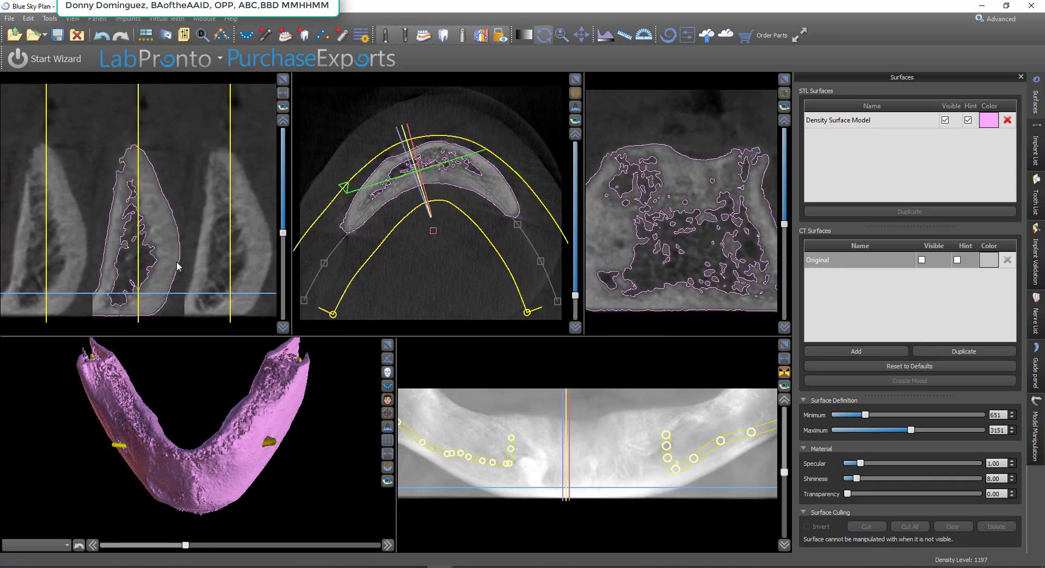
{"action": "scroll", "coordinate": [178, 267], "scroll_direction": "up", "scroll_amount": 1}
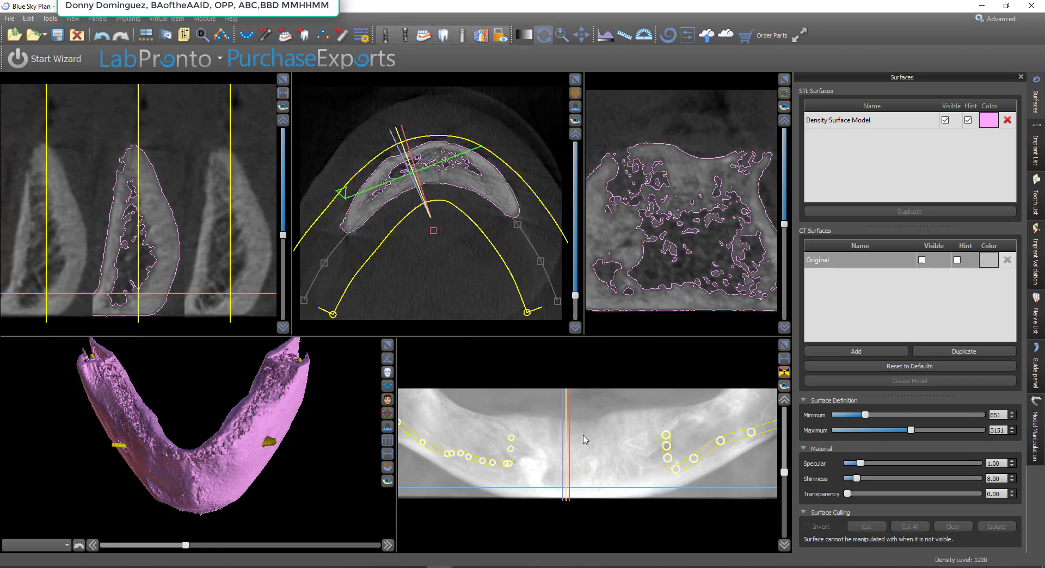
{"action": "left_click", "coordinate": [612, 445]}
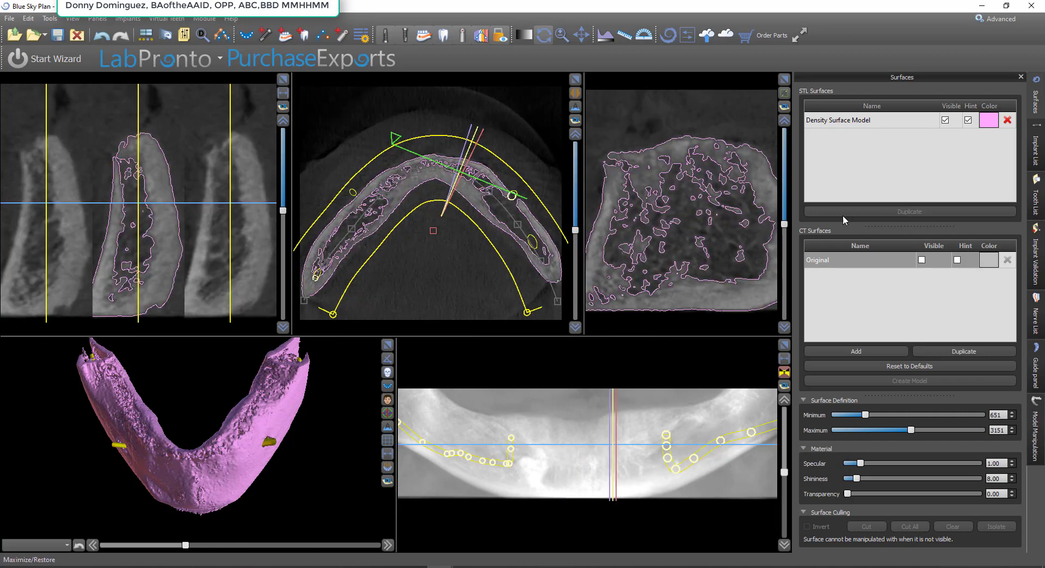
Switch to the Model Editing module and set the segmentation method to Advanced Jaw Segmentation
{"action": "left_click", "coordinate": [1003, 20]}
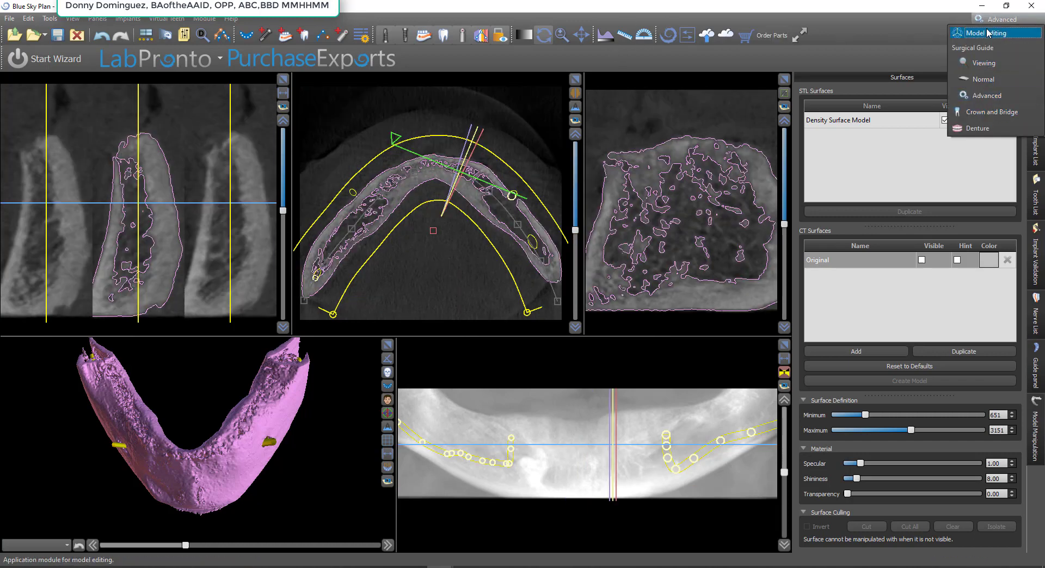
{"action": "left_click", "coordinate": [989, 34]}
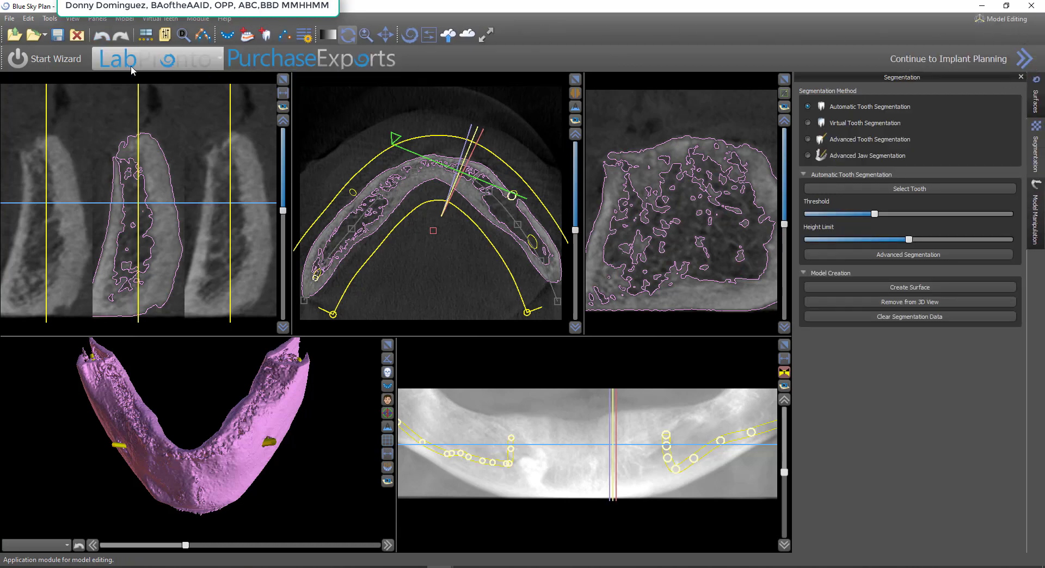
{"action": "left_click", "coordinate": [97, 19]}
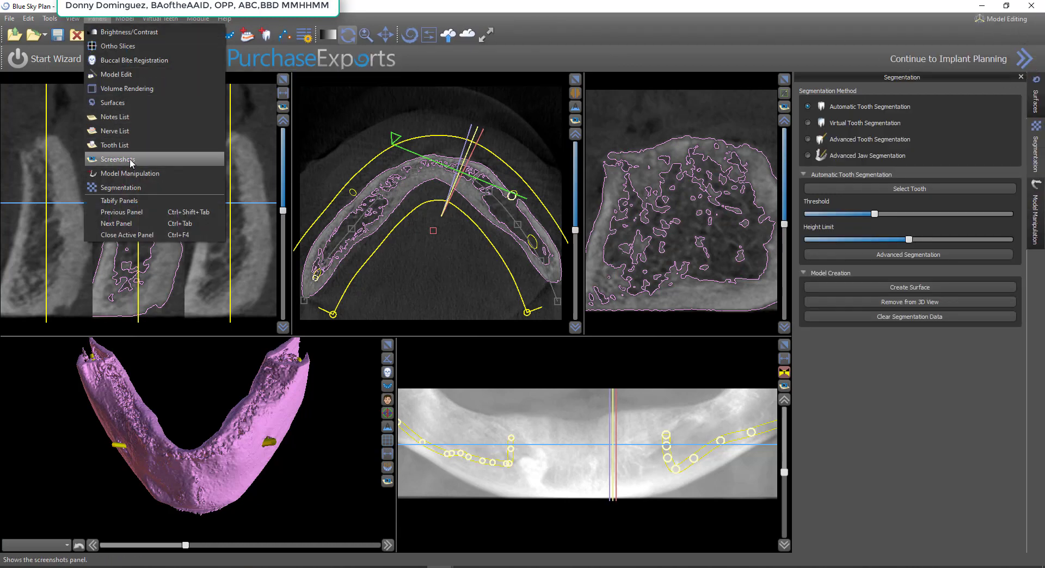
{"action": "left_click", "coordinate": [121, 187]}
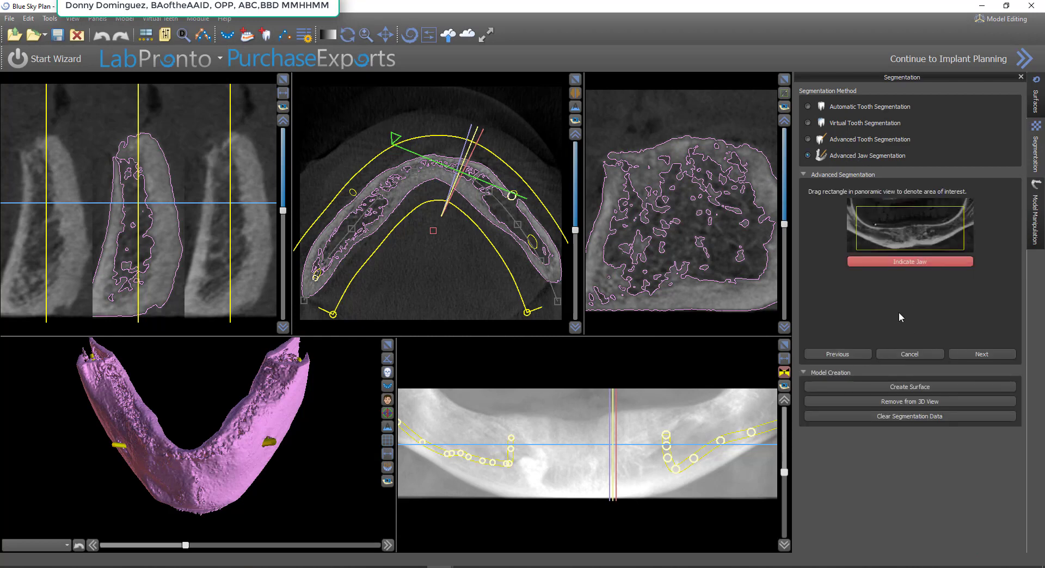
Indicate the jaw with a rectangle around the upper ridge in the panoramic view and proceed to slice segmentation
{"action": "left_click", "coordinate": [912, 262]}
{"action": "left_click_drag", "start_coordinate": [455, 393], "coordinate": [713, 426]}
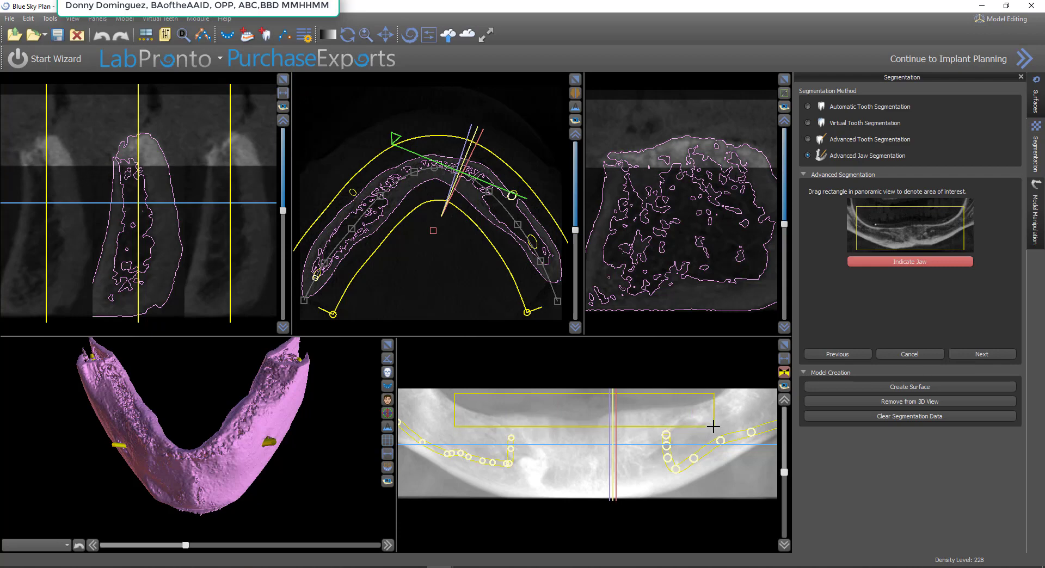
{"action": "left_click_drag", "start_coordinate": [714, 428], "coordinate": [714, 427]}
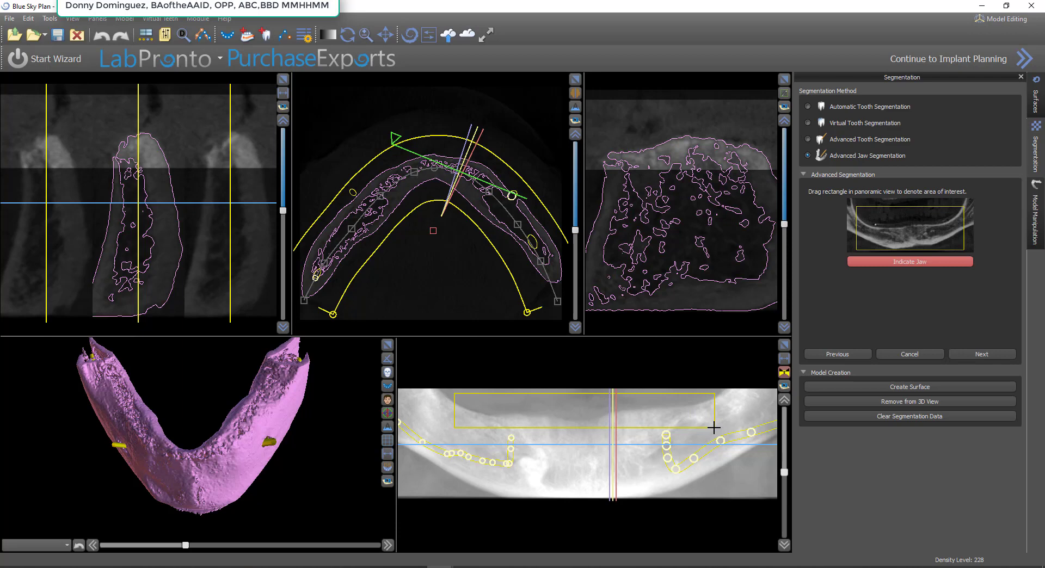
{"action": "left_click", "coordinate": [982, 354]}
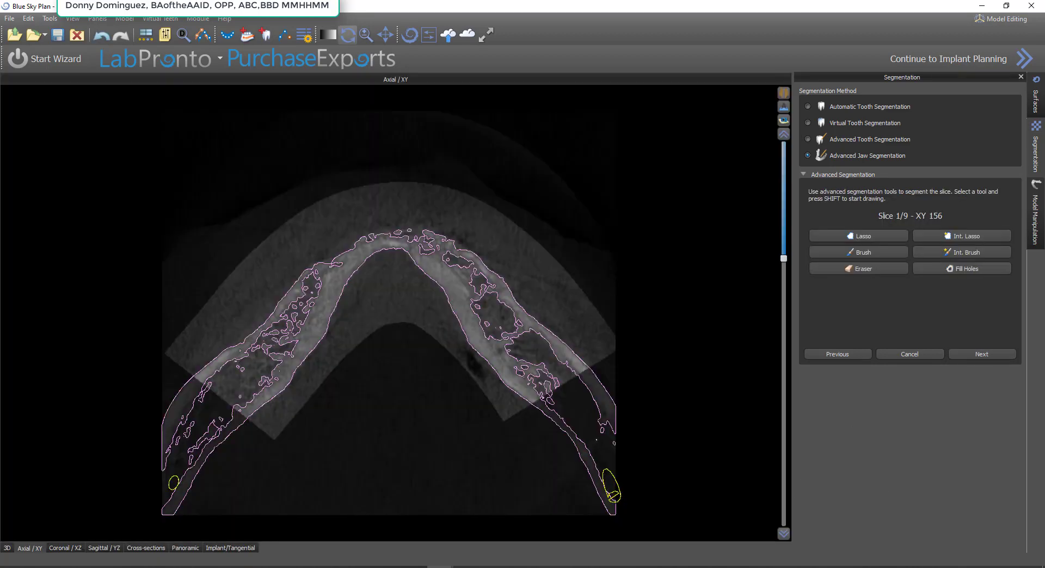
Try to segment the whole jaw arch on axial slice 1 with Int. Lasso at a minimum density of 275
{"action": "left_click", "coordinate": [962, 236]}
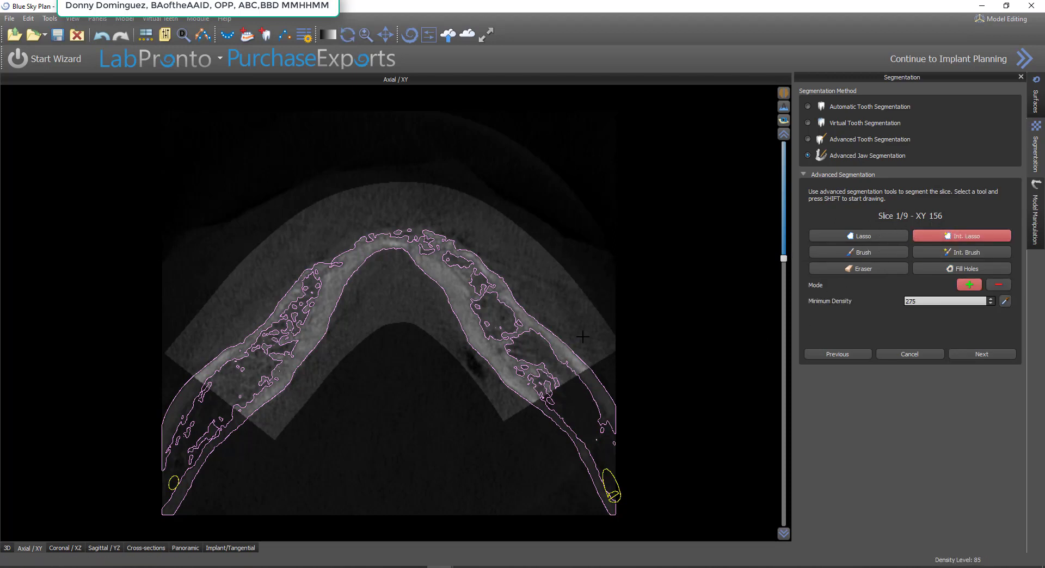
{"action": "mouse_move", "coordinate": [534, 308]}
{"action": "left_mouse_down", "text": "shift"}
{"action": "mouse_move", "coordinate": [432, 216]}
{"action": "mouse_move", "coordinate": [316, 246]}
{"action": "mouse_move", "coordinate": [192, 353]}
{"action": "mouse_move", "coordinate": [210, 395]}
{"action": "mouse_move", "coordinate": [269, 429]}
{"action": "mouse_move", "coordinate": [351, 353]}
{"action": "mouse_move", "coordinate": [512, 412]}
{"action": "mouse_move", "coordinate": [549, 403]}
{"action": "mouse_move", "coordinate": [598, 359]}
{"action": "left_mouse_up", "text": "shift"}
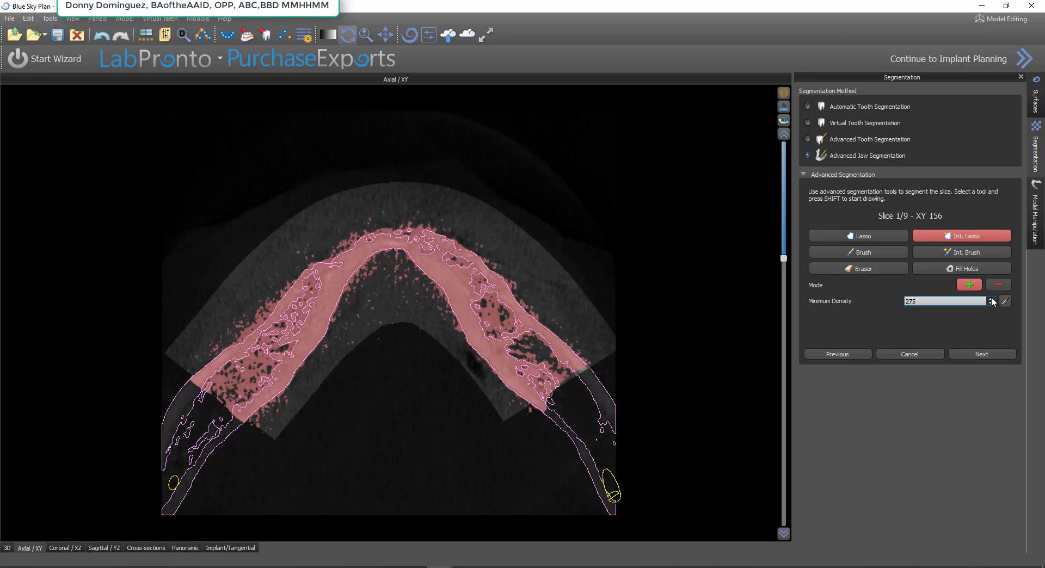
Set the minimum density to 875 and lasso the right limb of the jaw arch on slice 1
{"action": "left_click_drag", "start_coordinate": [952, 301], "coordinate": [850, 323]}
{"action": "type", "text": "875"}
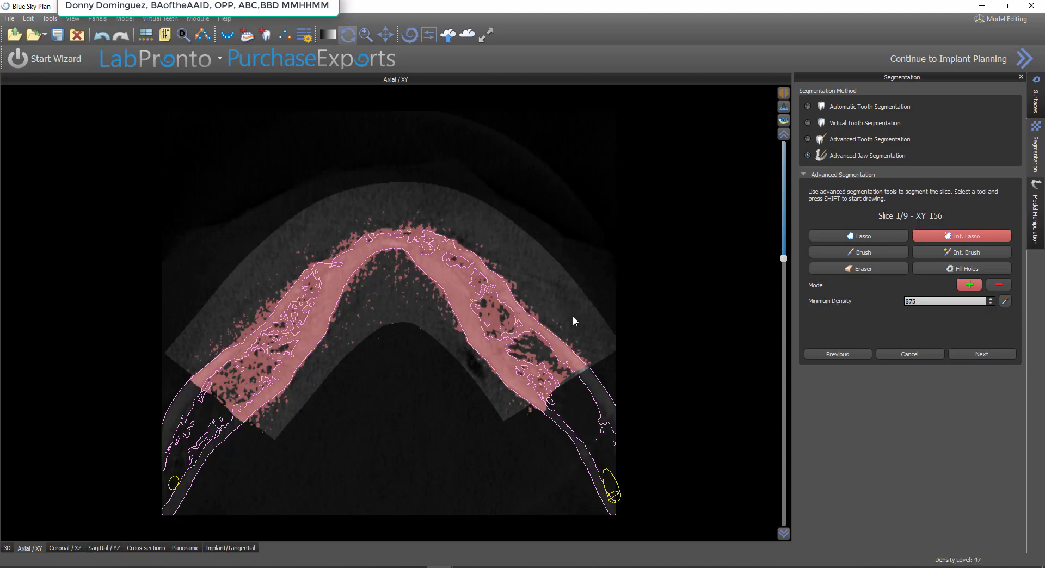
{"action": "left_click_drag", "start_coordinate": [566, 315], "coordinate": [548, 390], "text": "shift"}
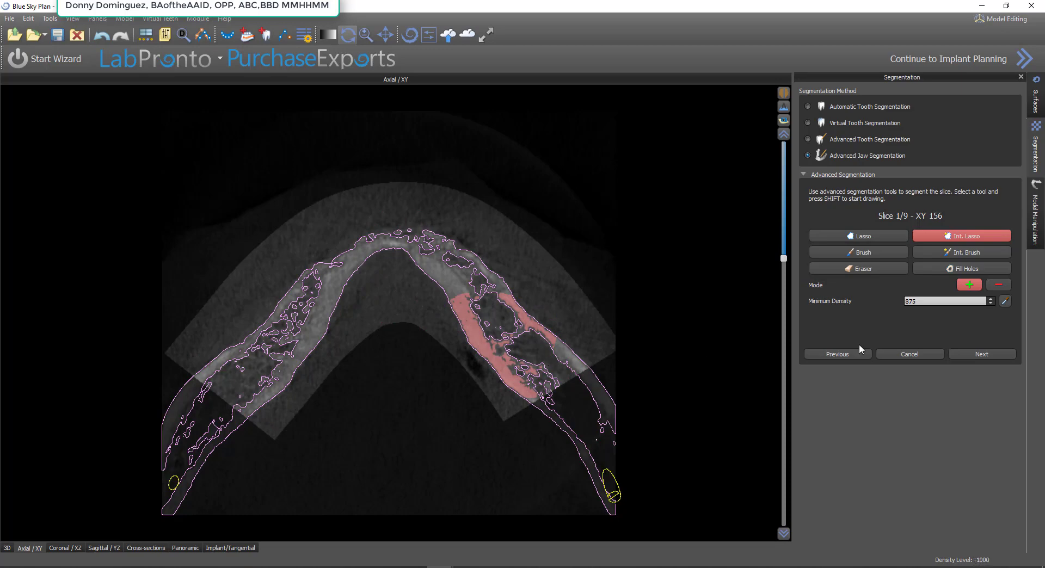
Lower the minimum density to 575 and lasso the right limb again, including its rear end
{"action": "scroll", "coordinate": [504, 348], "scroll_direction": "up", "scroll_amount": 3}
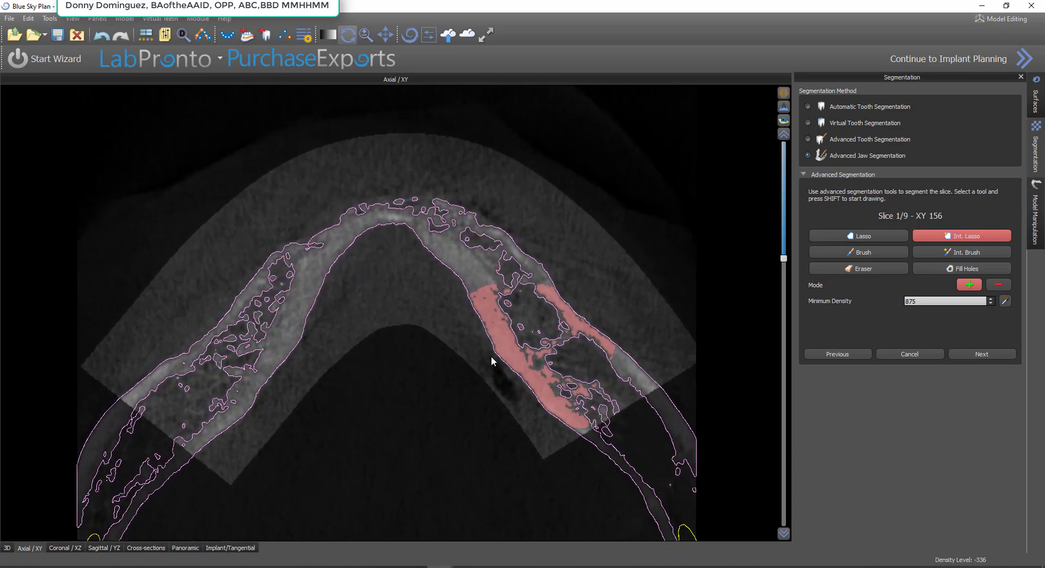
{"action": "middle_click_drag", "start_coordinate": [491, 357], "coordinate": [474, 318]}
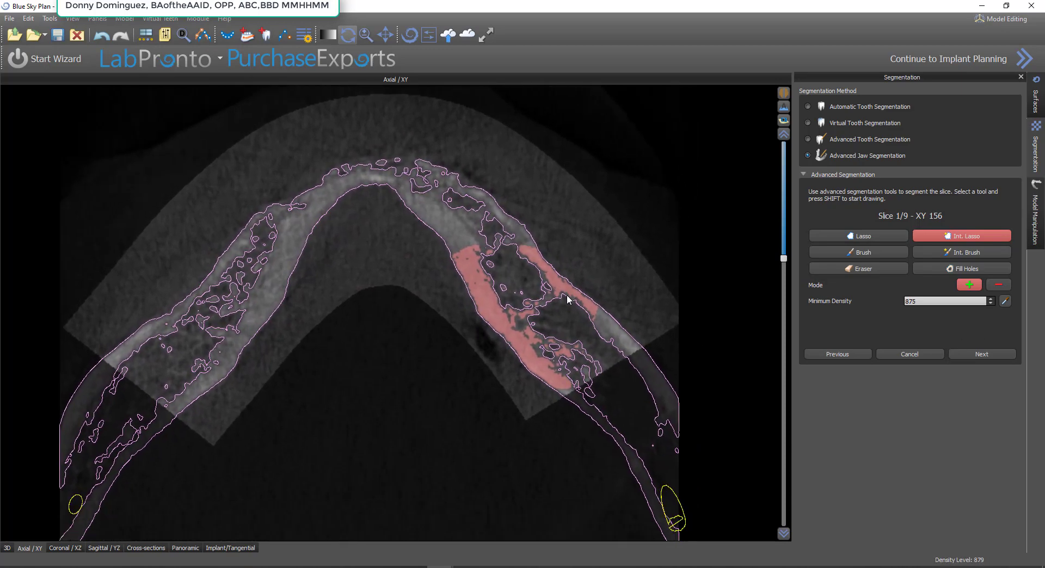
{"action": "left_click", "coordinate": [989, 304]}
{"action": "left_click", "coordinate": [989, 303]}
{"action": "left_click", "coordinate": [989, 303]}
{"action": "left_click", "coordinate": [989, 303]}
{"action": "mouse_move", "coordinate": [644, 288]}
{"action": "left_mouse_down", "text": "shift"}
{"action": "mouse_move", "coordinate": [632, 274]}
{"action": "mouse_move", "coordinate": [564, 370]}
{"action": "left_mouse_up", "text": "shift"}
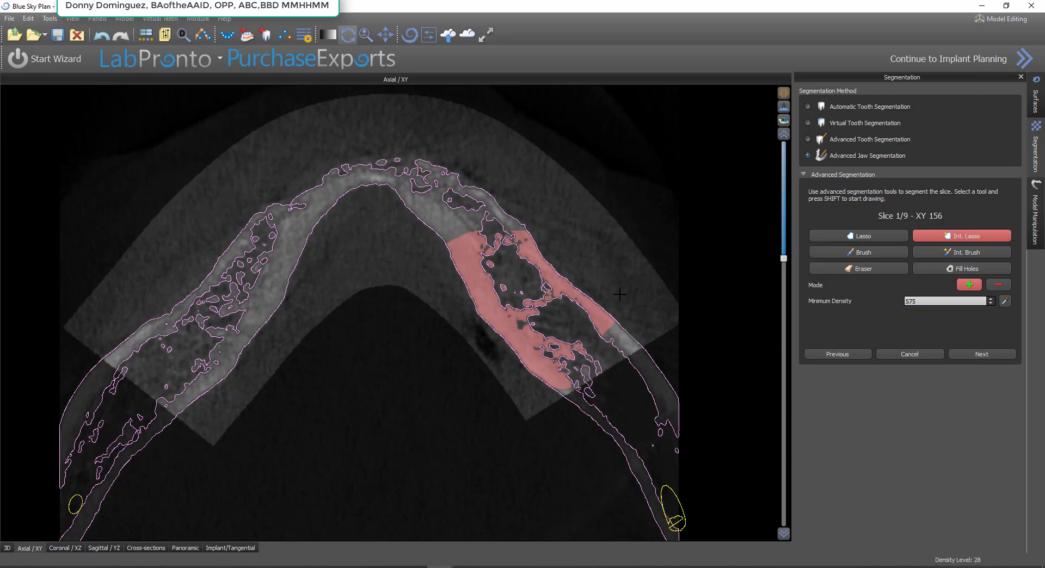
{"action": "mouse_move", "coordinate": [624, 284]}
{"action": "left_mouse_down", "text": "shift"}
{"action": "mouse_move", "coordinate": [556, 308]}
{"action": "mouse_move", "coordinate": [653, 375]}
{"action": "mouse_move", "coordinate": [675, 341]}
{"action": "left_mouse_up", "text": "shift"}
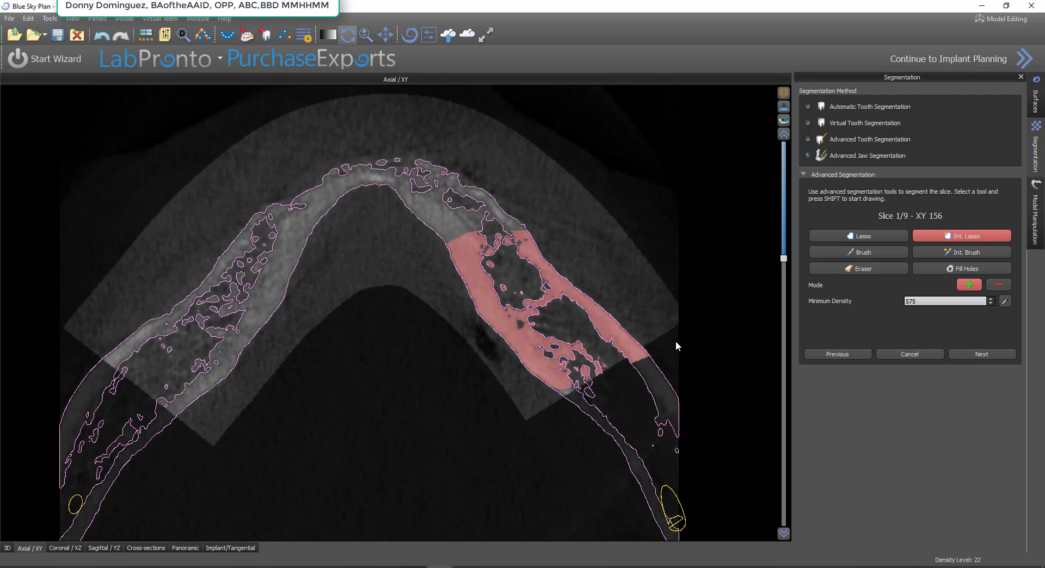
Set the minimum density to 475 and lasso the right front of the arch up to the midline
{"action": "left_click", "coordinate": [990, 303]}
{"action": "mouse_move", "coordinate": [498, 167]}
{"action": "left_mouse_down", "text": "shift"}
{"action": "mouse_move", "coordinate": [452, 250]}
{"action": "mouse_move", "coordinate": [502, 293]}
{"action": "left_mouse_up", "text": "shift"}
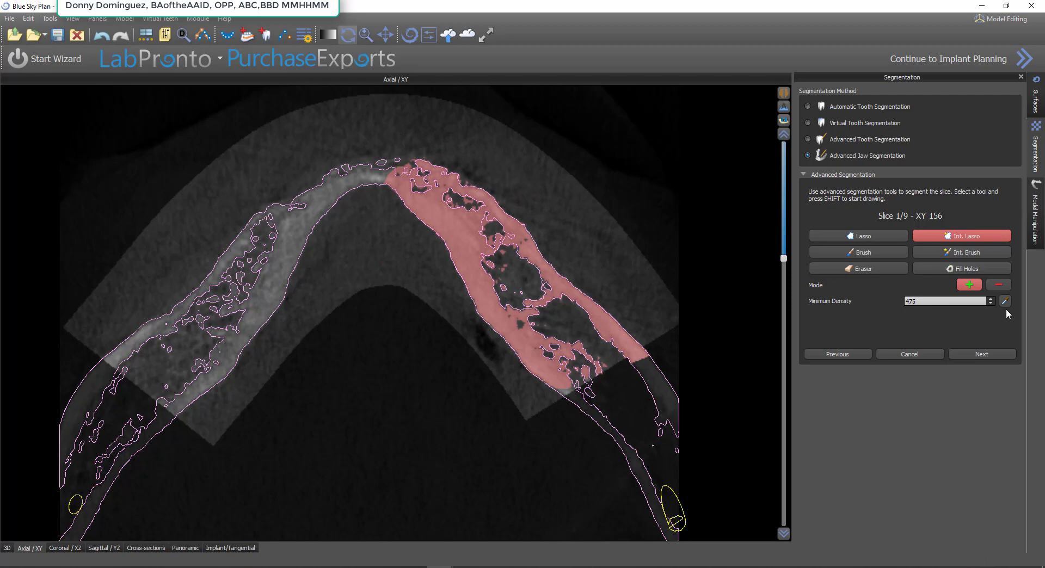
Try lassoing the front of the jaw at a minimum density of 375, and undo that selection
{"action": "left_click", "coordinate": [991, 304]}
{"action": "mouse_move", "coordinate": [467, 164]}
{"action": "left_mouse_down", "text": "shift"}
{"action": "mouse_move", "coordinate": [299, 176]}
{"action": "mouse_move", "coordinate": [285, 310]}
{"action": "left_mouse_up", "text": "shift"}
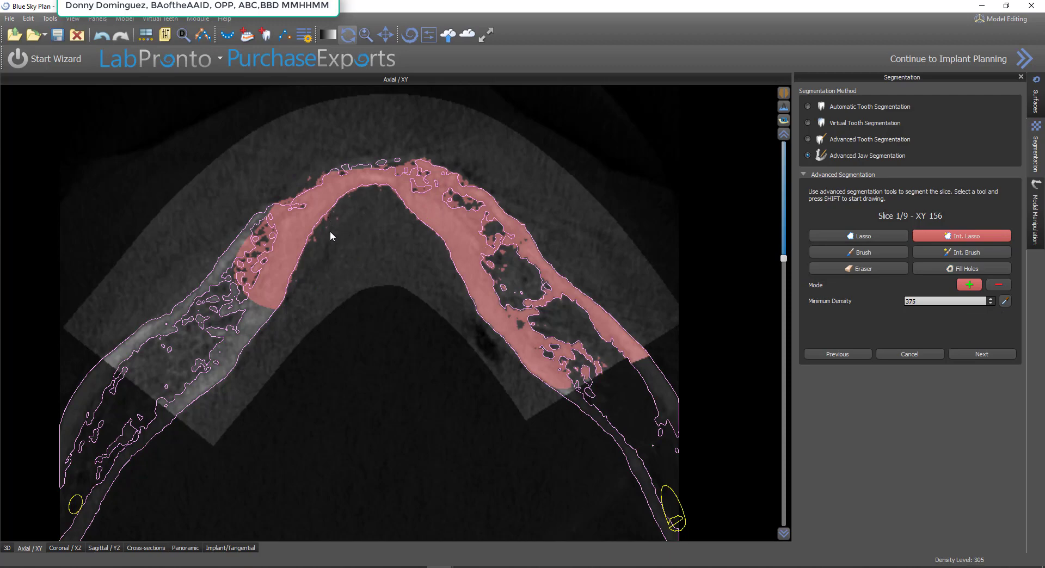
{"action": "key", "text": "ctrl+z"}
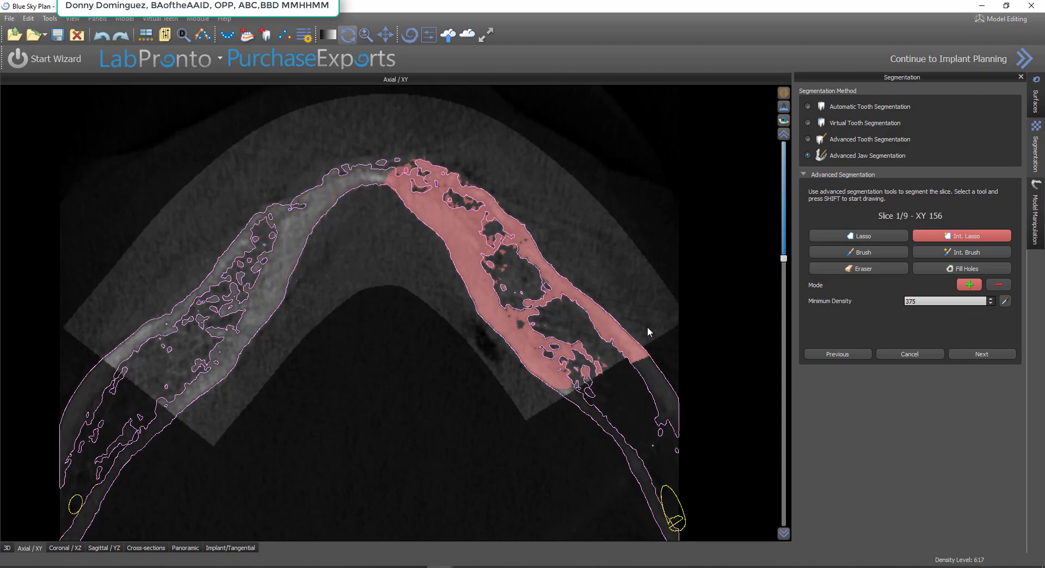
Return the minimum density to 475 and lasso the entire jaw arch on slice 1
{"action": "left_click", "coordinate": [991, 298]}
{"action": "mouse_move", "coordinate": [563, 205]}
{"action": "left_mouse_down", "text": "shift"}
{"action": "mouse_move", "coordinate": [262, 145]}
{"action": "mouse_move", "coordinate": [111, 324]}
{"action": "mouse_move", "coordinate": [229, 446]}
{"action": "mouse_move", "coordinate": [474, 438]}
{"action": "mouse_move", "coordinate": [662, 348]}
{"action": "left_mouse_up", "text": "shift"}
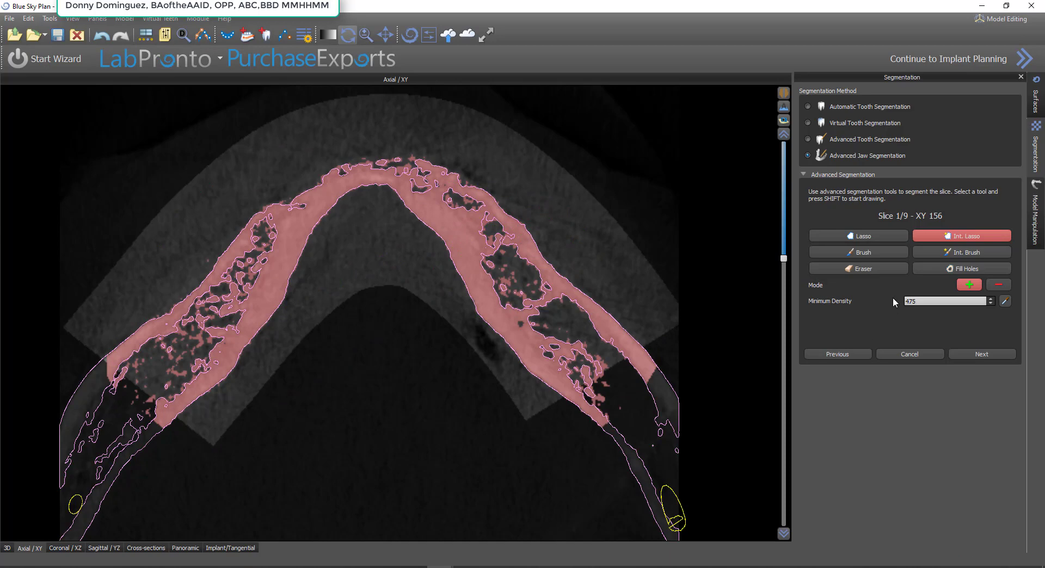
Brush closed the open rear ends and front gaps of the jaw on slice 1, and fill its holes
{"action": "left_click", "coordinate": [878, 253]}
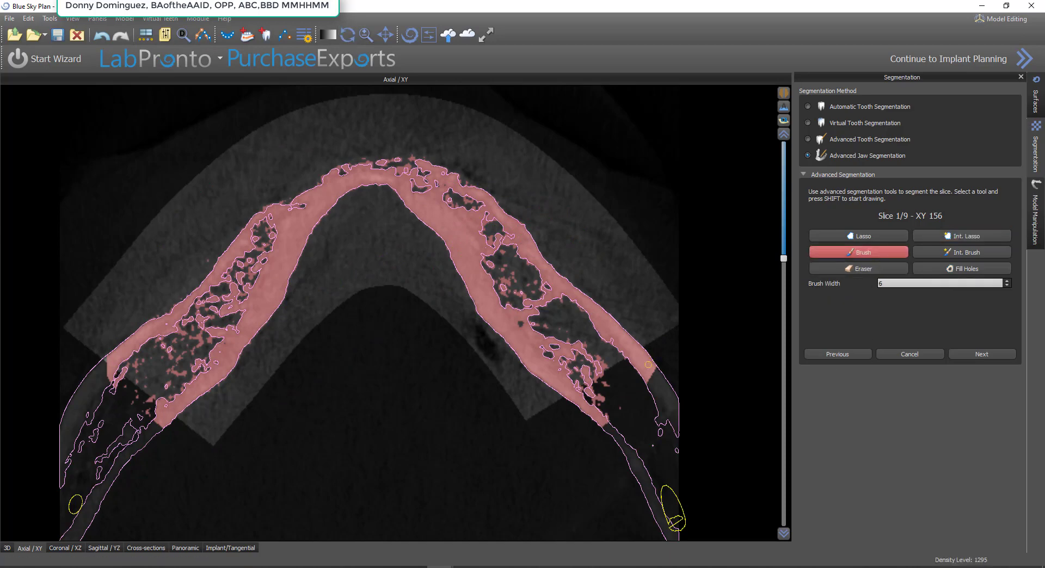
{"action": "mouse_move", "coordinate": [633, 380]}
{"action": "left_mouse_down", "text": "shift"}
{"action": "mouse_move", "coordinate": [578, 391]}
{"action": "mouse_move", "coordinate": [626, 354]}
{"action": "mouse_move", "coordinate": [618, 359]}
{"action": "left_mouse_up", "text": "shift"}
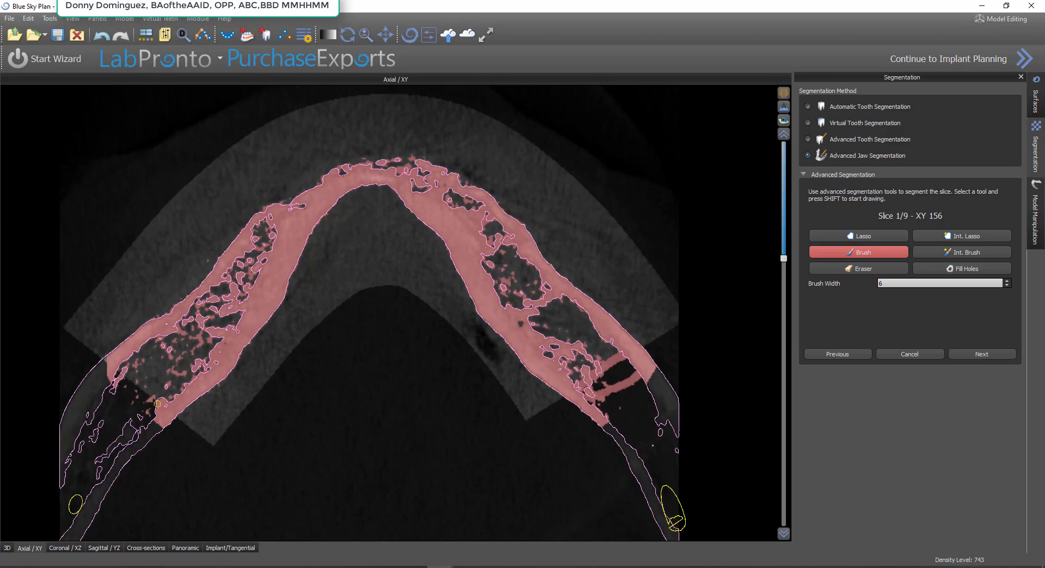
{"action": "left_click_drag", "start_coordinate": [148, 396], "coordinate": [119, 367], "text": "shift"}
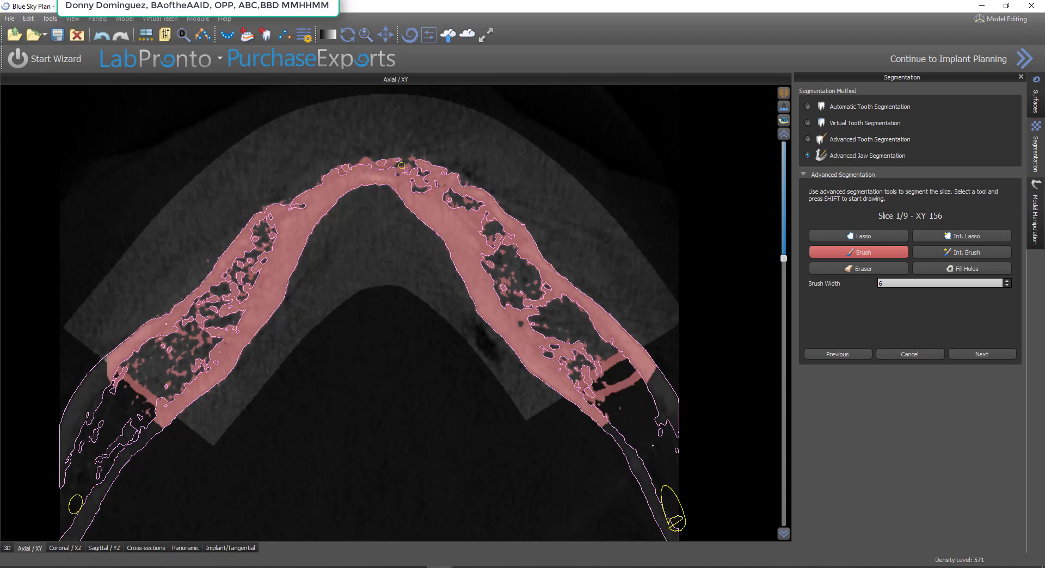
{"action": "left_click_drag", "start_coordinate": [419, 166], "coordinate": [435, 177], "text": "shift"}
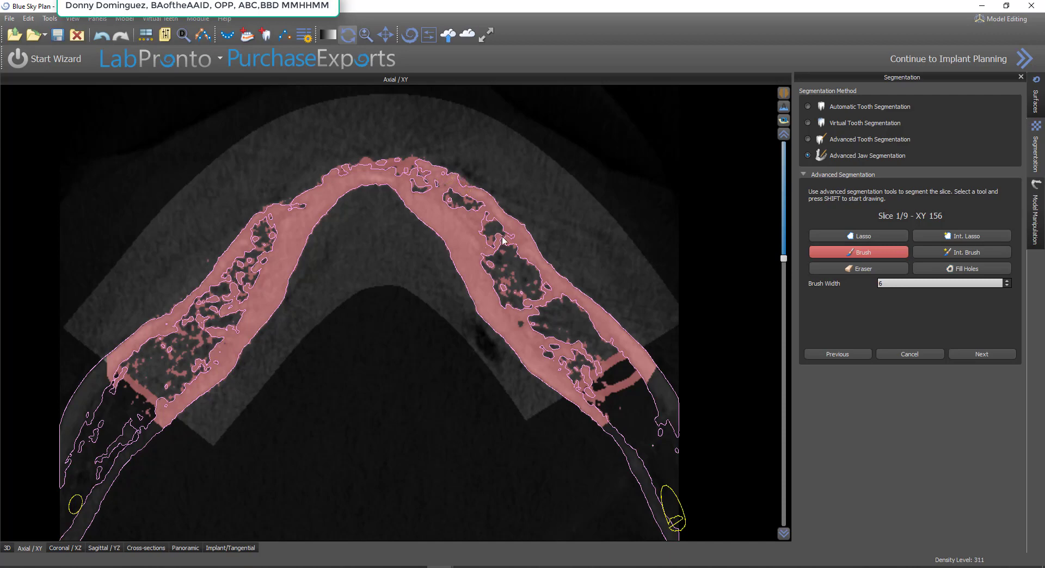
{"action": "mouse_move", "coordinate": [506, 291]}
{"action": "right_mouse_down"}
{"action": "mouse_move", "coordinate": [508, 205]}
{"action": "mouse_move", "coordinate": [509, 232]}
{"action": "right_mouse_up"}
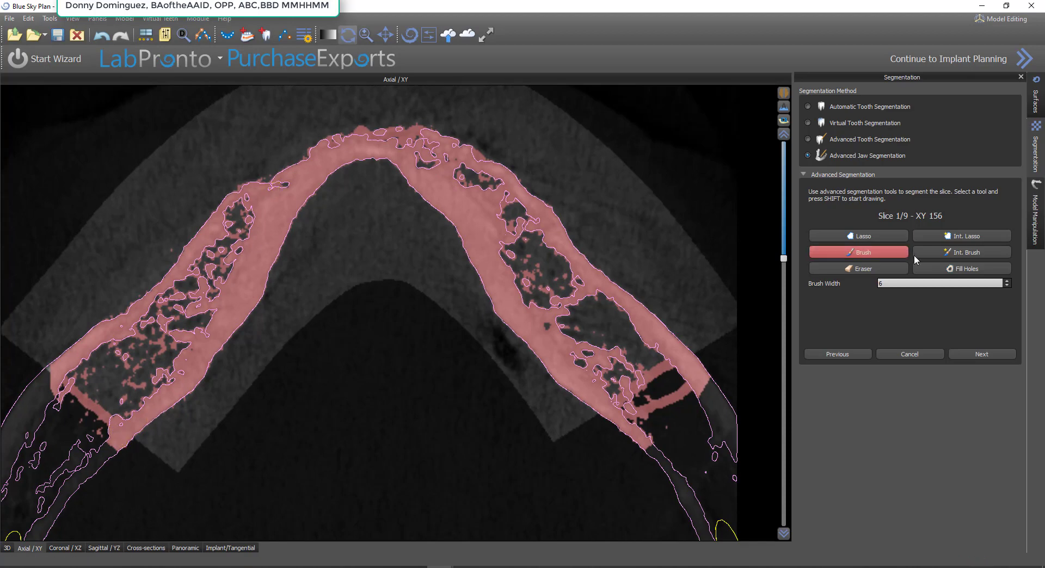
{"action": "left_click", "coordinate": [951, 269]}
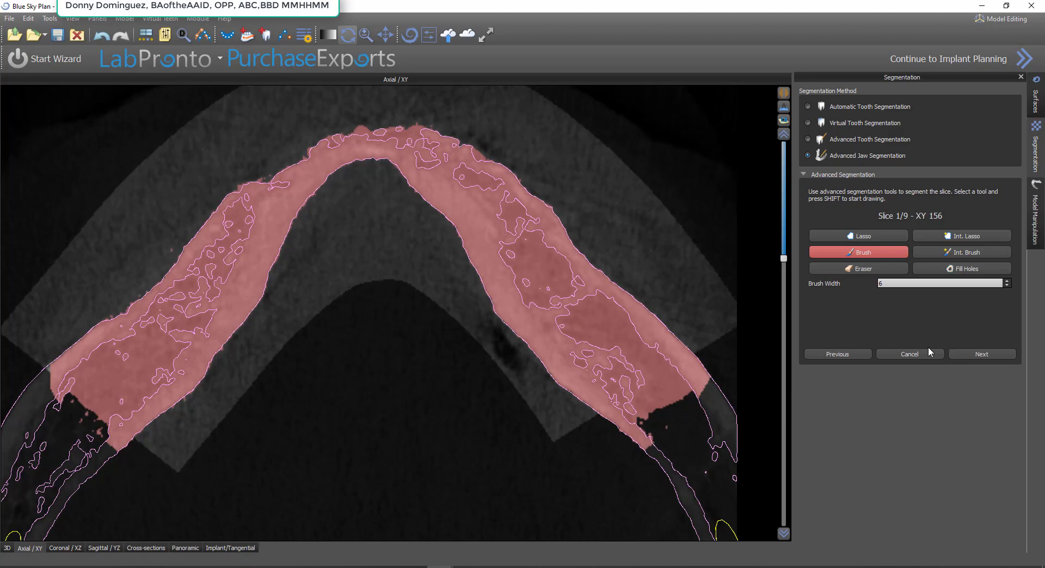
{"action": "left_click", "coordinate": [979, 354]}
Segment the right bone section on slice 2 with Int. Lasso at density 475, brushing its edges closed and filling the holes
{"action": "left_click", "coordinate": [962, 236]}
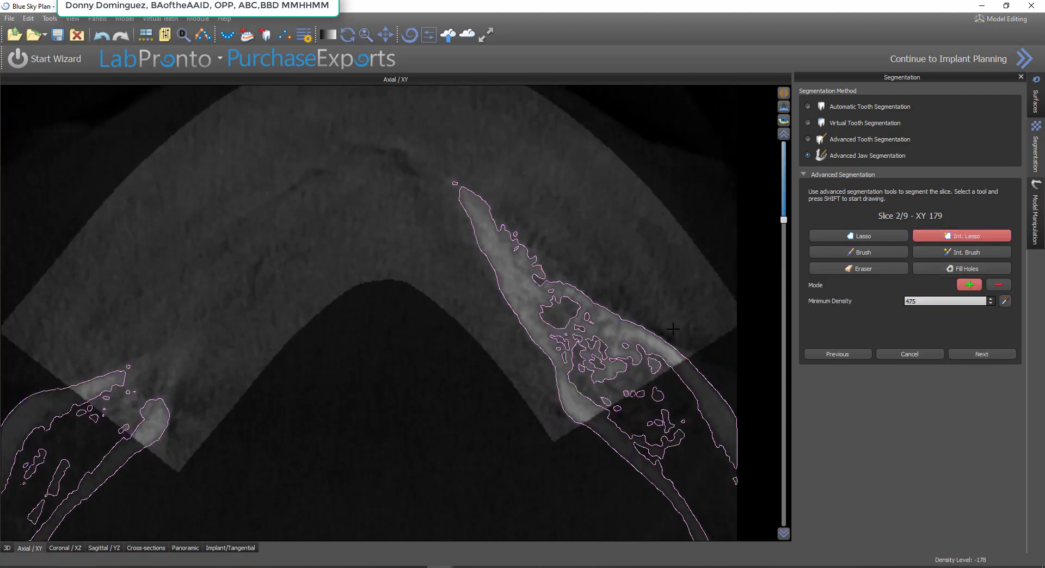
{"action": "mouse_move", "coordinate": [699, 337]}
{"action": "left_mouse_down", "text": "shift"}
{"action": "mouse_move", "coordinate": [615, 408]}
{"action": "mouse_move", "coordinate": [498, 326]}
{"action": "mouse_move", "coordinate": [503, 118]}
{"action": "left_mouse_up", "text": "shift"}
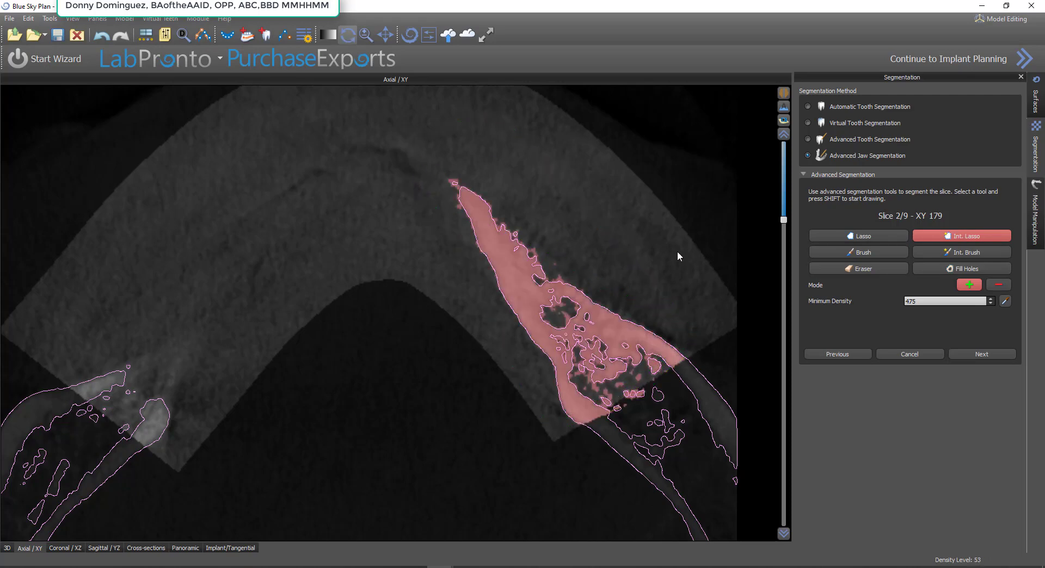
{"action": "left_click", "coordinate": [874, 250]}
{"action": "left_click_drag", "start_coordinate": [657, 370], "coordinate": [596, 404], "text": "shift"}
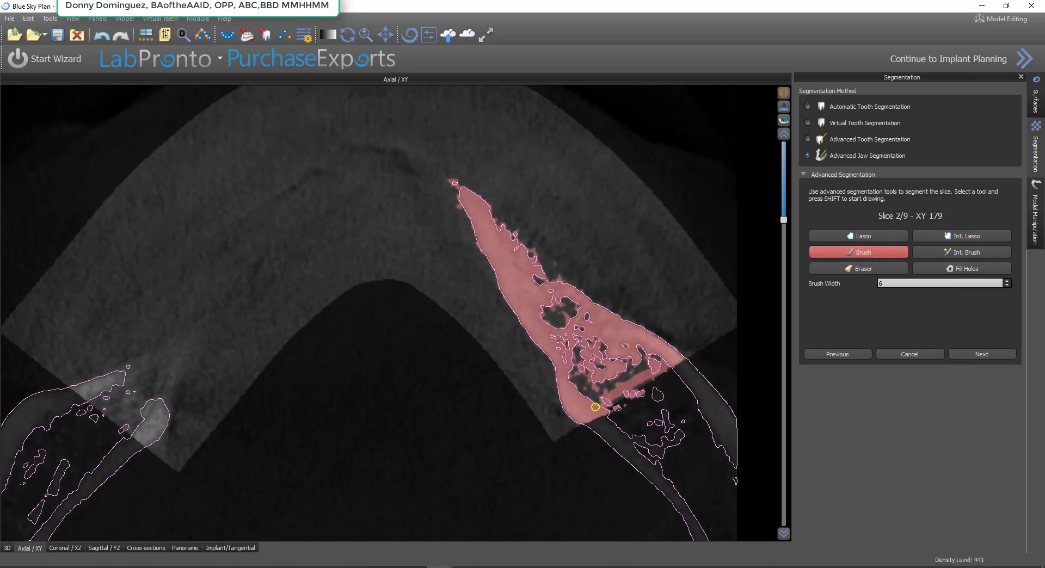
{"action": "left_click", "coordinate": [979, 269]}
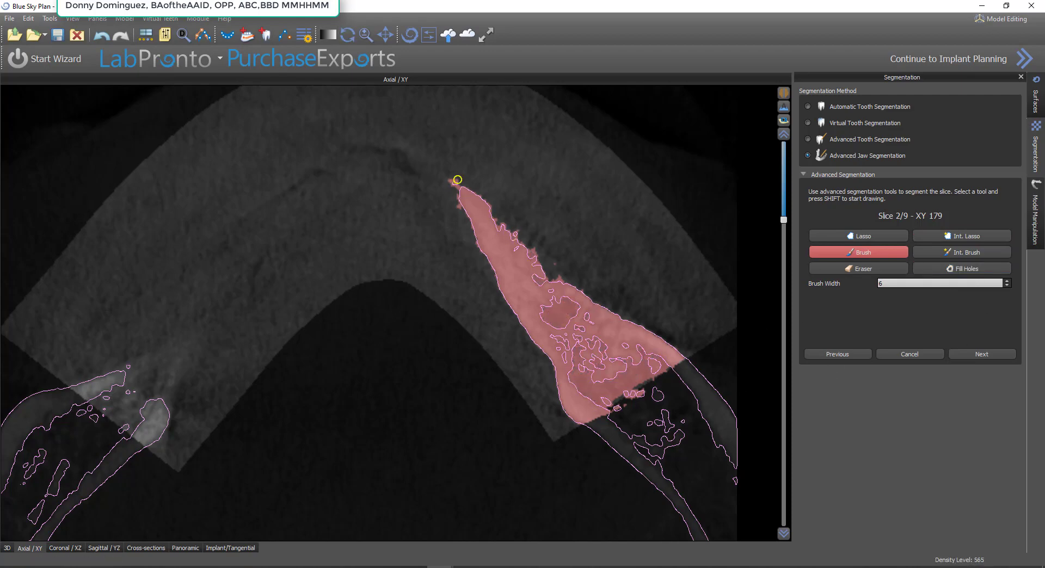
{"action": "left_click_drag", "start_coordinate": [456, 185], "coordinate": [469, 200], "text": "shift"}
Segment the left bone section on slice 2 with Int. Lasso, brushing its outline closed and filling the holes
{"action": "left_click", "coordinate": [986, 235]}
{"action": "mouse_move", "coordinate": [196, 407]}
{"action": "left_mouse_down", "text": "shift"}
{"action": "mouse_move", "coordinate": [174, 323]}
{"action": "mouse_move", "coordinate": [66, 384]}
{"action": "mouse_move", "coordinate": [171, 473]}
{"action": "left_mouse_up", "text": "shift"}
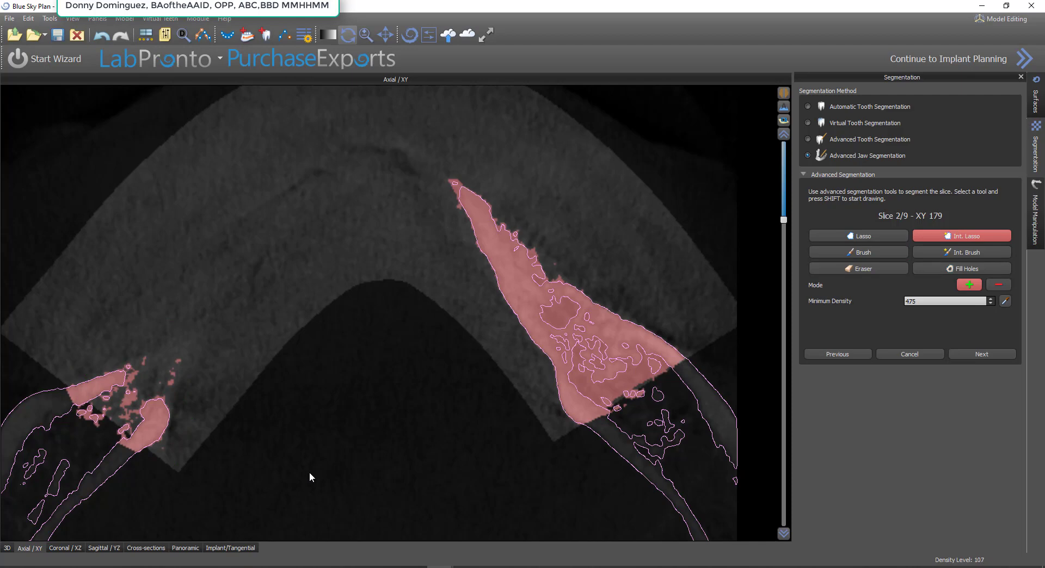
{"action": "left_click", "coordinate": [861, 251]}
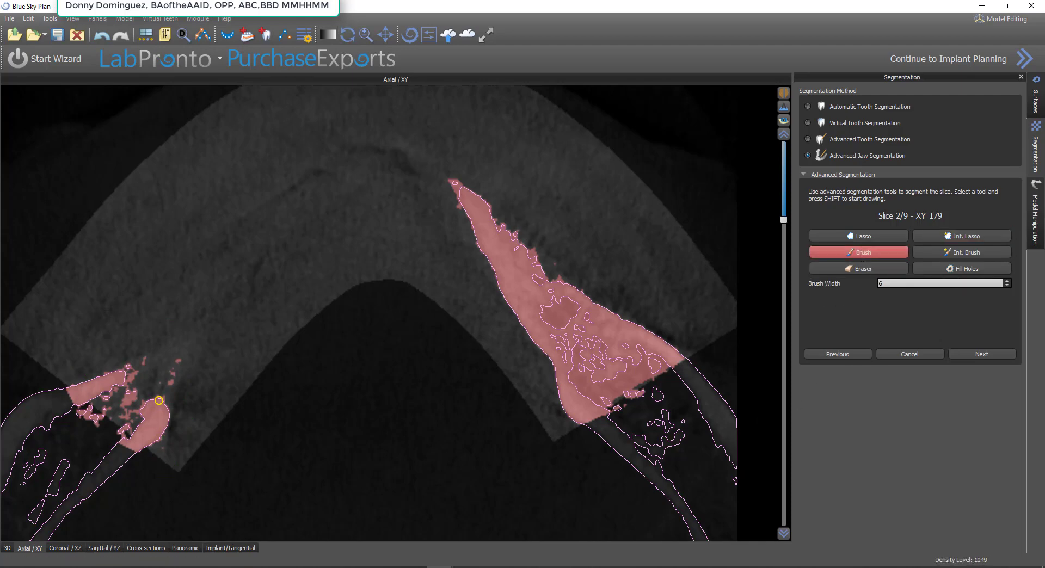
{"action": "mouse_move", "coordinate": [168, 383]}
{"action": "left_mouse_down", "text": "shift"}
{"action": "mouse_move", "coordinate": [170, 361]}
{"action": "mouse_move", "coordinate": [121, 381]}
{"action": "mouse_move", "coordinate": [150, 365]}
{"action": "mouse_move", "coordinate": [133, 431]}
{"action": "mouse_move", "coordinate": [102, 421]}
{"action": "mouse_move", "coordinate": [90, 402]}
{"action": "left_mouse_up", "text": "shift"}
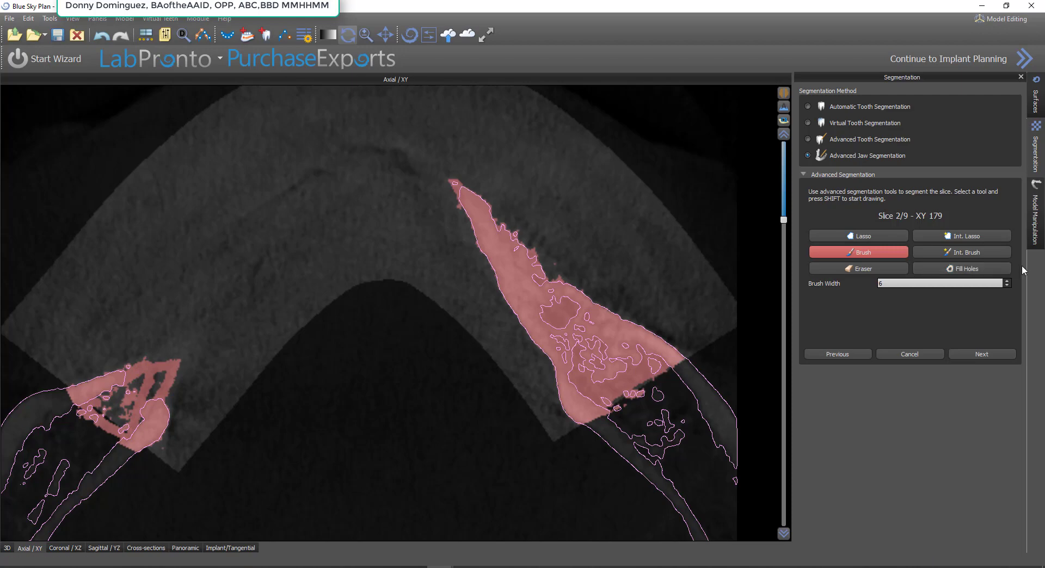
{"action": "left_click", "coordinate": [996, 270]}
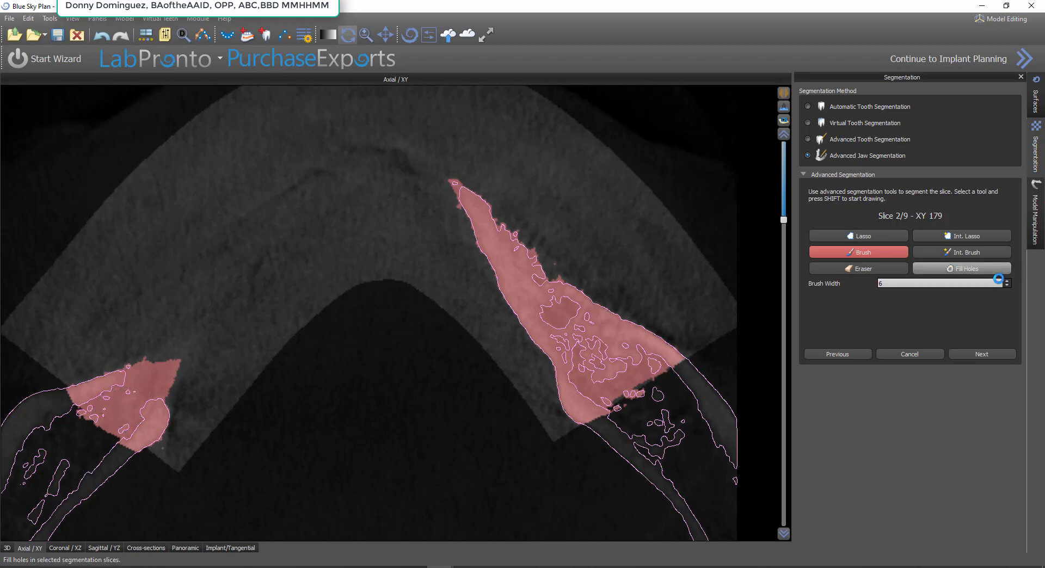
{"action": "left_click", "coordinate": [971, 357]}
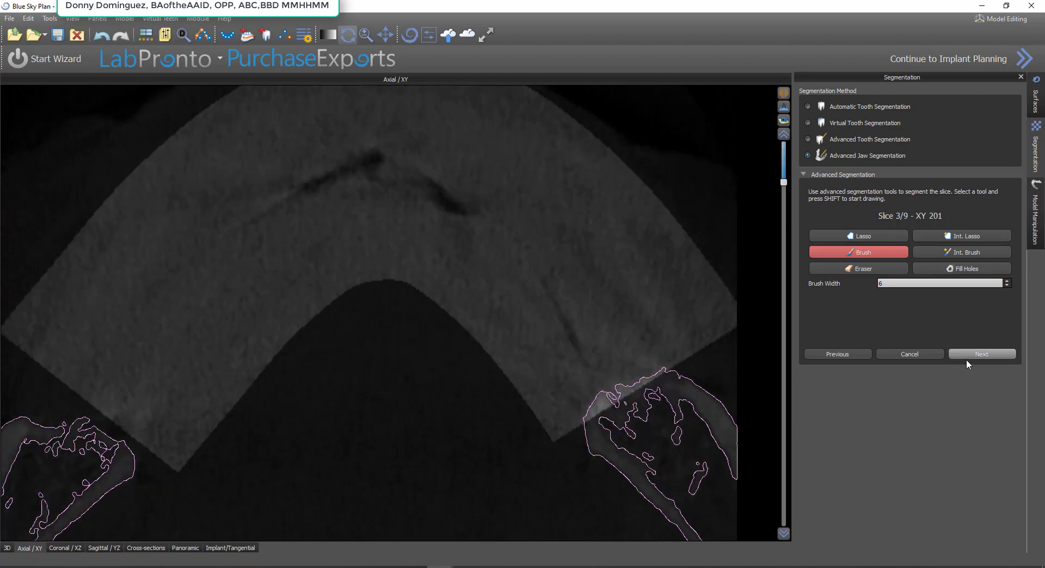
Segment the right bone edge on slice 3 with Int. Lasso at density 475, fill its holes and advance to slice 4
{"action": "left_click", "coordinate": [967, 236]}
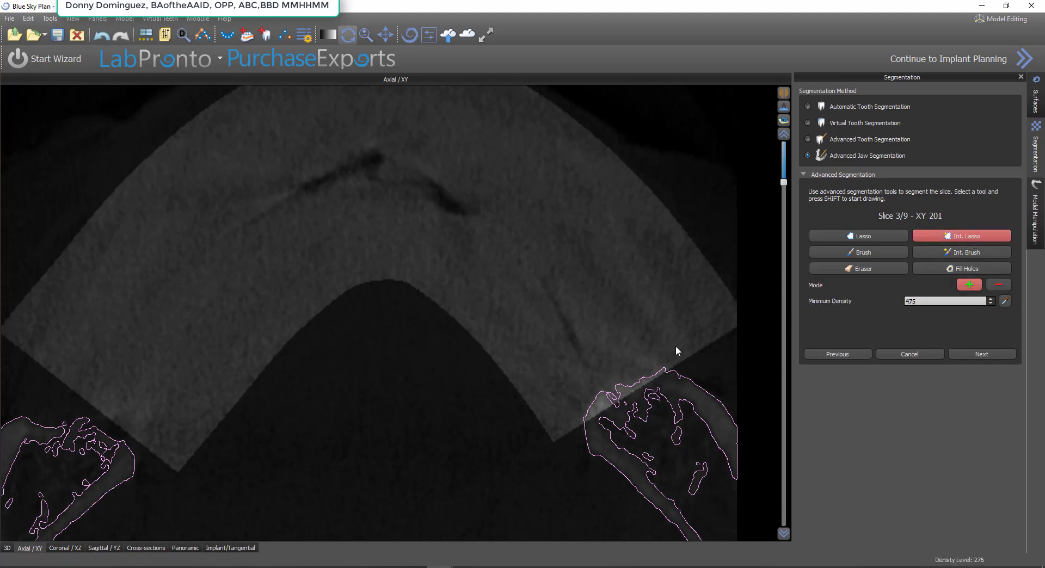
{"action": "mouse_move", "coordinate": [642, 354]}
{"action": "left_mouse_down", "text": "shift"}
{"action": "mouse_move", "coordinate": [573, 409]}
{"action": "mouse_move", "coordinate": [620, 409]}
{"action": "mouse_move", "coordinate": [682, 362]}
{"action": "left_mouse_up", "text": "shift"}
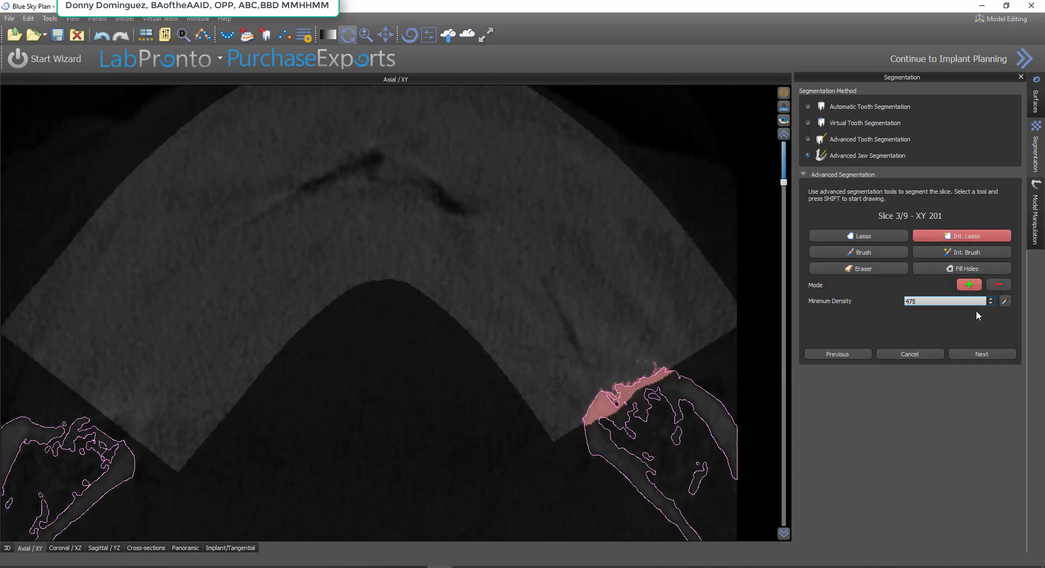
{"action": "left_click", "coordinate": [982, 269]}
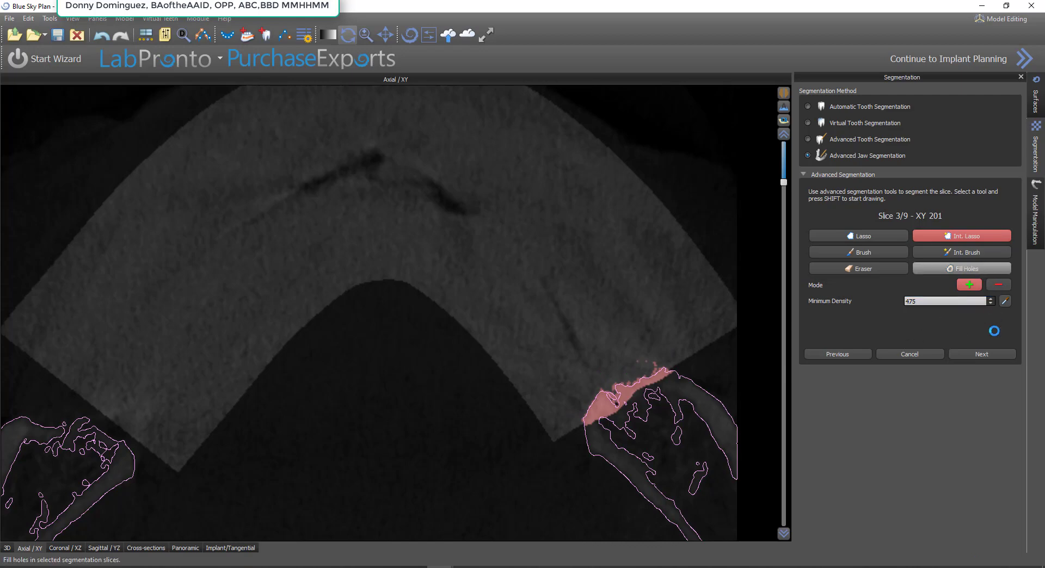
{"action": "left_click", "coordinate": [986, 354]}
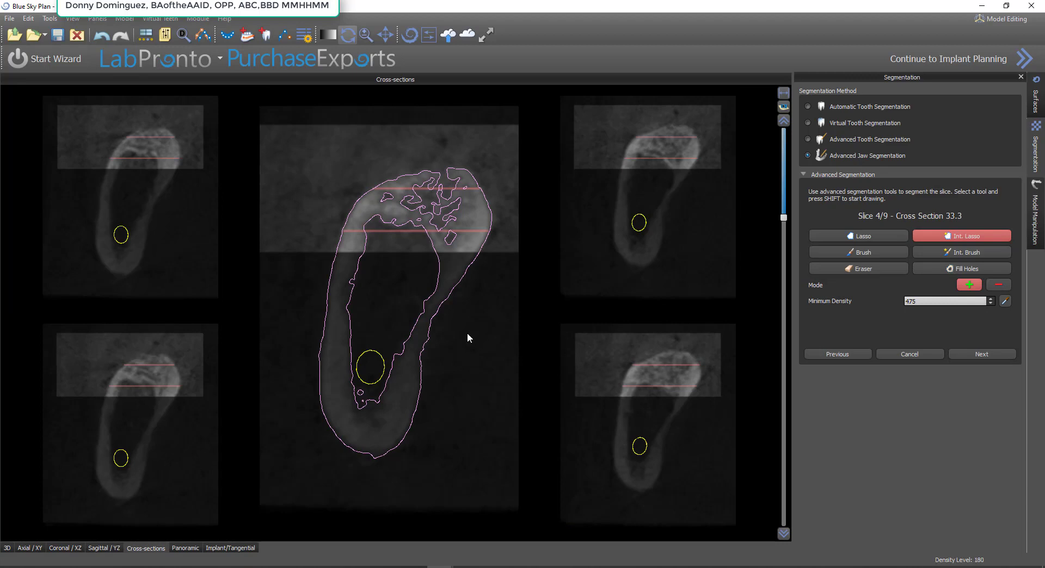
Segment the upper bone area on slice 4, cross section 33.3, with Int. Lasso at density 475 and fill its holes
{"action": "key", "text": "shift"}
{"action": "mouse_move", "coordinate": [497, 182]}
{"action": "left_mouse_down", "text": "shift"}
{"action": "mouse_move", "coordinate": [395, 160]}
{"action": "mouse_move", "coordinate": [321, 239]}
{"action": "mouse_move", "coordinate": [513, 250]}
{"action": "left_mouse_up", "text": "shift"}
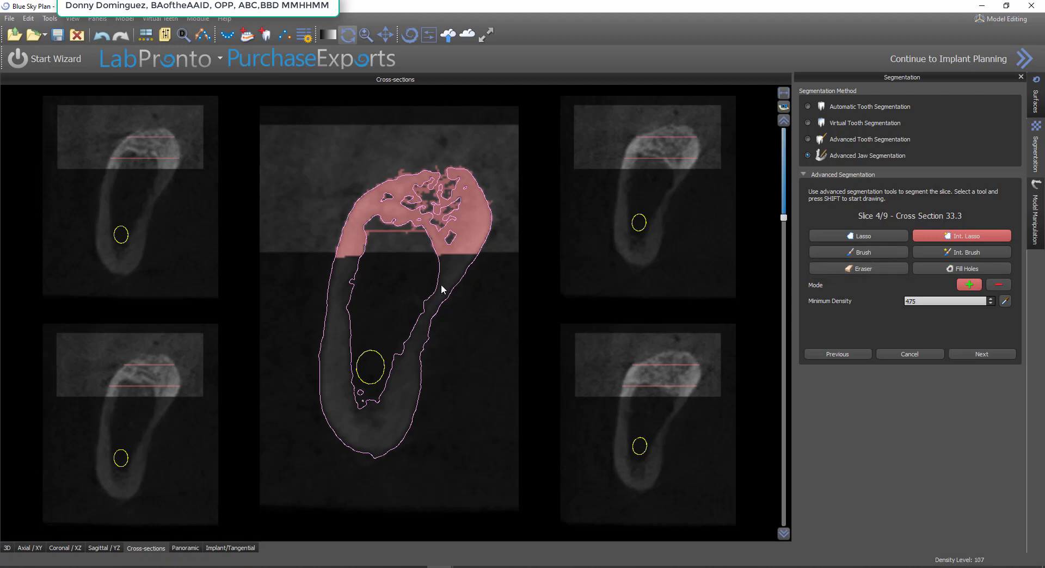
{"action": "left_click", "coordinate": [978, 268]}
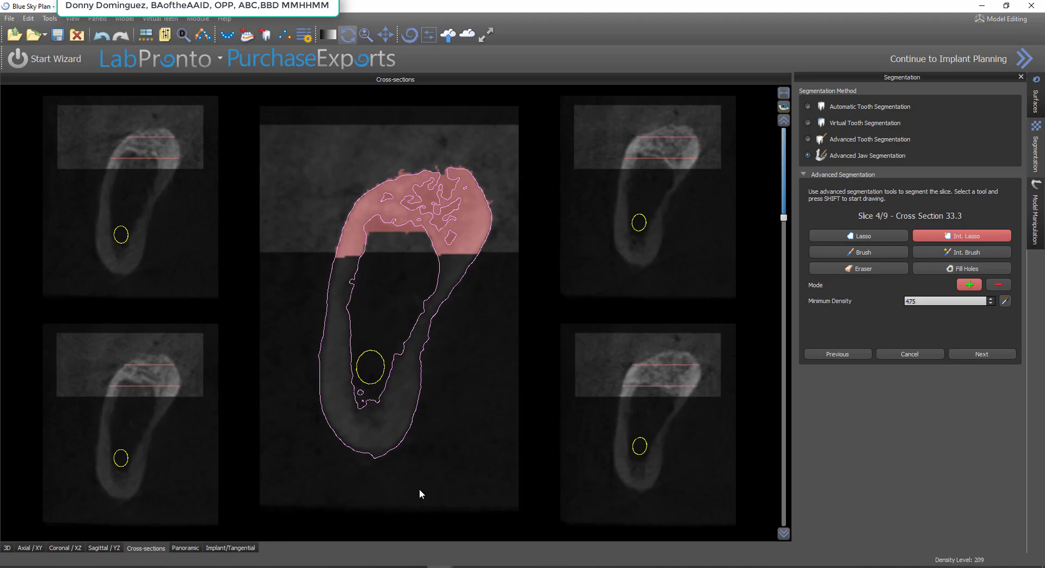
Return to the axial view and, at a lower level showing the full arch, segment the jaw with Int. Lasso at density 475, filling enclosed holes
{"action": "left_click", "coordinate": [845, 354]}
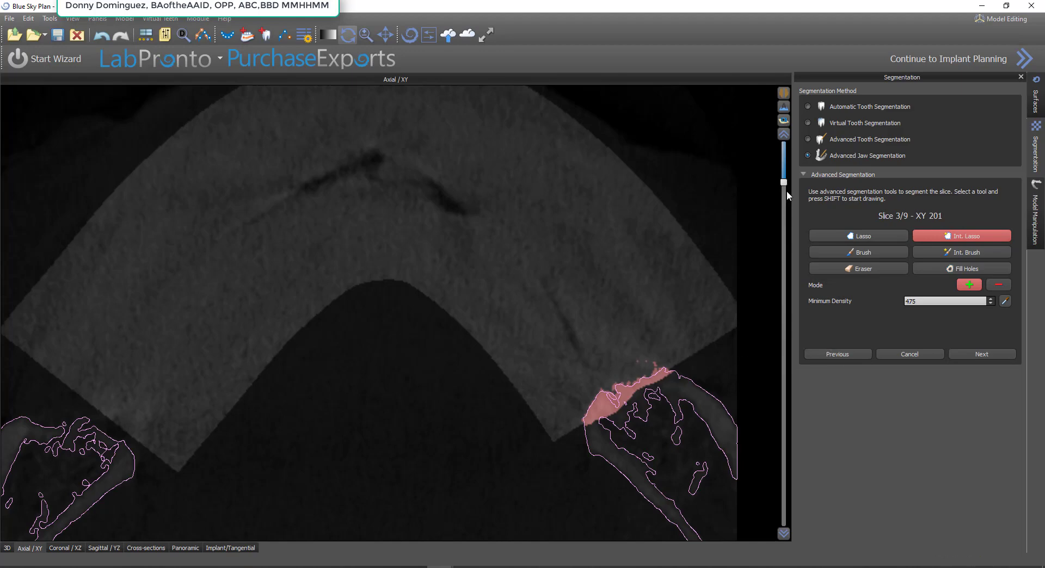
{"action": "left_click_drag", "start_coordinate": [785, 182], "coordinate": [792, 163]}
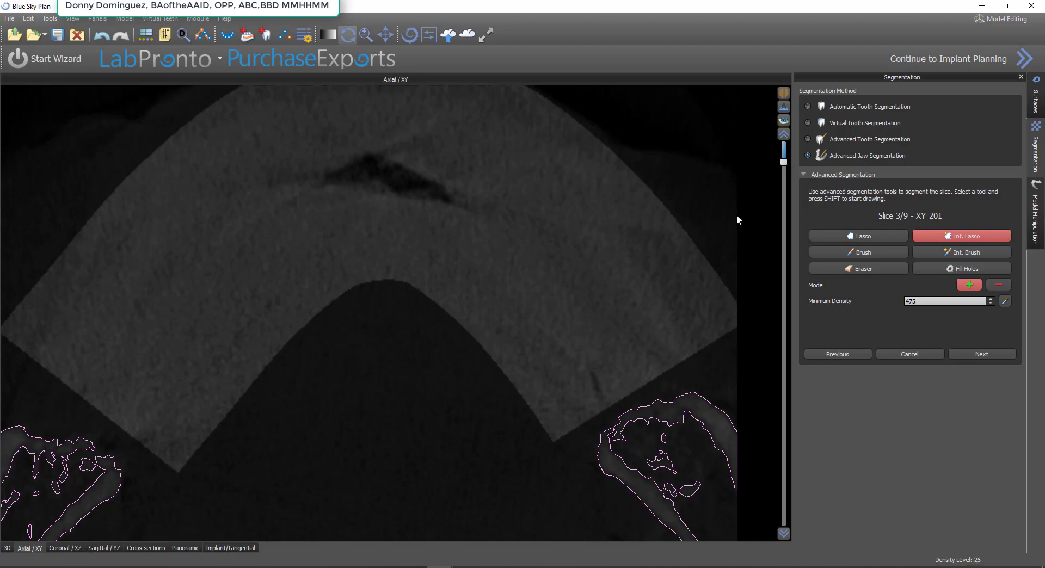
{"action": "left_click_drag", "start_coordinate": [784, 165], "coordinate": [774, 276]}
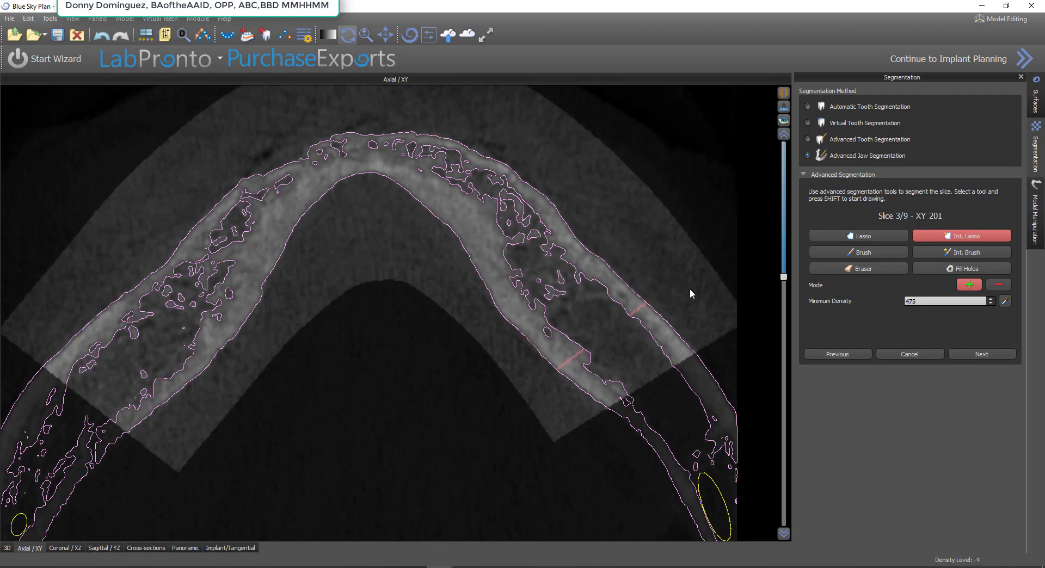
{"action": "mouse_move", "coordinate": [671, 303]}
{"action": "left_mouse_down", "text": "shift"}
{"action": "mouse_move", "coordinate": [601, 210]}
{"action": "mouse_move", "coordinate": [303, 176]}
{"action": "mouse_move", "coordinate": [147, 256]}
{"action": "mouse_move", "coordinate": [49, 332]}
{"action": "mouse_move", "coordinate": [119, 430]}
{"action": "mouse_move", "coordinate": [547, 405]}
{"action": "mouse_move", "coordinate": [712, 338]}
{"action": "mouse_move", "coordinate": [680, 326]}
{"action": "left_mouse_up", "text": "shift"}
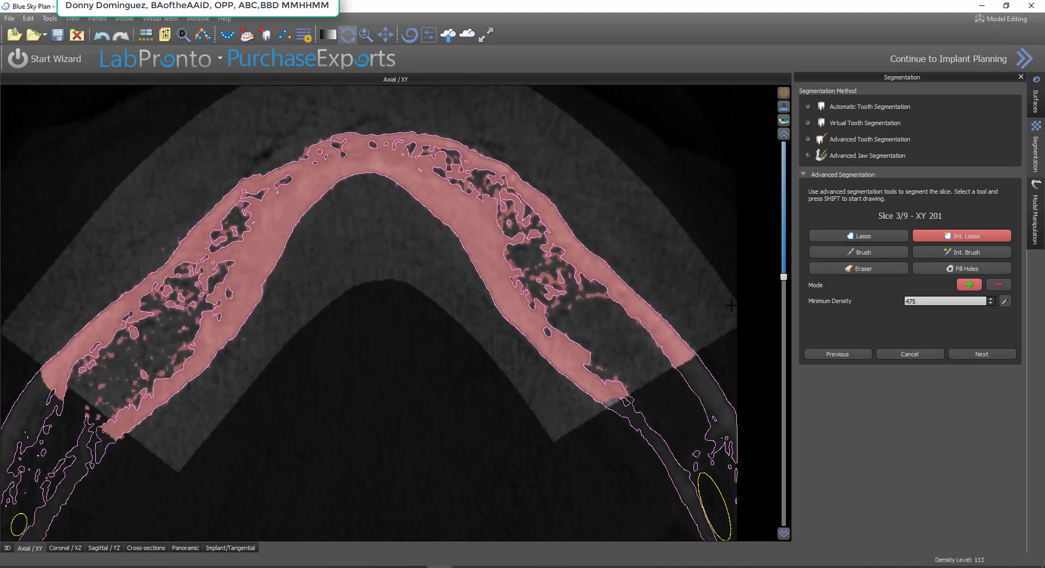
{"action": "left_click", "coordinate": [969, 275]}
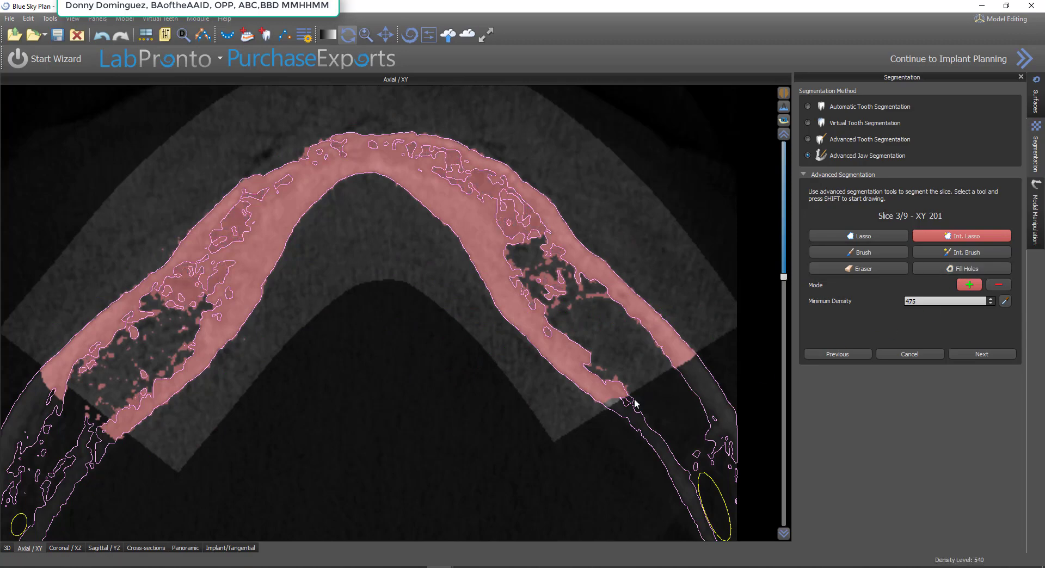
Brush closed both open rear ends of the full-arch axial segmentation at width 6, fill the remaining holes and advance to slice 4
{"action": "left_click", "coordinate": [887, 254]}
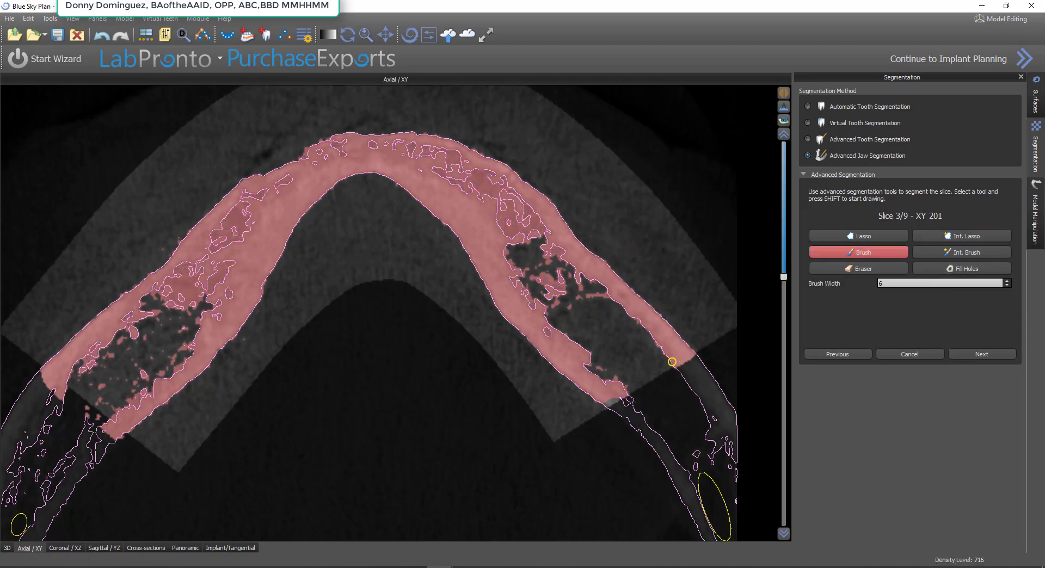
{"action": "left_click_drag", "start_coordinate": [642, 377], "coordinate": [612, 400], "text": "shift"}
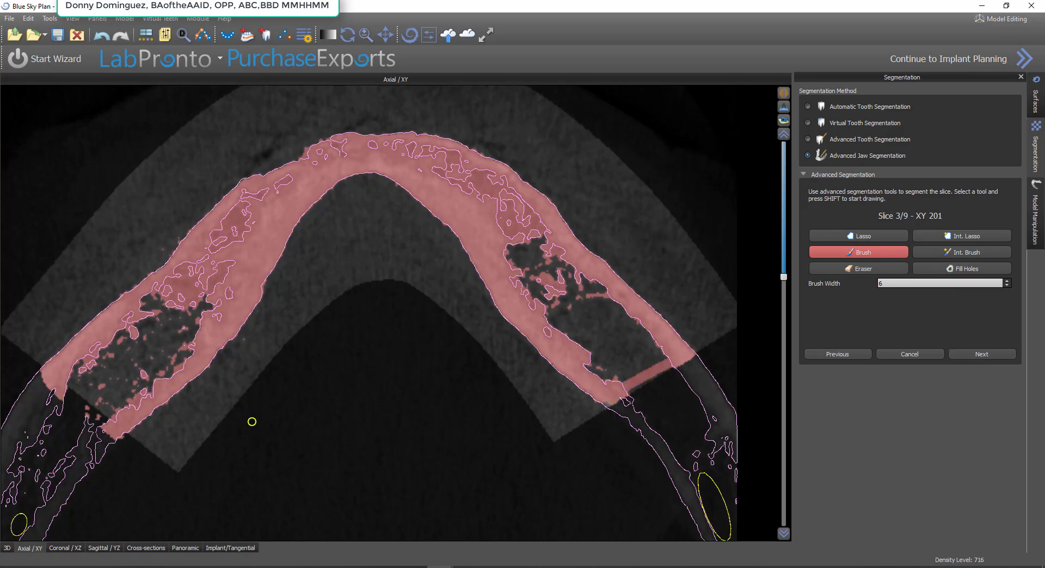
{"action": "left_click_drag", "start_coordinate": [113, 431], "coordinate": [64, 387], "text": "shift"}
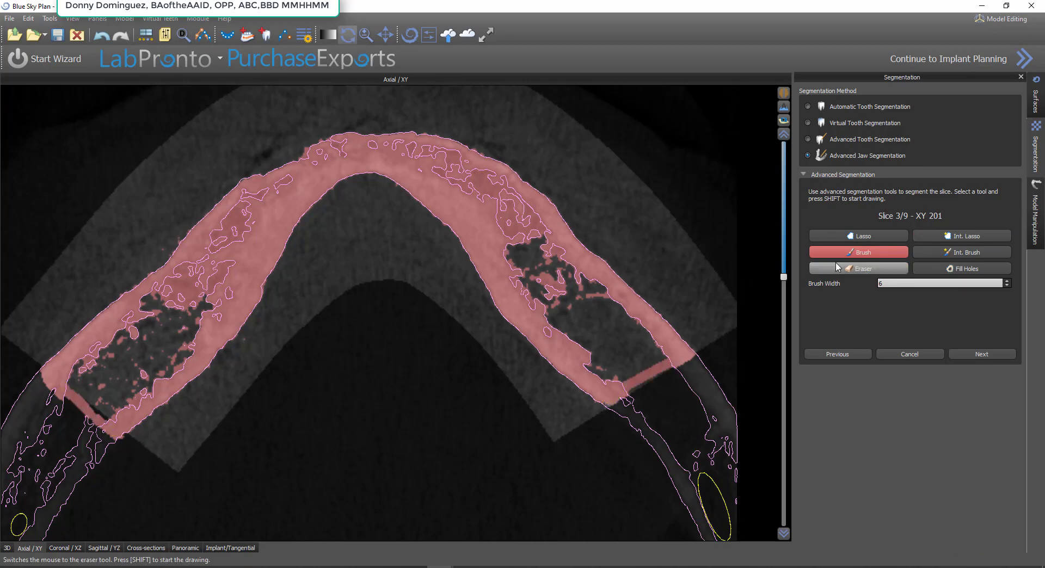
{"action": "left_click", "coordinate": [951, 267]}
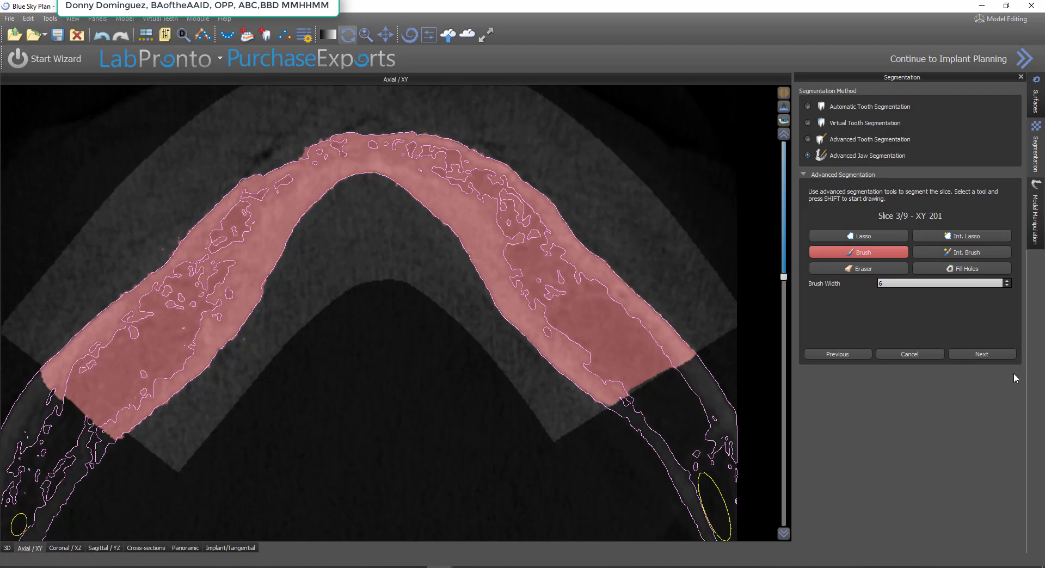
{"action": "left_click", "coordinate": [997, 360]}
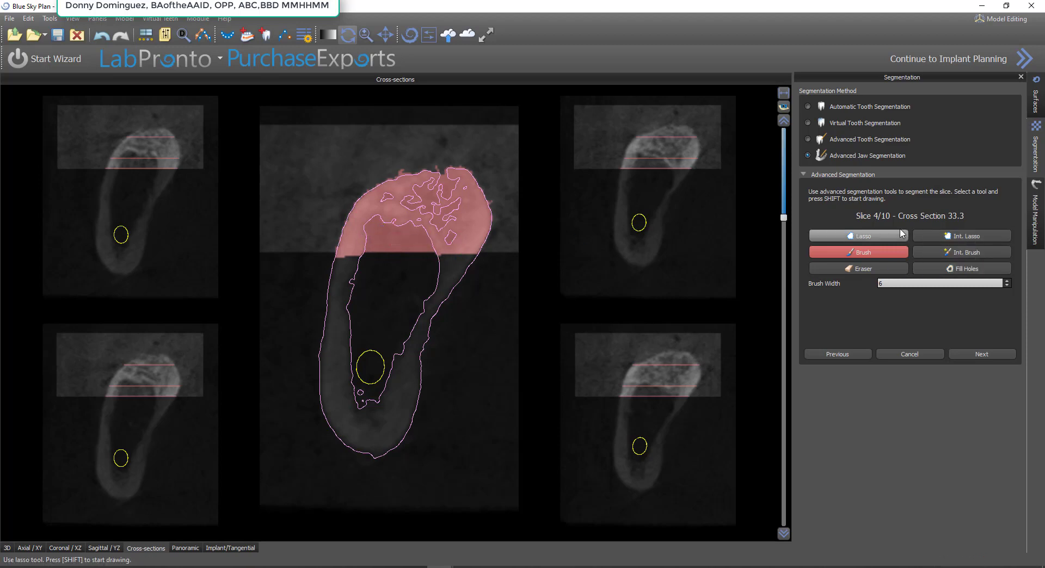
Back in the axial view, segment both jaw sides at a level slightly above the full arch with Int. Lasso at density 475, filling enclosed holes
{"action": "left_click", "coordinate": [848, 357]}
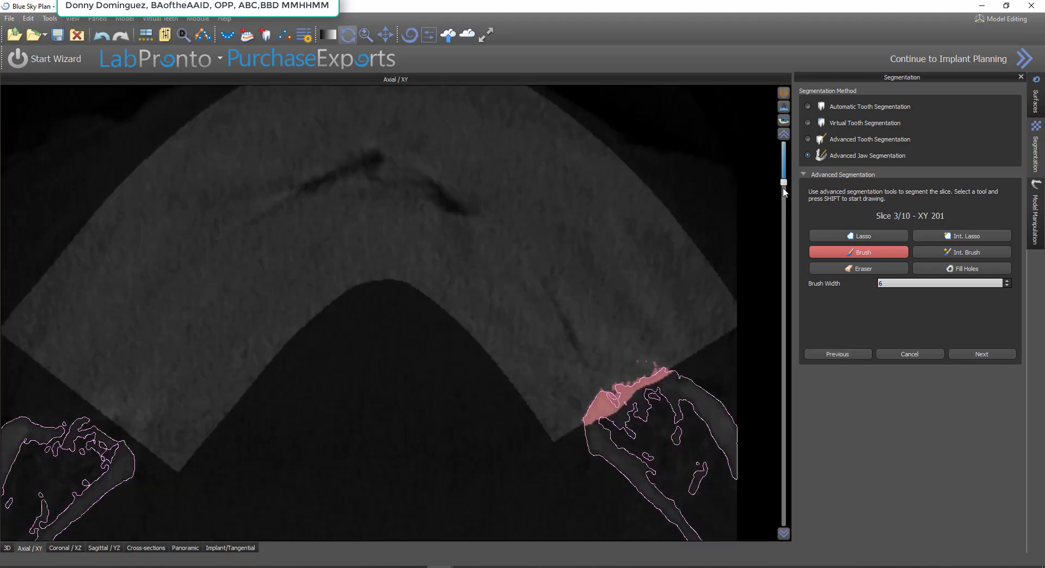
{"action": "mouse_move", "coordinate": [784, 182]}
{"action": "left_mouse_down"}
{"action": "mouse_move", "coordinate": [783, 160]}
{"action": "mouse_move", "coordinate": [810, 249]}
{"action": "left_mouse_up"}
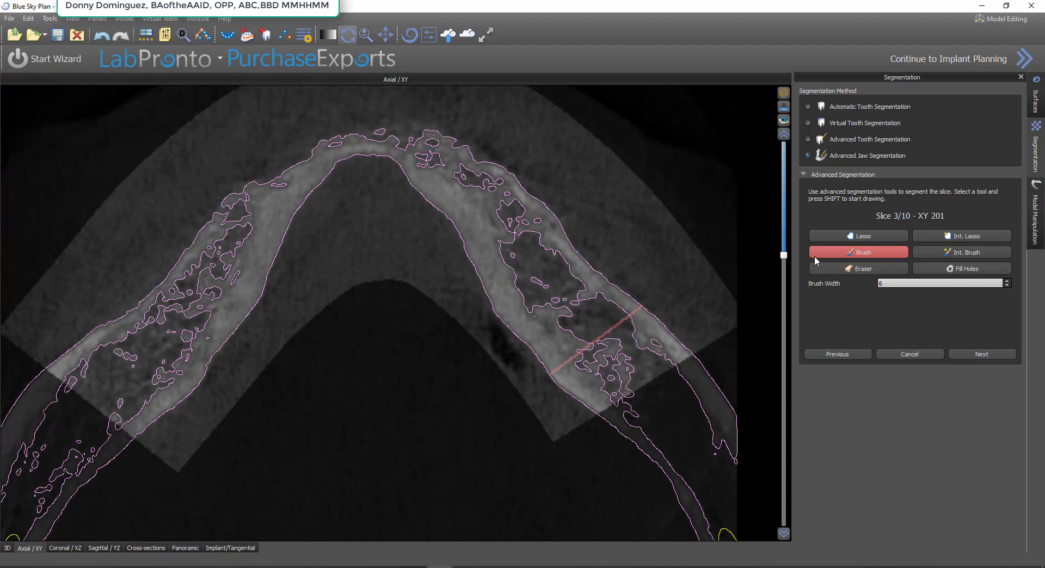
{"action": "left_click", "coordinate": [962, 236]}
{"action": "mouse_move", "coordinate": [703, 313]}
{"action": "left_mouse_down", "text": "shift"}
{"action": "mouse_move", "coordinate": [590, 197]}
{"action": "mouse_move", "coordinate": [434, 116]}
{"action": "mouse_move", "coordinate": [228, 144]}
{"action": "mouse_move", "coordinate": [38, 352]}
{"action": "mouse_move", "coordinate": [76, 411]}
{"action": "mouse_move", "coordinate": [419, 418]}
{"action": "mouse_move", "coordinate": [594, 396]}
{"action": "mouse_move", "coordinate": [720, 322]}
{"action": "left_mouse_up", "text": "shift"}
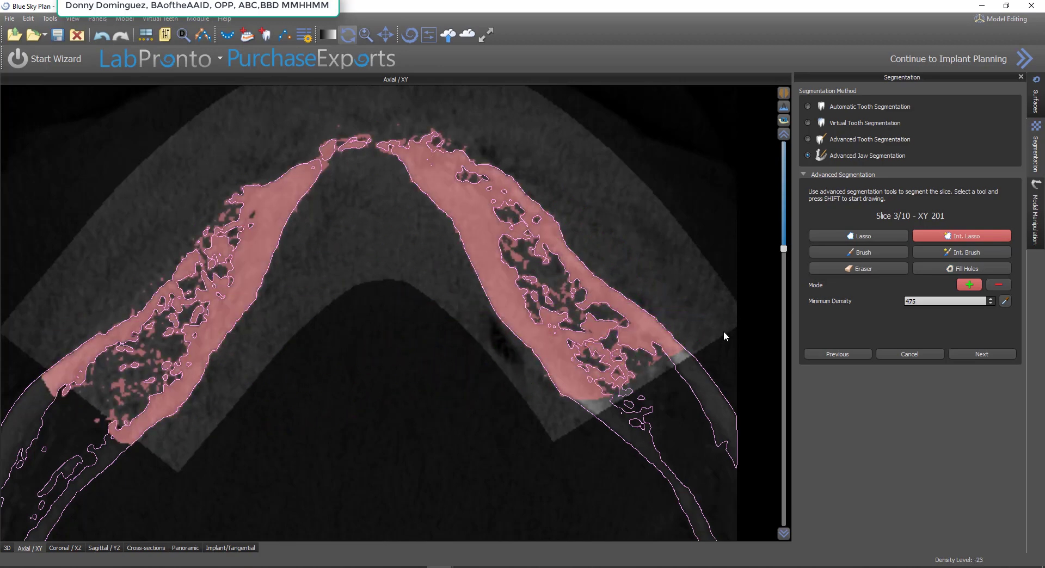
{"action": "left_click", "coordinate": [959, 270]}
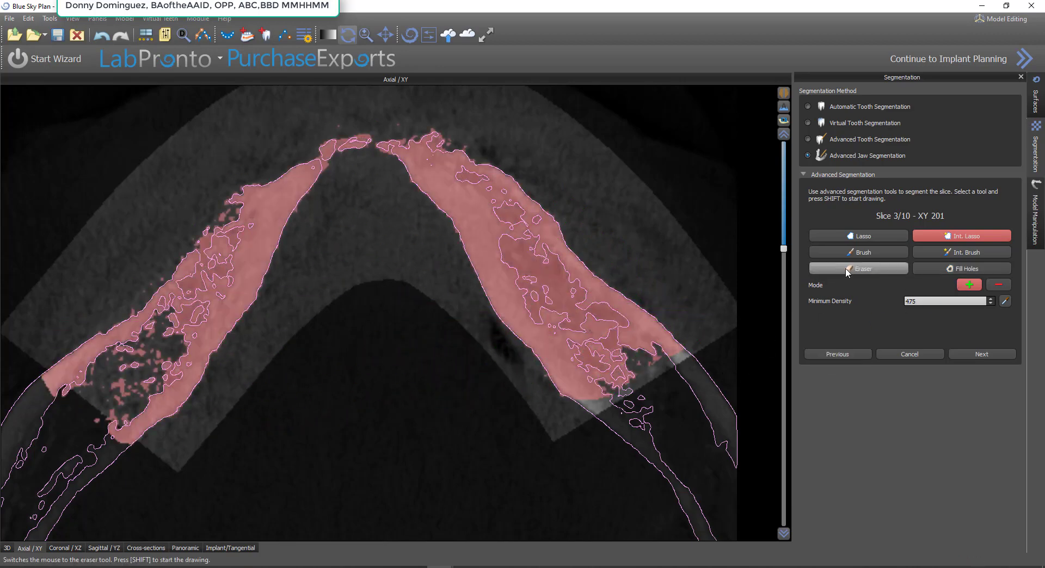
Brush closed the rear ends and outline gaps on this additional axial level at width 6, fill the holes and advance to slice 5
{"action": "left_click", "coordinate": [863, 251]}
{"action": "mouse_move", "coordinate": [683, 352]}
{"action": "left_mouse_down", "text": "shift"}
{"action": "mouse_move", "coordinate": [613, 403]}
{"action": "mouse_move", "coordinate": [593, 411]}
{"action": "mouse_move", "coordinate": [575, 395]}
{"action": "left_mouse_up", "text": "shift"}
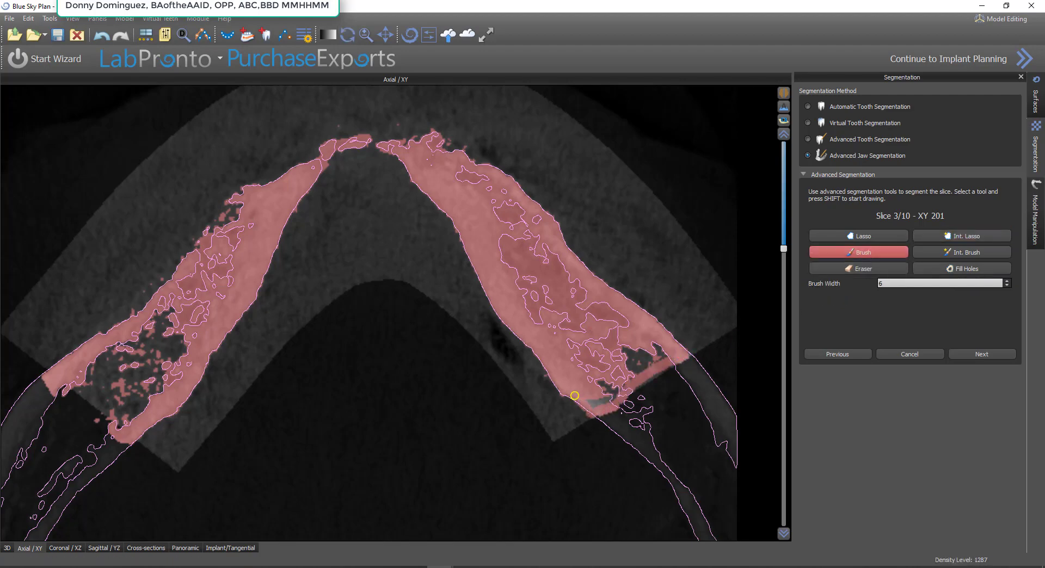
{"action": "left_click_drag", "start_coordinate": [110, 428], "coordinate": [72, 387], "text": "shift"}
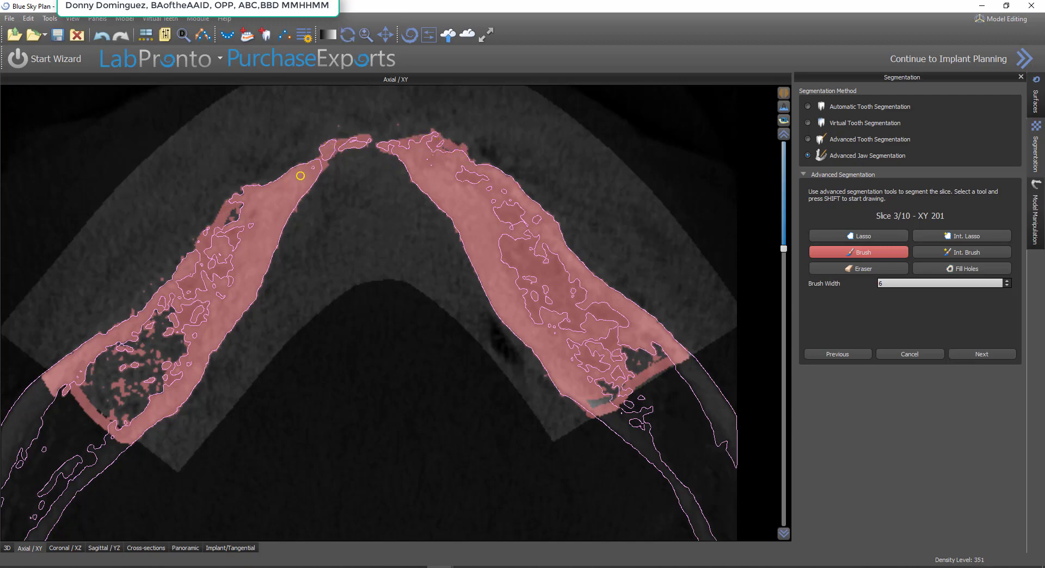
{"action": "left_click", "coordinate": [982, 268]}
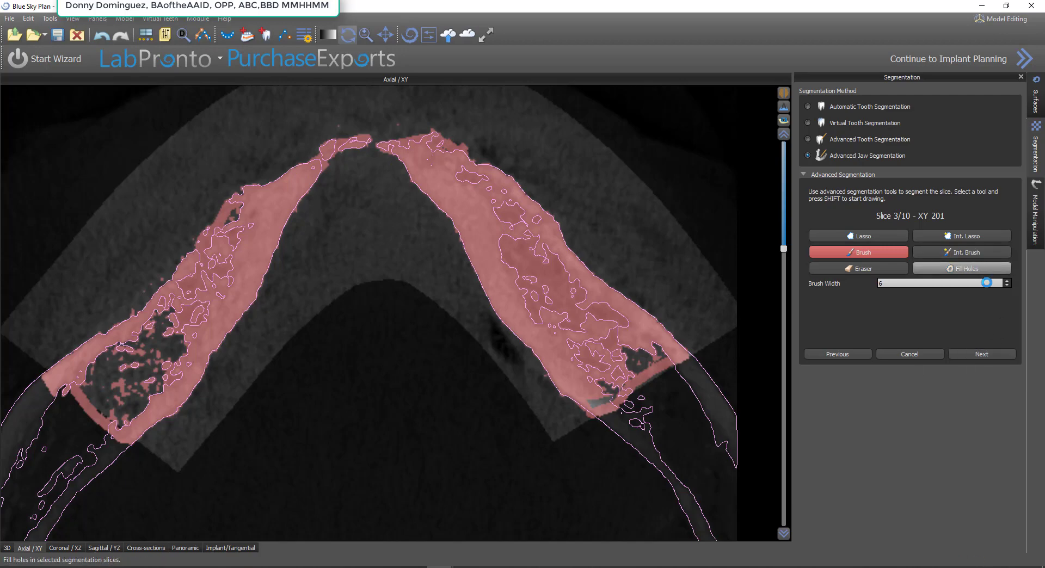
{"action": "left_click", "coordinate": [999, 357]}
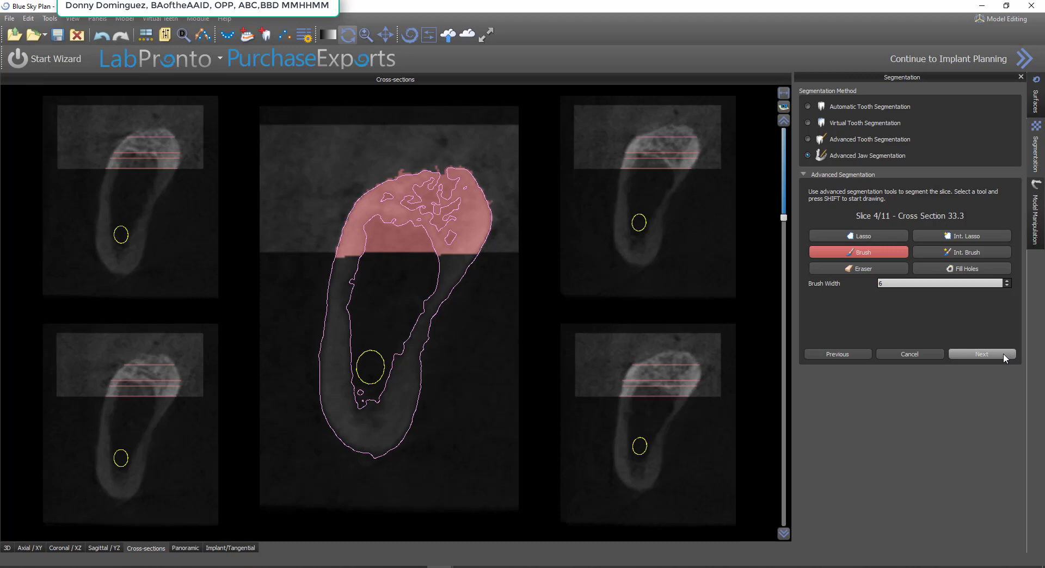
{"action": "left_click", "coordinate": [1003, 354]}
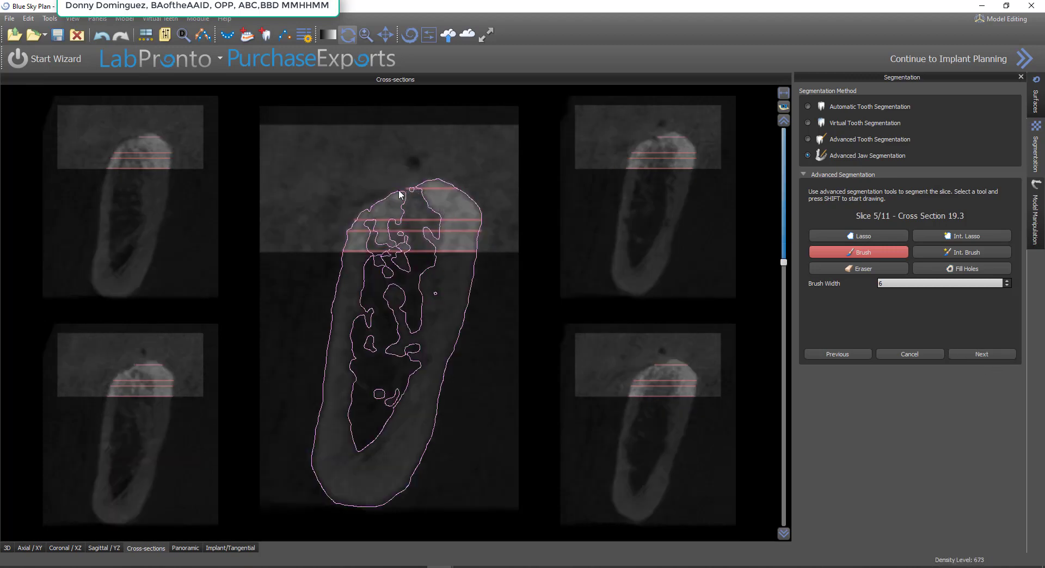
Segment the upper bone on slice 5, cross section 19.3, with Int. Lasso at density 475, fill its holes and advance to slice 6
{"action": "left_click", "coordinate": [968, 236]}
{"action": "key", "text": "shift"}
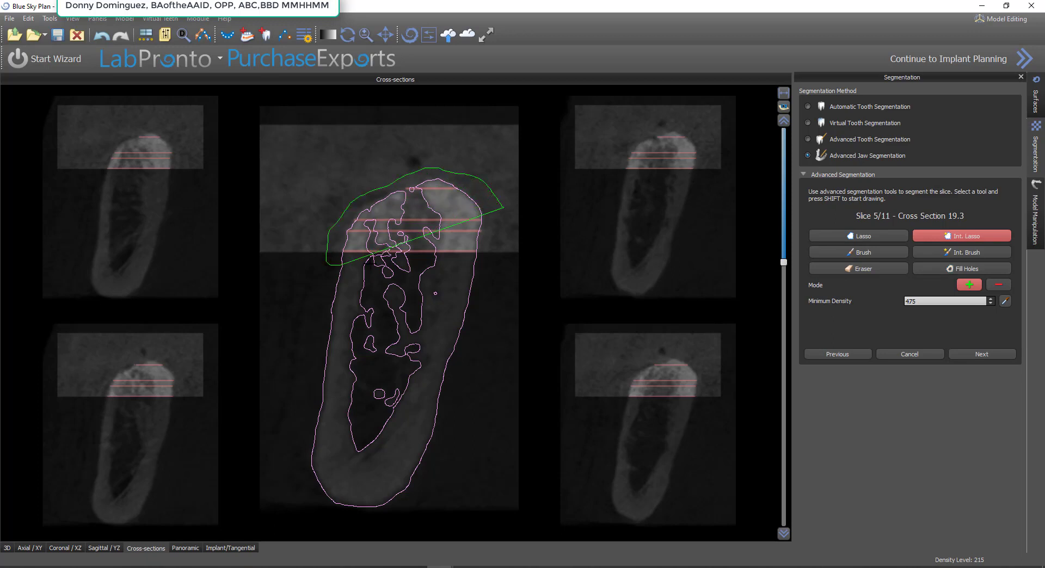
{"action": "left_click_drag", "start_coordinate": [502, 207], "coordinate": [491, 246]}
{"action": "left_click_drag", "start_coordinate": [370, 265], "coordinate": [368, 265], "text": "shift"}
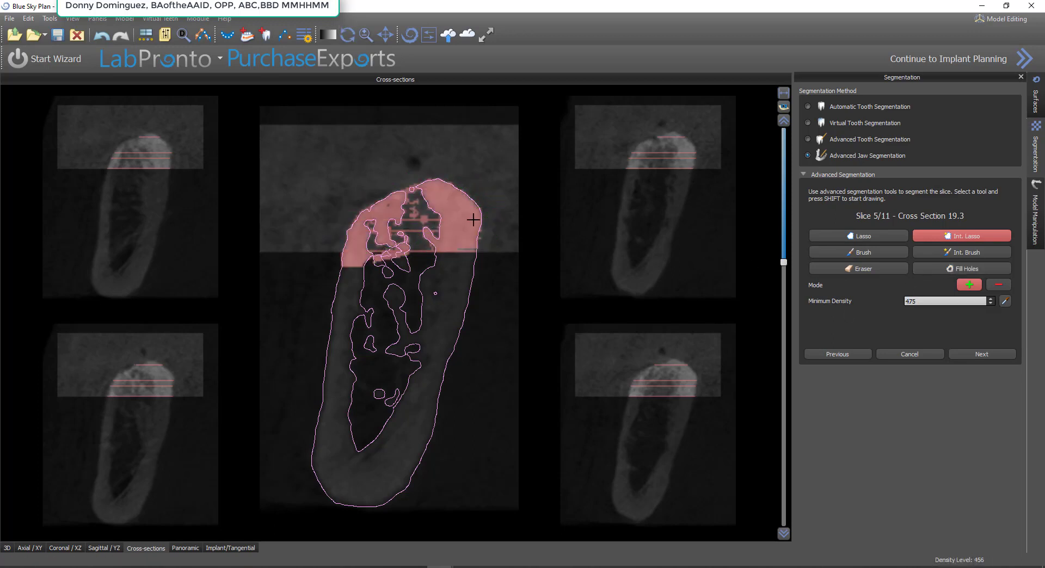
{"action": "mouse_move", "coordinate": [425, 238]}
{"action": "left_mouse_down", "text": "shift"}
{"action": "mouse_move", "coordinate": [463, 272]}
{"action": "mouse_move", "coordinate": [483, 238]}
{"action": "left_mouse_up", "text": "shift"}
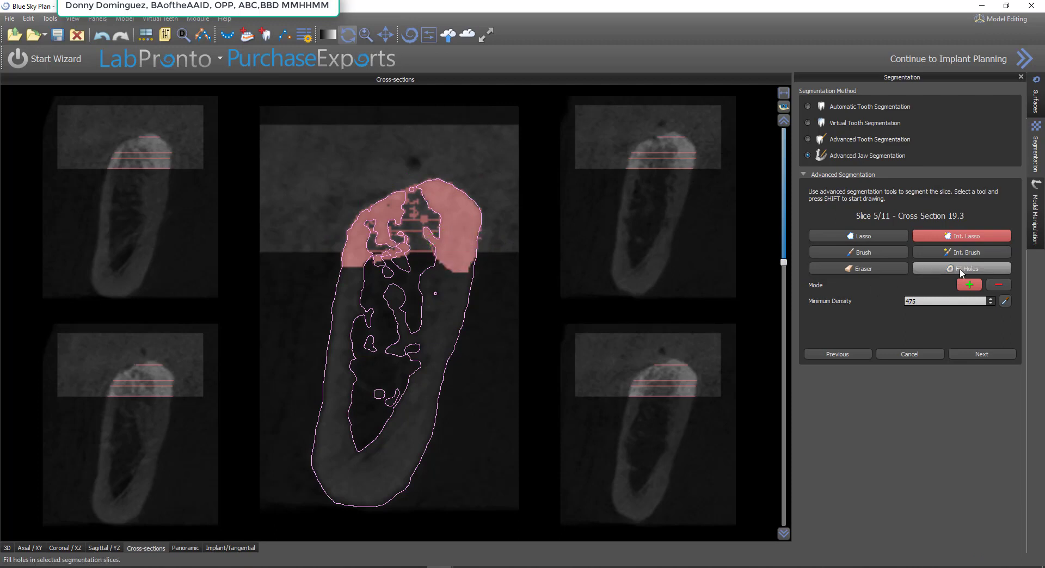
{"action": "left_click", "coordinate": [962, 269]}
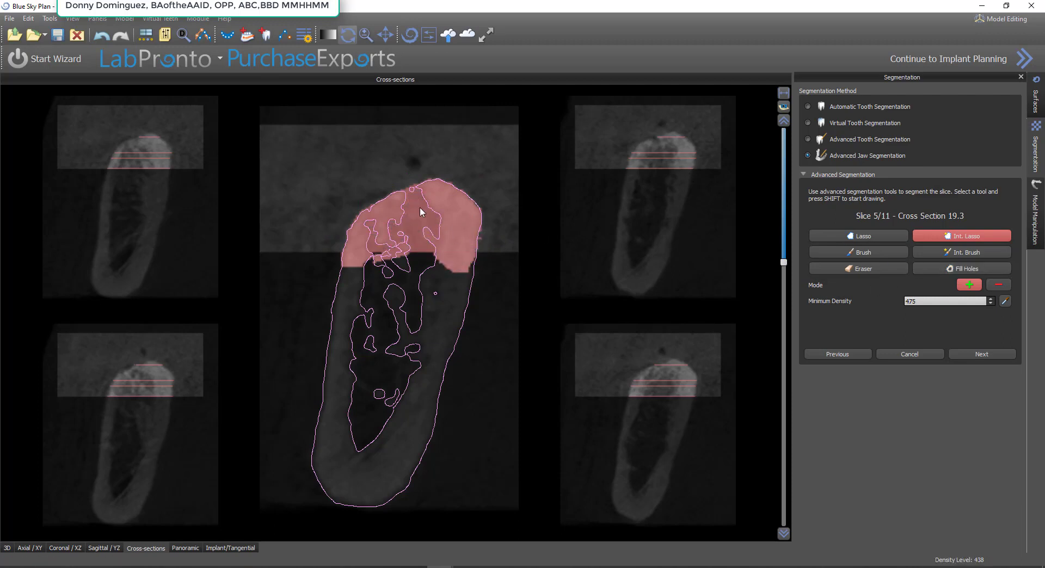
{"action": "left_click", "coordinate": [985, 354]}
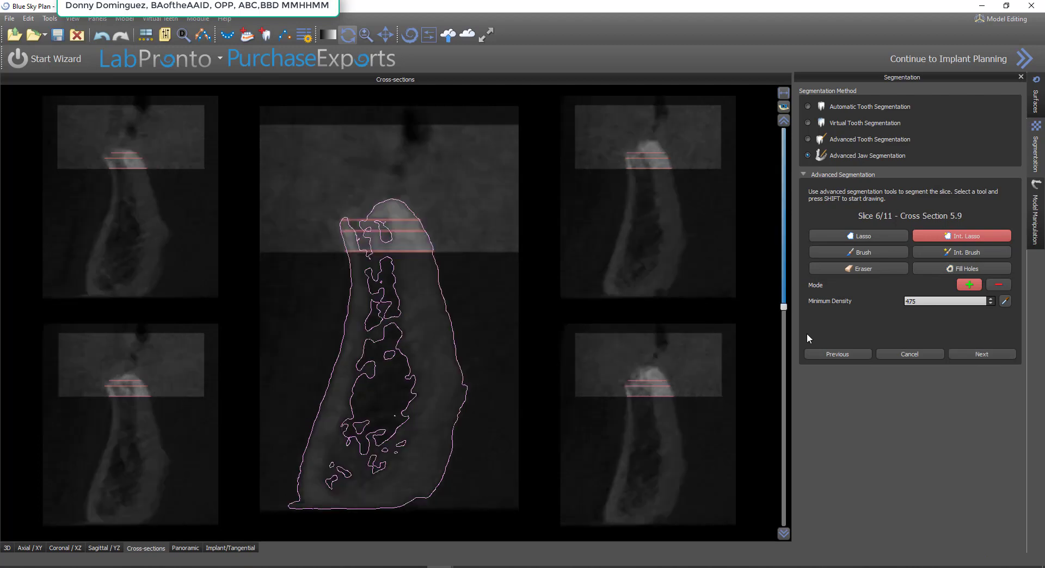
Segment the ridge on slice 6, cross section 5.9, with Int. Lasso, fill its holes, brush the notch in its crest and advance to slice 7
{"action": "mouse_move", "coordinate": [434, 209]}
{"action": "left_mouse_down", "text": "shift"}
{"action": "mouse_move", "coordinate": [341, 193]}
{"action": "mouse_move", "coordinate": [381, 270]}
{"action": "mouse_move", "coordinate": [463, 270]}
{"action": "left_mouse_up", "text": "shift"}
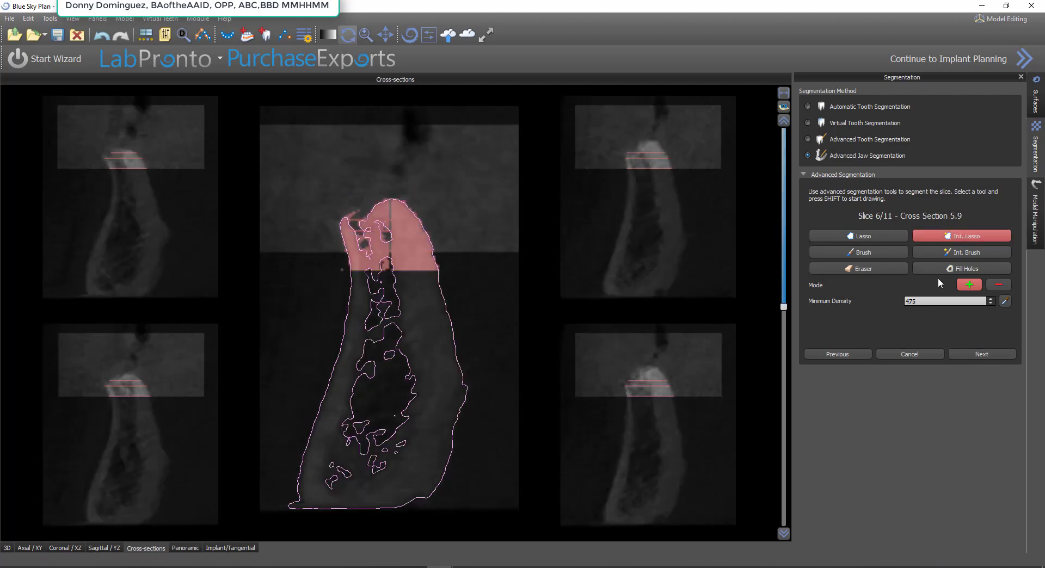
{"action": "left_click", "coordinate": [961, 268]}
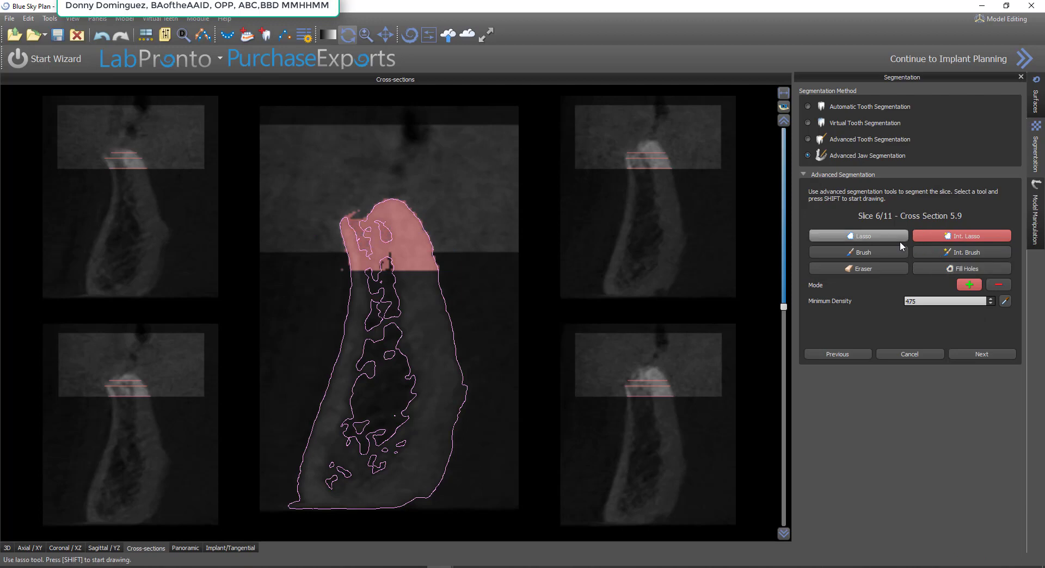
{"action": "left_click", "coordinate": [864, 254]}
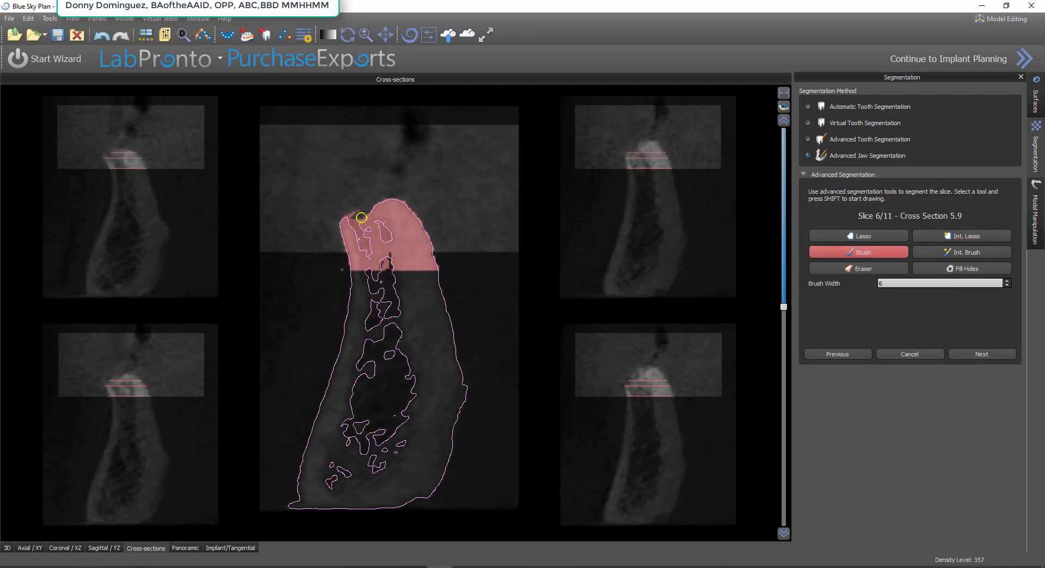
{"action": "left_click_drag", "start_coordinate": [357, 218], "coordinate": [370, 230], "text": "shift"}
{"action": "left_click", "coordinate": [991, 352]}
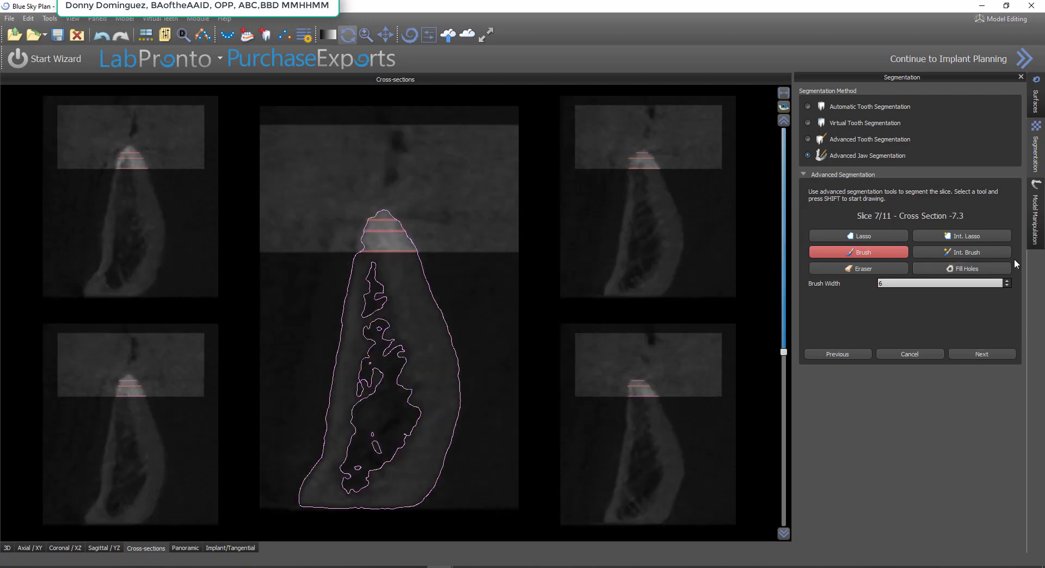
Segment the ridge tip on slice 7, cross section -7.3, with Int. Lasso at density 475, fill its holes and advance to slice 8
{"action": "left_click", "coordinate": [998, 235]}
{"action": "mouse_move", "coordinate": [435, 223]}
{"action": "left_mouse_down", "text": "shift"}
{"action": "mouse_move", "coordinate": [353, 213]}
{"action": "mouse_move", "coordinate": [442, 275]}
{"action": "left_mouse_up", "text": "shift"}
{"action": "left_click", "coordinate": [985, 267]}
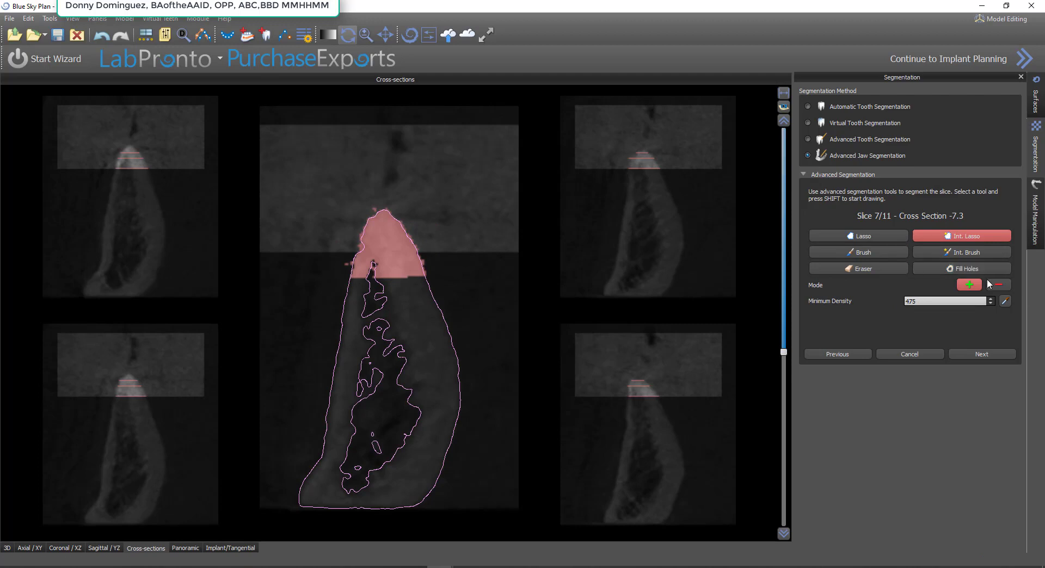
{"action": "left_click", "coordinate": [988, 354]}
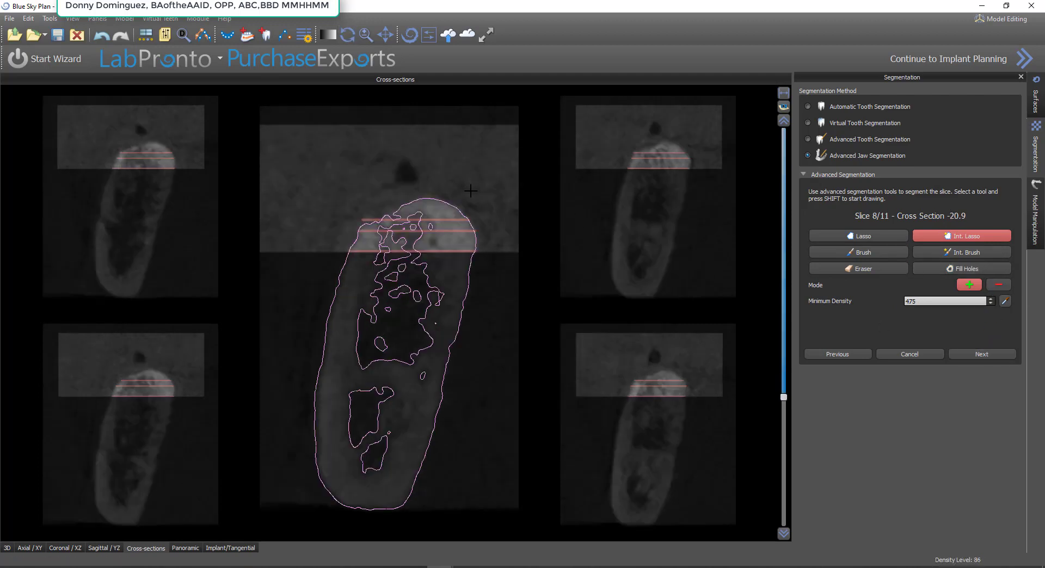
Segment the upper bone on slice 8, cross section -20.9, with Int. Lasso at density 475, fill its holes and advance to slice 9
{"action": "mouse_move", "coordinate": [471, 190]}
{"action": "left_mouse_down", "text": "shift"}
{"action": "mouse_move", "coordinate": [387, 188]}
{"action": "mouse_move", "coordinate": [329, 245]}
{"action": "mouse_move", "coordinate": [503, 256]}
{"action": "left_mouse_up", "text": "shift"}
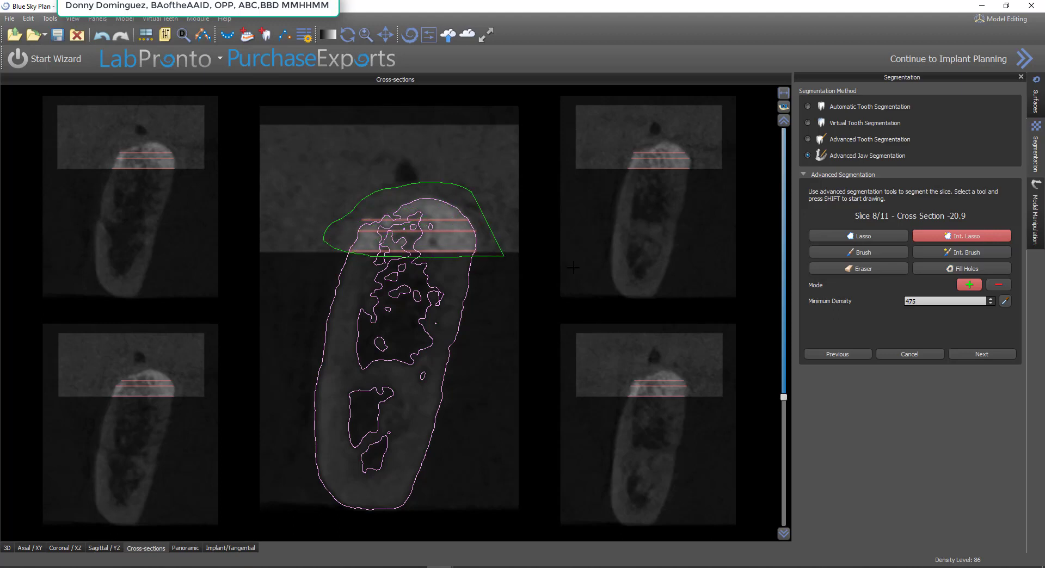
{"action": "left_click", "coordinate": [969, 269]}
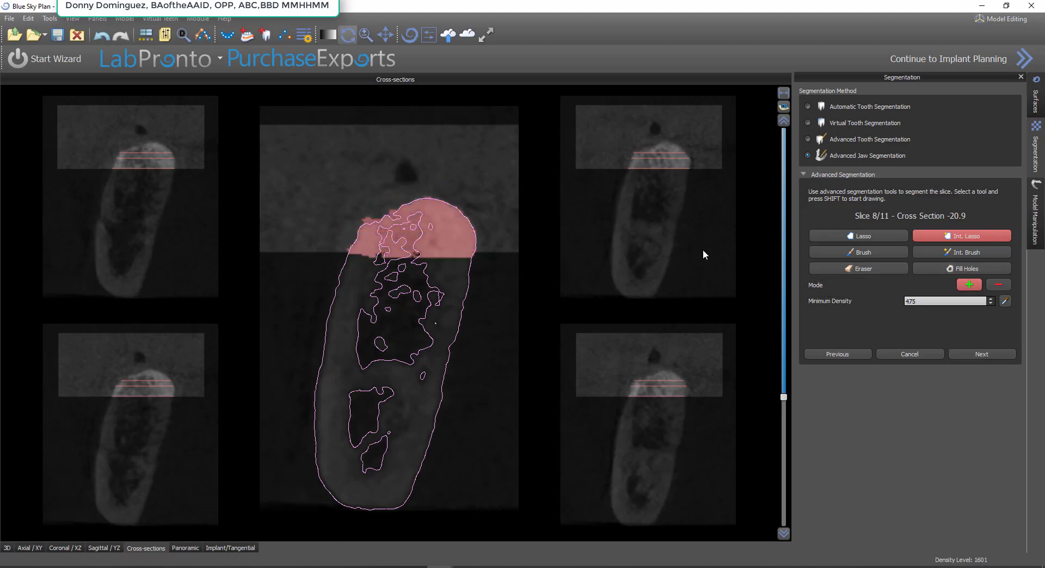
{"action": "left_click", "coordinate": [988, 354]}
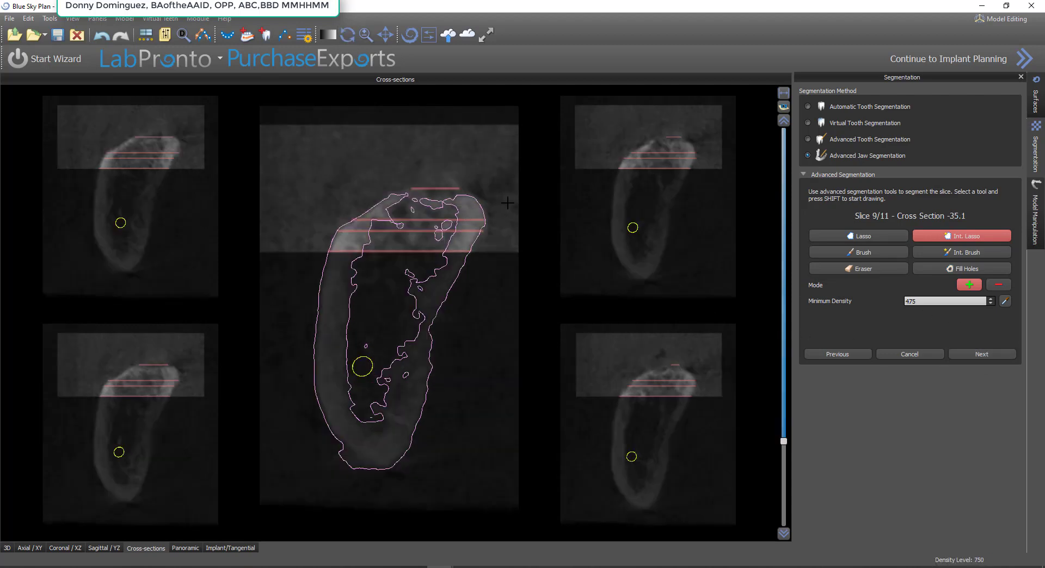
Segment the upper bone on slice 9, cross section -35.1, with Int. Lasso at density 475, fill its holes, brush the crest gap and advance to slice 10
{"action": "mouse_move", "coordinate": [507, 195]}
{"action": "left_mouse_down", "text": "shift"}
{"action": "mouse_move", "coordinate": [339, 181]}
{"action": "mouse_move", "coordinate": [319, 256]}
{"action": "mouse_move", "coordinate": [503, 259]}
{"action": "left_mouse_up", "text": "shift"}
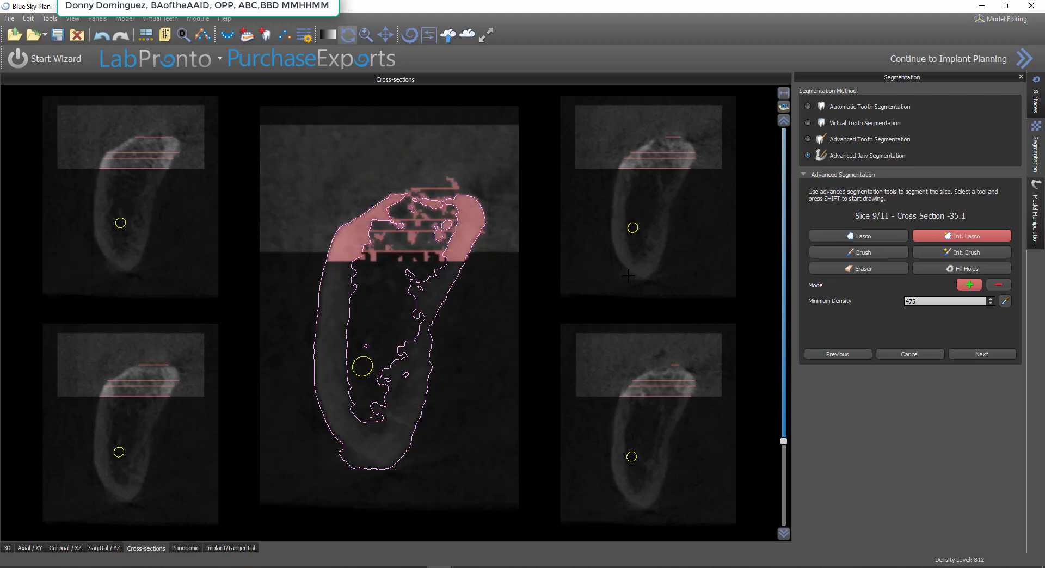
{"action": "left_click", "coordinate": [961, 268]}
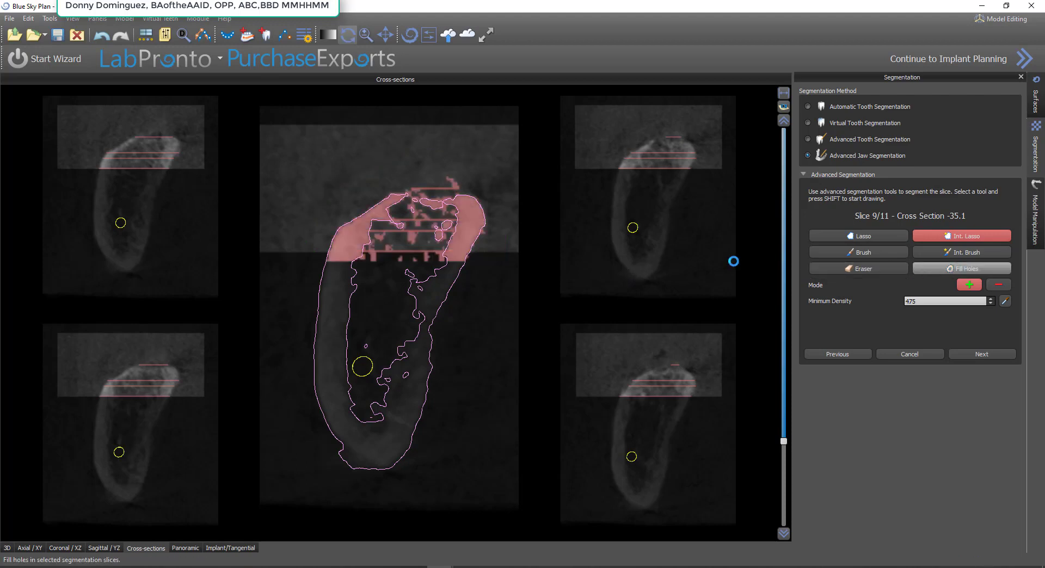
{"action": "left_click", "coordinate": [459, 214]}
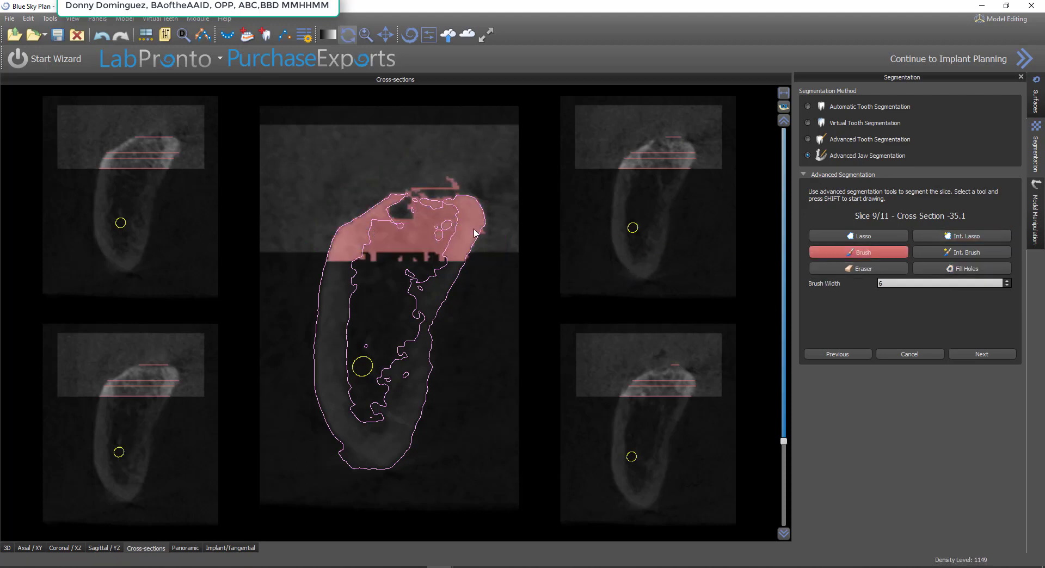
{"action": "left_click", "coordinate": [858, 252]}
{"action": "mouse_move", "coordinate": [471, 199]}
{"action": "left_mouse_down", "text": "shift"}
{"action": "mouse_move", "coordinate": [455, 184]}
{"action": "mouse_move", "coordinate": [429, 187]}
{"action": "mouse_move", "coordinate": [394, 209]}
{"action": "left_mouse_up", "text": "shift"}
{"action": "left_click", "coordinate": [978, 274]}
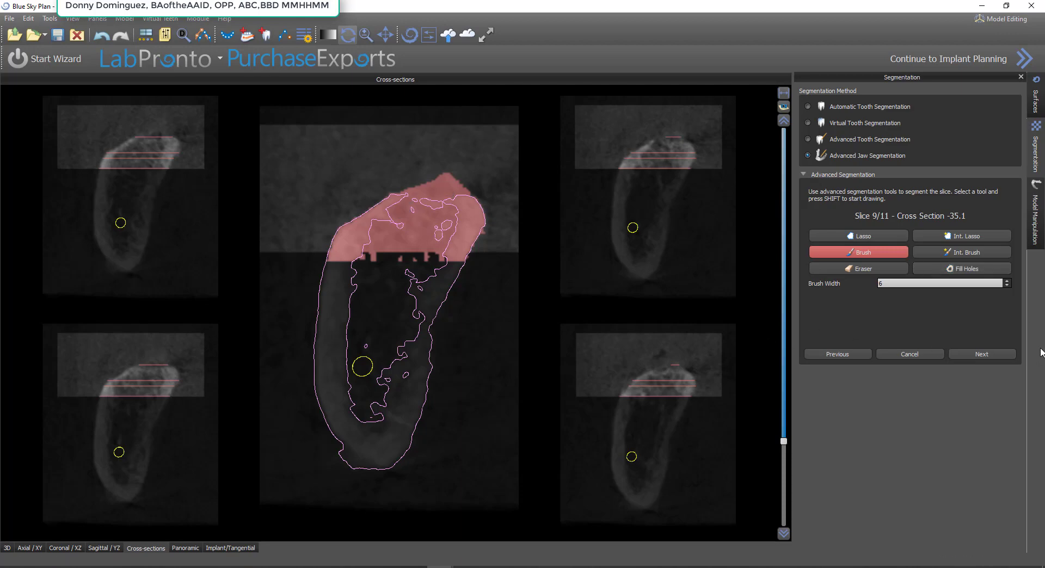
{"action": "left_click", "coordinate": [986, 353]}
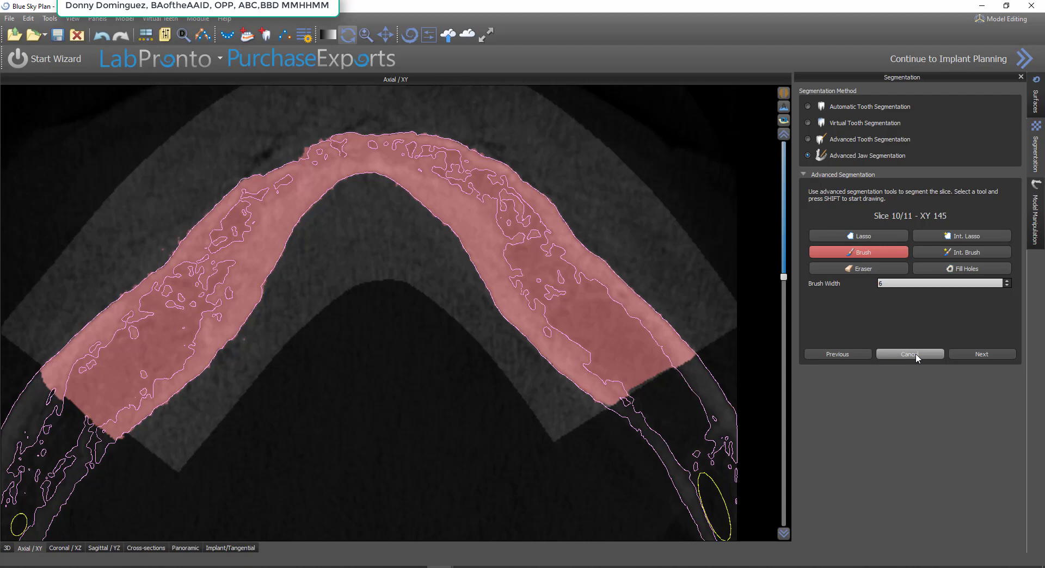
Return to slice 9 and segment an extra cross section farther along the same side with Int. Lasso, brushing its crest and filling its holes
{"action": "left_click", "coordinate": [865, 354]}
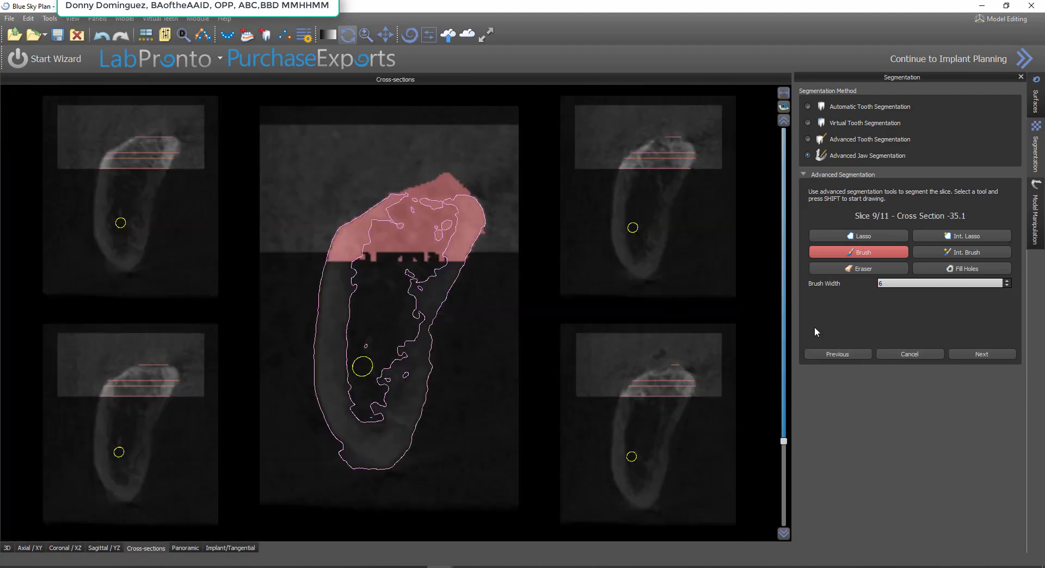
{"action": "left_click_drag", "start_coordinate": [783, 442], "coordinate": [783, 434]}
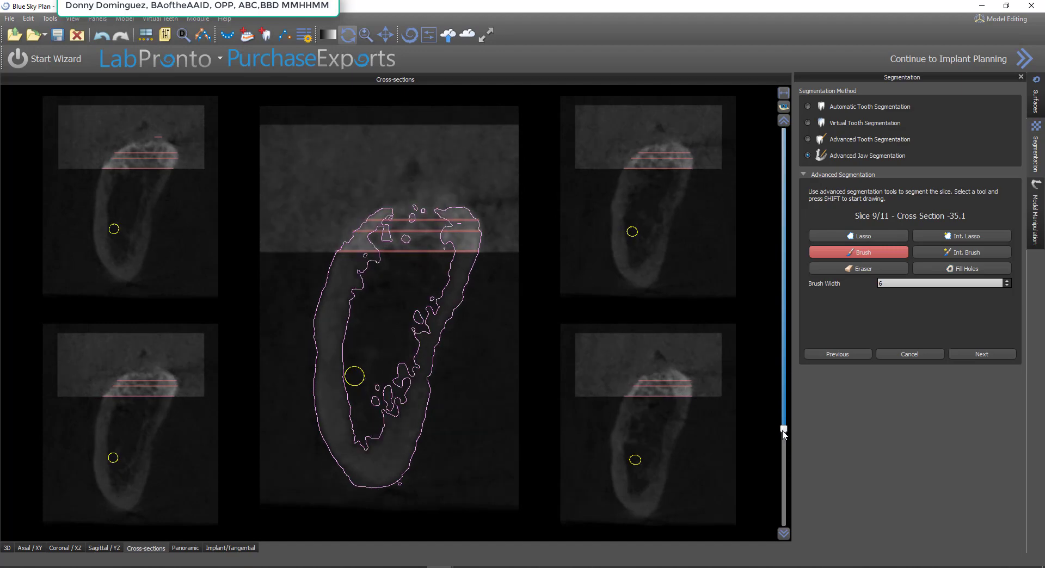
{"action": "left_click_drag", "start_coordinate": [785, 431], "coordinate": [786, 462]}
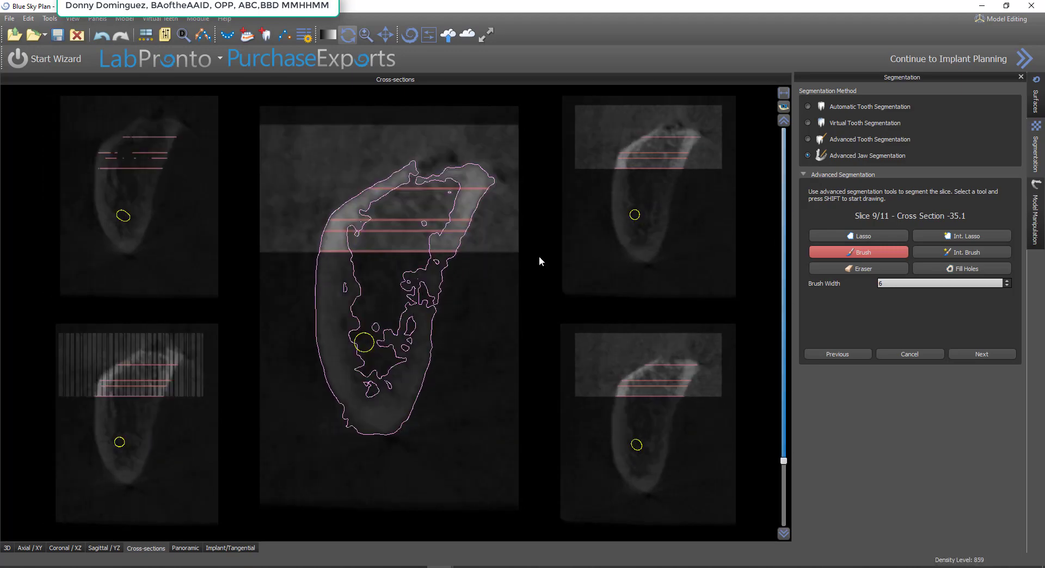
{"action": "left_click", "coordinate": [961, 236]}
{"action": "mouse_move", "coordinate": [493, 207]}
{"action": "left_mouse_down", "text": "shift"}
{"action": "mouse_move", "coordinate": [506, 175]}
{"action": "mouse_move", "coordinate": [442, 150]}
{"action": "mouse_move", "coordinate": [297, 213]}
{"action": "mouse_move", "coordinate": [313, 259]}
{"action": "mouse_move", "coordinate": [494, 255]}
{"action": "left_mouse_up", "text": "shift"}
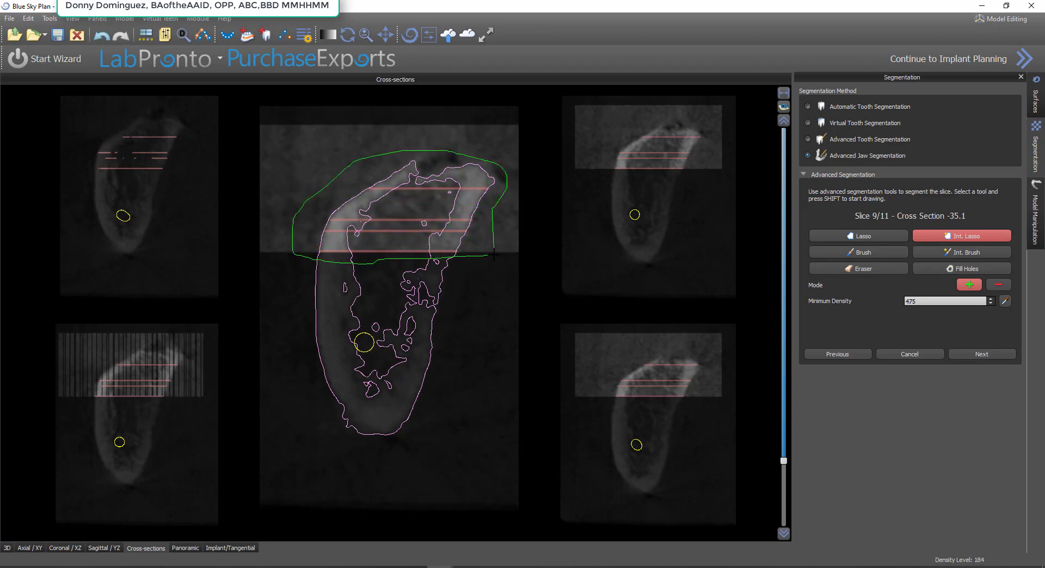
{"action": "left_click", "coordinate": [883, 254]}
{"action": "left_click_drag", "start_coordinate": [483, 174], "coordinate": [413, 179], "text": "shift"}
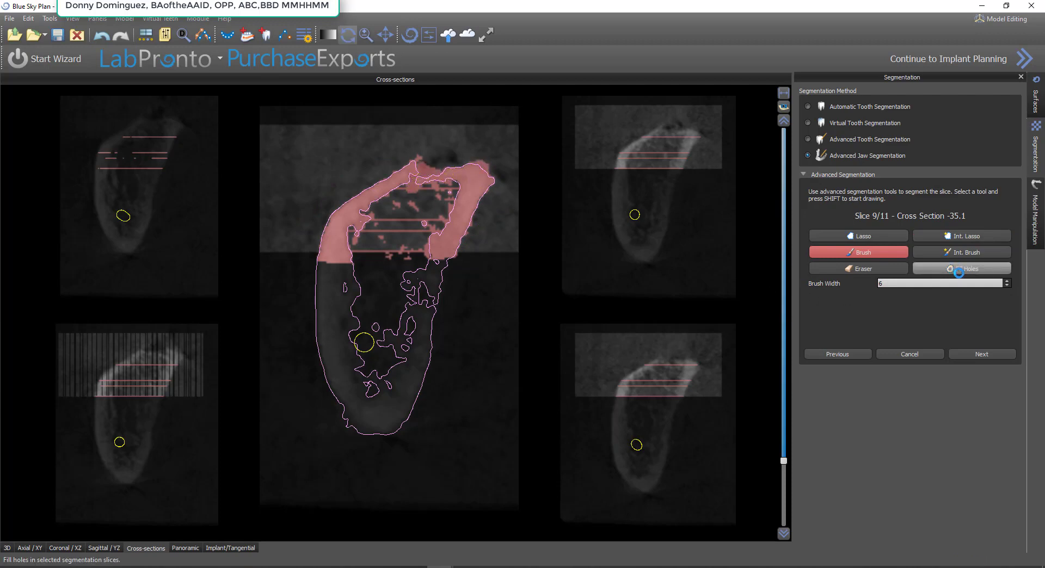
{"action": "left_click", "coordinate": [958, 271]}
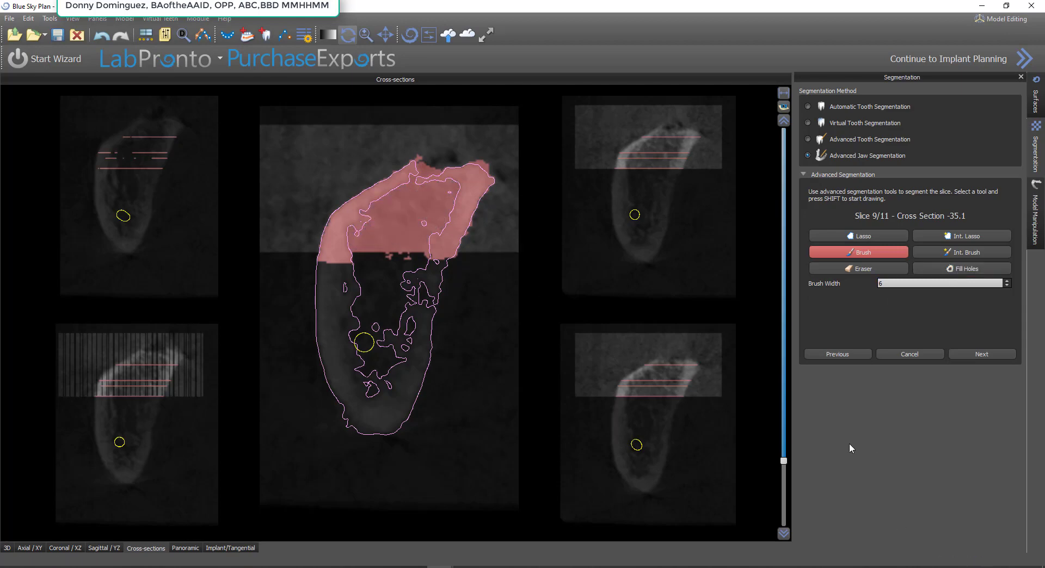
Segment an extra cross section on the opposite side of the jaw with Int. Lasso at density 475, erase stray bits above the crest and fill its holes
{"action": "scroll", "coordinate": [776, 476], "scroll_direction": "up", "scroll_amount": 1}
{"action": "scroll", "coordinate": [772, 359], "scroll_direction": "up", "scroll_amount": 10}
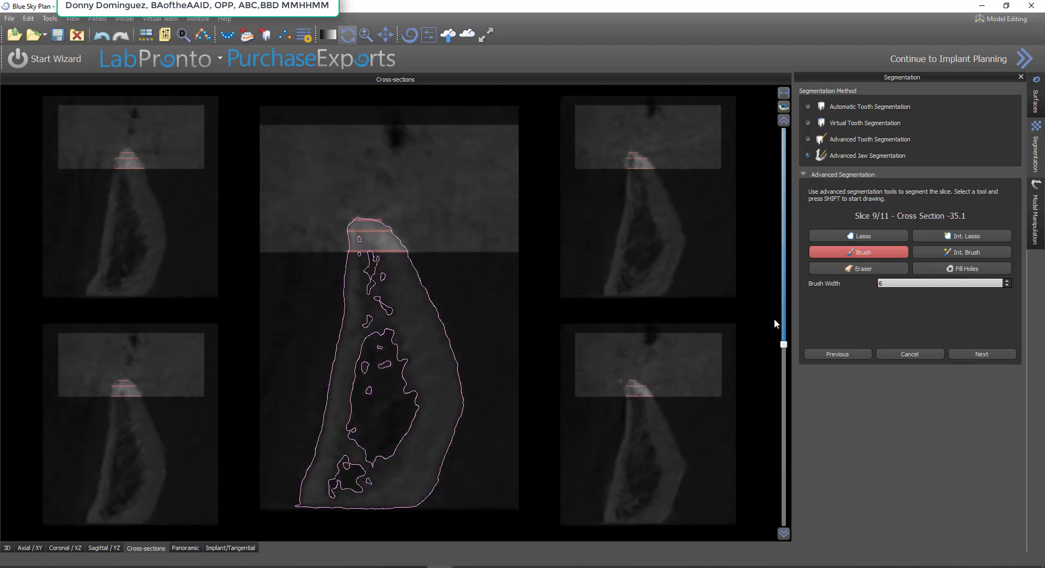
{"action": "scroll", "coordinate": [788, 261], "scroll_direction": "up", "scroll_amount": 3}
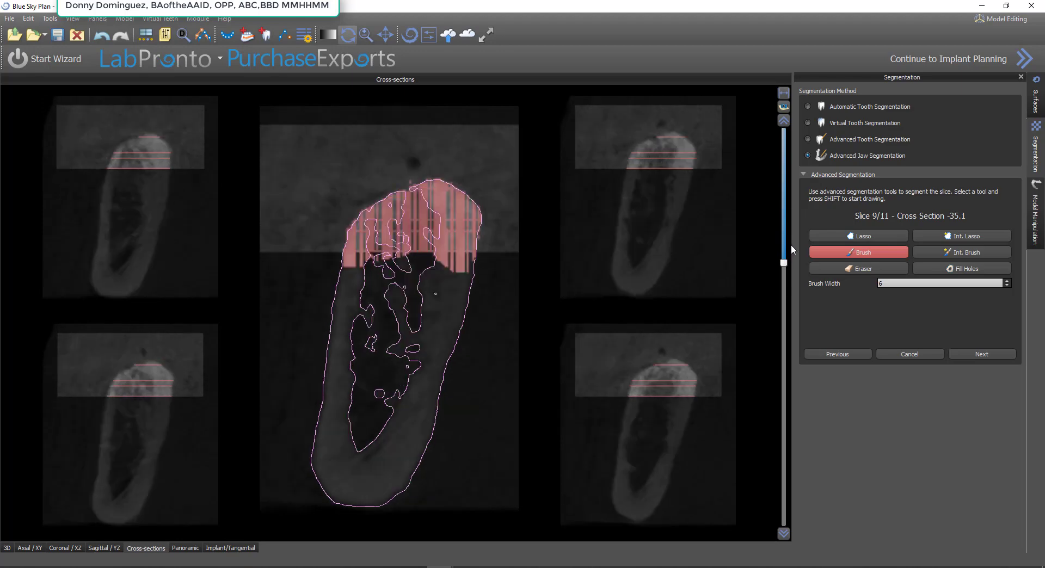
{"action": "scroll", "coordinate": [793, 224], "scroll_direction": "up", "scroll_amount": 2}
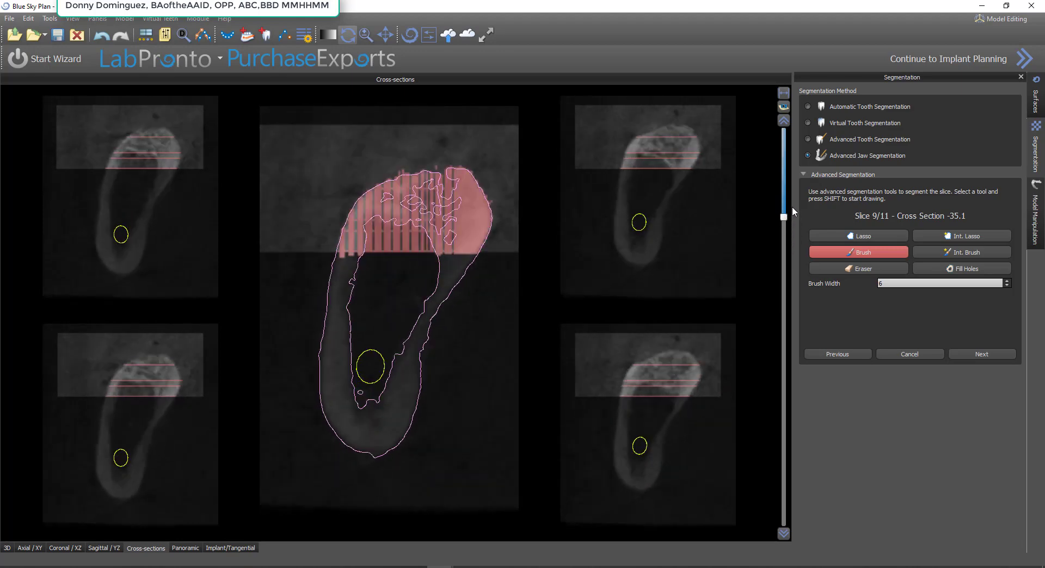
{"action": "scroll", "coordinate": [798, 182], "scroll_direction": "up", "scroll_amount": 2}
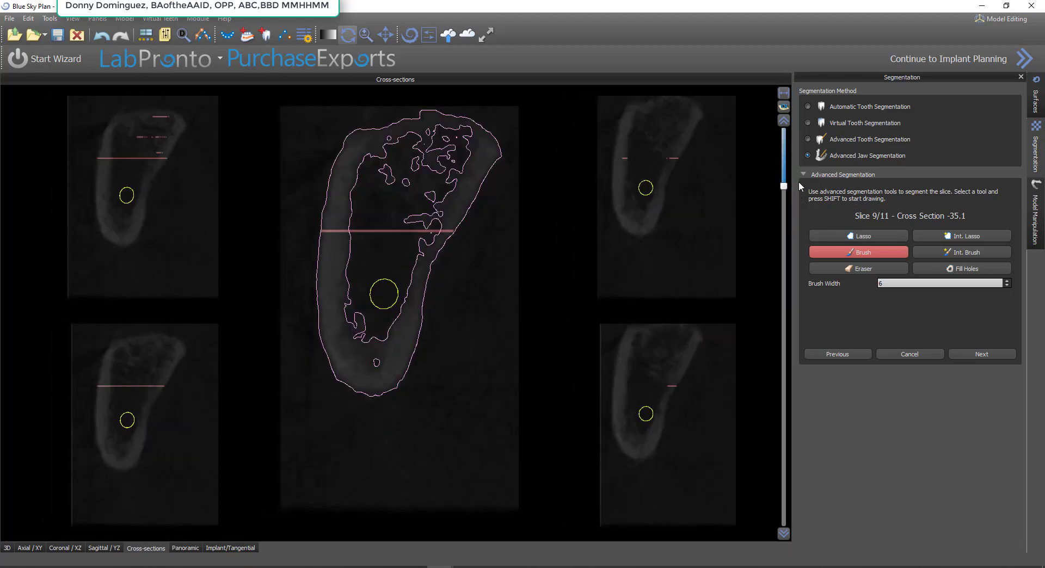
{"action": "scroll", "coordinate": [440, 264], "scroll_direction": "down", "scroll_amount": 1}
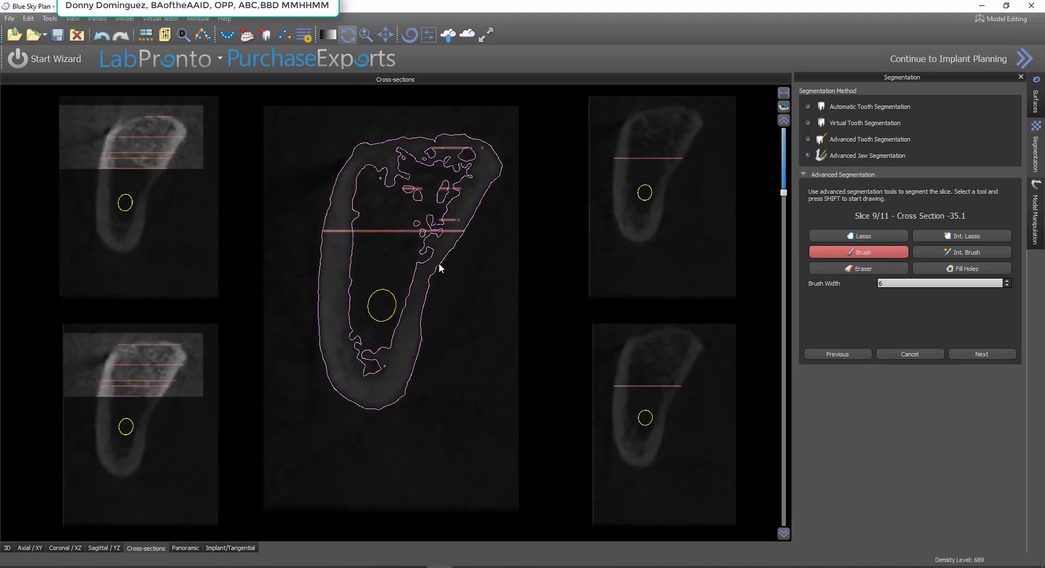
{"action": "scroll", "coordinate": [468, 269], "scroll_direction": "down", "scroll_amount": 1}
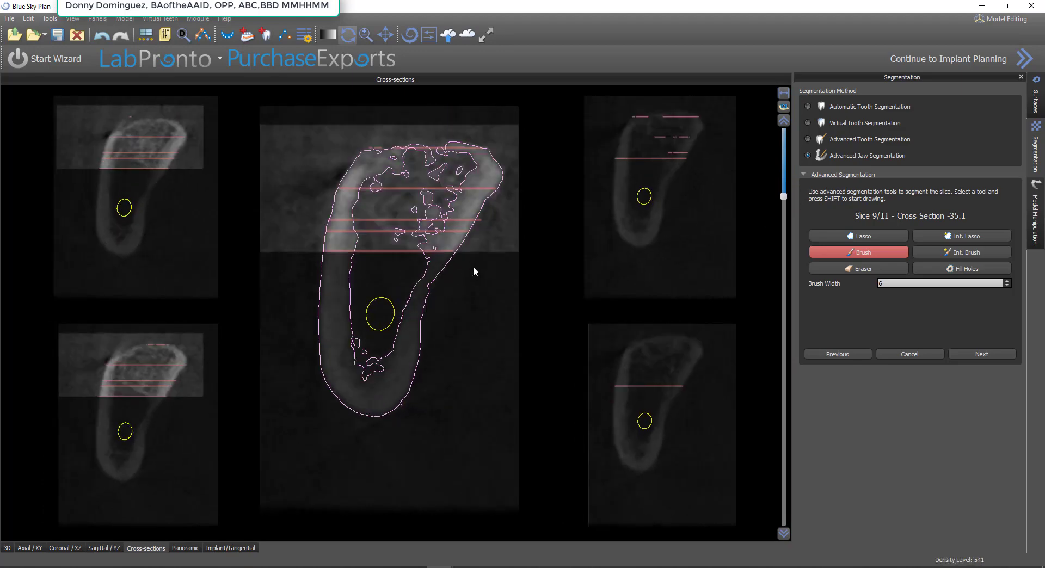
{"action": "left_click", "coordinate": [928, 236]}
{"action": "key", "text": "shift"}
{"action": "mouse_move", "coordinate": [483, 141]}
{"action": "left_mouse_down", "text": "shift"}
{"action": "mouse_move", "coordinate": [355, 135]}
{"action": "mouse_move", "coordinate": [301, 253]}
{"action": "mouse_move", "coordinate": [504, 254]}
{"action": "left_mouse_up", "text": "shift"}
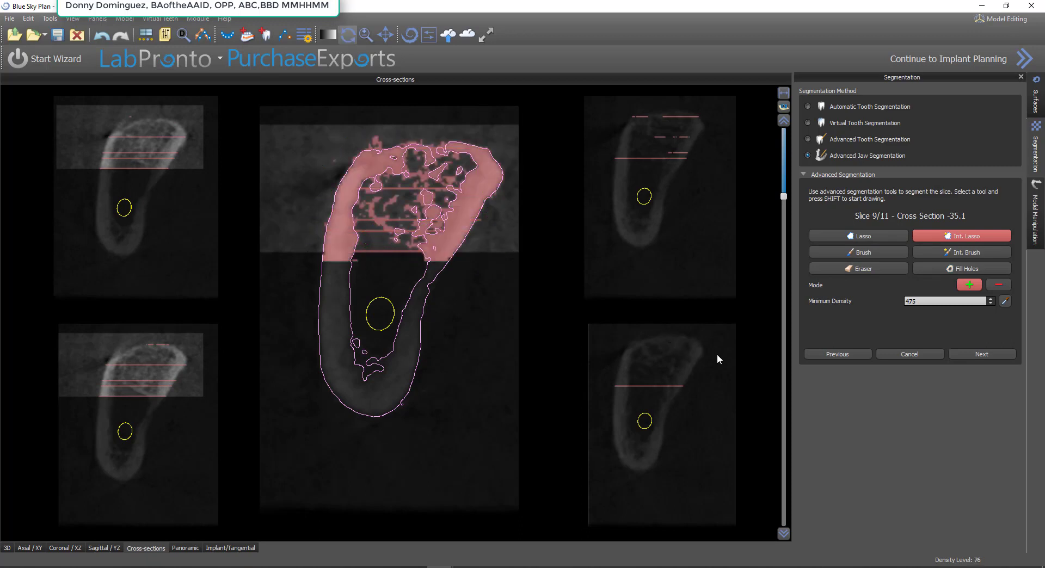
{"action": "left_click", "coordinate": [887, 268]}
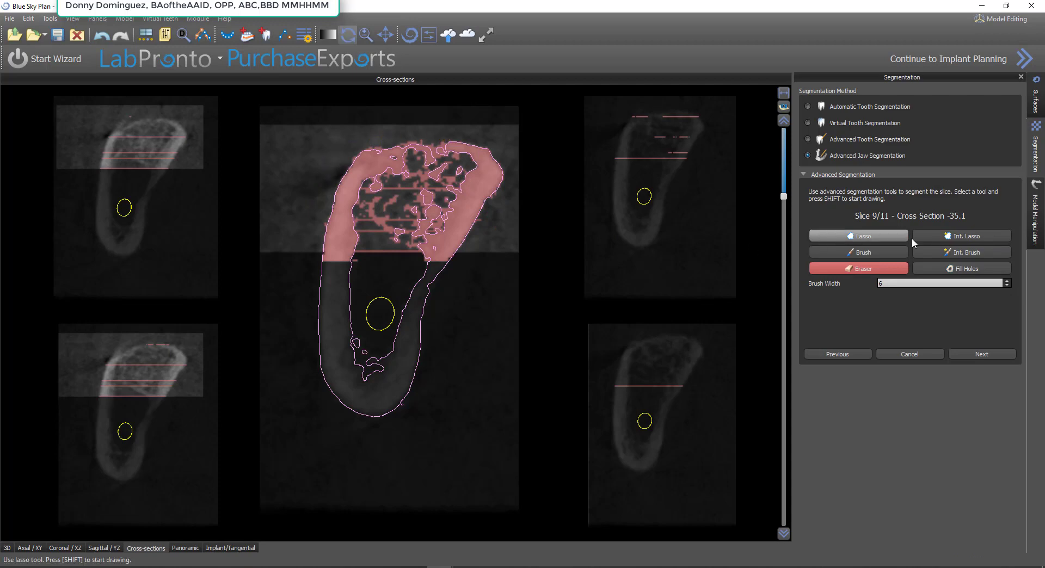
{"action": "left_click", "coordinate": [946, 271]}
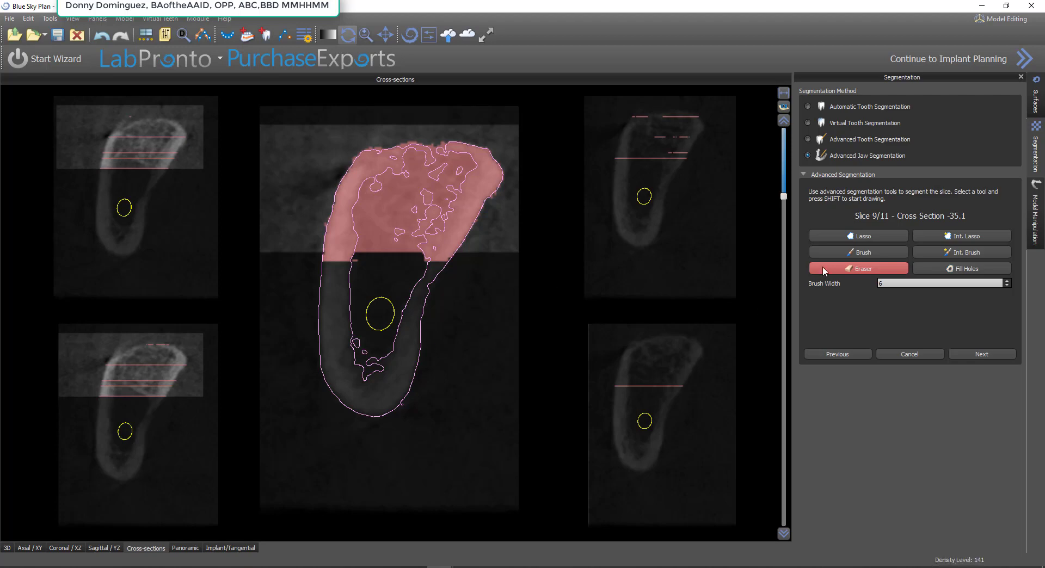
Segment the upper bone on a sagittal slice through one side of the jaw with Int. Lasso at density 475, fill its holes and brush the crest
{"action": "left_click", "coordinate": [104, 548]}
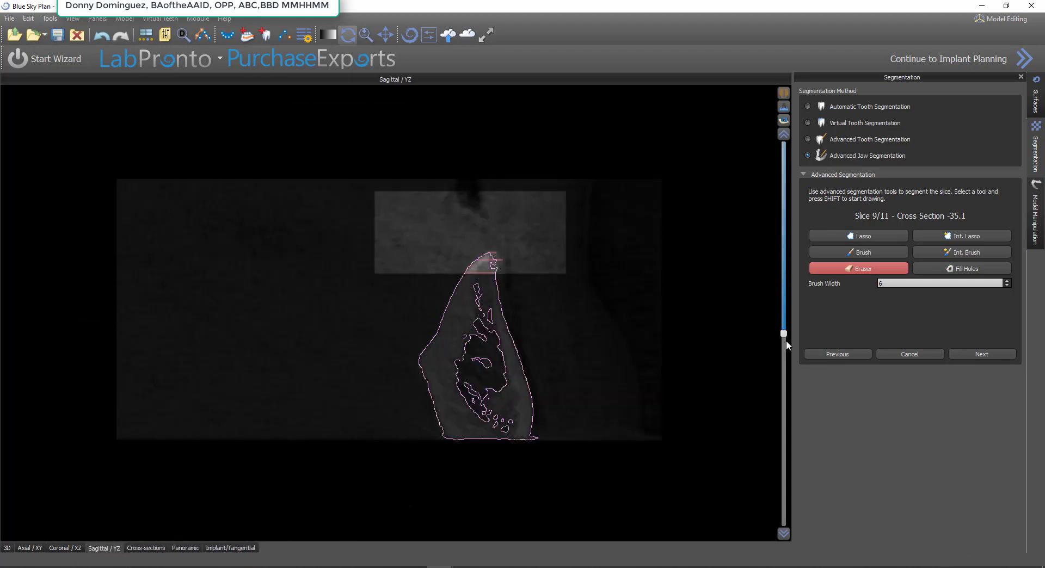
{"action": "left_click_drag", "start_coordinate": [786, 338], "coordinate": [783, 245]}
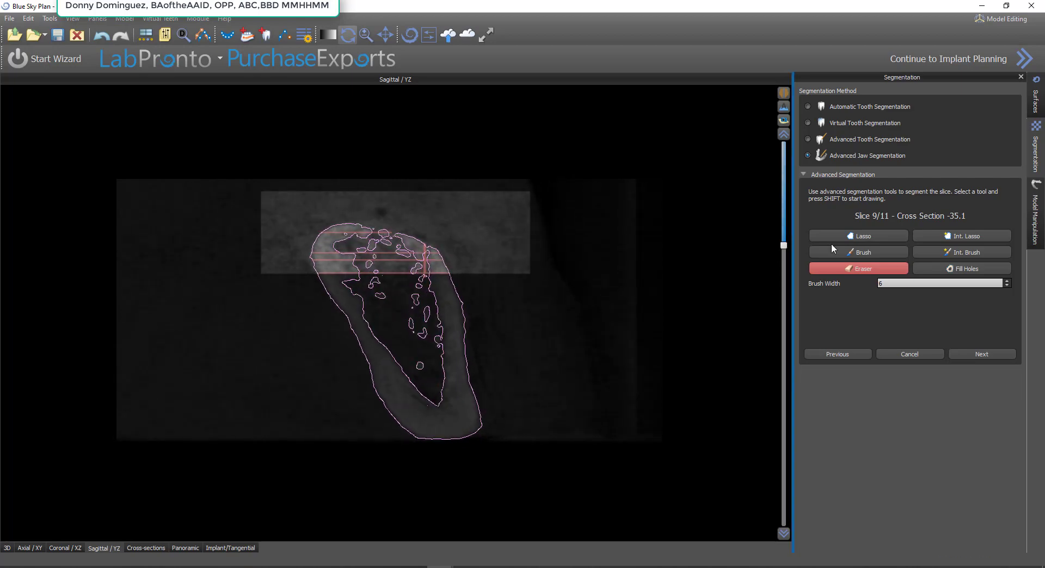
{"action": "left_click", "coordinate": [961, 234]}
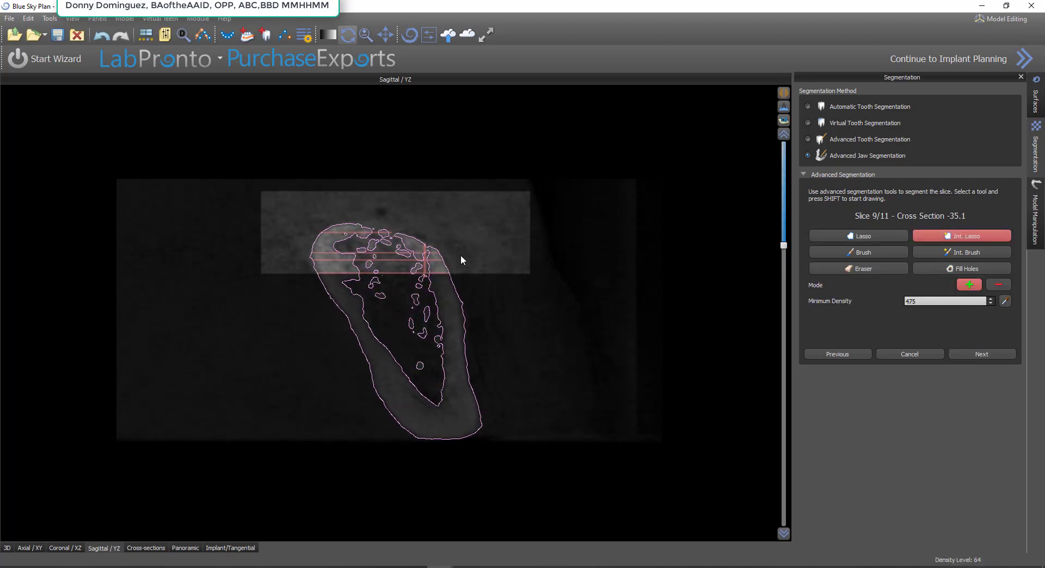
{"action": "mouse_move", "coordinate": [460, 260]}
{"action": "left_mouse_down", "text": "shift"}
{"action": "mouse_move", "coordinate": [412, 214]}
{"action": "mouse_move", "coordinate": [296, 240]}
{"action": "mouse_move", "coordinate": [306, 274]}
{"action": "mouse_move", "coordinate": [463, 263]}
{"action": "left_mouse_up", "text": "shift"}
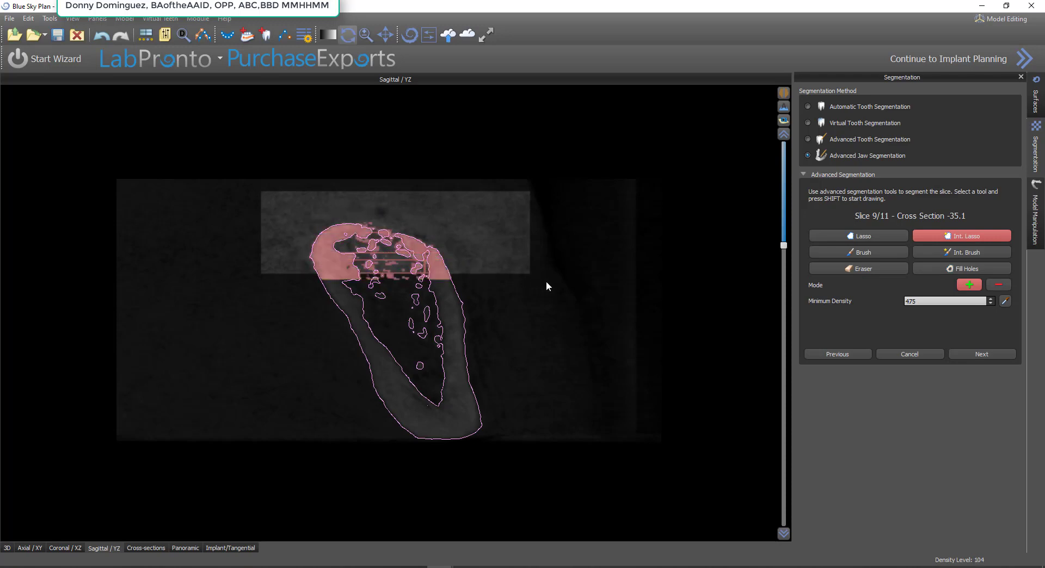
{"action": "left_click", "coordinate": [994, 275]}
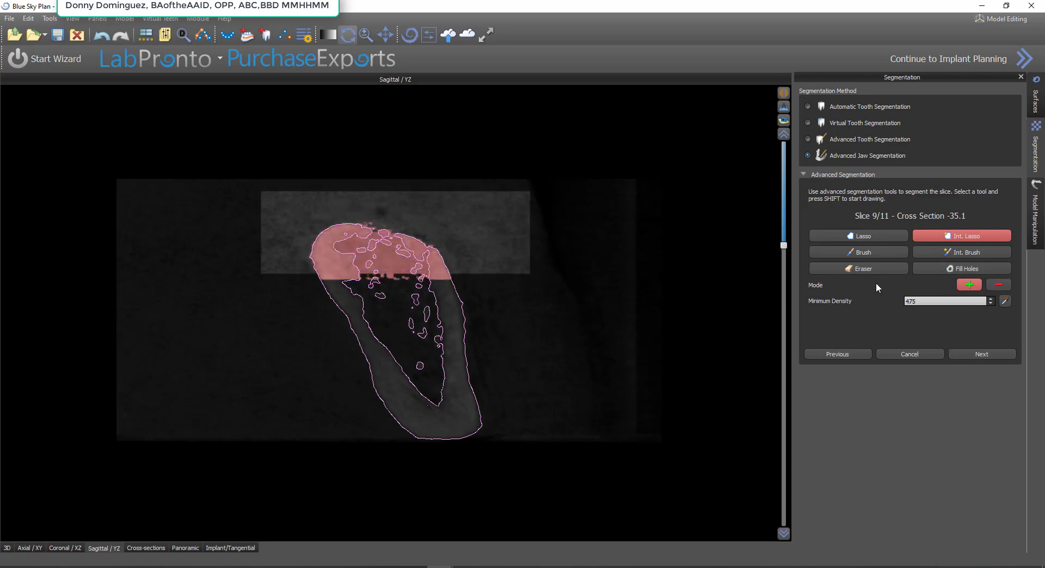
{"action": "left_click", "coordinate": [887, 253]}
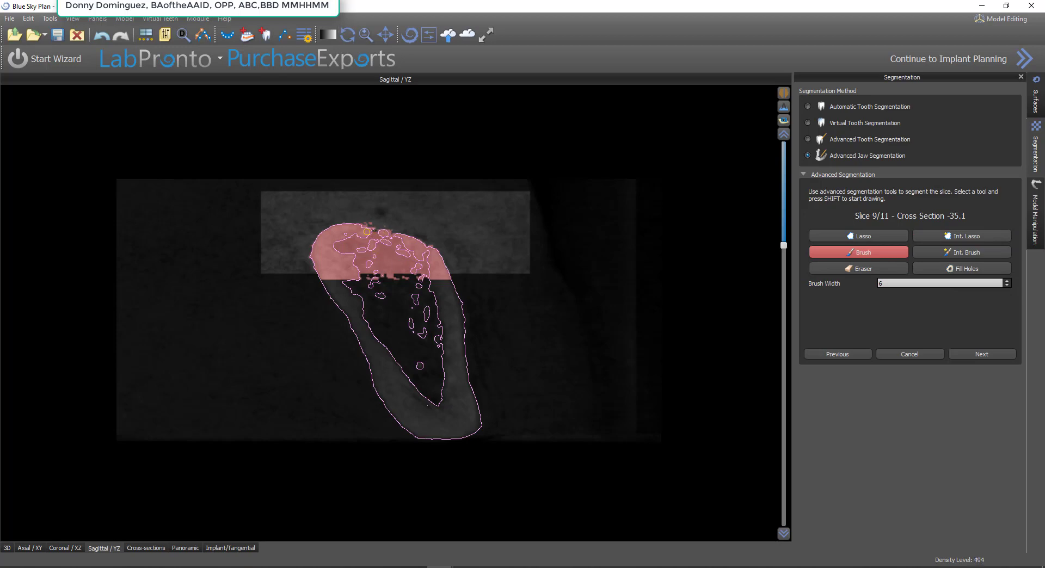
Segment the upper bone on a sagittal slice farther out, where the nerve canal is in view, with Int. Lasso at density 475
{"action": "left_click", "coordinate": [1005, 354]}
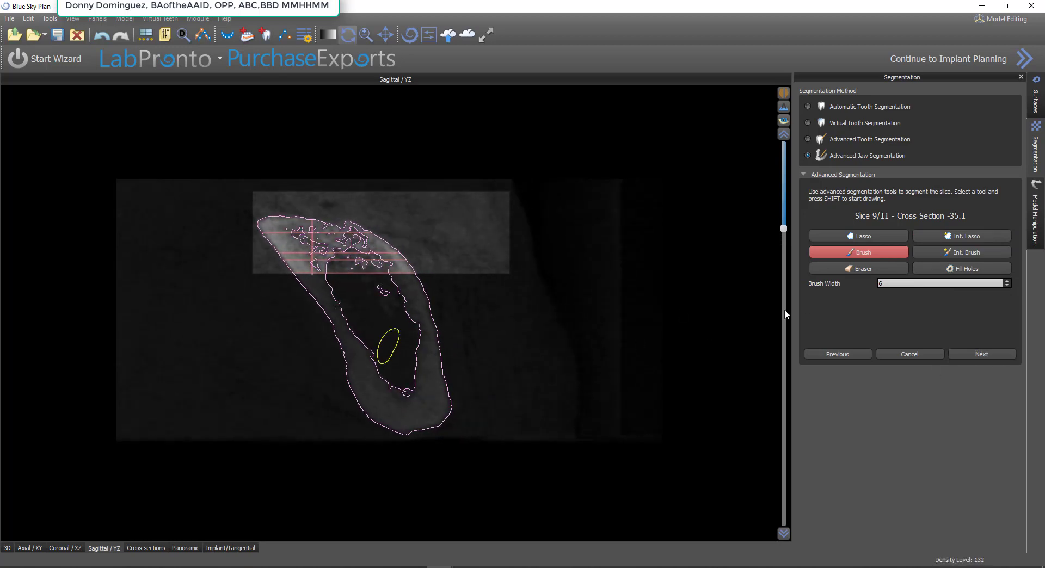
{"action": "left_click", "coordinate": [968, 237]}
{"action": "mouse_move", "coordinate": [410, 236]}
{"action": "left_mouse_down", "text": "shift"}
{"action": "mouse_move", "coordinate": [263, 211]}
{"action": "mouse_move", "coordinate": [323, 284]}
{"action": "mouse_move", "coordinate": [429, 262]}
{"action": "left_mouse_up", "text": "shift"}
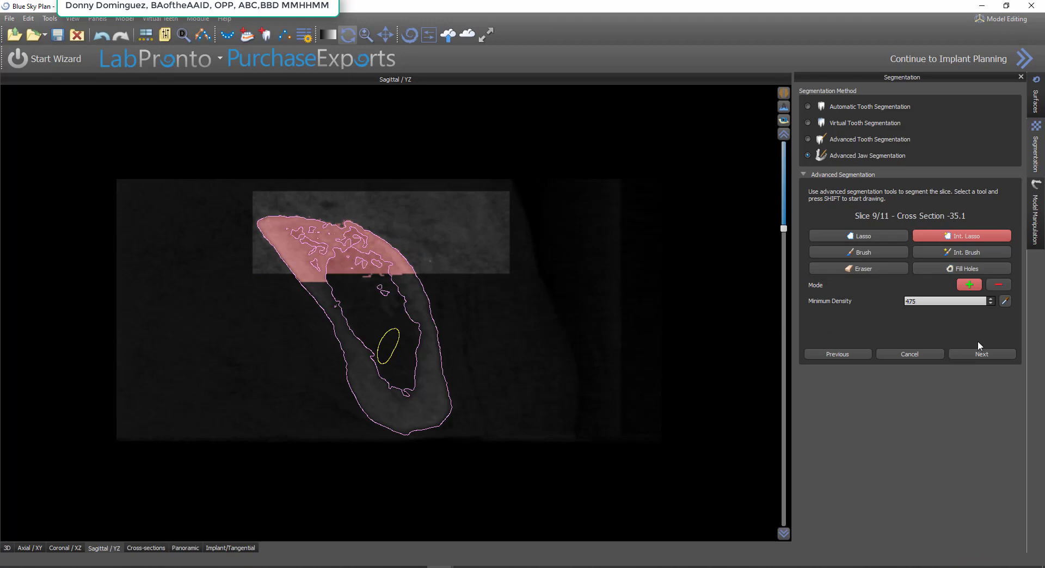
Segment the upper bone on an even more lateral sagittal slice, past the canal bend, with Int. Lasso at density 475 and fill its holes
{"action": "scroll", "coordinate": [431, 294], "scroll_direction": "up", "scroll_amount": 5}
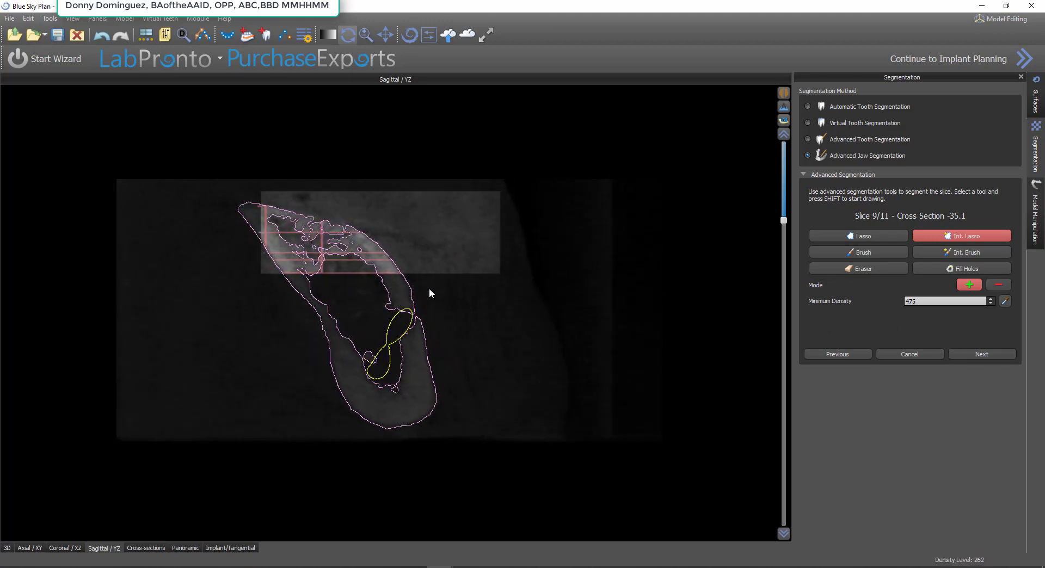
{"action": "scroll", "coordinate": [430, 290], "scroll_direction": "up", "scroll_amount": 2}
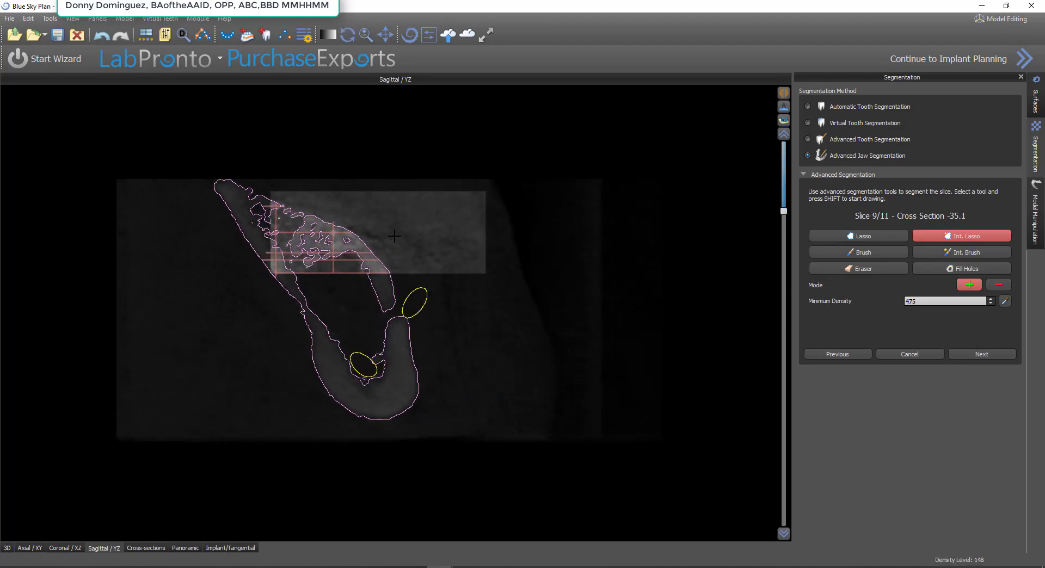
{"action": "mouse_move", "coordinate": [400, 240]}
{"action": "left_mouse_down", "text": "shift"}
{"action": "mouse_move", "coordinate": [277, 195]}
{"action": "mouse_move", "coordinate": [264, 245]}
{"action": "mouse_move", "coordinate": [387, 279]}
{"action": "mouse_move", "coordinate": [400, 261]}
{"action": "left_mouse_up", "text": "shift"}
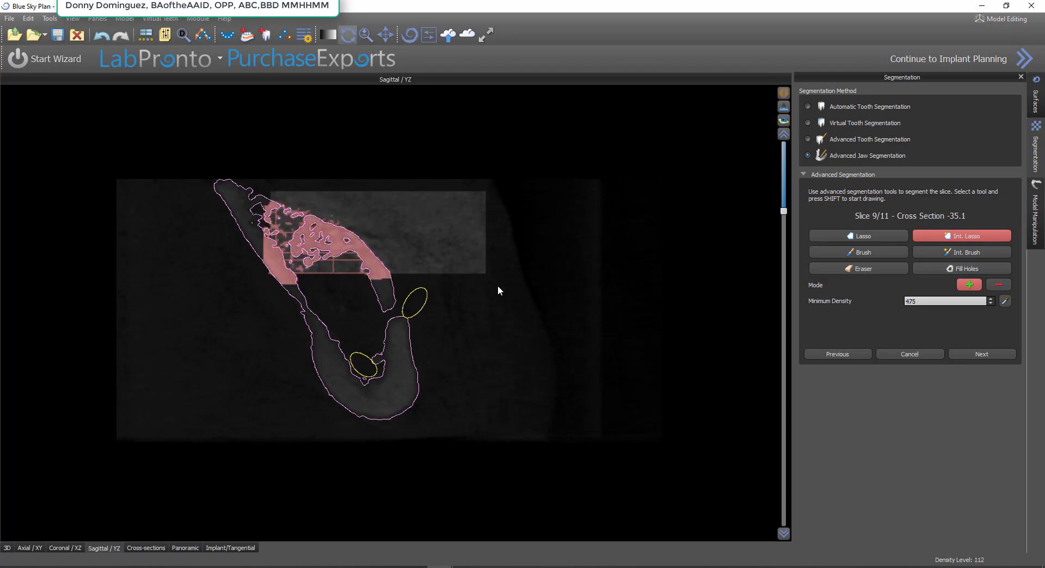
{"action": "left_click", "coordinate": [993, 273]}
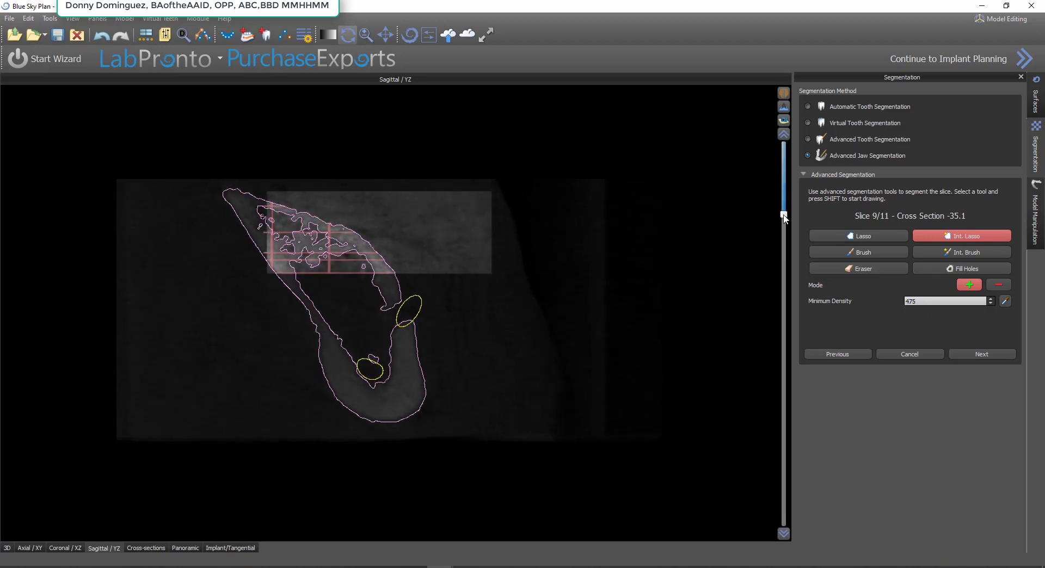
Segment the upper bone on a sagittal slice through the opposite side of the jaw with Int. Lasso at density 475
{"action": "left_click_drag", "start_coordinate": [783, 211], "coordinate": [792, 414]}
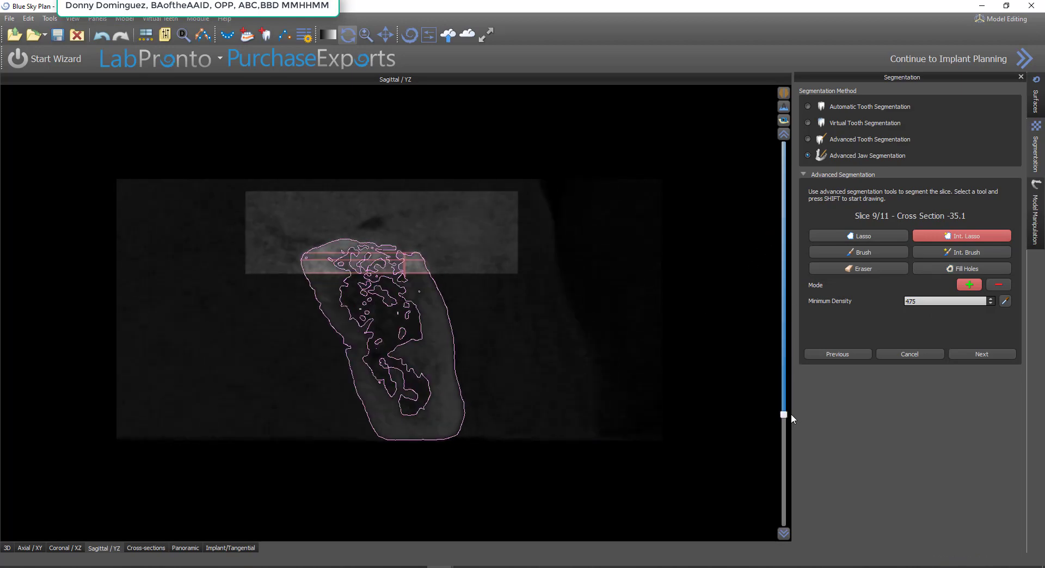
{"action": "mouse_move", "coordinate": [456, 250]}
{"action": "left_mouse_down", "text": "shift"}
{"action": "mouse_move", "coordinate": [264, 264]}
{"action": "mouse_move", "coordinate": [447, 272]}
{"action": "left_mouse_up", "text": "shift"}
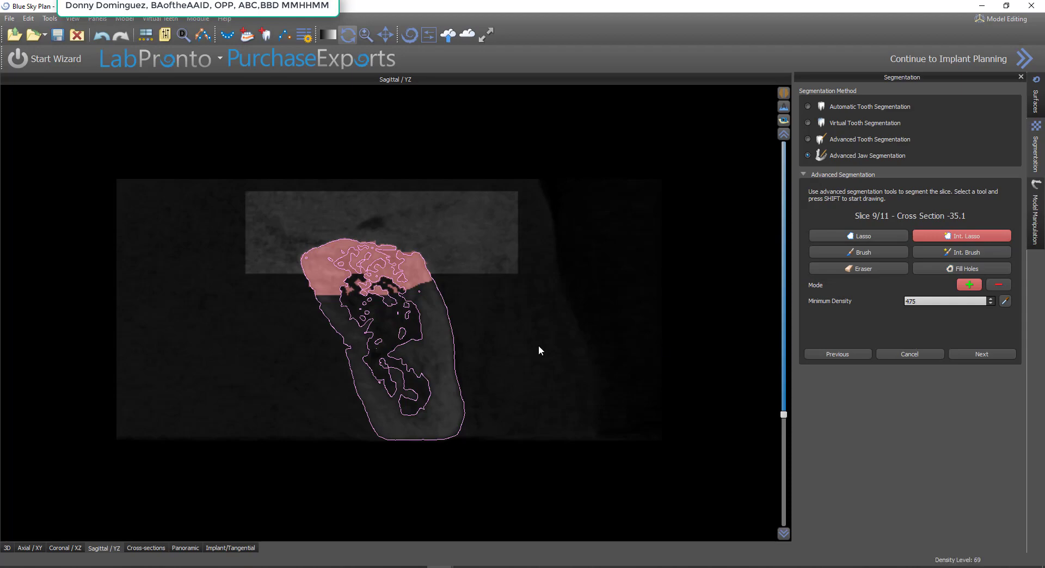
{"action": "scroll", "coordinate": [555, 348], "scroll_direction": "down", "scroll_amount": 5}
{"action": "scroll", "coordinate": [531, 348], "scroll_direction": "down", "scroll_amount": 3}
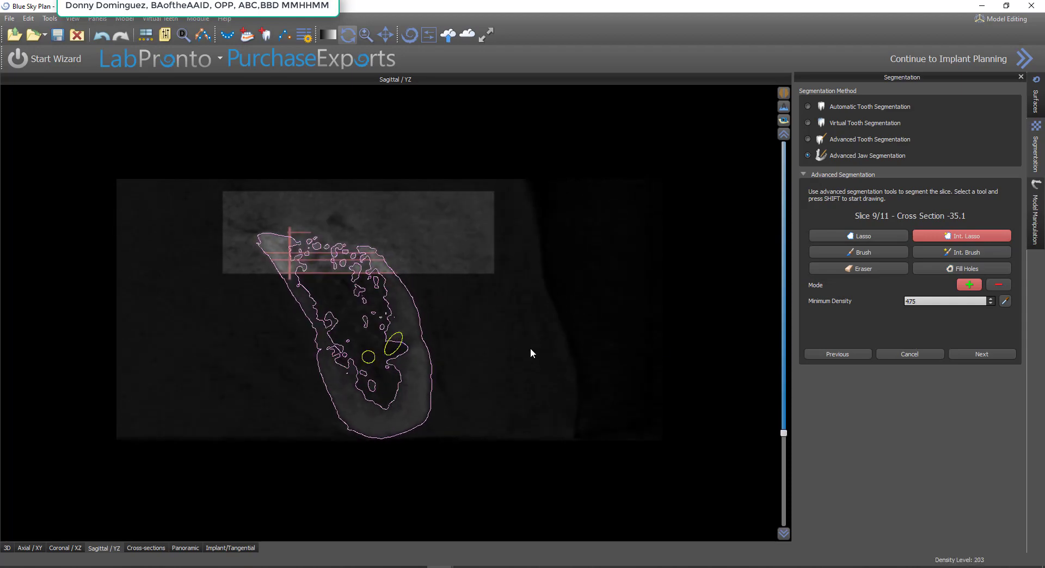
Segment the upper bone on another sagittal slice of that side with Int. Lasso at density 475, brush the open crest, fill its holes and advance
{"action": "key", "text": "shift"}
{"action": "mouse_move", "coordinate": [277, 194]}
{"action": "left_mouse_down", "text": "shift"}
{"action": "mouse_move", "coordinate": [300, 289]}
{"action": "mouse_move", "coordinate": [402, 283]}
{"action": "left_mouse_up", "text": "shift"}
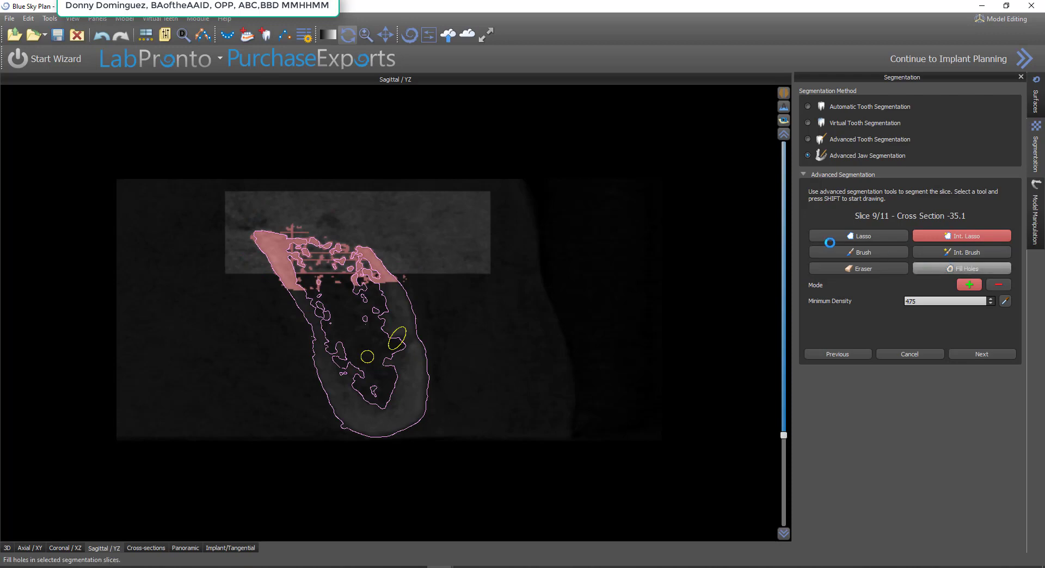
{"action": "left_click", "coordinate": [960, 268]}
{"action": "left_click", "coordinate": [859, 252]}
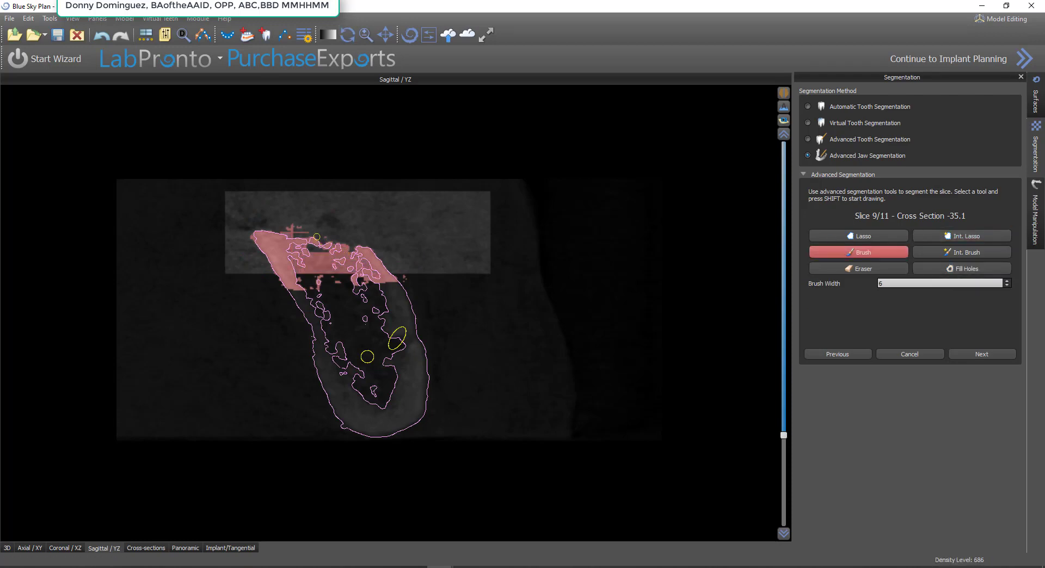
{"action": "left_click_drag", "start_coordinate": [317, 237], "coordinate": [290, 233], "text": "shift"}
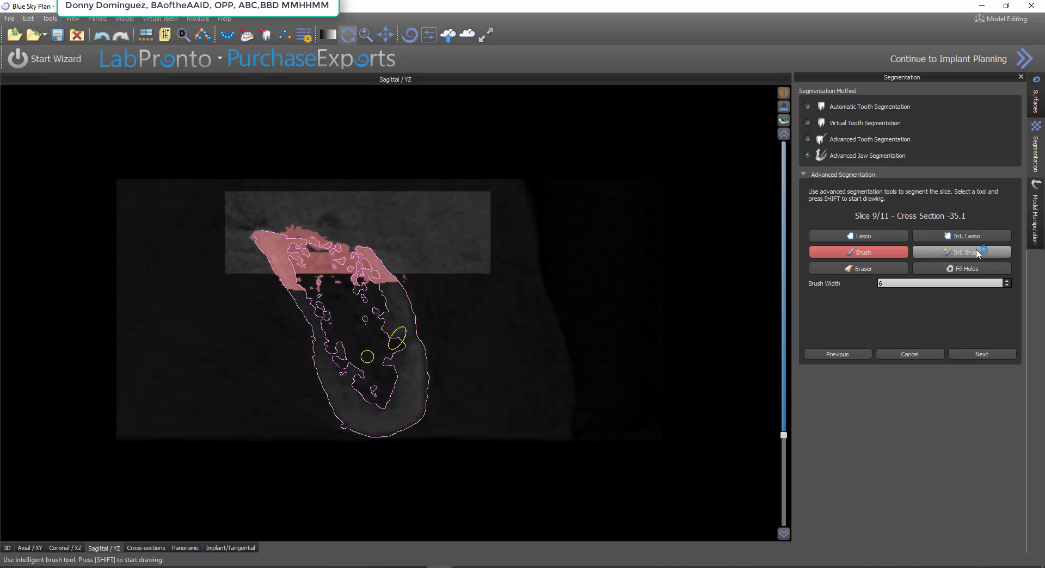
{"action": "left_click", "coordinate": [974, 270]}
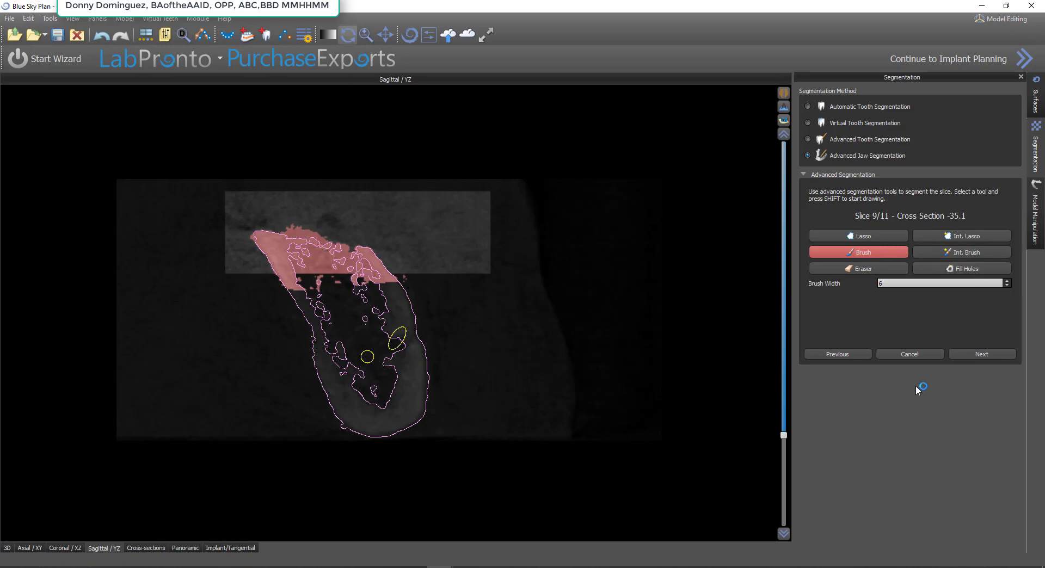
{"action": "left_click", "coordinate": [972, 356]}
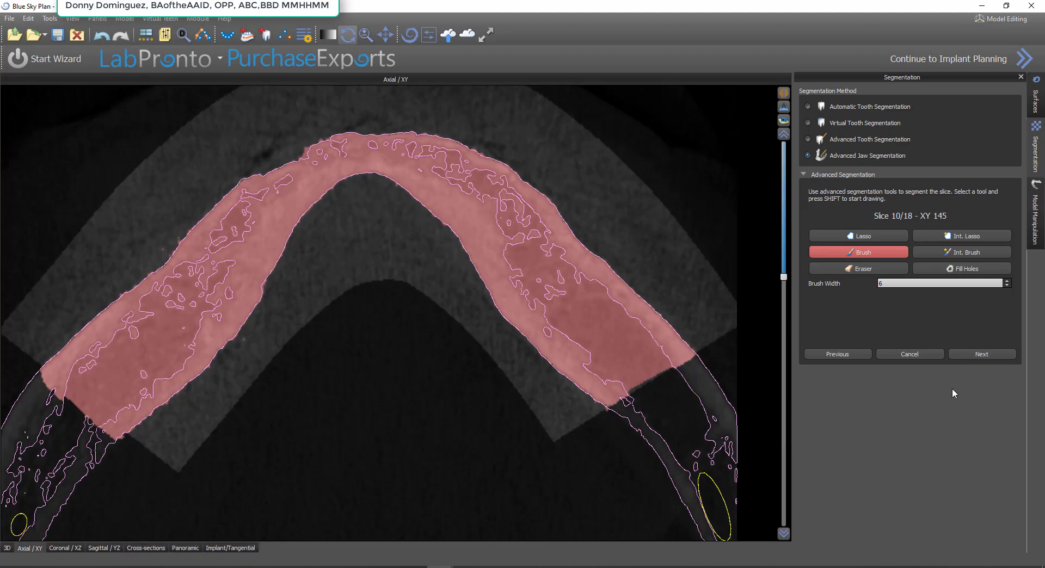
Segment both bone crests on a coronal slice through the nerve canals with Int. Lasso at density 475 and advance to the next slice
{"action": "left_click", "coordinate": [65, 548]}
{"action": "left_click", "coordinate": [962, 236]}
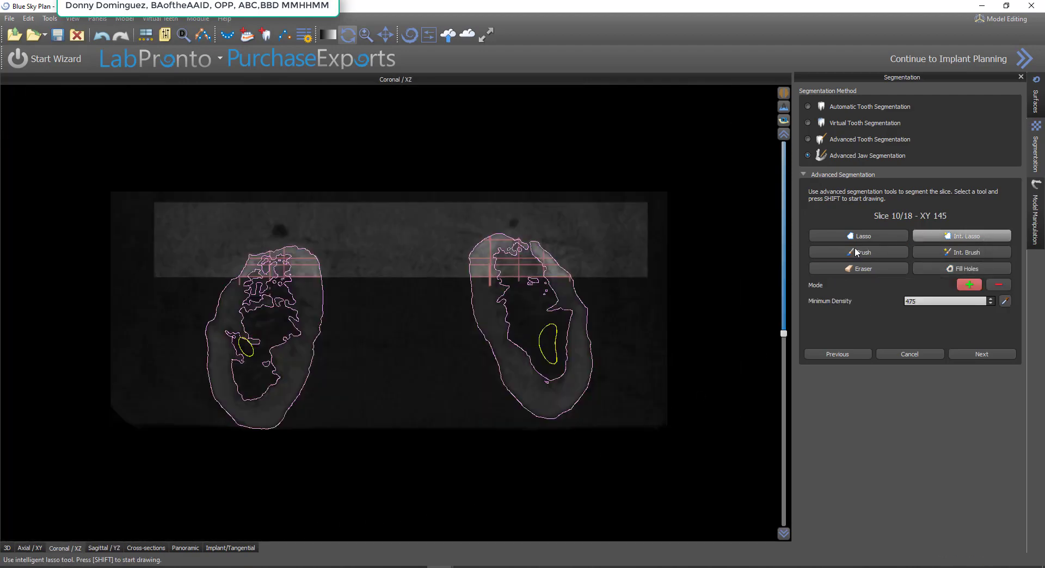
{"action": "mouse_move", "coordinate": [590, 258]}
{"action": "left_mouse_down", "text": "shift"}
{"action": "mouse_move", "coordinate": [374, 220]}
{"action": "mouse_move", "coordinate": [381, 261]}
{"action": "mouse_move", "coordinate": [601, 271]}
{"action": "left_mouse_up", "text": "shift"}
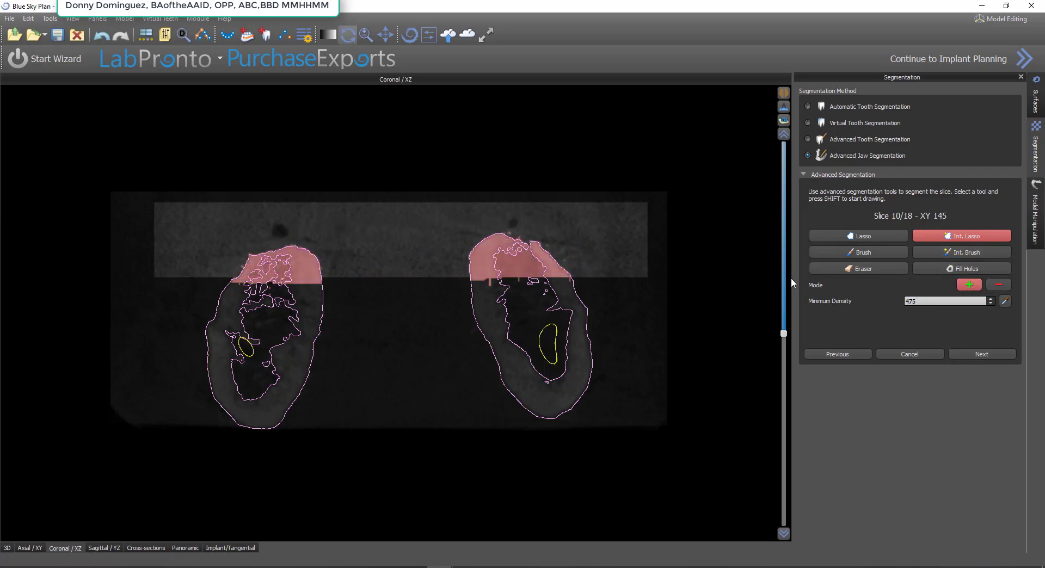
{"action": "left_click", "coordinate": [991, 354]}
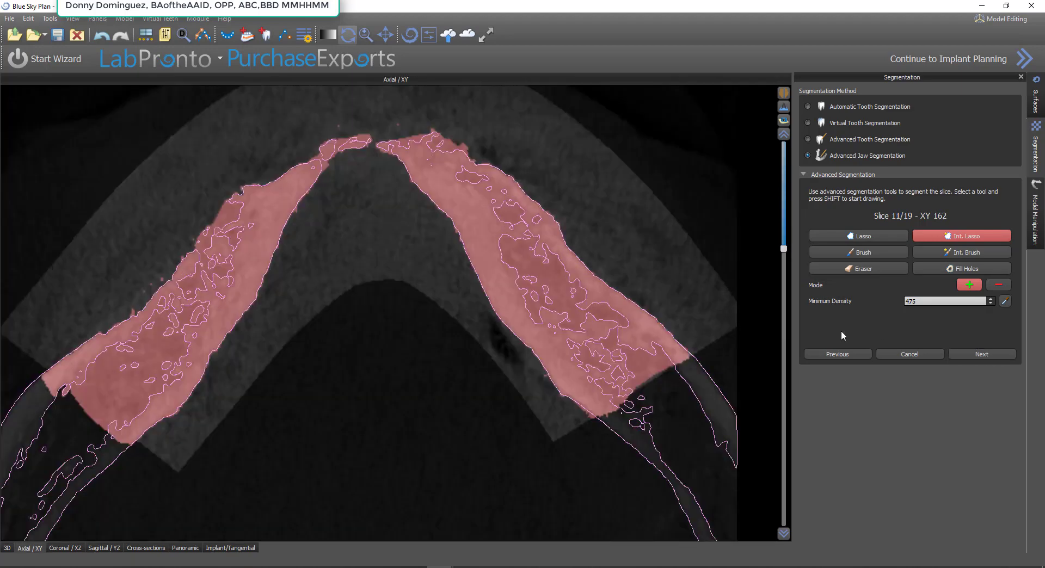
Segment the upper bone on a tangential slice running lengthwise along the ridge with Int. Lasso at density 475 and fill its holes
{"action": "left_click", "coordinate": [151, 547]}
{"action": "left_click", "coordinate": [98, 547]}
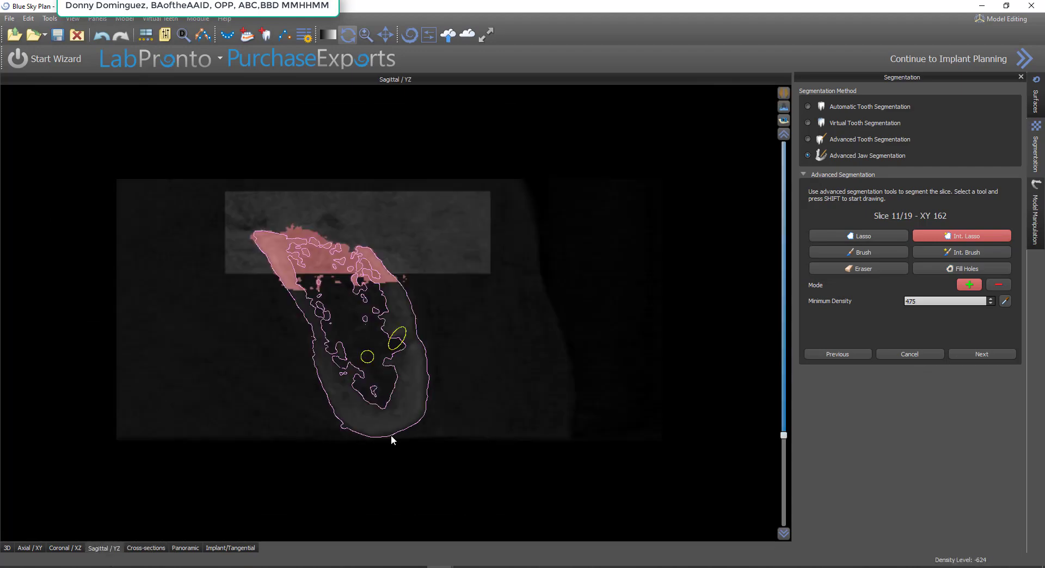
{"action": "left_click", "coordinate": [230, 548]}
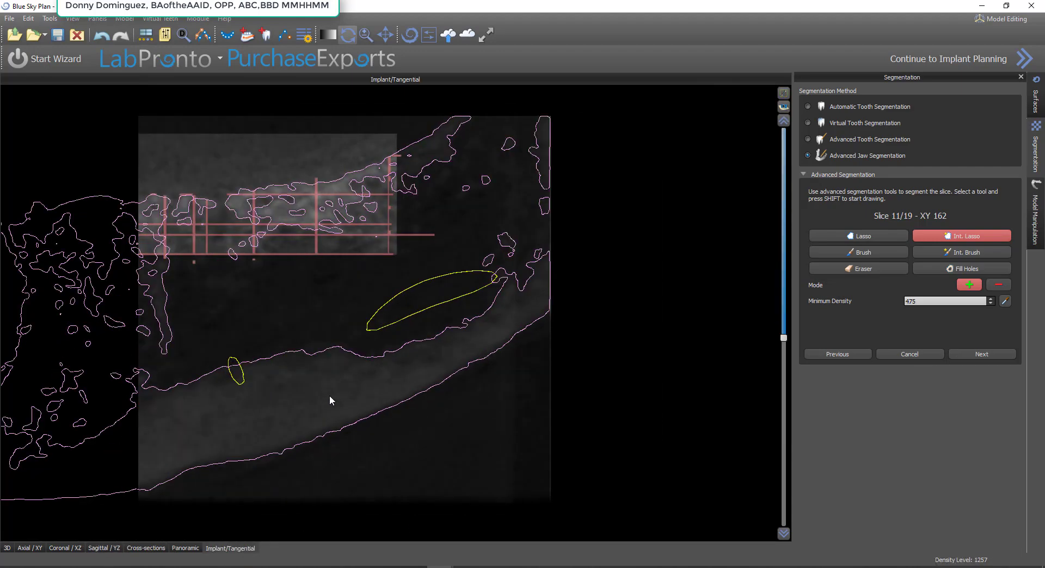
{"action": "scroll", "coordinate": [329, 394], "scroll_direction": "down", "scroll_amount": 4}
{"action": "scroll", "coordinate": [329, 393], "scroll_direction": "up", "scroll_amount": 6}
{"action": "mouse_move", "coordinate": [244, 296]}
{"action": "left_mouse_down", "text": "shift"}
{"action": "mouse_move", "coordinate": [326, 291]}
{"action": "mouse_move", "coordinate": [427, 180]}
{"action": "mouse_move", "coordinate": [218, 143]}
{"action": "mouse_move", "coordinate": [182, 280]}
{"action": "left_mouse_up", "text": "shift"}
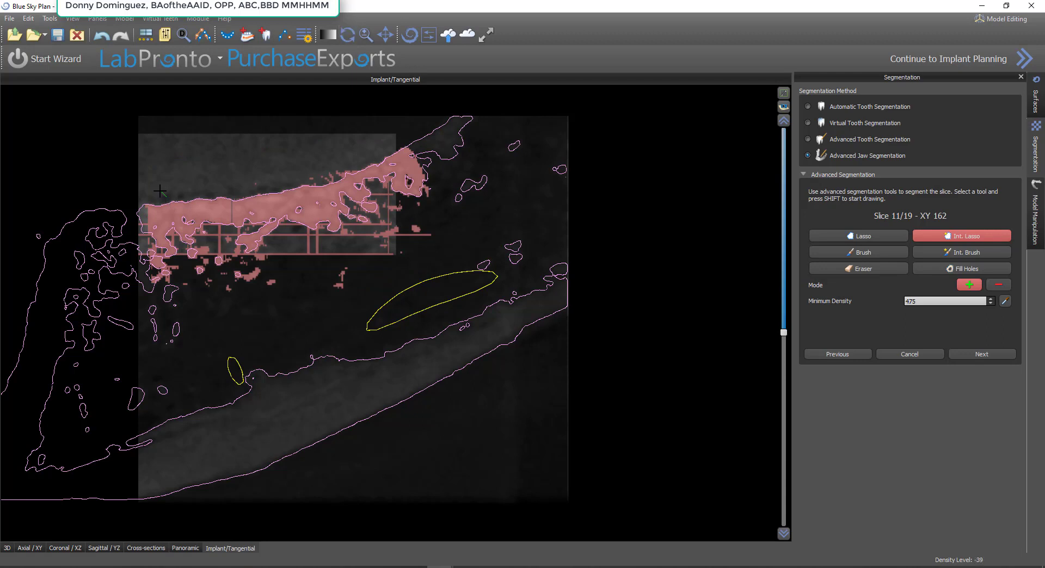
{"action": "left_click_drag", "start_coordinate": [166, 197], "coordinate": [138, 191], "text": "shift"}
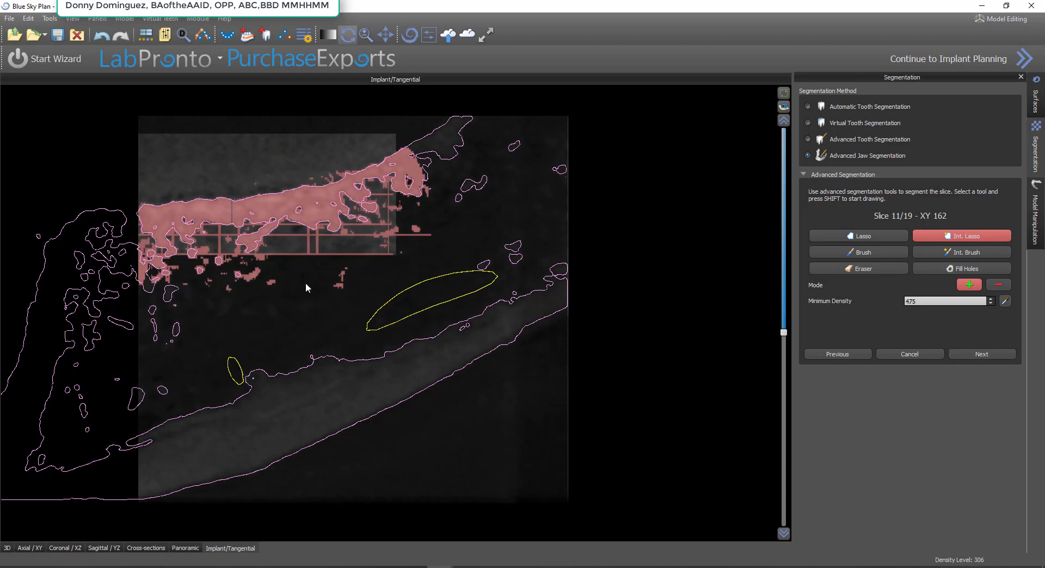
{"action": "left_click", "coordinate": [945, 269]}
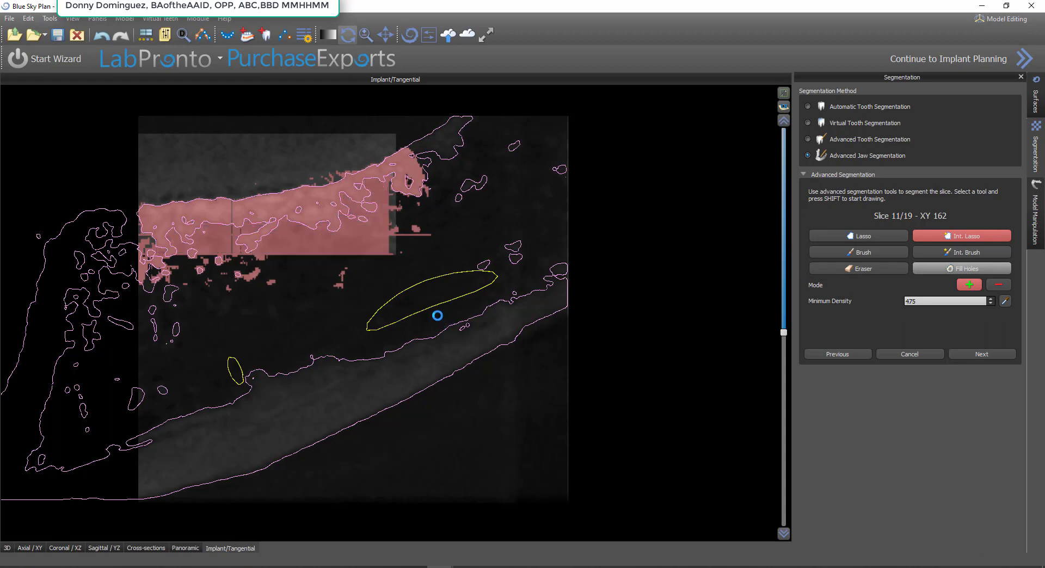
Segment the upper bone on a tangential slice crossing the jaw, just beside the already segmented cross section, with Int. Lasso at density 475 and fill its holes
{"action": "scroll", "coordinate": [437, 316], "scroll_direction": "up", "scroll_amount": 10}
{"action": "scroll", "coordinate": [436, 315], "scroll_direction": "up", "scroll_amount": 10}
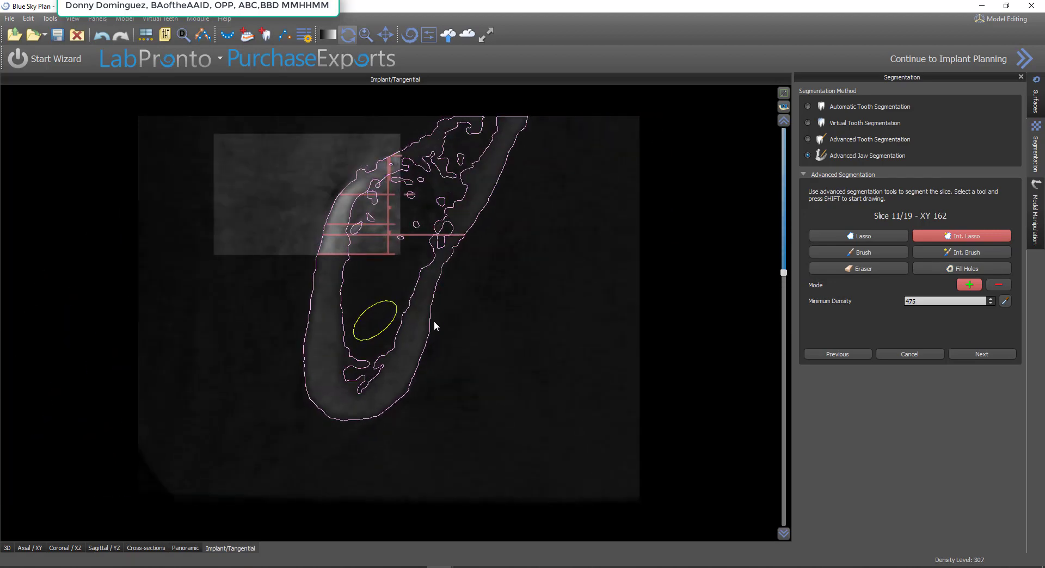
{"action": "scroll", "coordinate": [434, 323], "scroll_direction": "up", "scroll_amount": 8}
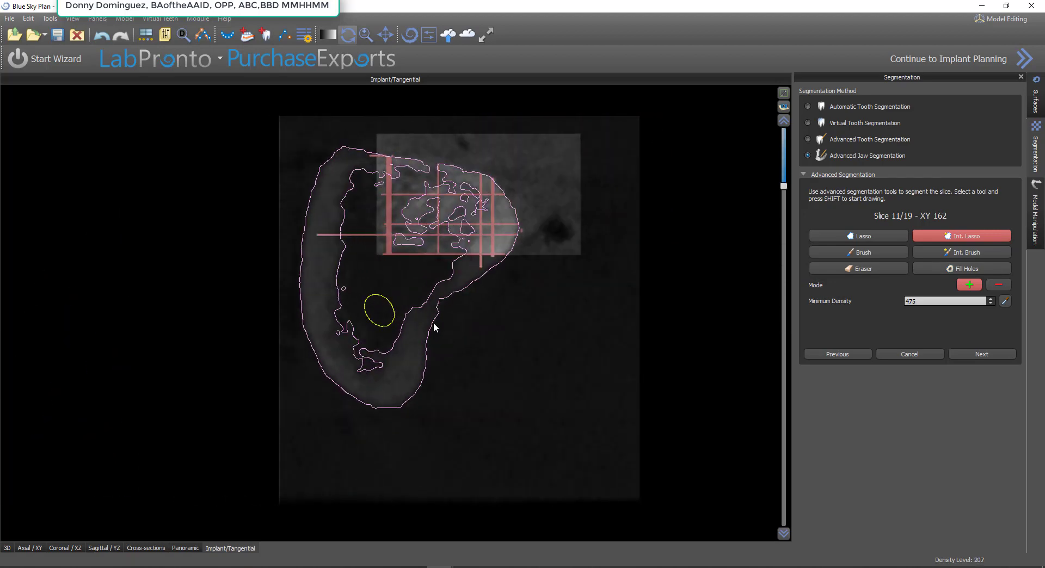
{"action": "scroll", "coordinate": [430, 323], "scroll_direction": "up", "scroll_amount": 2}
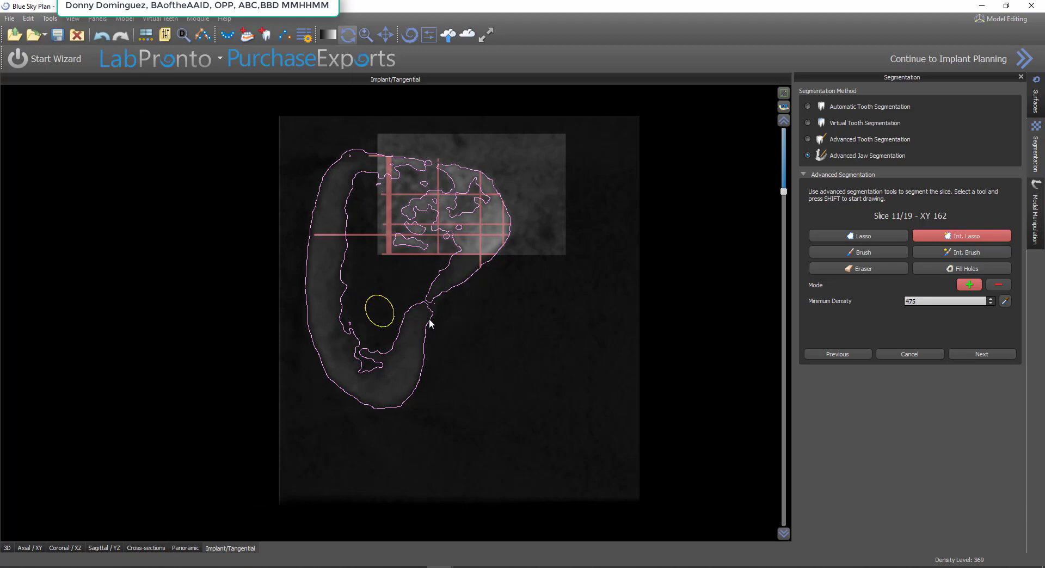
{"action": "scroll", "coordinate": [446, 299], "scroll_direction": "down", "scroll_amount": 2}
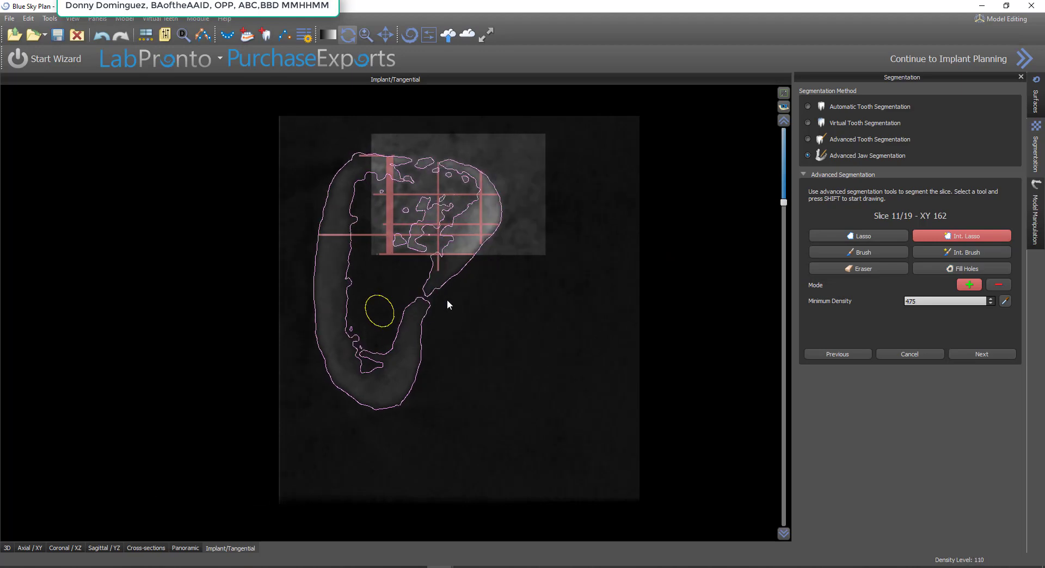
{"action": "scroll", "coordinate": [446, 299], "scroll_direction": "down", "scroll_amount": 5}
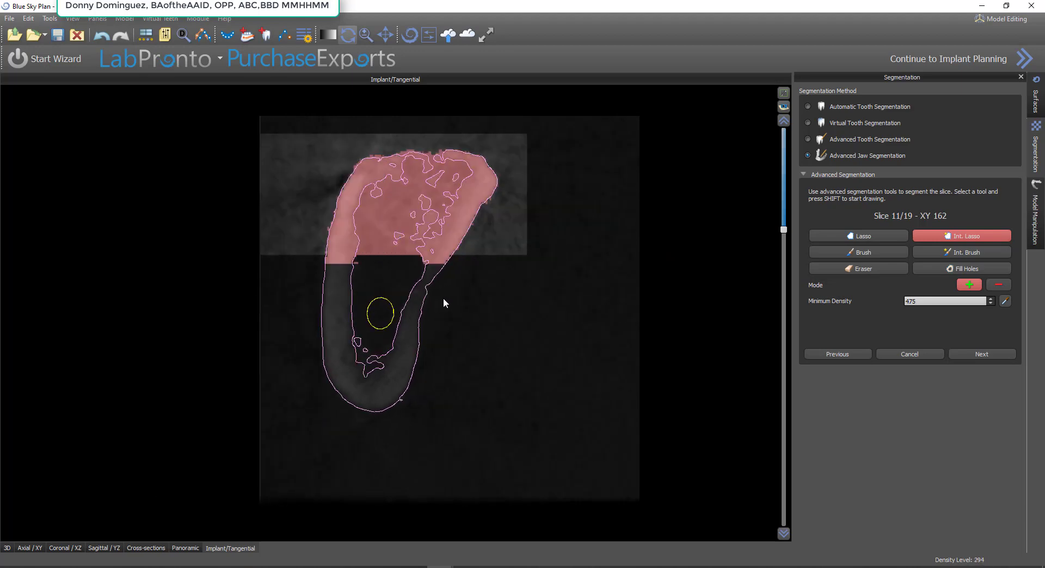
{"action": "scroll", "coordinate": [443, 301], "scroll_direction": "up", "scroll_amount": 4}
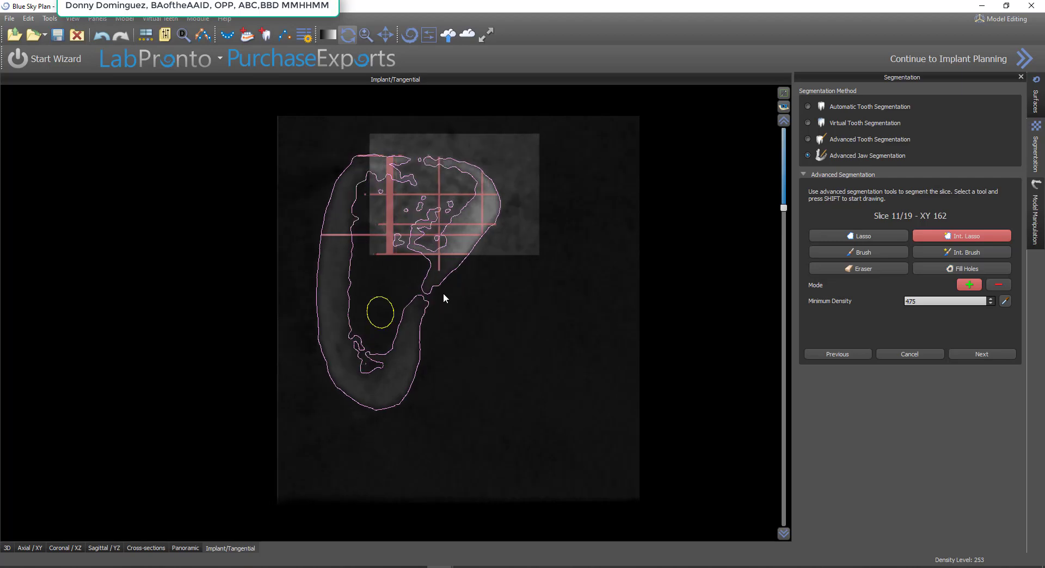
{"action": "scroll", "coordinate": [443, 299], "scroll_direction": "down", "scroll_amount": 1}
{"action": "scroll", "coordinate": [443, 298], "scroll_direction": "up", "scroll_amount": 1}
{"action": "mouse_move", "coordinate": [515, 219]}
{"action": "left_mouse_down", "text": "shift"}
{"action": "mouse_move", "coordinate": [497, 171]}
{"action": "mouse_move", "coordinate": [385, 148]}
{"action": "mouse_move", "coordinate": [365, 177]}
{"action": "mouse_move", "coordinate": [371, 250]}
{"action": "mouse_move", "coordinate": [515, 242]}
{"action": "mouse_move", "coordinate": [527, 283]}
{"action": "left_mouse_up", "text": "shift"}
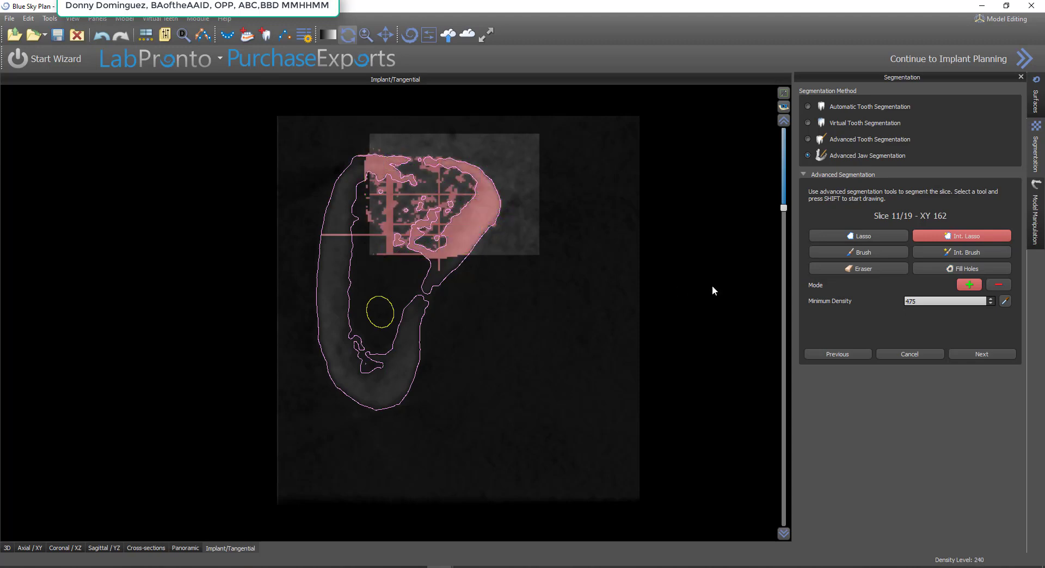
{"action": "left_click", "coordinate": [961, 270]}
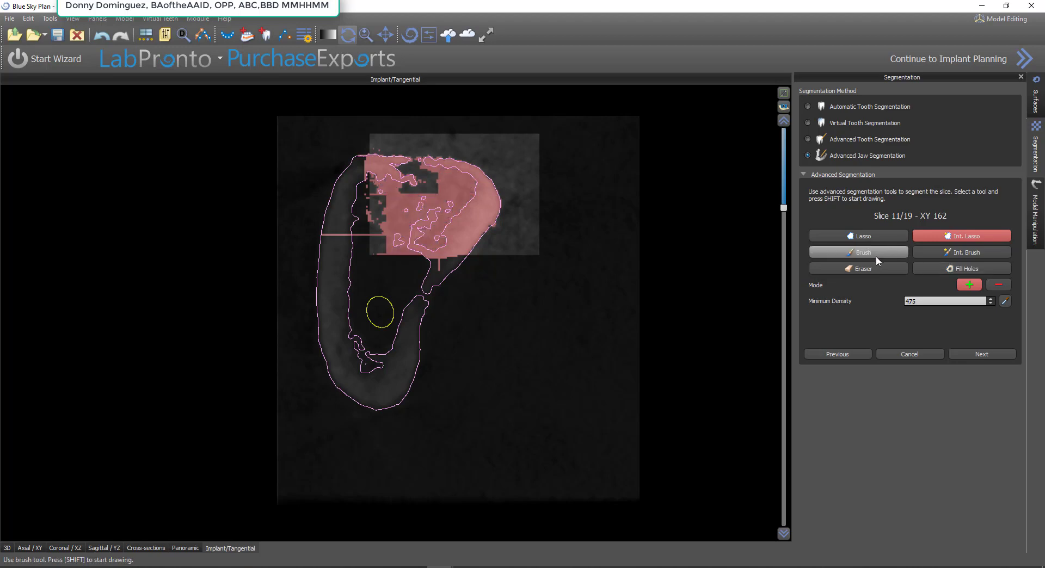
Brush closed the open crest and side border of the segmented area on this tangential slice, then fill the remaining holes
{"action": "left_click", "coordinate": [876, 254]}
{"action": "left_click_drag", "start_coordinate": [373, 172], "coordinate": [372, 248], "text": "shift"}
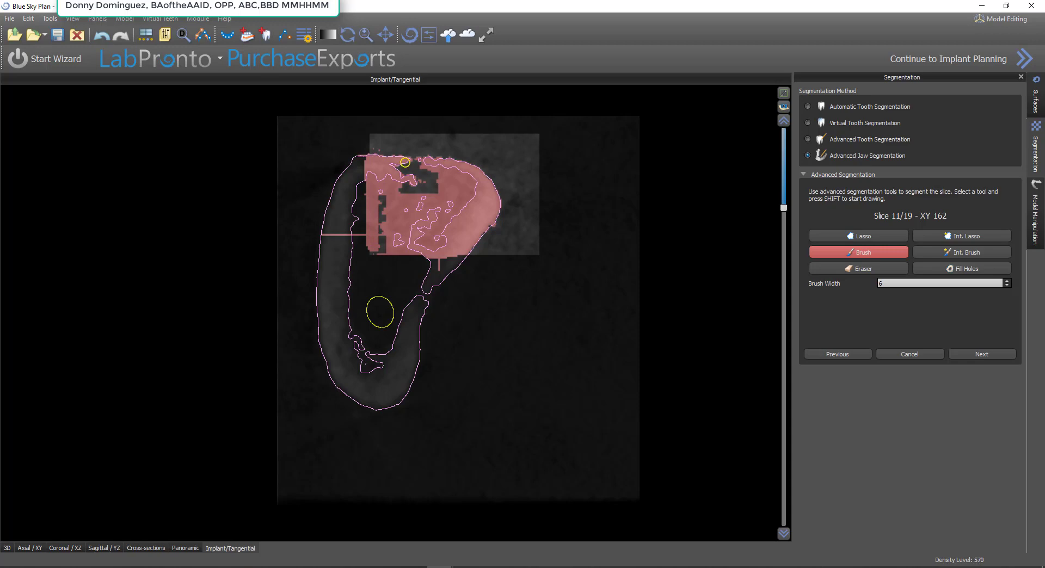
{"action": "left_click_drag", "start_coordinate": [405, 163], "coordinate": [421, 164], "text": "shift"}
{"action": "left_click_drag", "start_coordinate": [379, 251], "coordinate": [373, 253], "text": "shift"}
{"action": "left_click", "coordinate": [970, 267]}
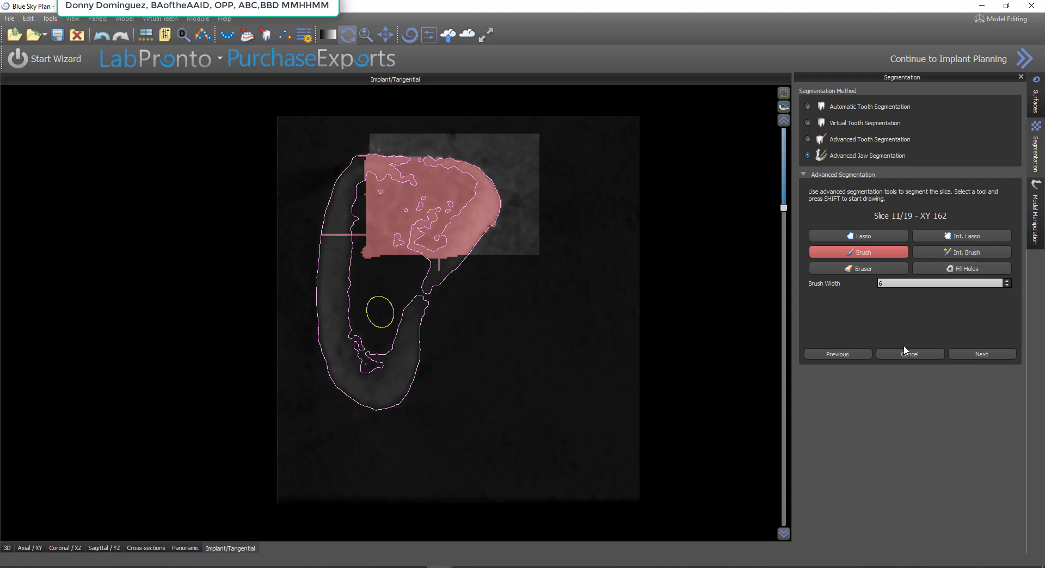
Segment both bone crests on a coronal slice where the nerve canals lie outside the bone, using Int. Lasso at density 475, and fill their holes
{"action": "scroll", "coordinate": [504, 319], "scroll_direction": "down", "scroll_amount": 5}
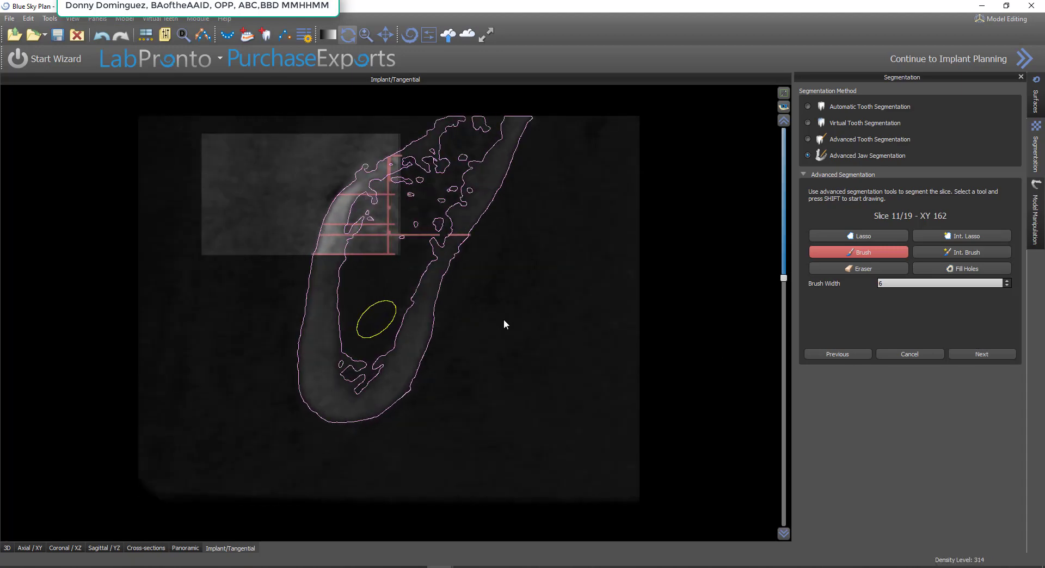
{"action": "scroll", "coordinate": [458, 275], "scroll_direction": "down", "scroll_amount": 5}
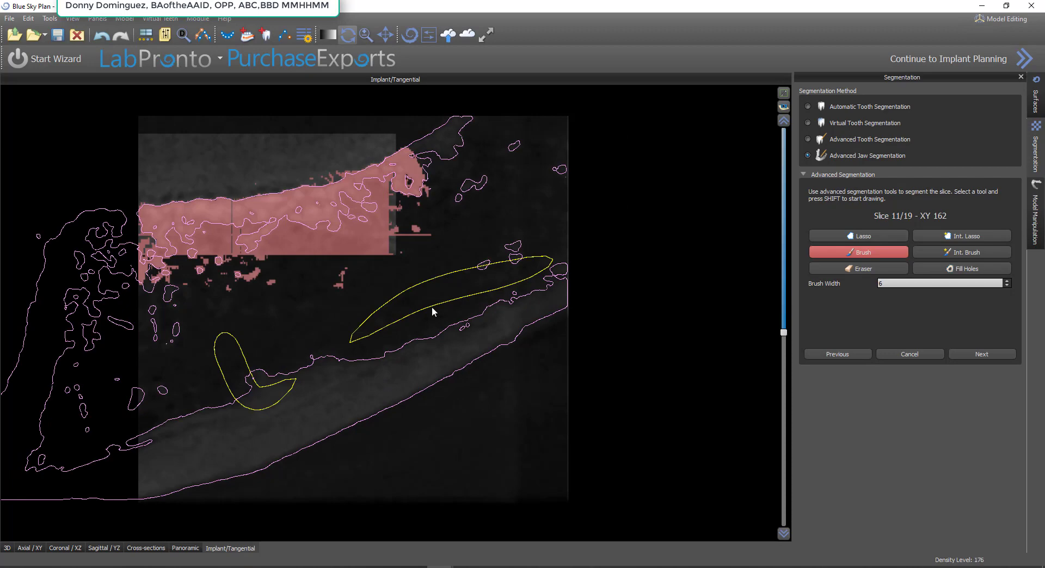
{"action": "left_click", "coordinate": [64, 548]}
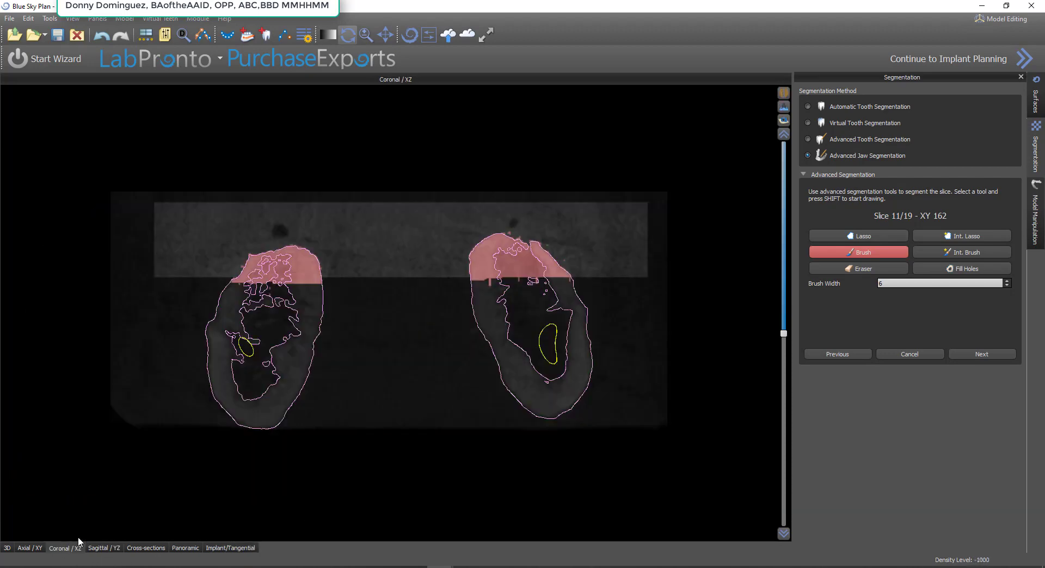
{"action": "scroll", "coordinate": [375, 347], "scroll_direction": "down", "scroll_amount": 5}
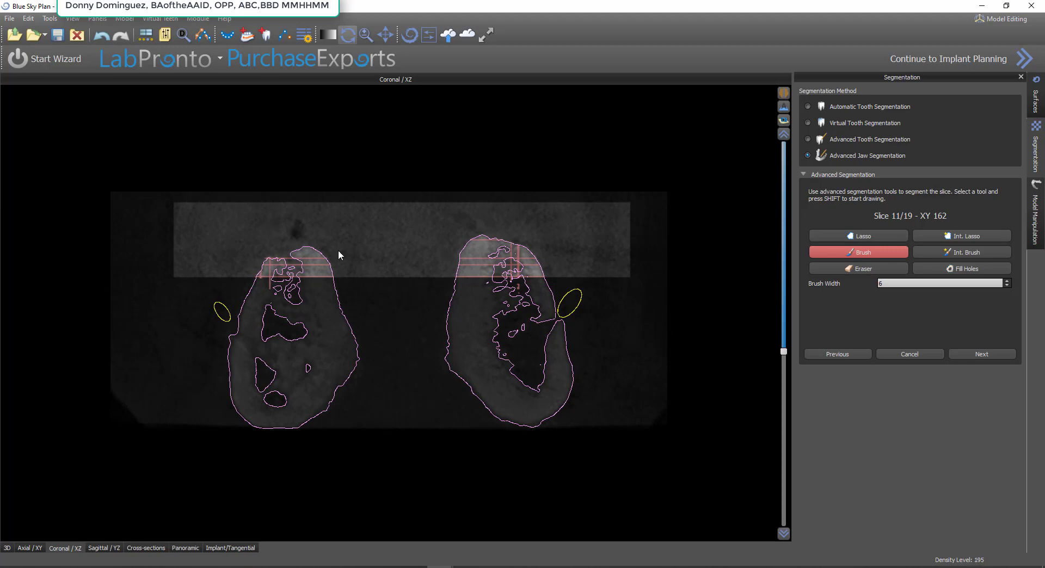
{"action": "left_click", "coordinate": [942, 236]}
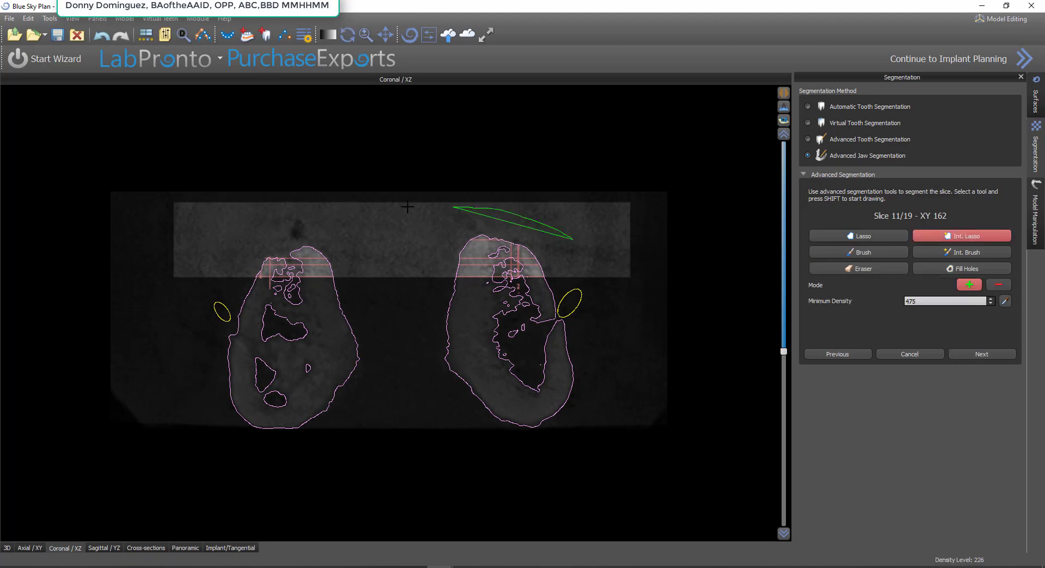
{"action": "mouse_move", "coordinate": [407, 206]}
{"action": "left_mouse_down", "text": "shift"}
{"action": "mouse_move", "coordinate": [237, 267]}
{"action": "mouse_move", "coordinate": [260, 290]}
{"action": "mouse_move", "coordinate": [594, 275]}
{"action": "left_mouse_up", "text": "shift"}
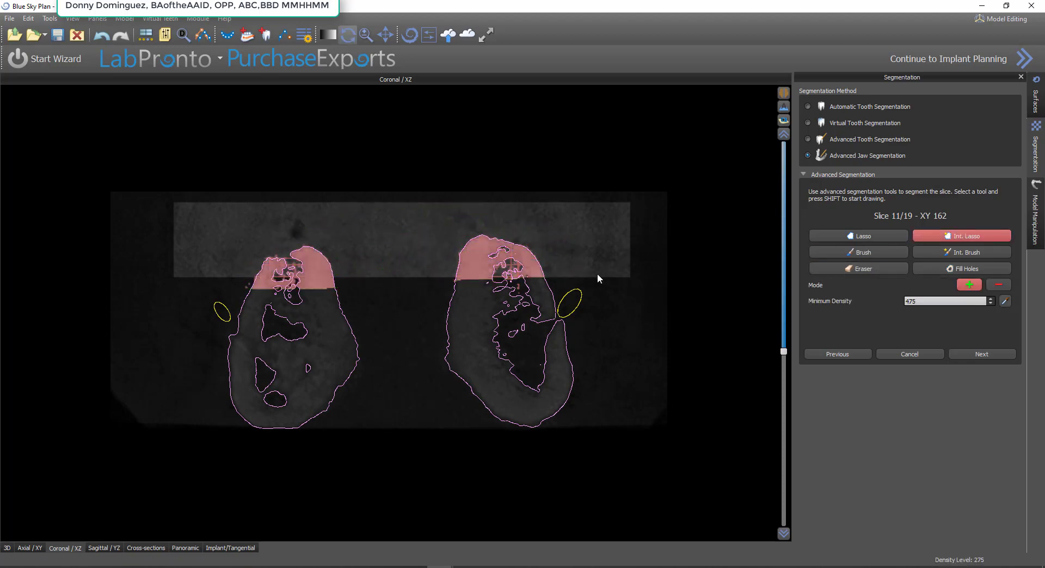
{"action": "left_click", "coordinate": [961, 267]}
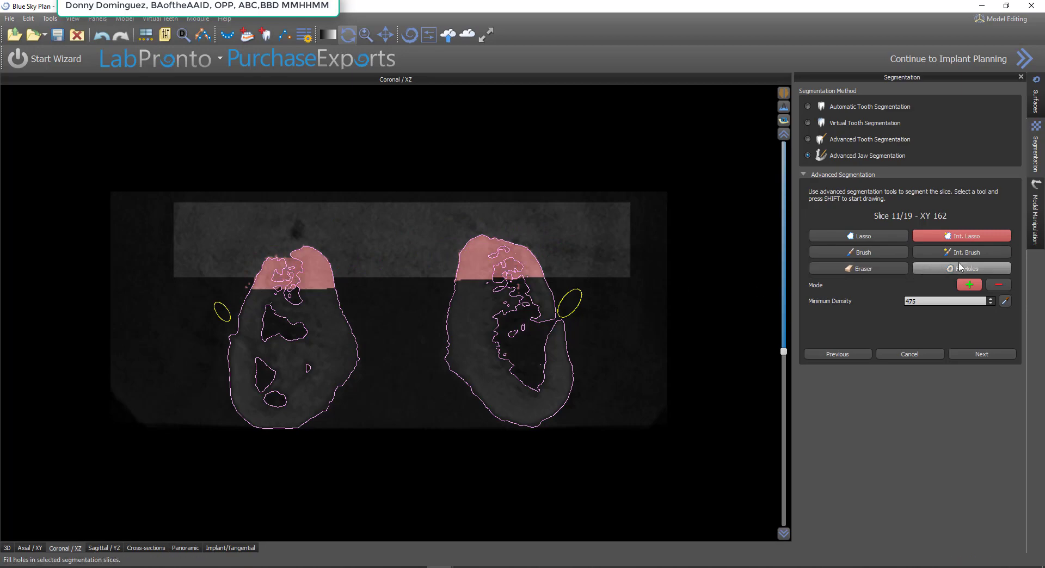
Segment both crests on a coronal slice where the jaw halves join, using Int. Lasso at density 475, fill the holes and brush the crest gap
{"action": "scroll", "coordinate": [539, 326], "scroll_direction": "down", "scroll_amount": 6}
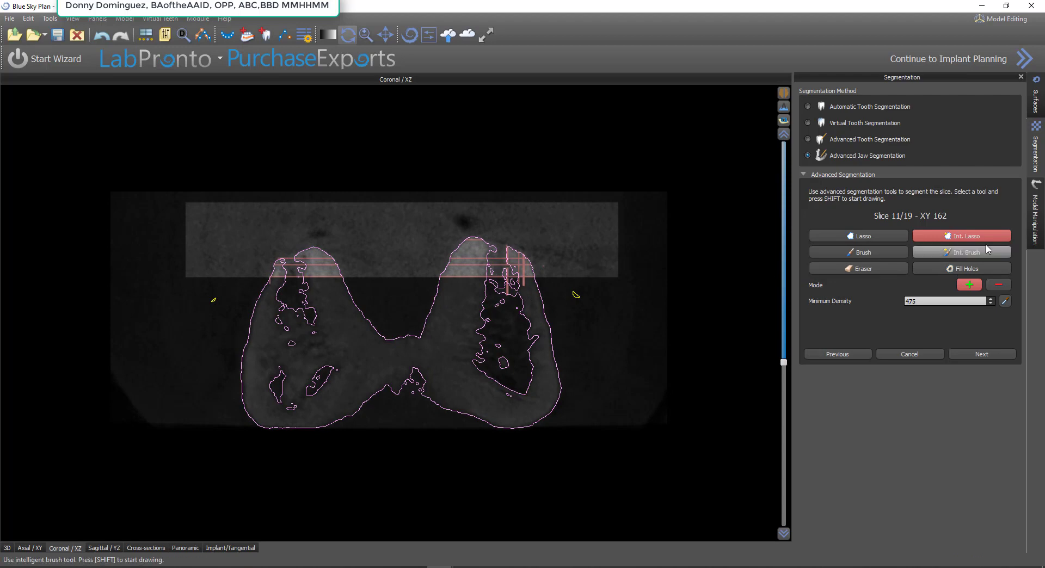
{"action": "mouse_move", "coordinate": [563, 243]}
{"action": "left_mouse_down", "text": "shift"}
{"action": "mouse_move", "coordinate": [357, 203]}
{"action": "mouse_move", "coordinate": [305, 288]}
{"action": "mouse_move", "coordinate": [625, 274]}
{"action": "left_mouse_up", "text": "shift"}
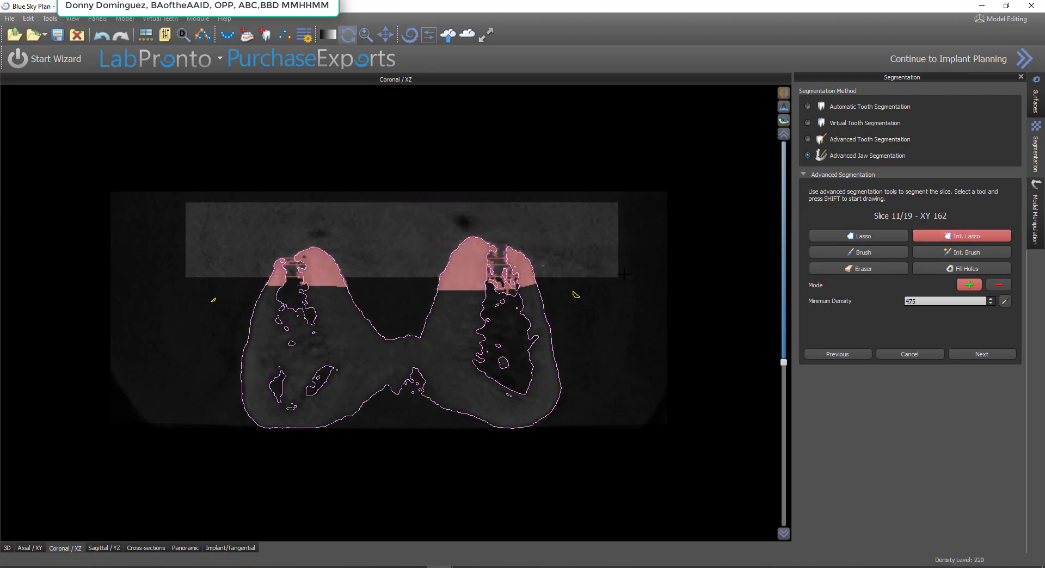
{"action": "left_click", "coordinate": [990, 267]}
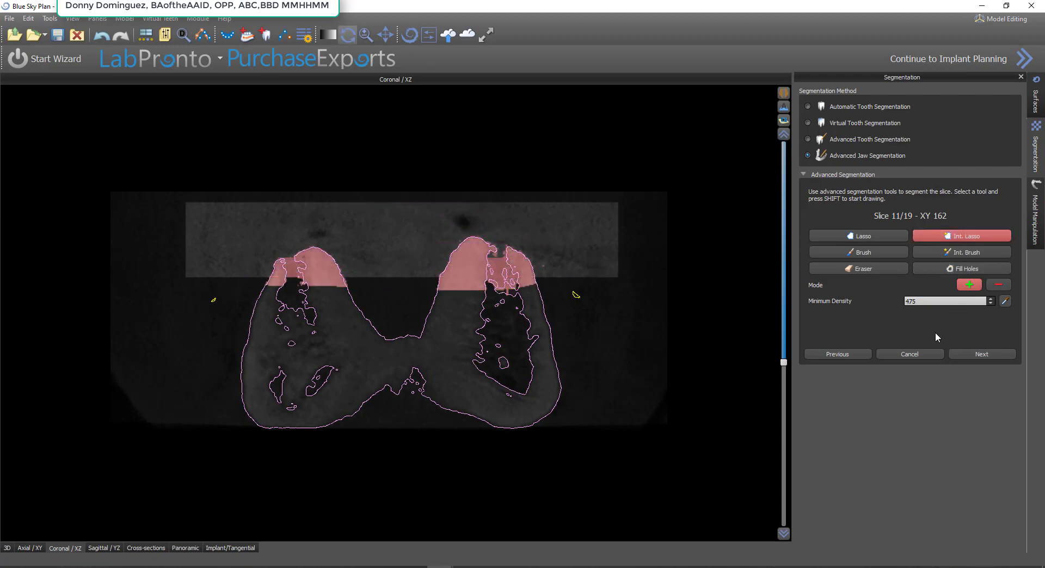
{"action": "left_click", "coordinate": [874, 254]}
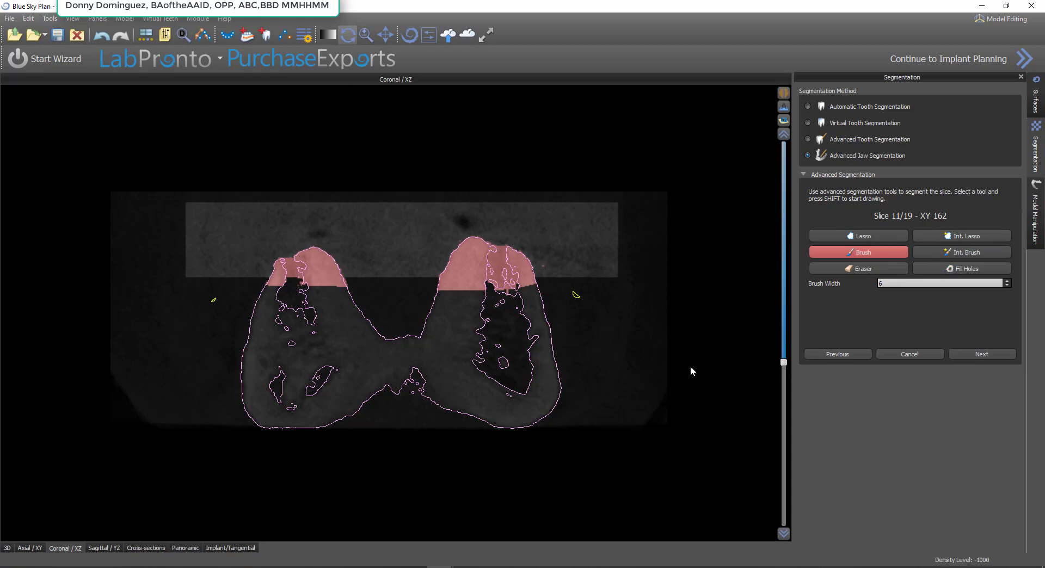
{"action": "scroll", "coordinate": [626, 354], "scroll_direction": "down", "scroll_amount": 3}
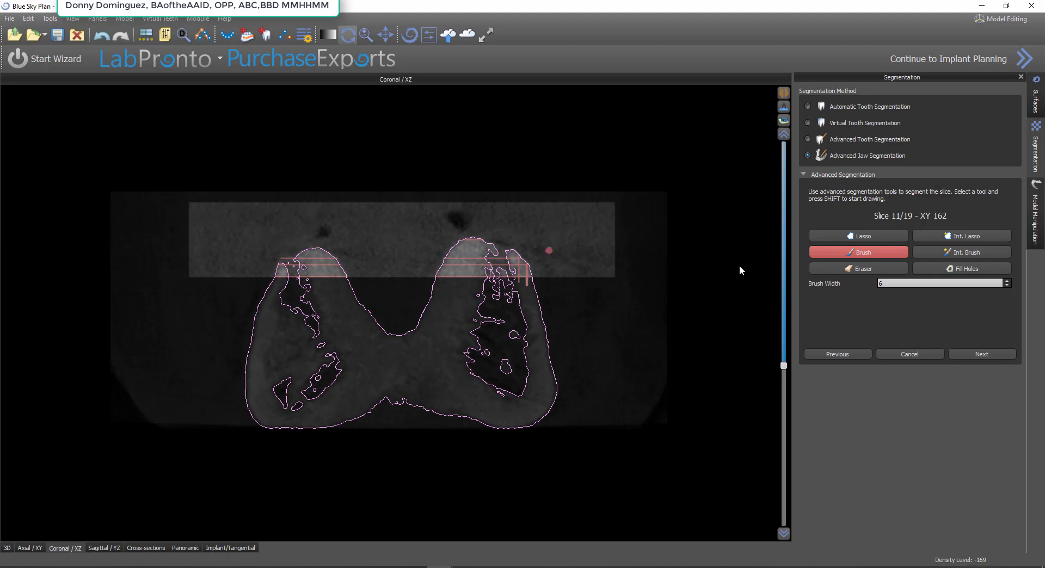
Erase the stray brush mark beside the bone on this coronal slice, segment both crests with Int. Lasso at density 475 and brush the crest gap
{"action": "left_click", "coordinate": [872, 270]}
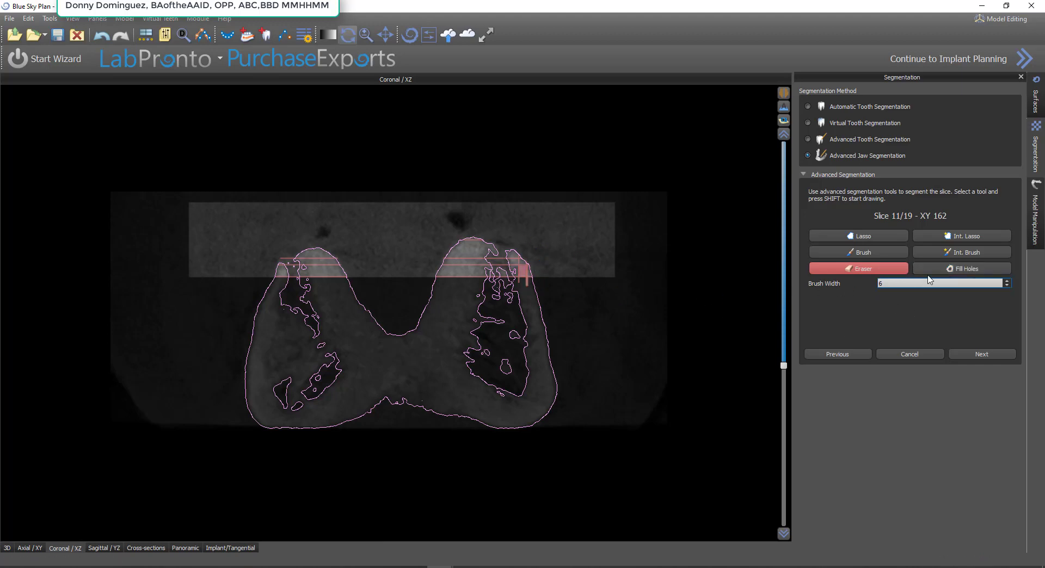
{"action": "left_click", "coordinate": [961, 236]}
{"action": "mouse_move", "coordinate": [579, 263]}
{"action": "left_mouse_down", "text": "shift"}
{"action": "mouse_move", "coordinate": [420, 221]}
{"action": "mouse_move", "coordinate": [256, 275]}
{"action": "mouse_move", "coordinate": [577, 271]}
{"action": "left_mouse_up", "text": "shift"}
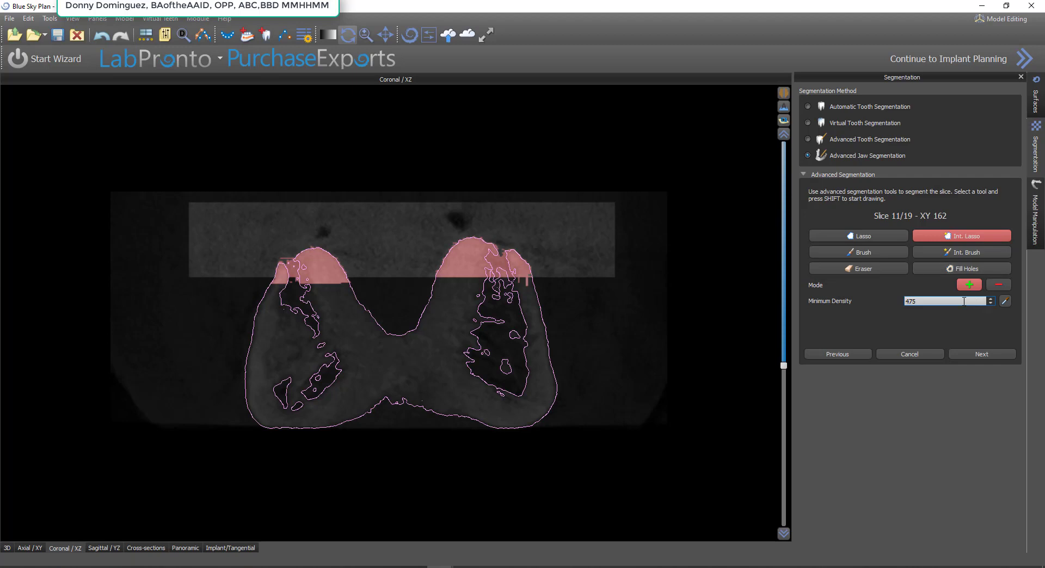
{"action": "left_click", "coordinate": [860, 252]}
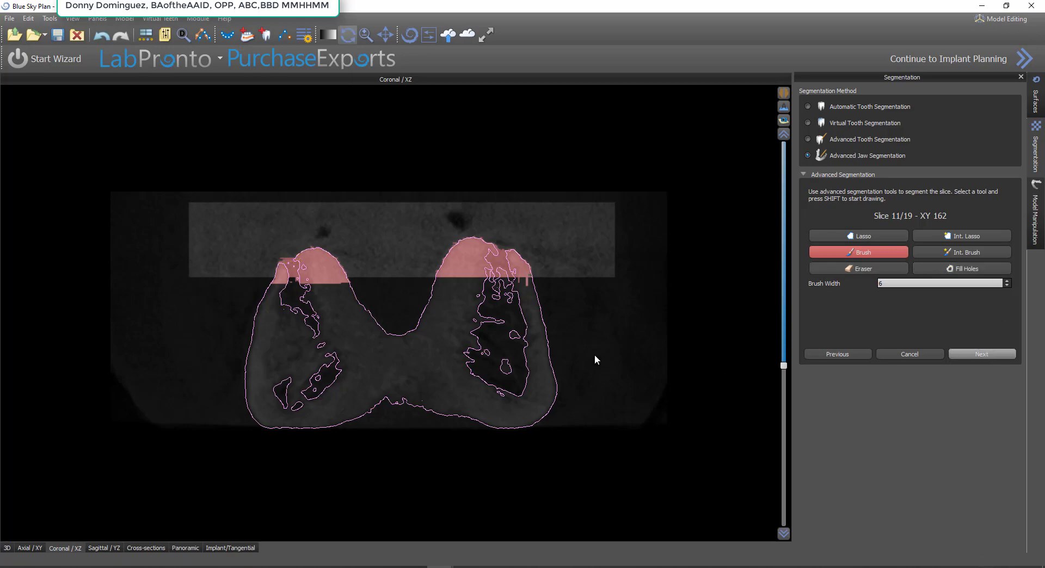
Segment the crest on a coronal slice where the jaw halves form one block, using Int. Lasso at density 475, and fill its holes
{"action": "scroll", "coordinate": [552, 354], "scroll_direction": "down", "scroll_amount": 5}
{"action": "scroll", "coordinate": [556, 375], "scroll_direction": "down", "scroll_amount": 10}
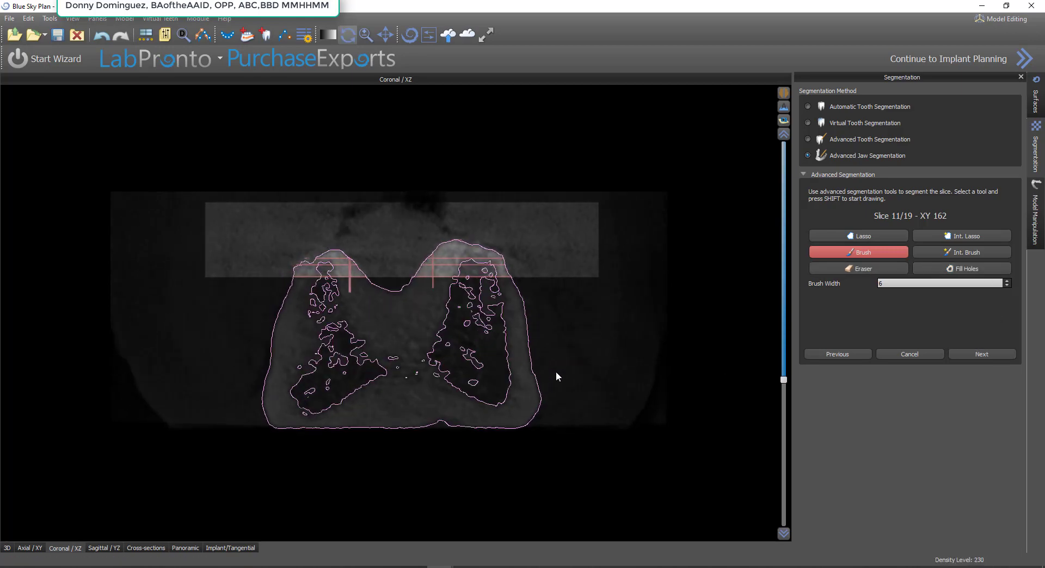
{"action": "scroll", "coordinate": [555, 372], "scroll_direction": "down", "scroll_amount": 5}
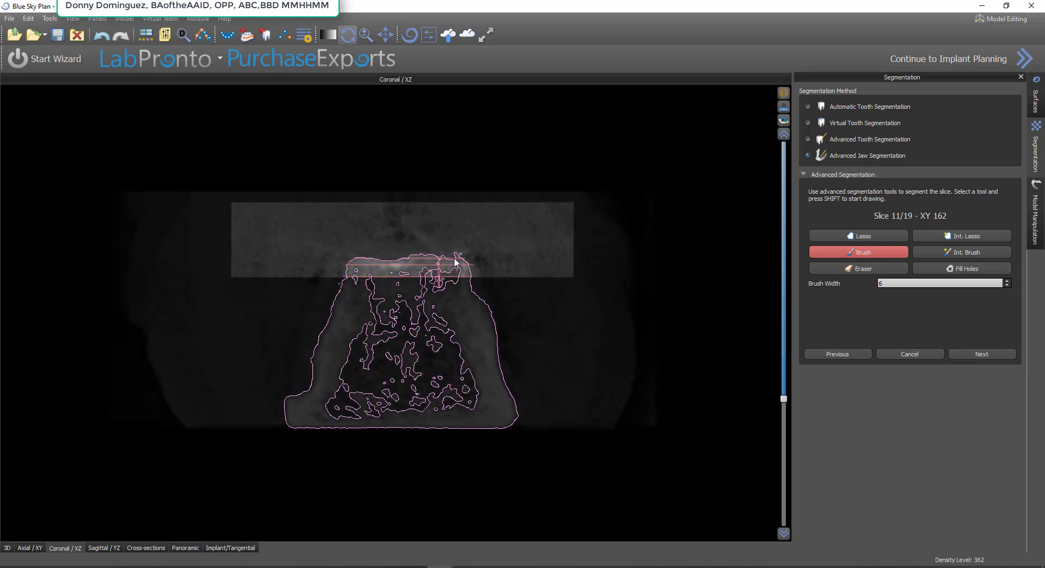
{"action": "left_click", "coordinate": [939, 236]}
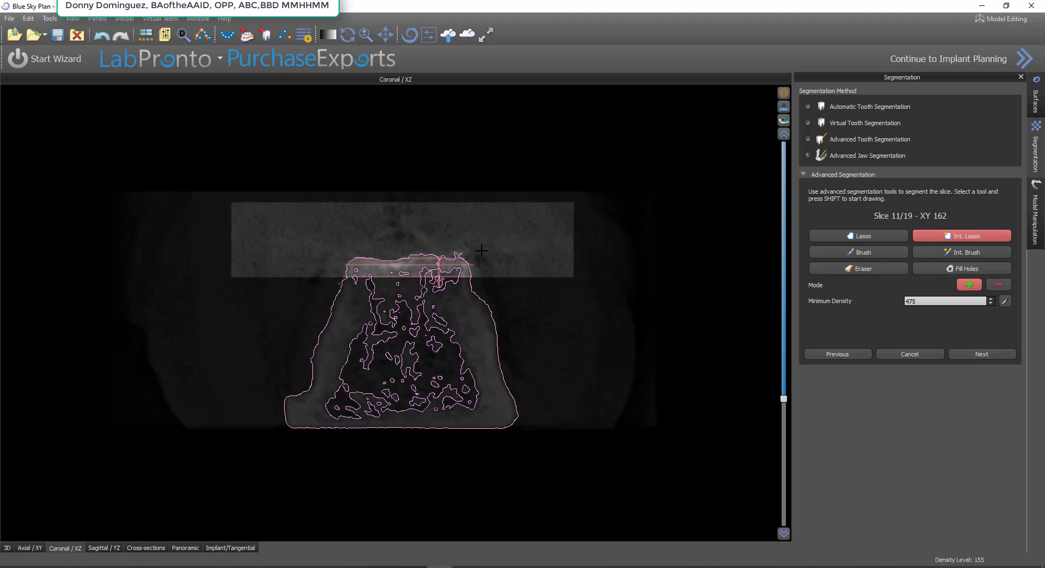
{"action": "mouse_move", "coordinate": [470, 244]}
{"action": "left_mouse_down", "text": "shift"}
{"action": "mouse_move", "coordinate": [325, 263]}
{"action": "mouse_move", "coordinate": [525, 291]}
{"action": "left_mouse_up", "text": "shift"}
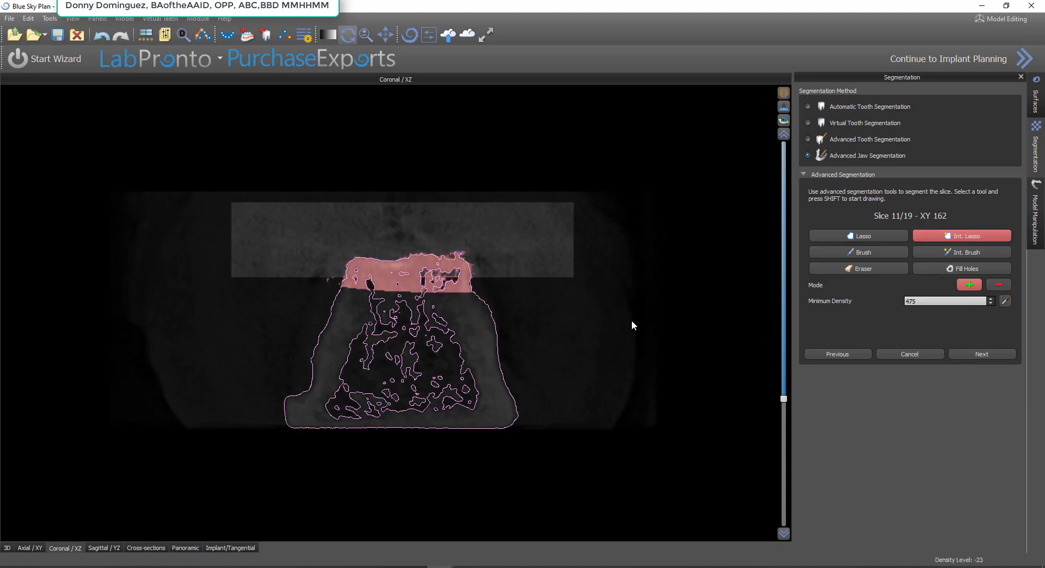
{"action": "left_click", "coordinate": [970, 266]}
Segment the upper bone on a coronal slice slightly further forward with Int. Lasso at density 475, and fill its holes
{"action": "scroll", "coordinate": [547, 327], "scroll_direction": "down", "scroll_amount": 1}
{"action": "scroll", "coordinate": [538, 324], "scroll_direction": "down", "scroll_amount": 2}
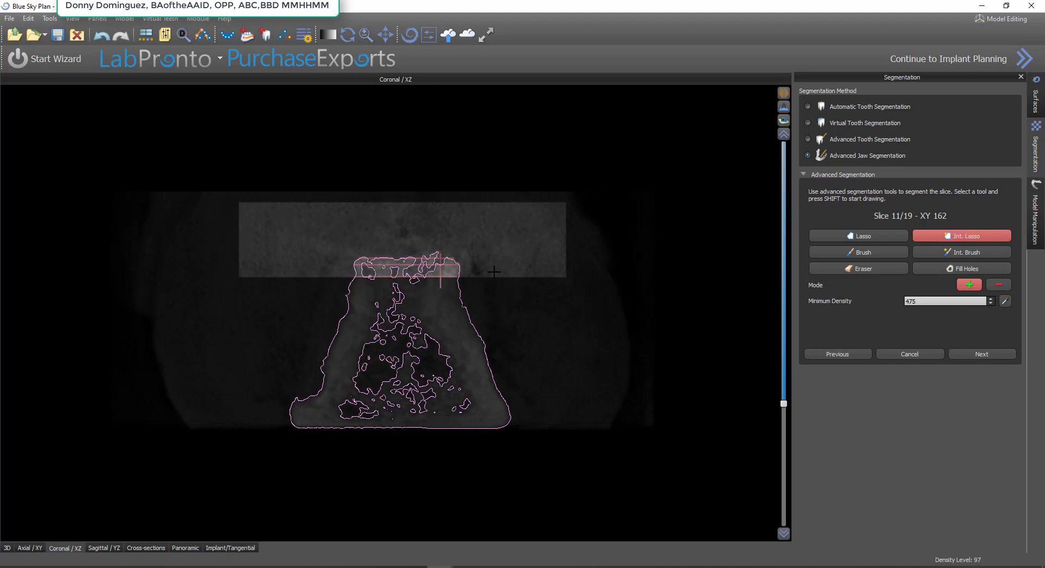
{"action": "mouse_move", "coordinate": [475, 255]}
{"action": "left_mouse_down", "text": "shift"}
{"action": "mouse_move", "coordinate": [307, 269]}
{"action": "mouse_move", "coordinate": [503, 261]}
{"action": "left_mouse_up", "text": "shift"}
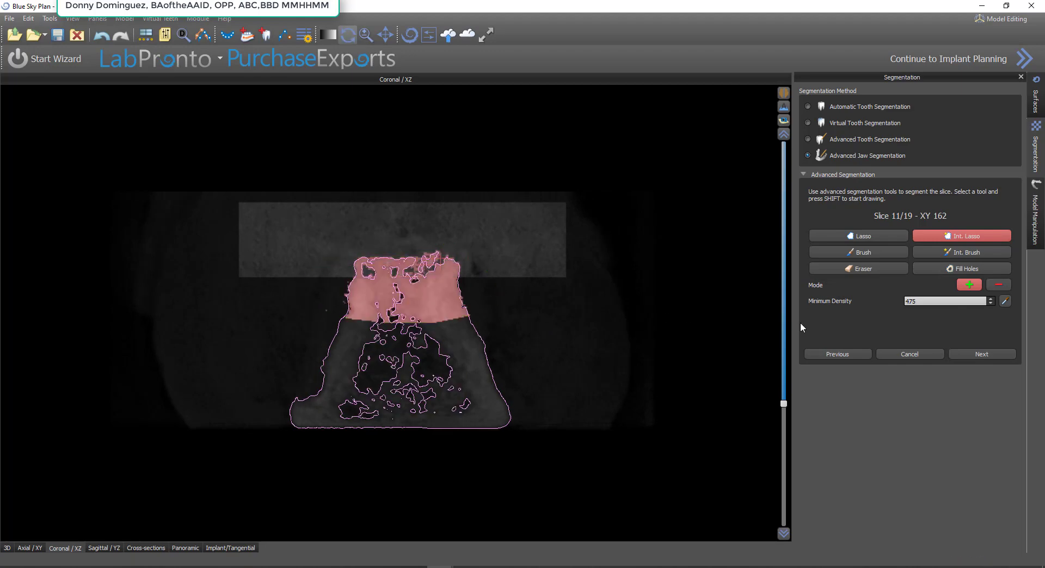
{"action": "left_click", "coordinate": [953, 266]}
Segment the upper bone on the coronal slice with the side notch using Int. Lasso at density 475, brush the crest gaps closed and fill the holes
{"action": "scroll", "coordinate": [528, 324], "scroll_direction": "down", "scroll_amount": 2}
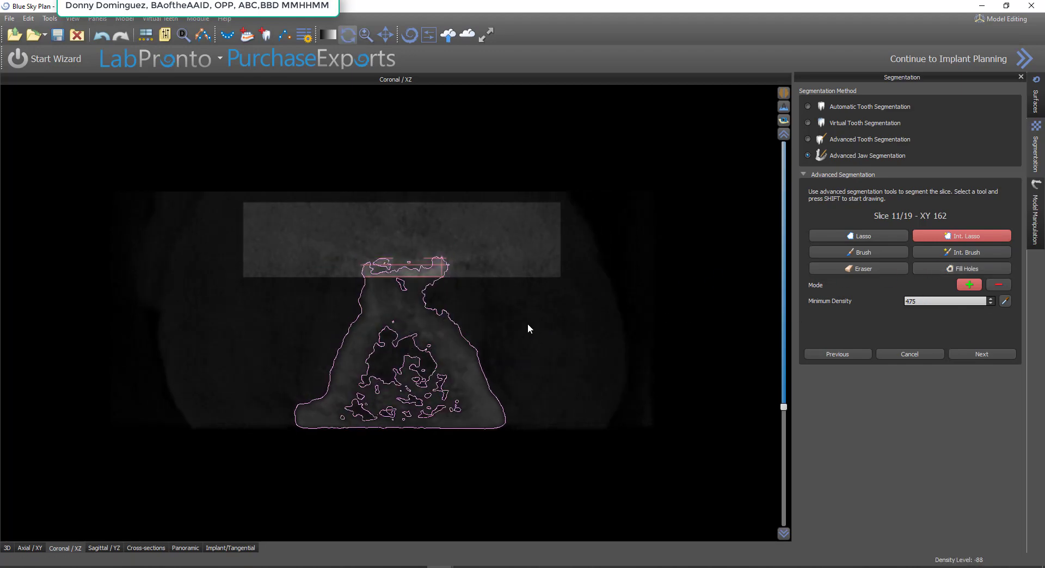
{"action": "scroll", "coordinate": [522, 318], "scroll_direction": "up", "scroll_amount": 1}
{"action": "mouse_move", "coordinate": [485, 243]}
{"action": "left_mouse_down", "text": "shift"}
{"action": "mouse_move", "coordinate": [443, 227]}
{"action": "mouse_move", "coordinate": [350, 252]}
{"action": "mouse_move", "coordinate": [451, 326]}
{"action": "left_mouse_up", "text": "shift"}
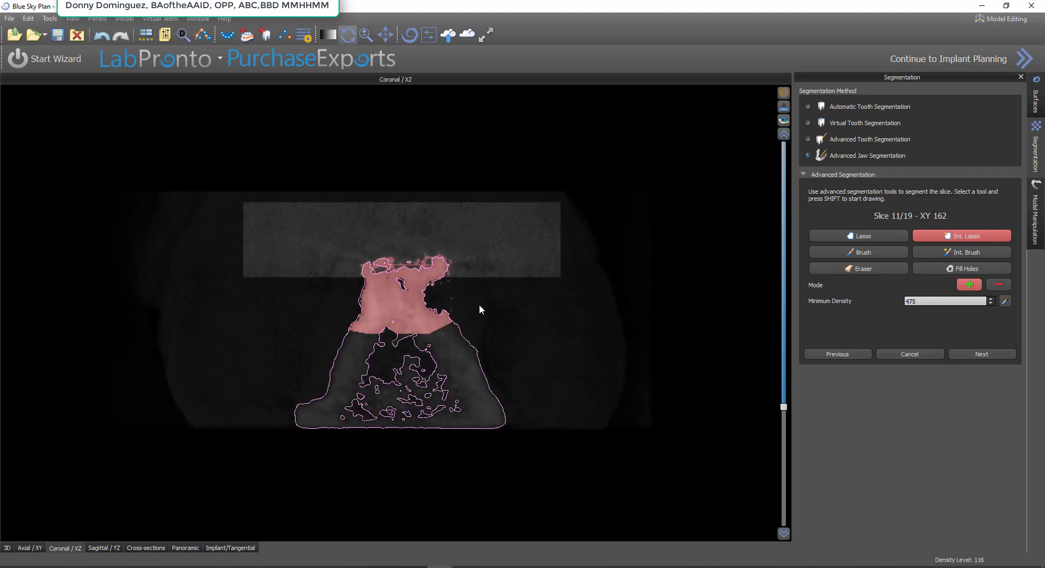
{"action": "left_click", "coordinate": [872, 253]}
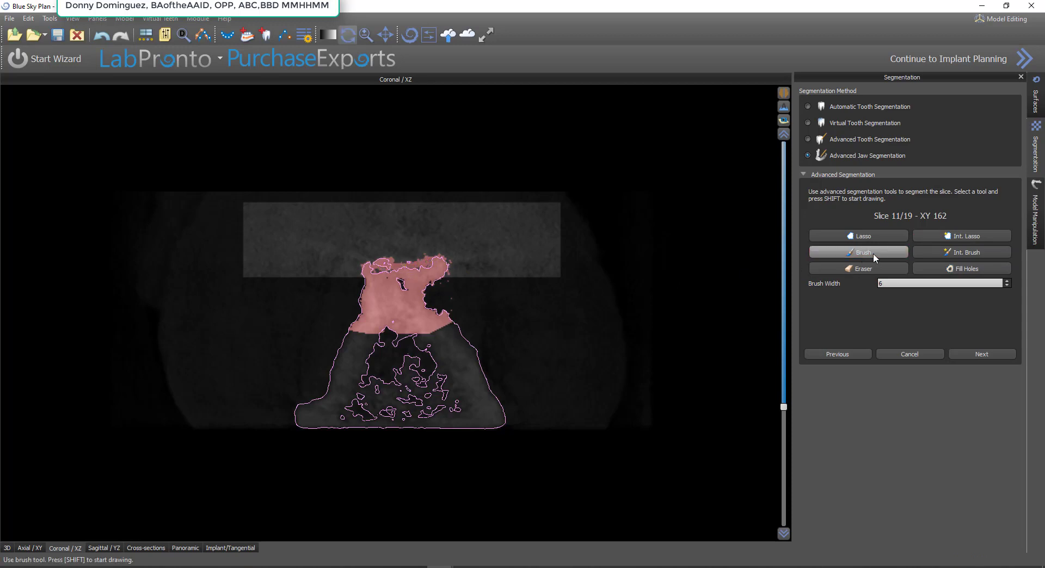
{"action": "left_click", "coordinate": [937, 272]}
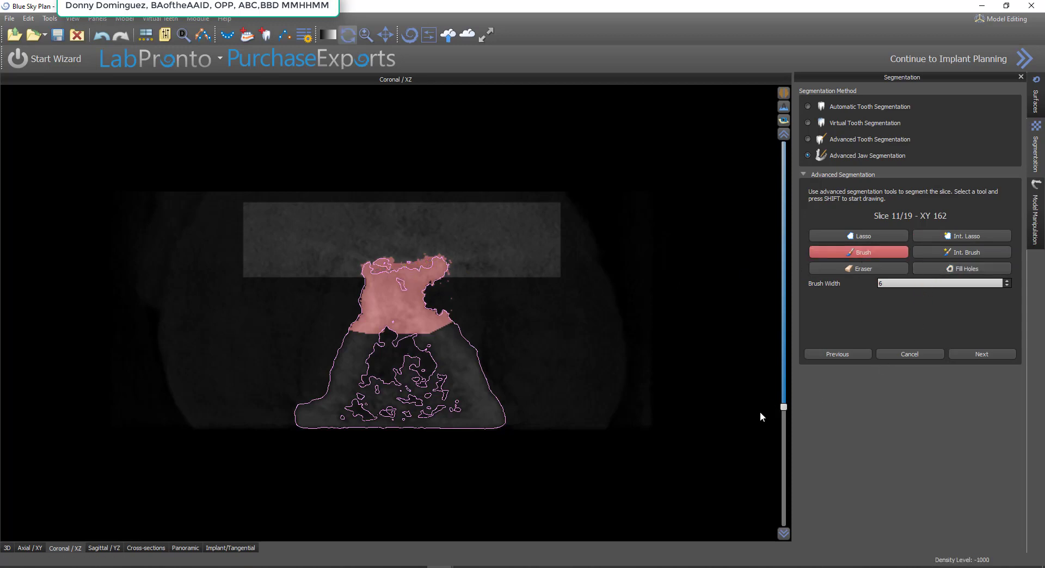
Segment both jaw halves on a high axial slice with Int. Lasso at density 475, brush the thin ridge and open border together, and fill the holes
{"action": "left_click", "coordinate": [29, 548]}
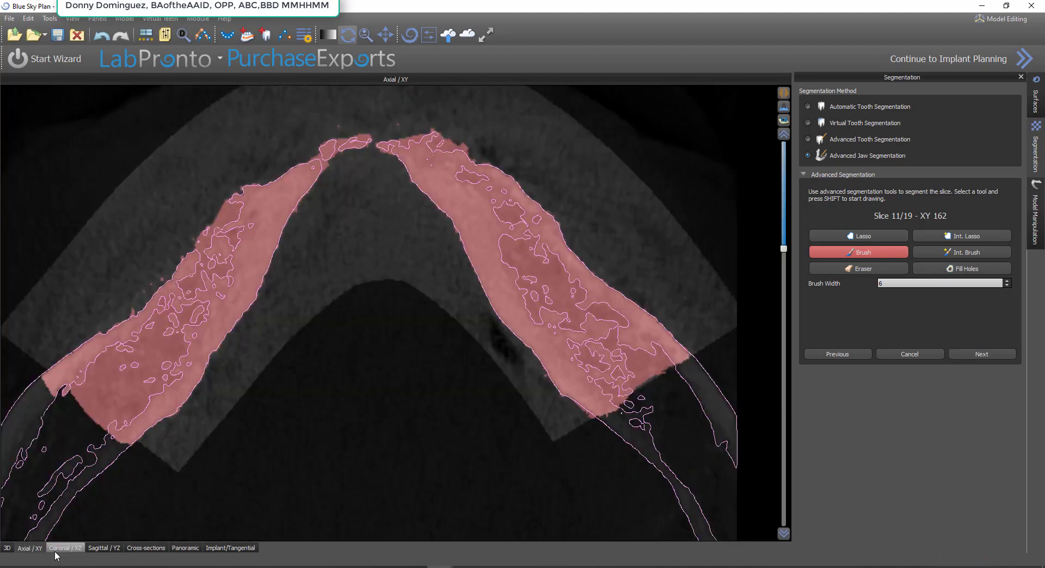
{"action": "left_click", "coordinate": [185, 548]}
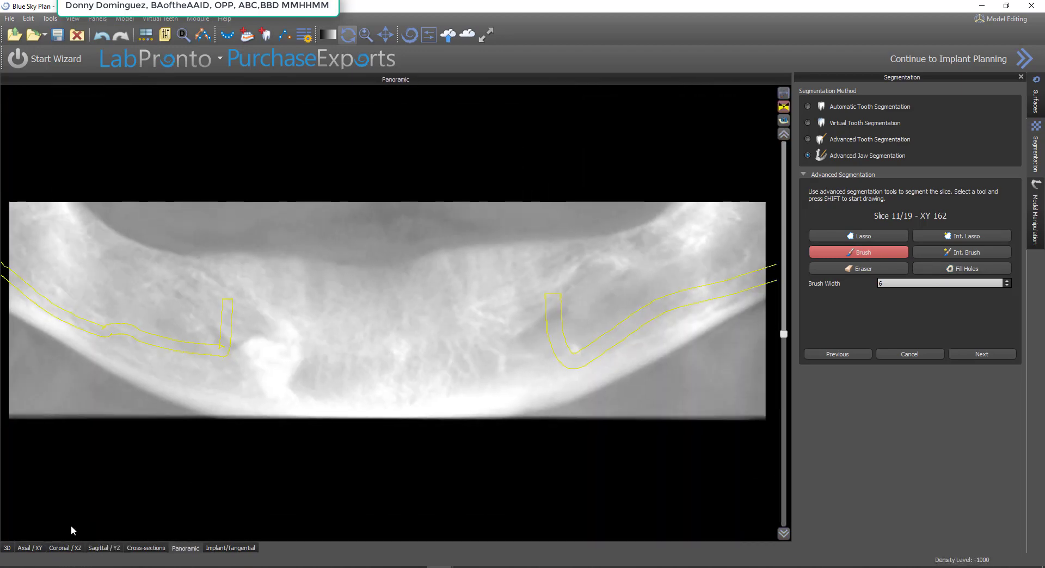
{"action": "left_click", "coordinate": [31, 548]}
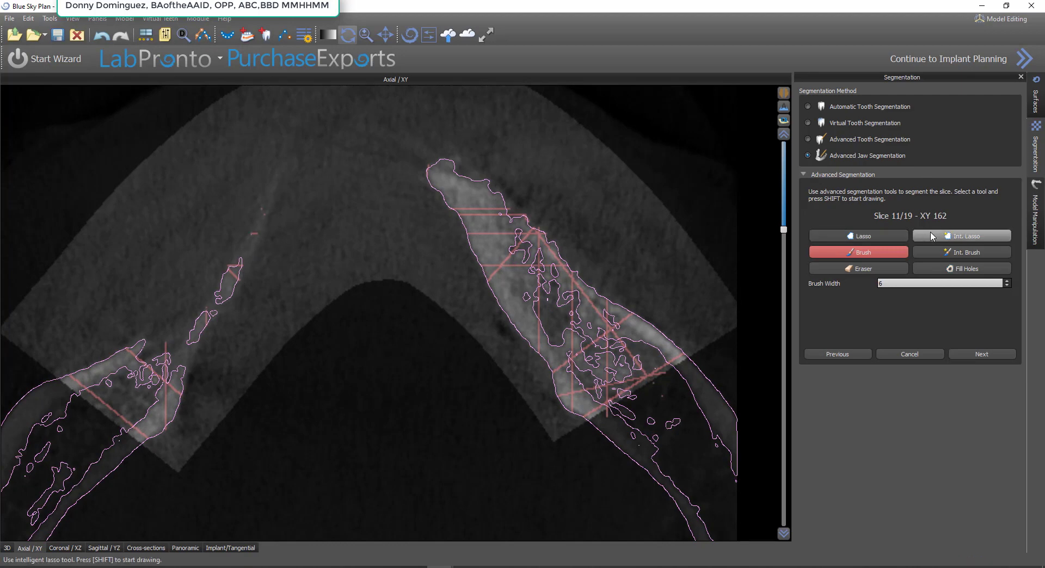
{"action": "left_click", "coordinate": [961, 235]}
{"action": "mouse_move", "coordinate": [668, 296]}
{"action": "left_mouse_down", "text": "shift"}
{"action": "mouse_move", "coordinate": [547, 178]}
{"action": "mouse_move", "coordinate": [308, 140]}
{"action": "mouse_move", "coordinate": [65, 359]}
{"action": "mouse_move", "coordinate": [93, 419]}
{"action": "mouse_move", "coordinate": [218, 463]}
{"action": "mouse_move", "coordinate": [672, 400]}
{"action": "left_mouse_up", "text": "shift"}
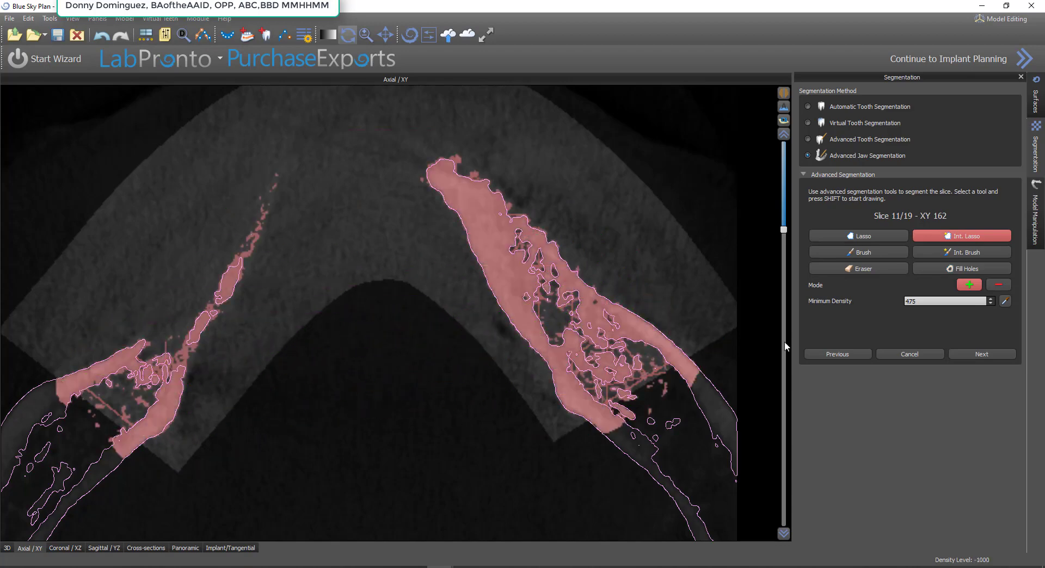
{"action": "left_click", "coordinate": [892, 250]}
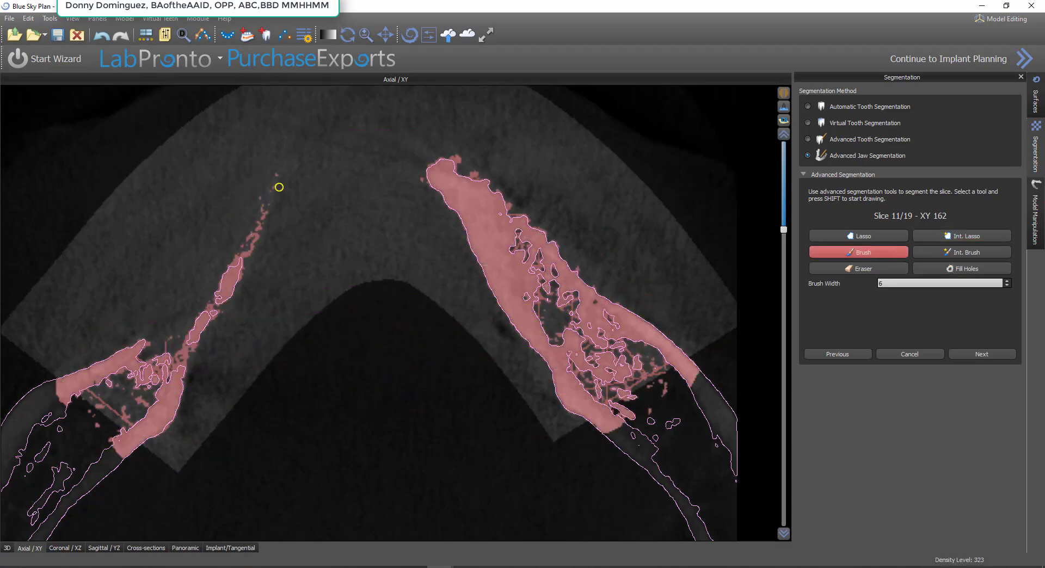
{"action": "mouse_move", "coordinate": [276, 177]}
{"action": "left_mouse_down", "text": "shift"}
{"action": "mouse_move", "coordinate": [212, 310]}
{"action": "mouse_move", "coordinate": [184, 338]}
{"action": "mouse_move", "coordinate": [145, 348]}
{"action": "left_mouse_up", "text": "shift"}
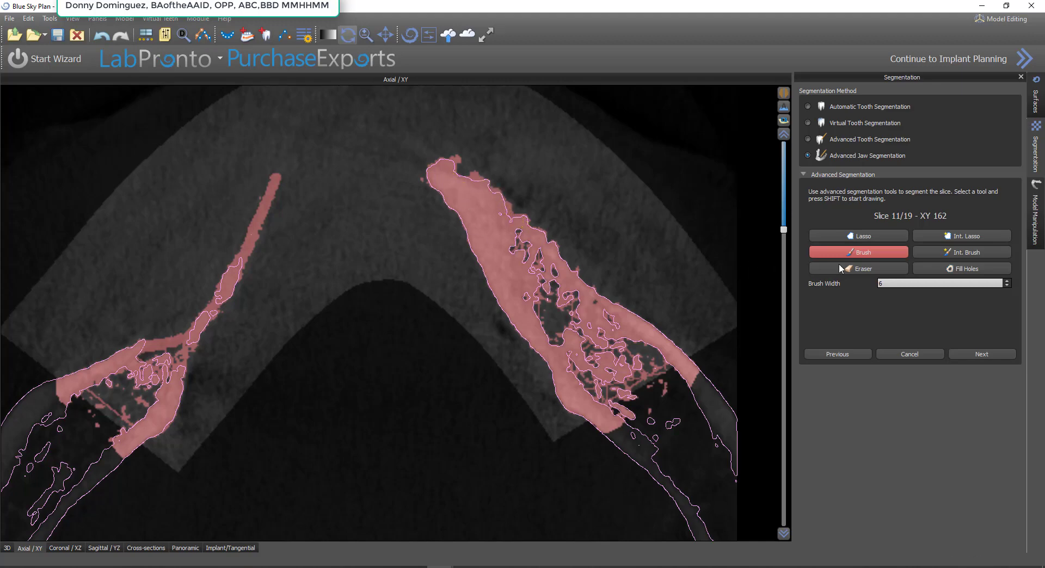
{"action": "left_click", "coordinate": [956, 266]}
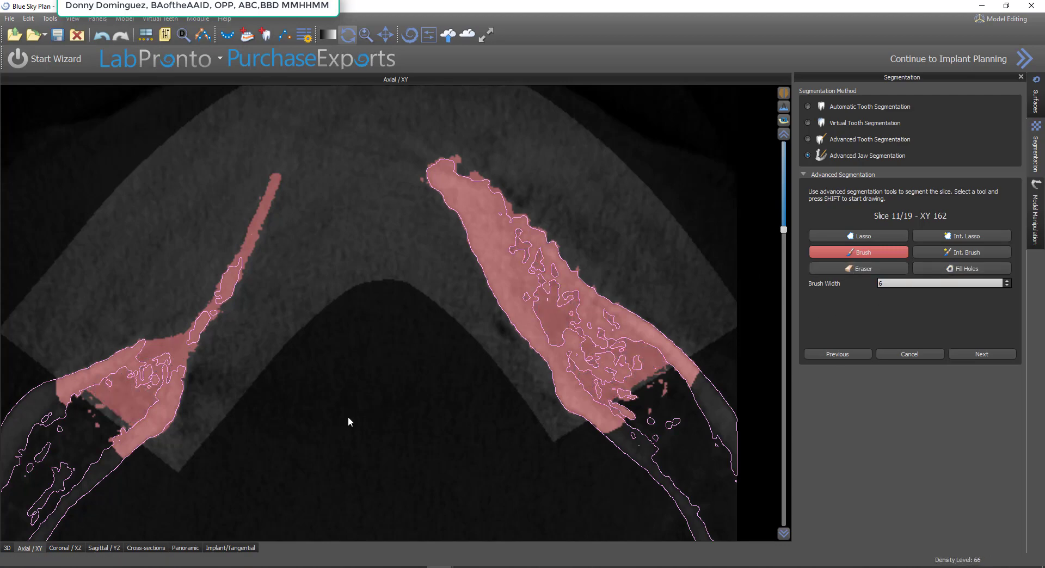
Segment both jaw halves on an axial slice just below the last one with Int. Lasso at density 475, and fill the holes
{"action": "scroll", "coordinate": [337, 413], "scroll_direction": "down", "scroll_amount": 5}
{"action": "scroll", "coordinate": [338, 414], "scroll_direction": "up", "scroll_amount": 5}
{"action": "scroll", "coordinate": [338, 413], "scroll_direction": "down", "scroll_amount": 2}
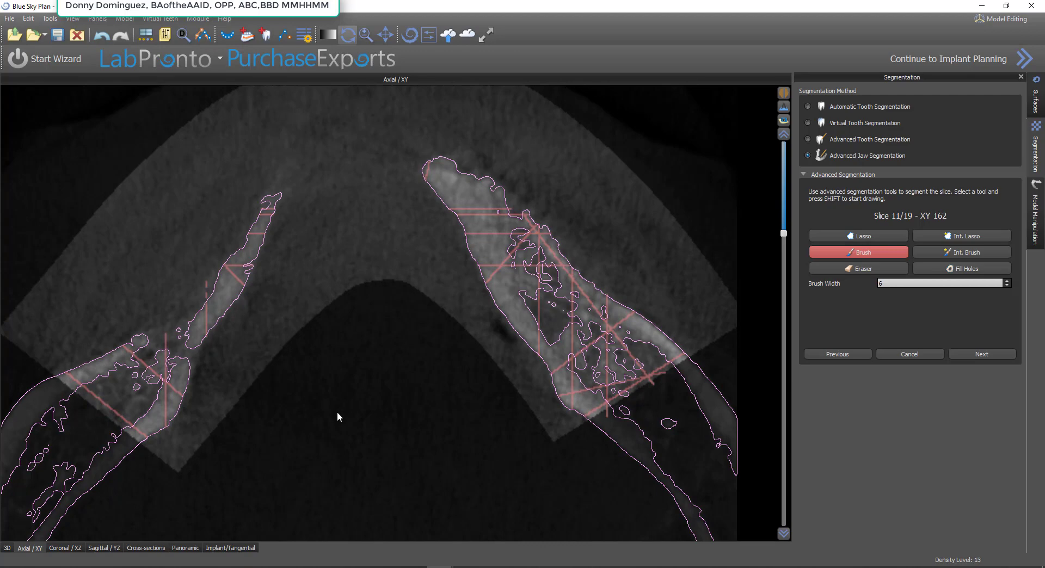
{"action": "scroll", "coordinate": [338, 413], "scroll_direction": "down", "scroll_amount": 1}
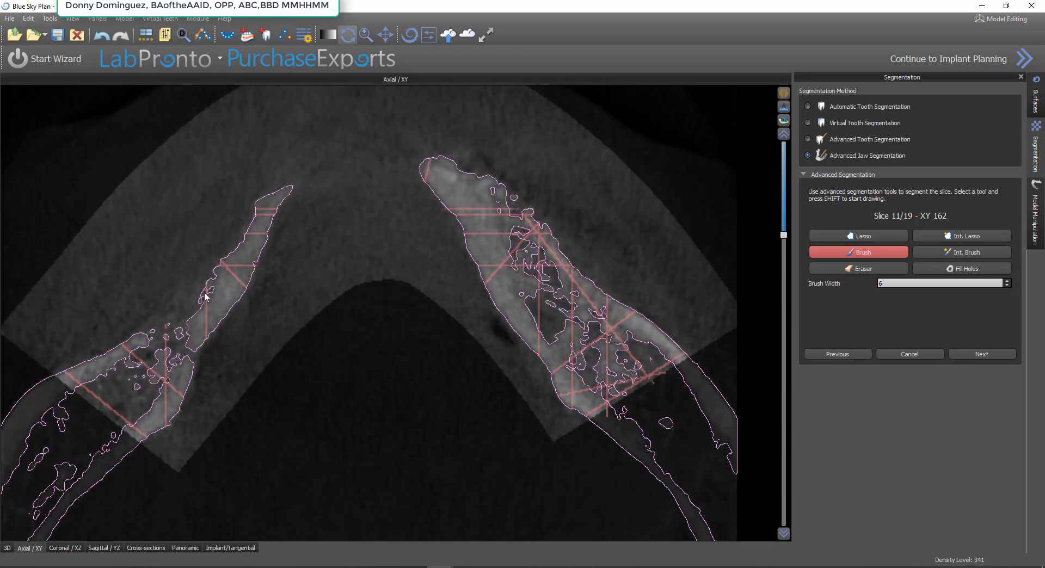
{"action": "scroll", "coordinate": [224, 334], "scroll_direction": "up", "scroll_amount": 3}
{"action": "scroll", "coordinate": [225, 337], "scroll_direction": "down", "scroll_amount": 5}
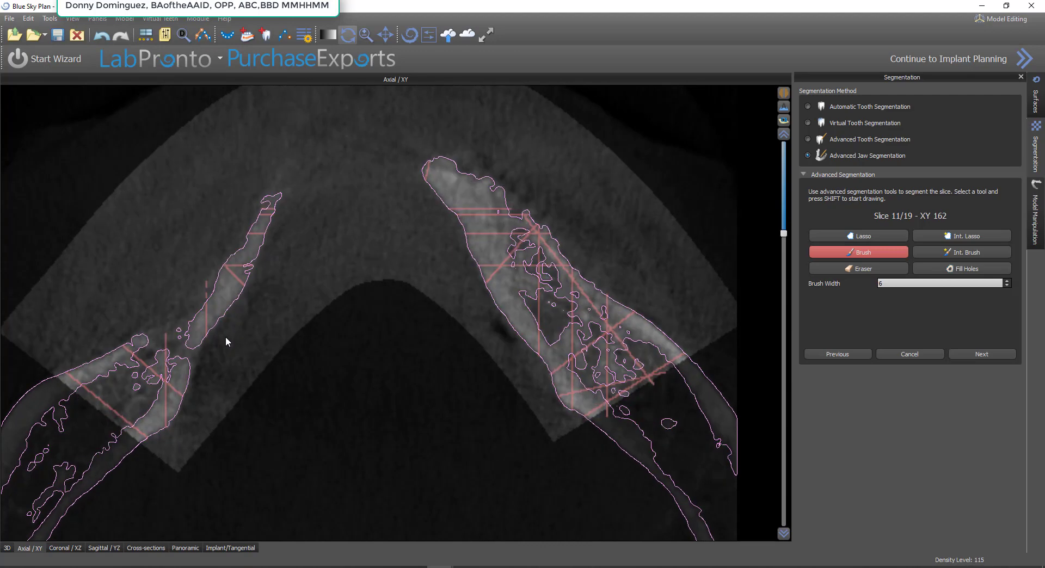
{"action": "scroll", "coordinate": [224, 338], "scroll_direction": "up", "scroll_amount": 3}
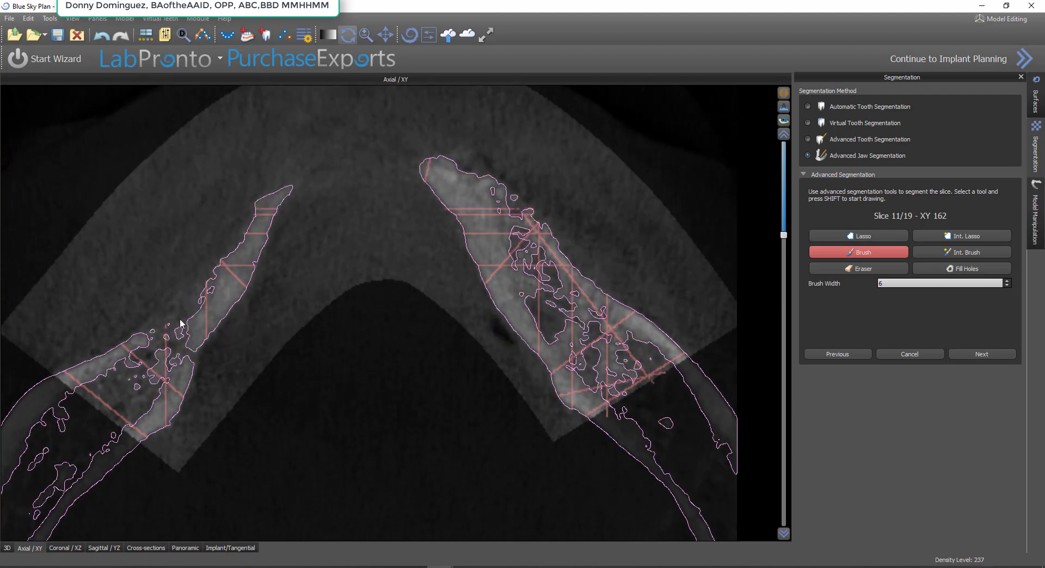
{"action": "left_click", "coordinate": [961, 235]}
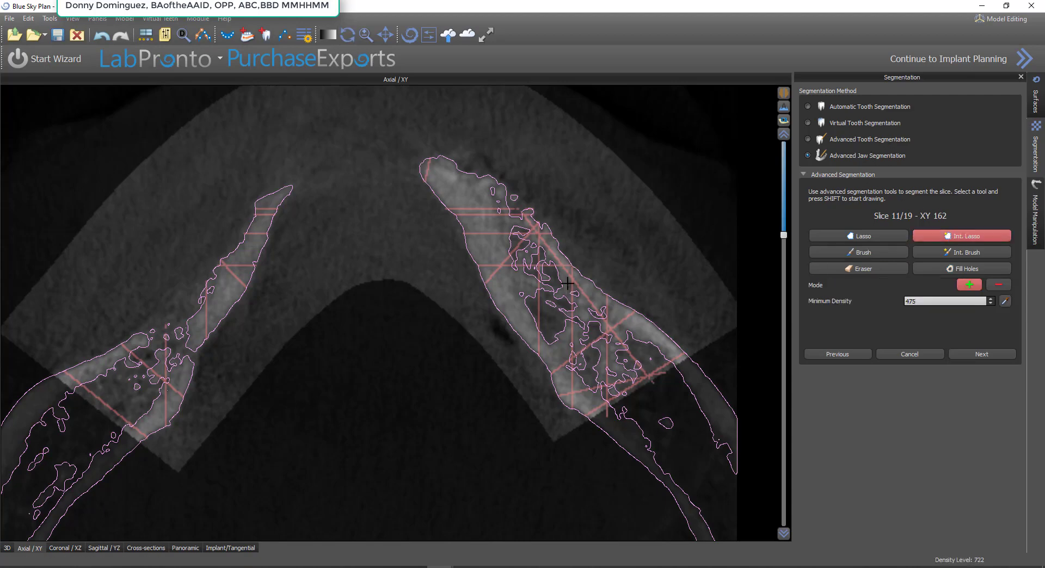
{"action": "mouse_move", "coordinate": [640, 253]}
{"action": "left_mouse_down", "text": "shift"}
{"action": "mouse_move", "coordinate": [615, 220]}
{"action": "mouse_move", "coordinate": [237, 171]}
{"action": "left_mouse_up", "text": "shift"}
{"action": "mouse_move", "coordinate": [170, 212]}
{"action": "left_mouse_down", "text": "shift"}
{"action": "mouse_move", "coordinate": [27, 353]}
{"action": "mouse_move", "coordinate": [185, 462]}
{"action": "mouse_move", "coordinate": [490, 436]}
{"action": "mouse_move", "coordinate": [692, 371]}
{"action": "left_mouse_up", "text": "shift"}
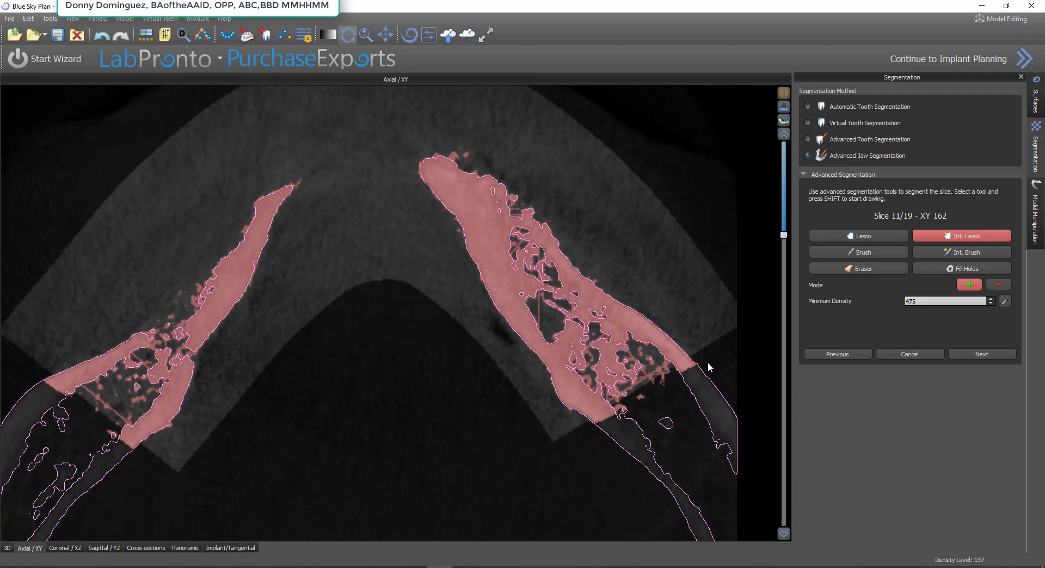
{"action": "left_click", "coordinate": [962, 268]}
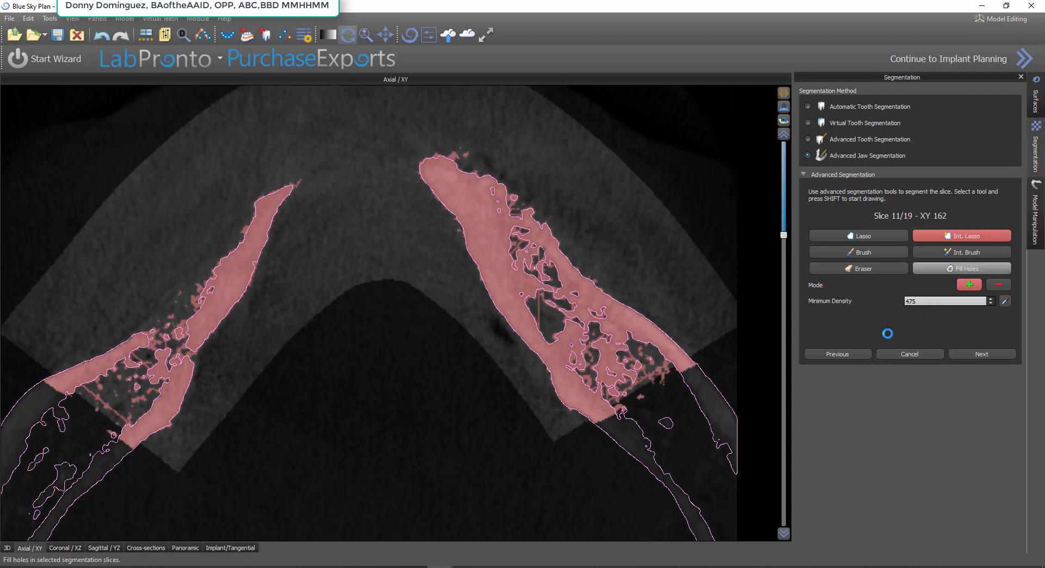
Brush the open outer border between the thin ridge and the wider rear bone closed on this axial slice, then fill the remaining holes
{"action": "left_click", "coordinate": [886, 253]}
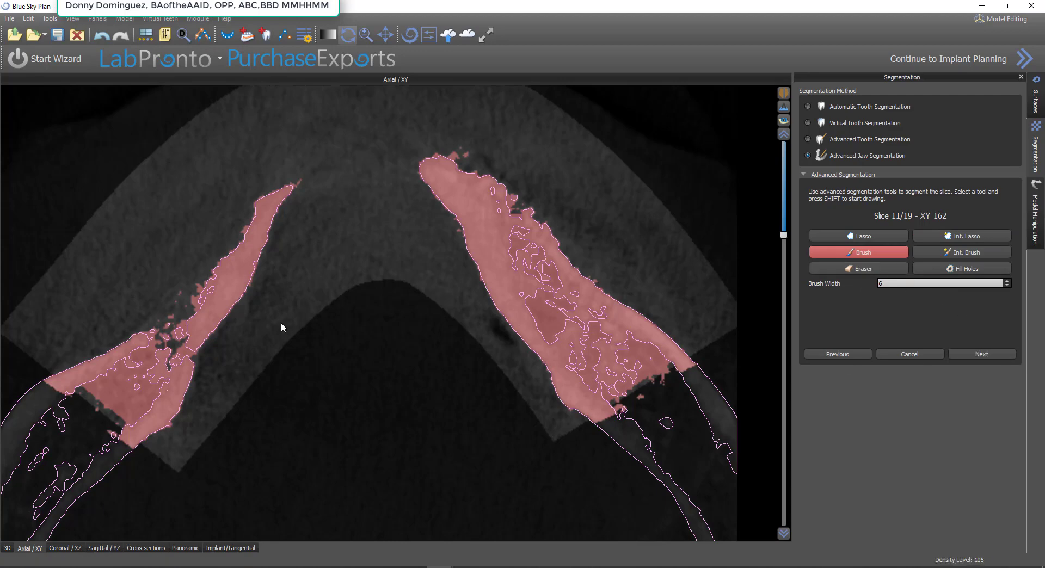
{"action": "left_click_drag", "start_coordinate": [192, 296], "coordinate": [146, 345], "text": "shift"}
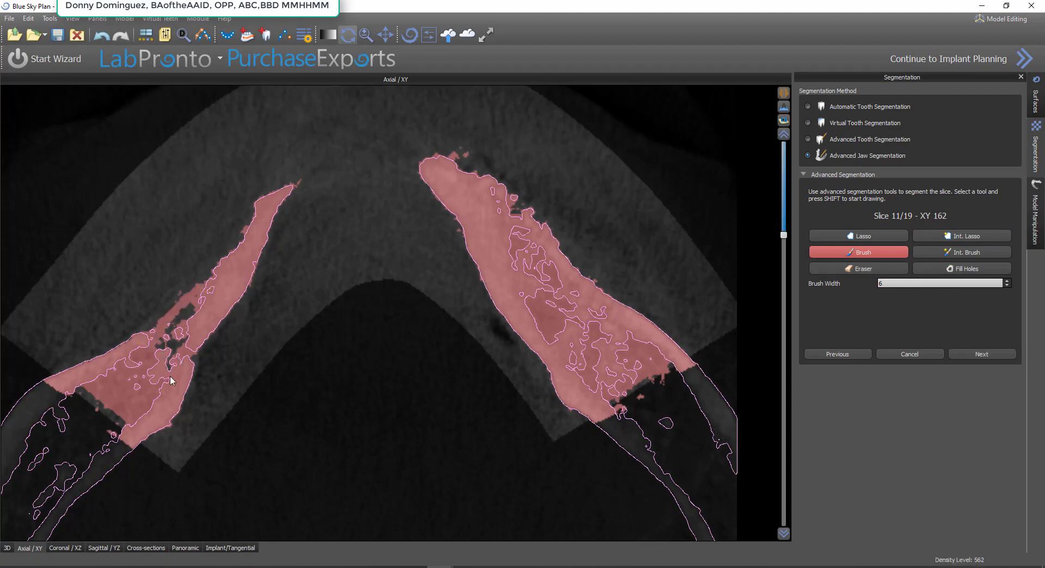
{"action": "left_click", "coordinate": [993, 270]}
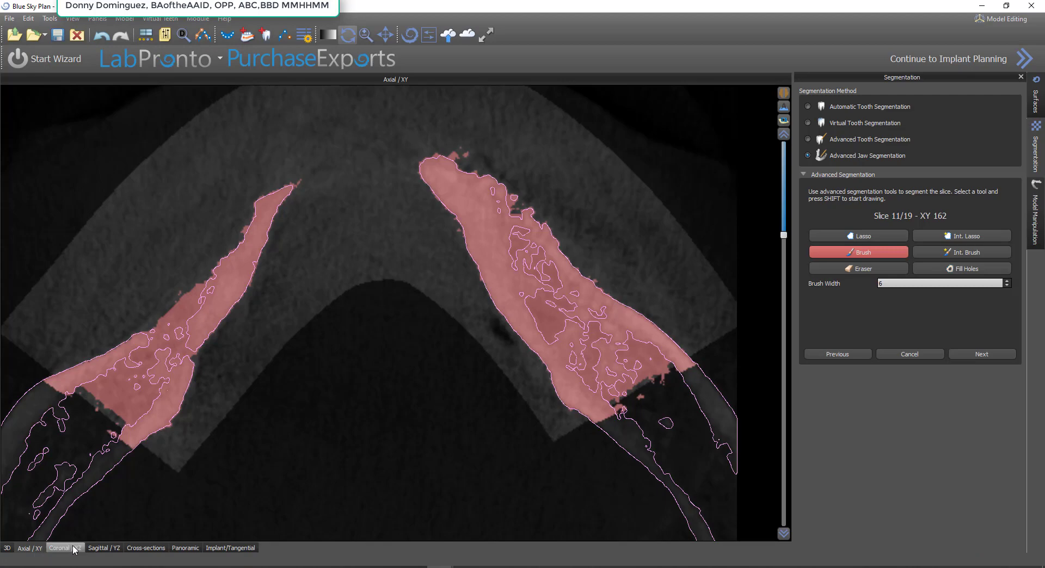
Review the segmented slices in the sagittal, axial, coronal, cross-section and tangential views for missing or uneven coverage
{"action": "left_click", "coordinate": [104, 548]}
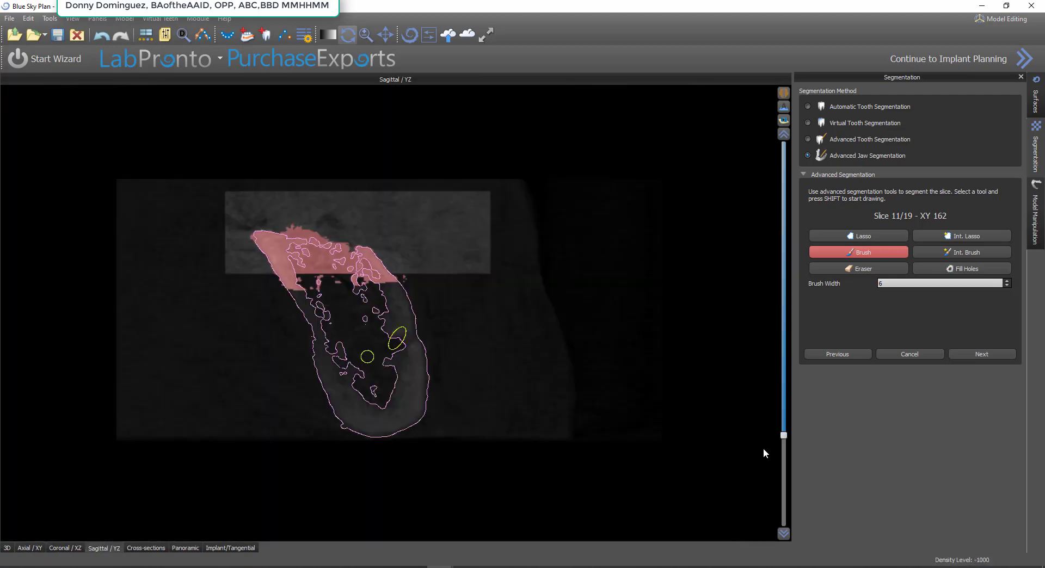
{"action": "left_click_drag", "start_coordinate": [784, 436], "coordinate": [803, 385]}
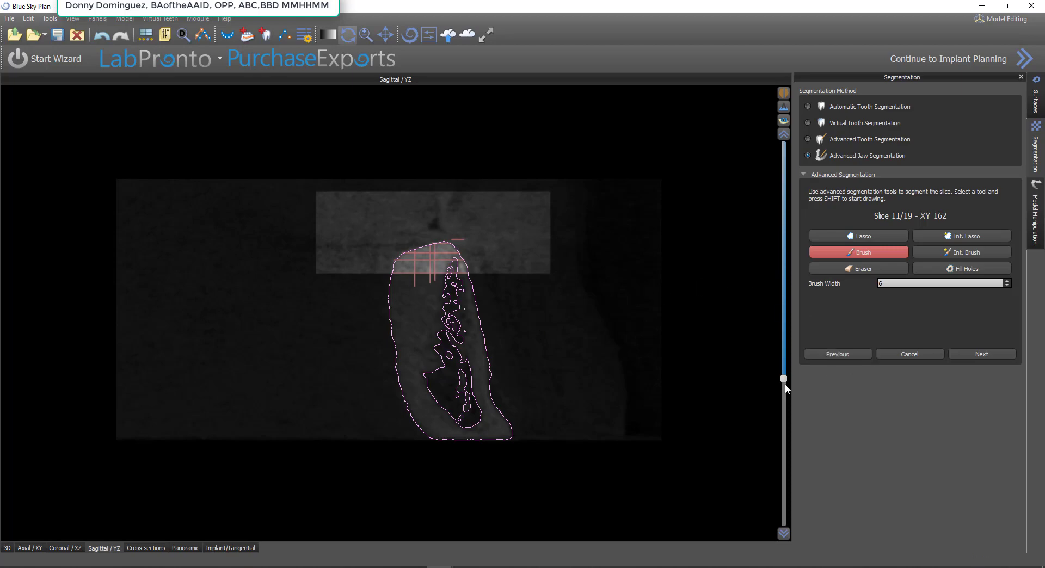
{"action": "left_click", "coordinate": [836, 354]}
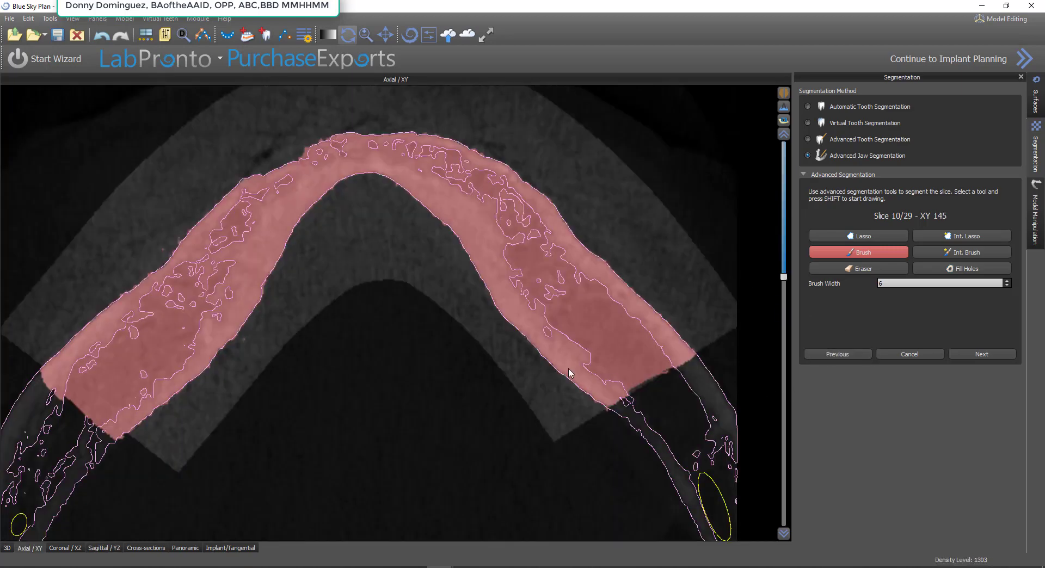
{"action": "left_click", "coordinate": [75, 549]}
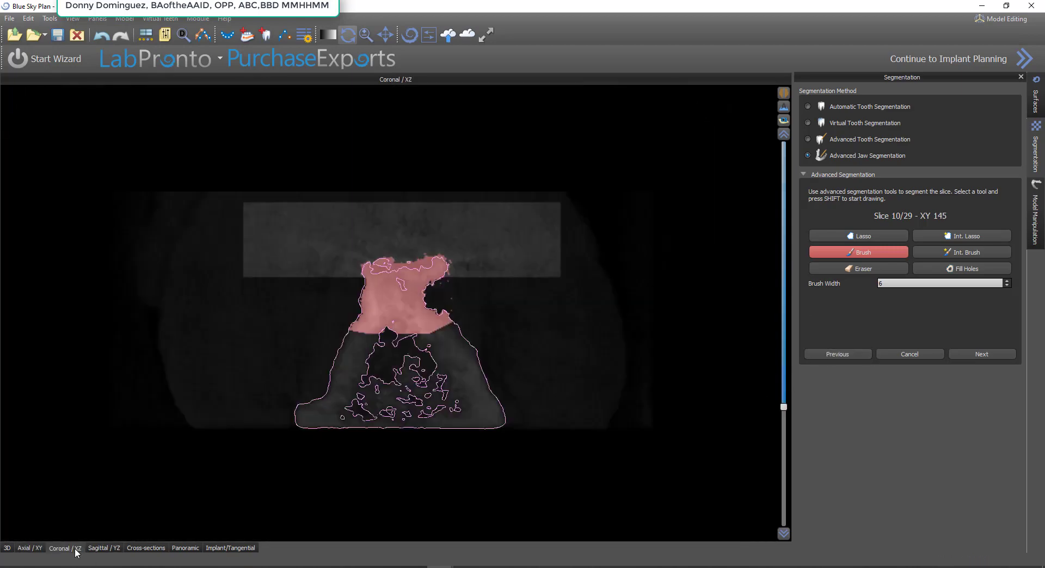
{"action": "left_click", "coordinate": [105, 549]}
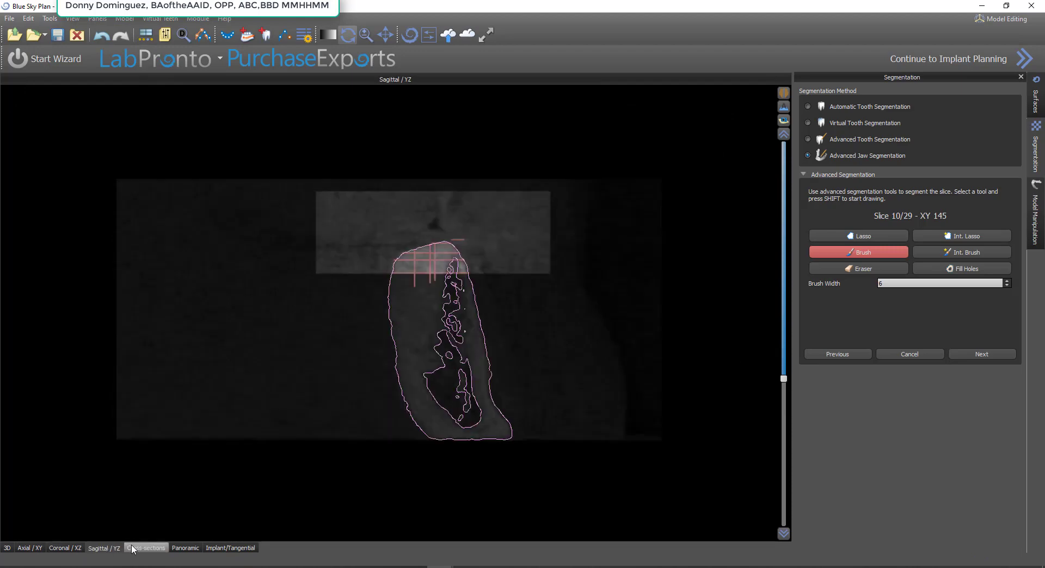
{"action": "left_click", "coordinate": [132, 549]}
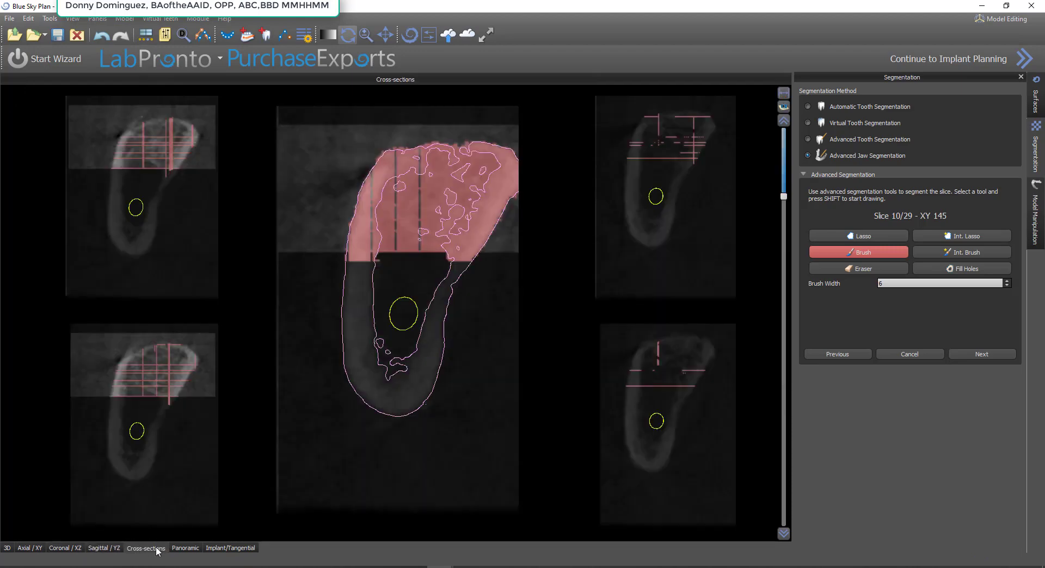
{"action": "left_click", "coordinate": [181, 548]}
{"action": "left_click", "coordinate": [238, 548]}
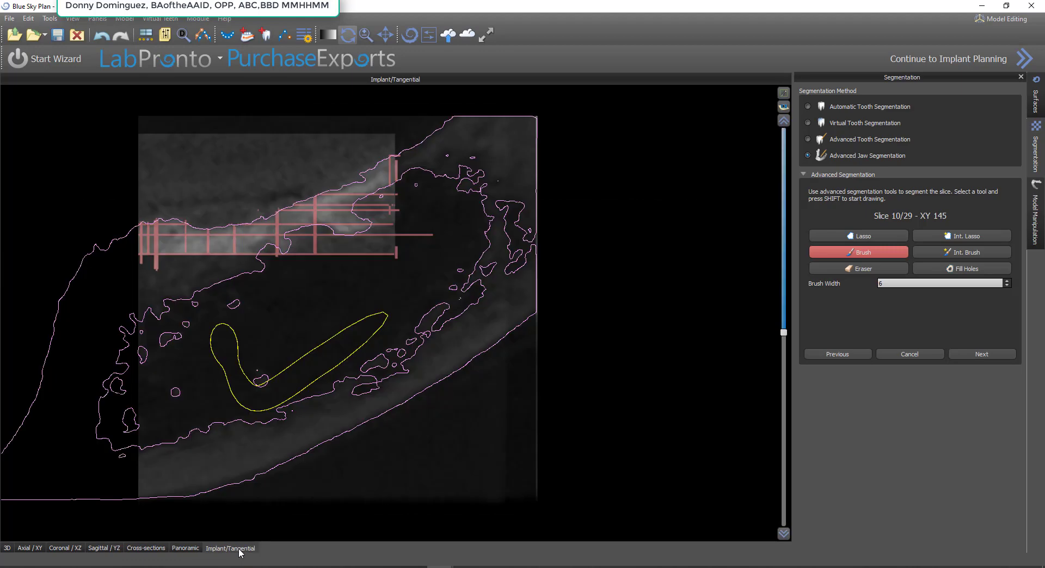
{"action": "left_click", "coordinate": [30, 548]}
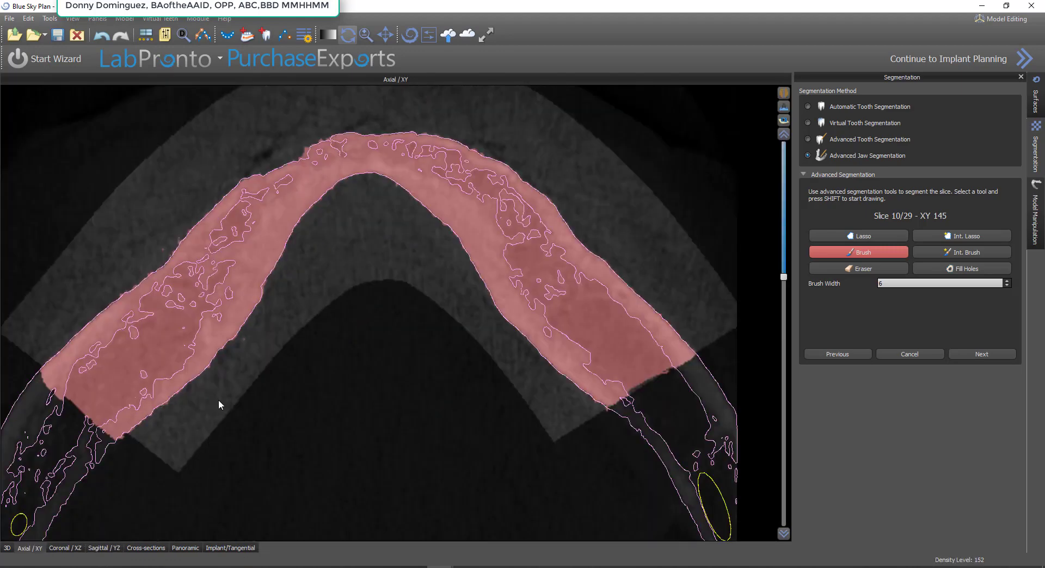
Cut the excess brushed area off the thin ridge's outer border on the high axial slice with the subtracting Lasso, then restore add mode
{"action": "scroll", "coordinate": [218, 403], "scroll_direction": "up", "scroll_amount": 5}
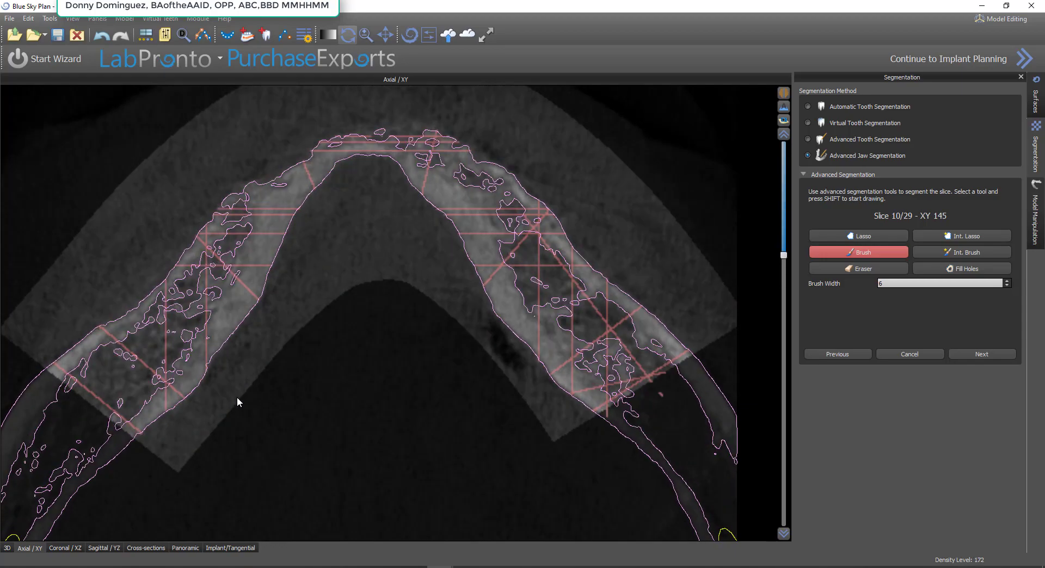
{"action": "scroll", "coordinate": [245, 401], "scroll_direction": "up", "scroll_amount": 5}
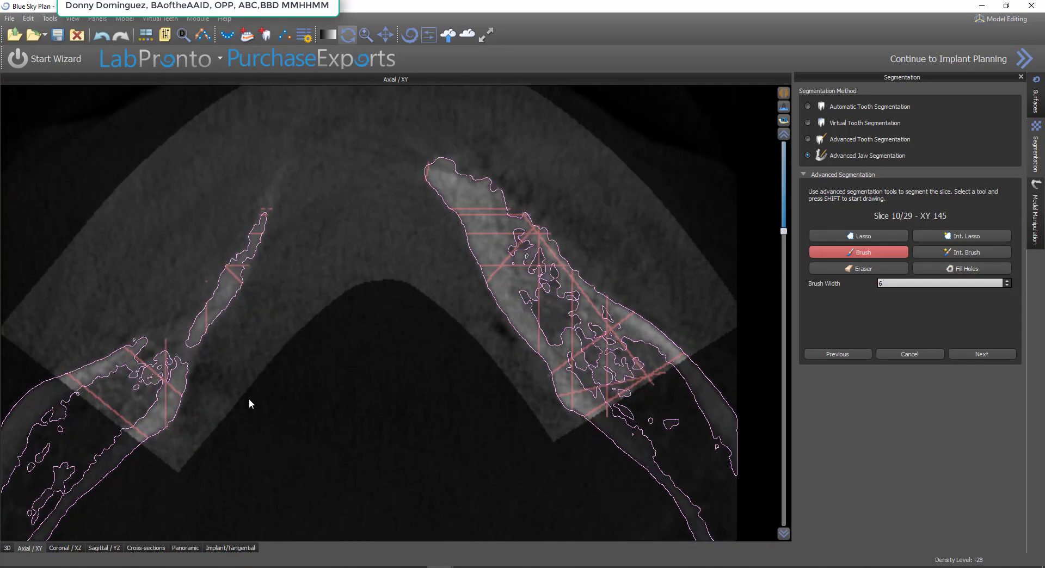
{"action": "scroll", "coordinate": [249, 398], "scroll_direction": "down", "scroll_amount": 1}
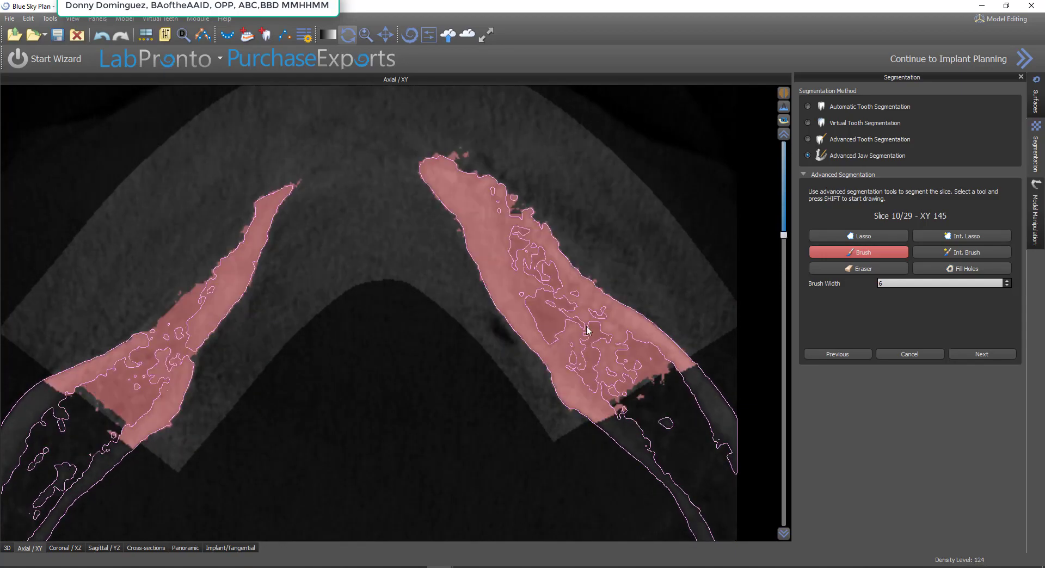
{"action": "left_click", "coordinate": [854, 269]}
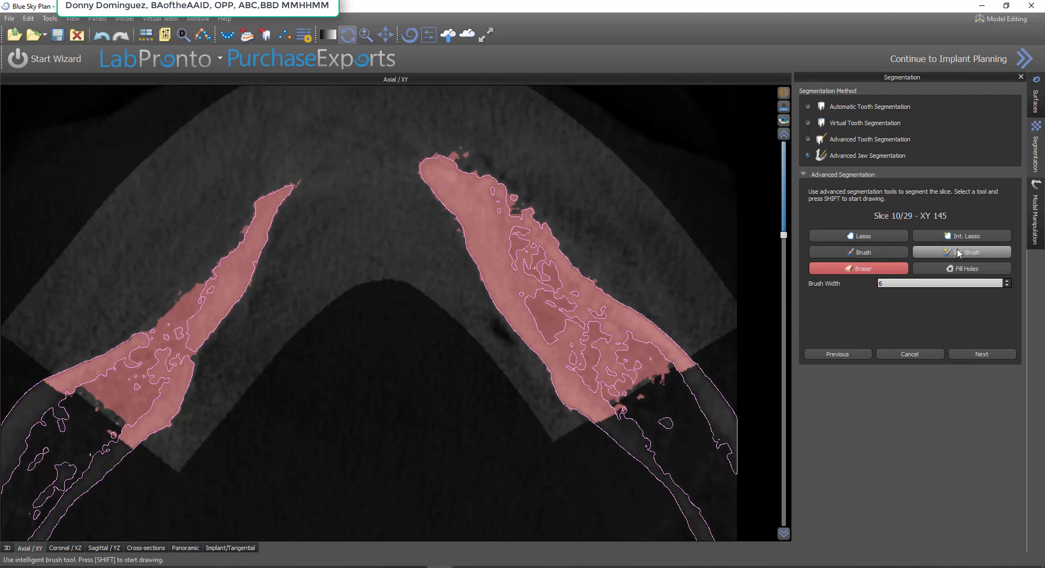
{"action": "left_click", "coordinate": [903, 235]}
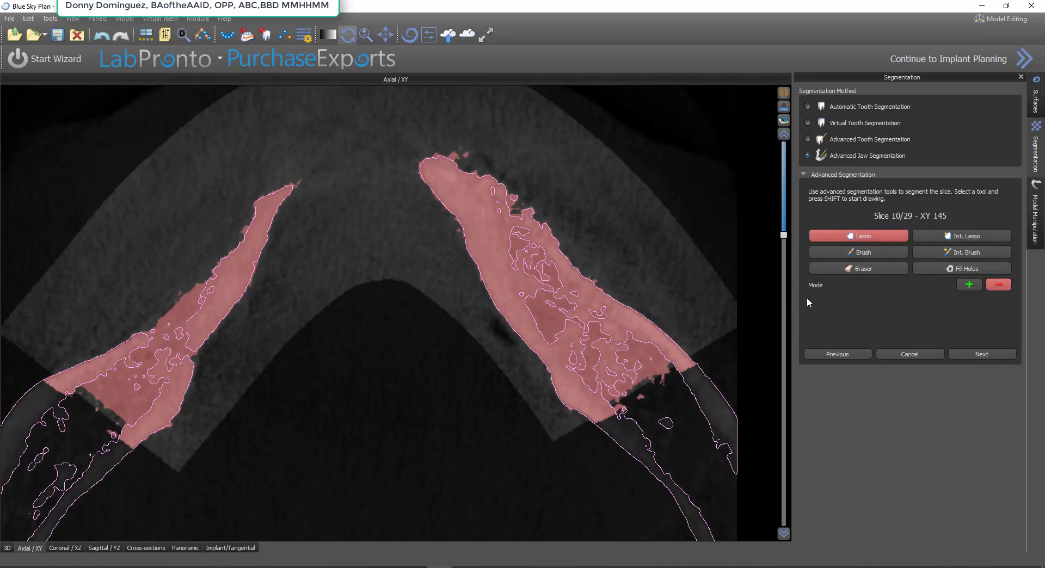
{"action": "mouse_move", "coordinate": [206, 276]}
{"action": "left_mouse_down", "text": "shift"}
{"action": "mouse_move", "coordinate": [174, 322]}
{"action": "mouse_move", "coordinate": [119, 326]}
{"action": "left_mouse_up", "text": "shift"}
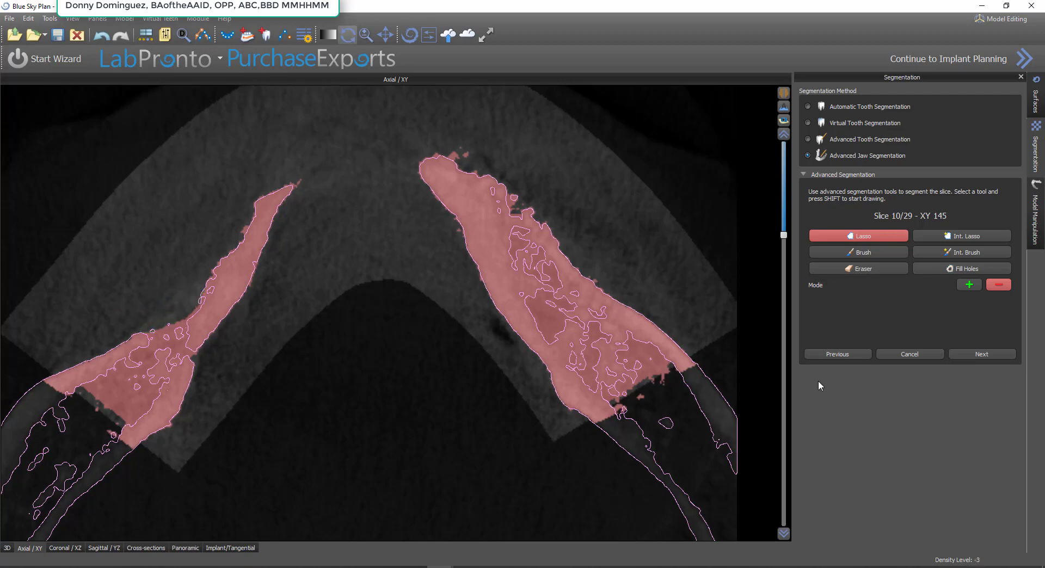
{"action": "left_click", "coordinate": [970, 286]}
Check the tangential slices, advance to the last segmented slice, 29/29, and start the 3D segmentation of the jaw
{"action": "left_click", "coordinate": [230, 548]}
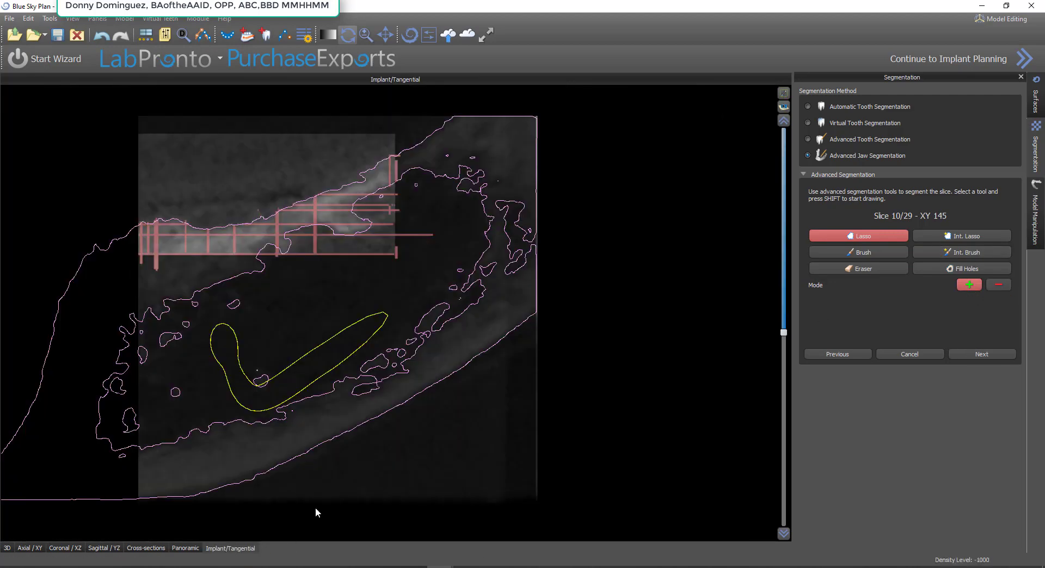
{"action": "scroll", "coordinate": [340, 395], "scroll_direction": "down", "scroll_amount": 3}
{"action": "scroll", "coordinate": [338, 400], "scroll_direction": "down", "scroll_amount": 3}
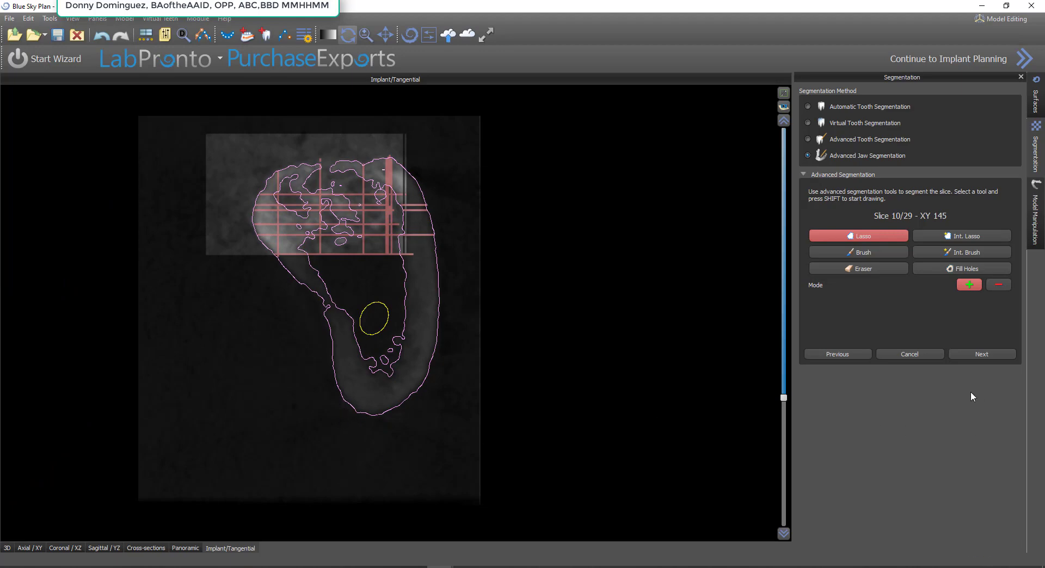
{"action": "left_click", "coordinate": [982, 355]}
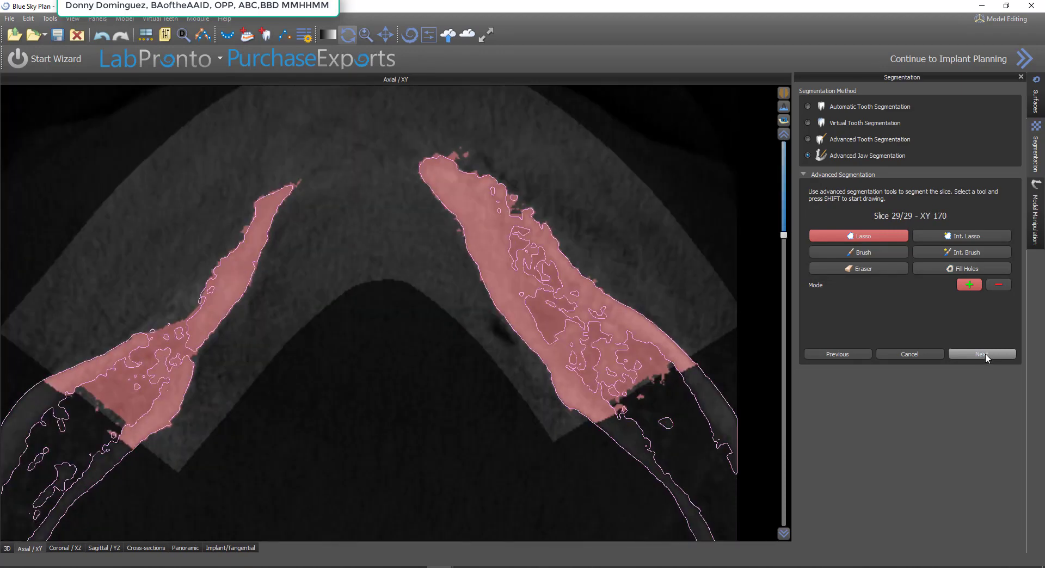
{"action": "left_click", "coordinate": [983, 354]}
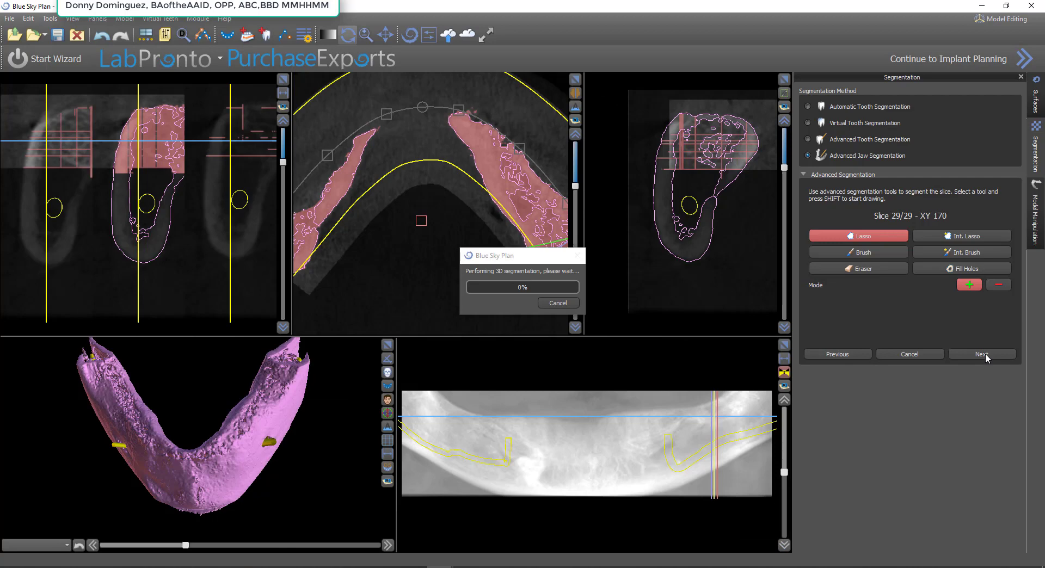
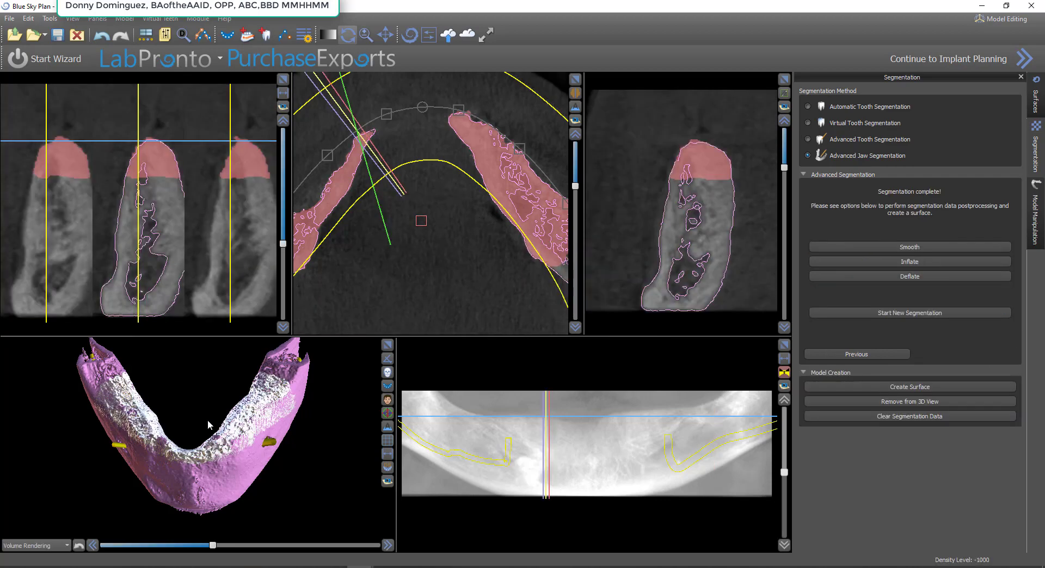
Smooth the completed jaw segmentation data and create a surface model from it
{"action": "left_click_drag", "start_coordinate": [197, 445], "coordinate": [261, 464]}
{"action": "scroll", "coordinate": [290, 437], "scroll_direction": "up", "scroll_amount": 1}
{"action": "left_click", "coordinate": [1035, 98]}
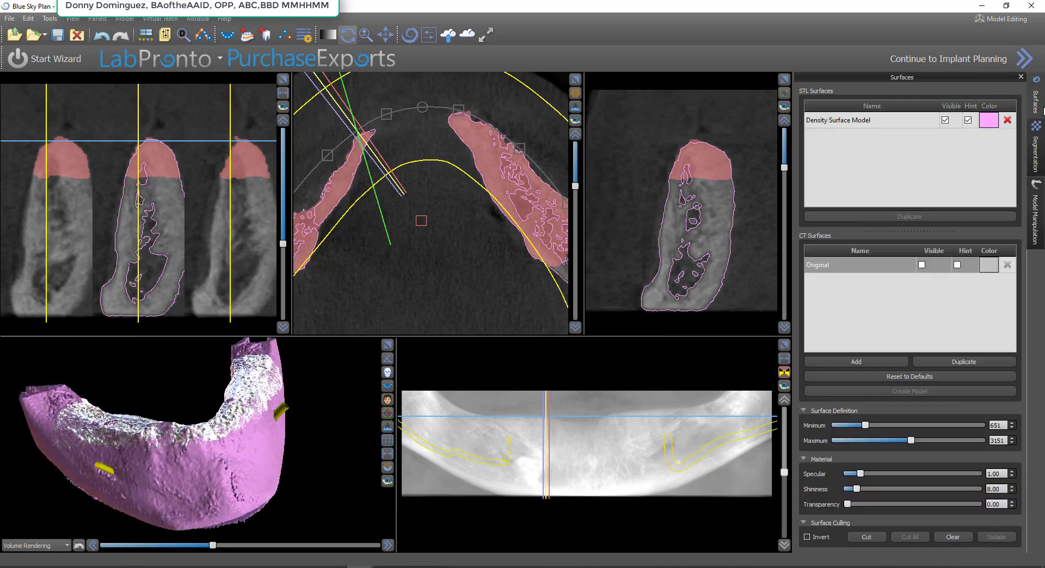
{"action": "left_click", "coordinate": [1037, 157]}
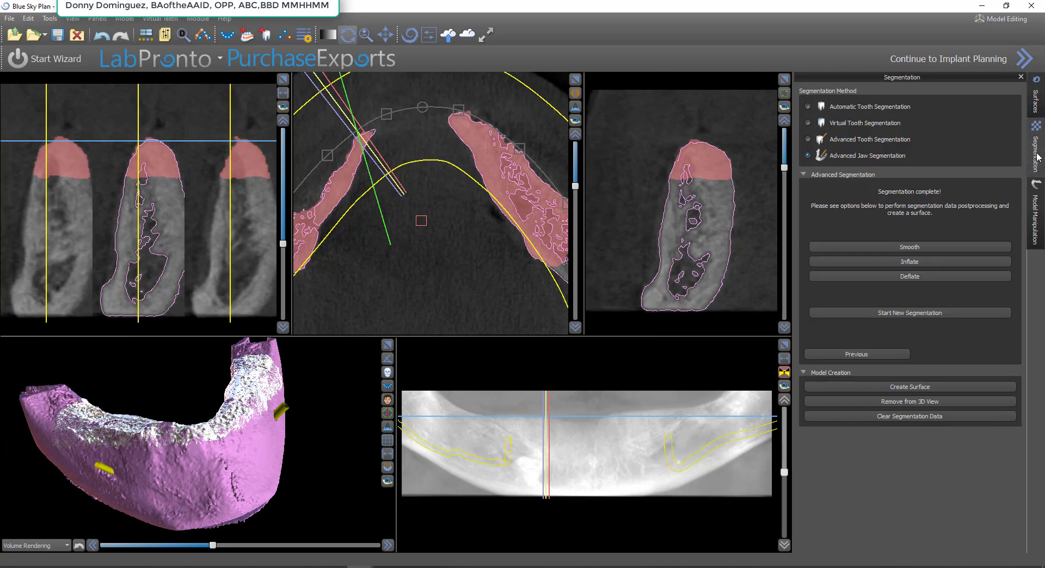
{"action": "left_click", "coordinate": [907, 247]}
{"action": "left_click", "coordinate": [907, 248]}
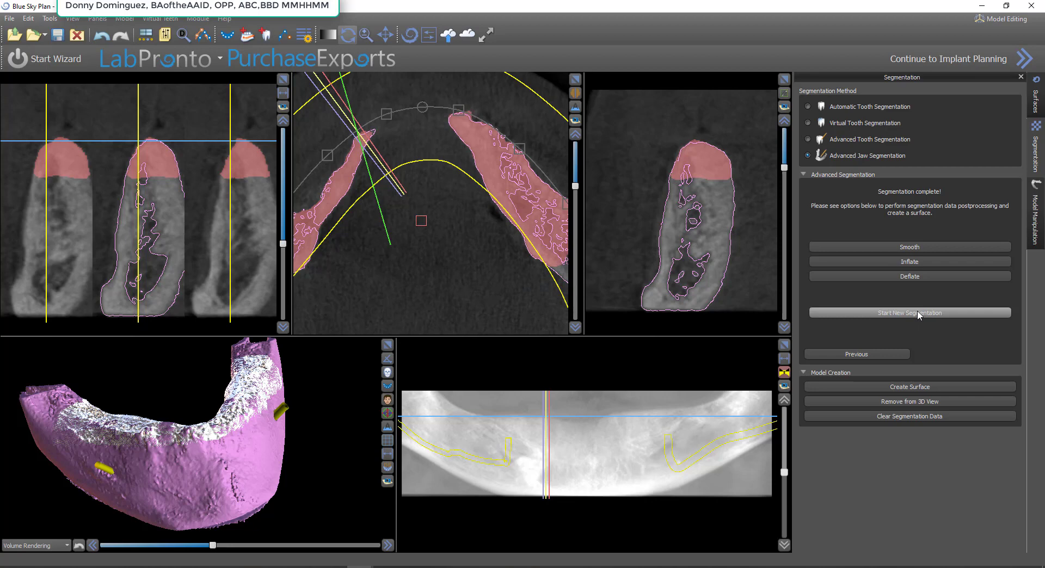
{"action": "left_click", "coordinate": [922, 385]}
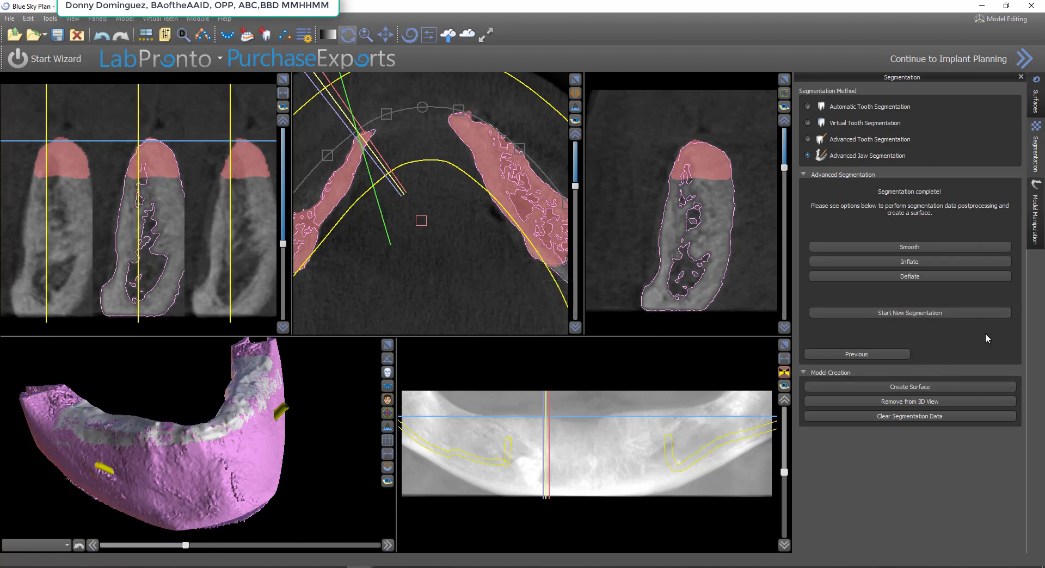
Recolour the Bone Model surface blue (#55aaff) and check how it sits on the density surface's ridge from both sides
{"action": "left_click", "coordinate": [1035, 103]}
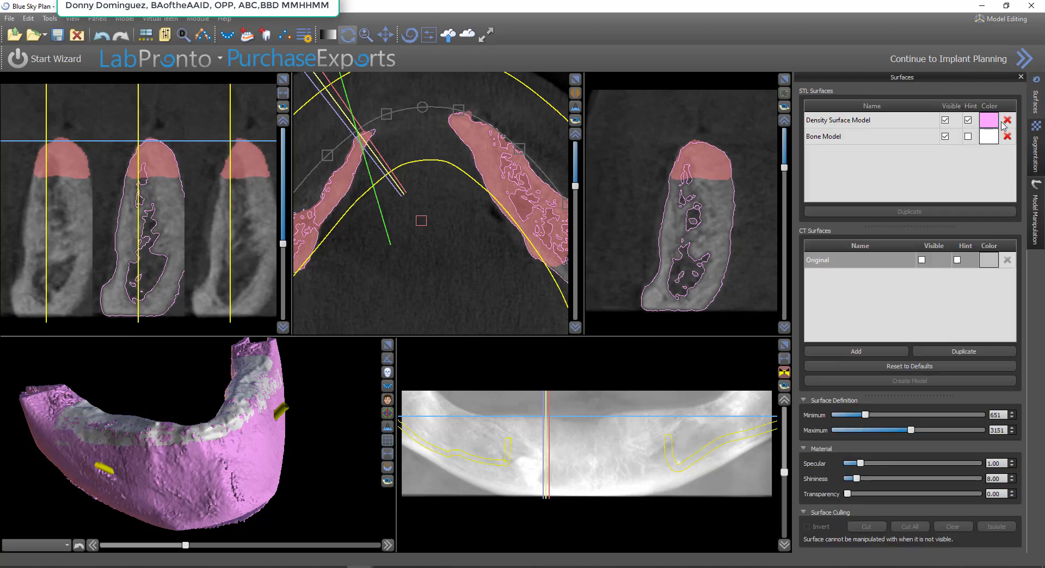
{"action": "left_click", "coordinate": [987, 139]}
{"action": "left_click", "coordinate": [454, 266]}
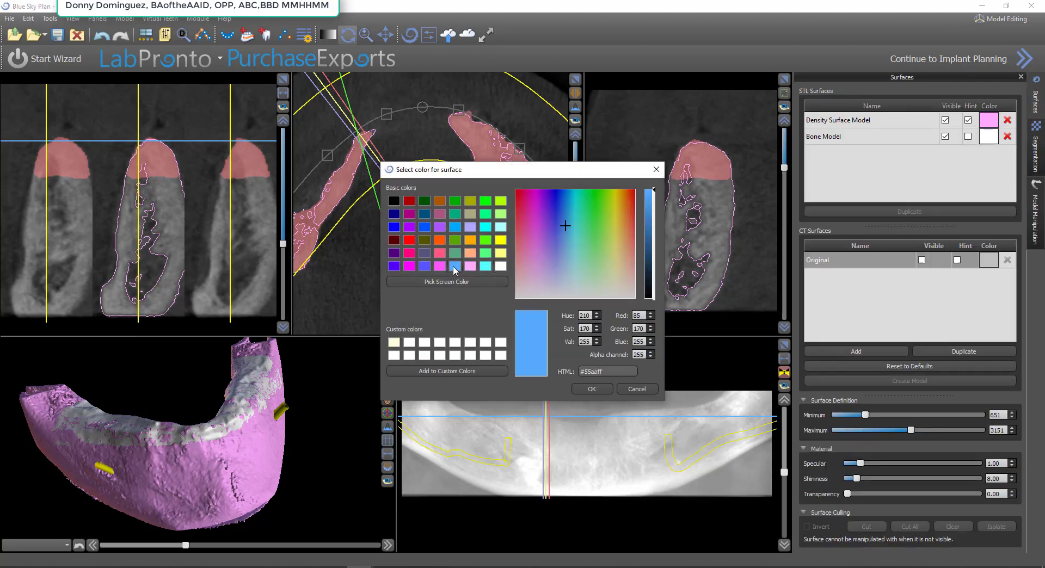
{"action": "left_click", "coordinate": [592, 389]}
{"action": "left_click_drag", "start_coordinate": [342, 468], "coordinate": [236, 459]}
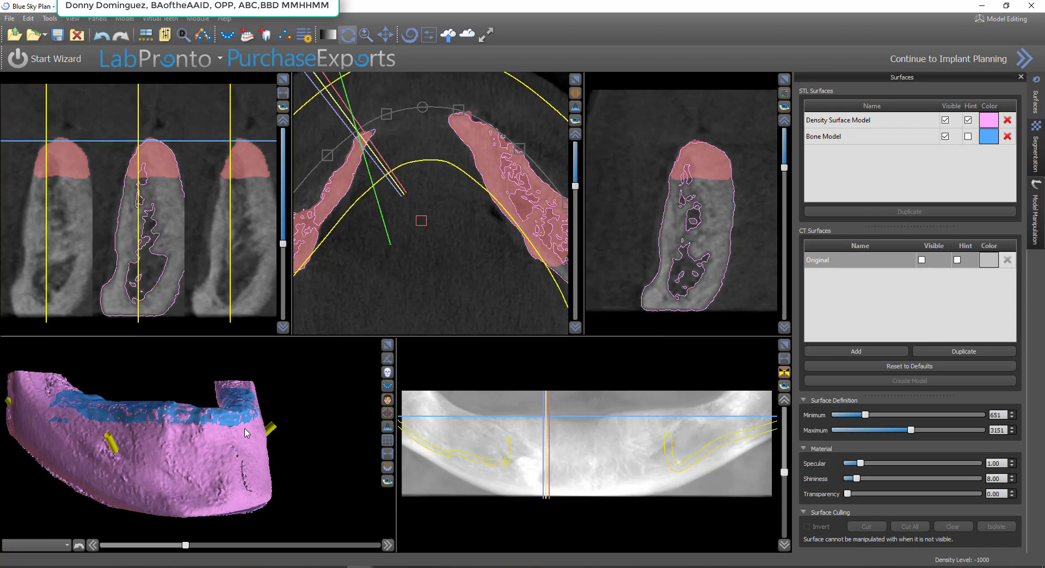
{"action": "left_click_drag", "start_coordinate": [266, 371], "coordinate": [342, 456]}
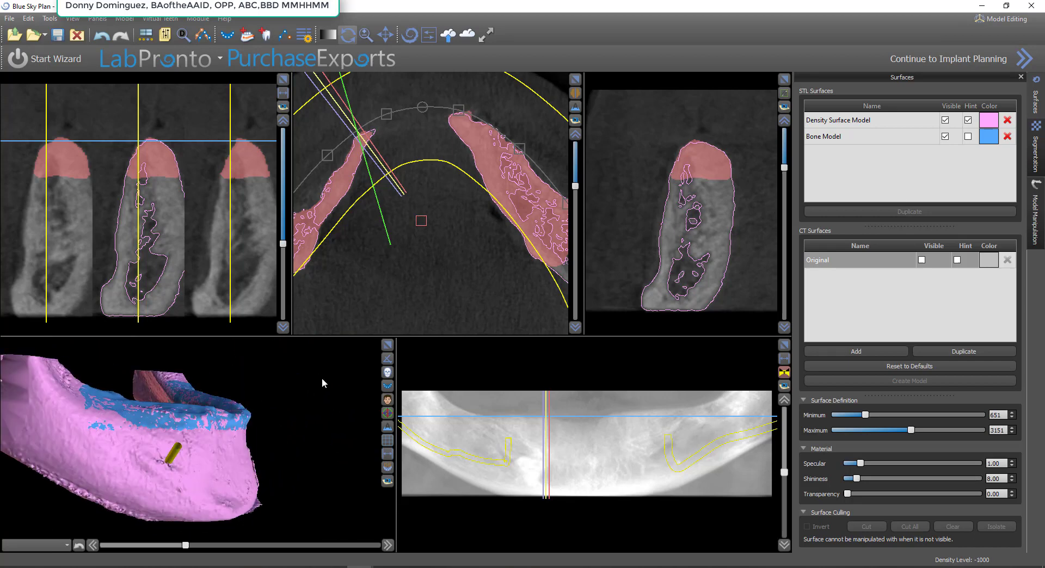
Export both nerves, the Density Surface Model and the Bone Model at standard quality to an STL file named SEGMENTED JAW
{"action": "left_click", "coordinate": [12, 21]}
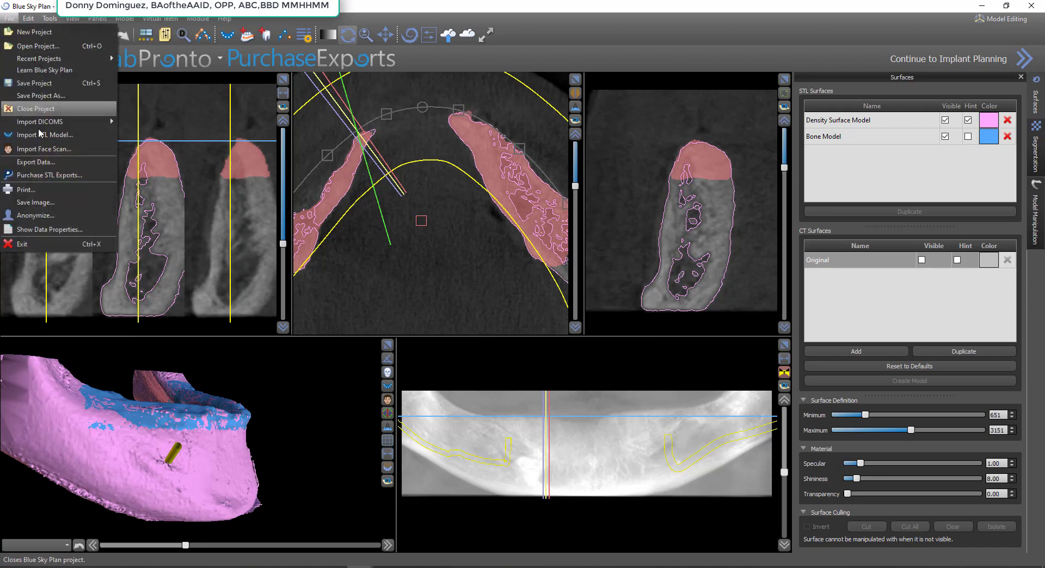
{"action": "left_click", "coordinate": [53, 164]}
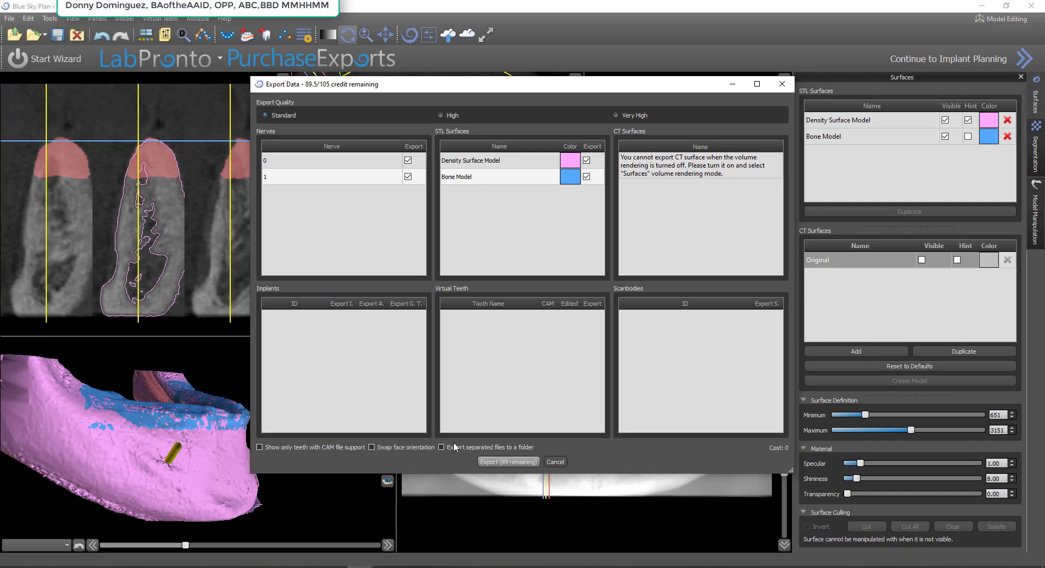
{"action": "left_click", "coordinate": [511, 462]}
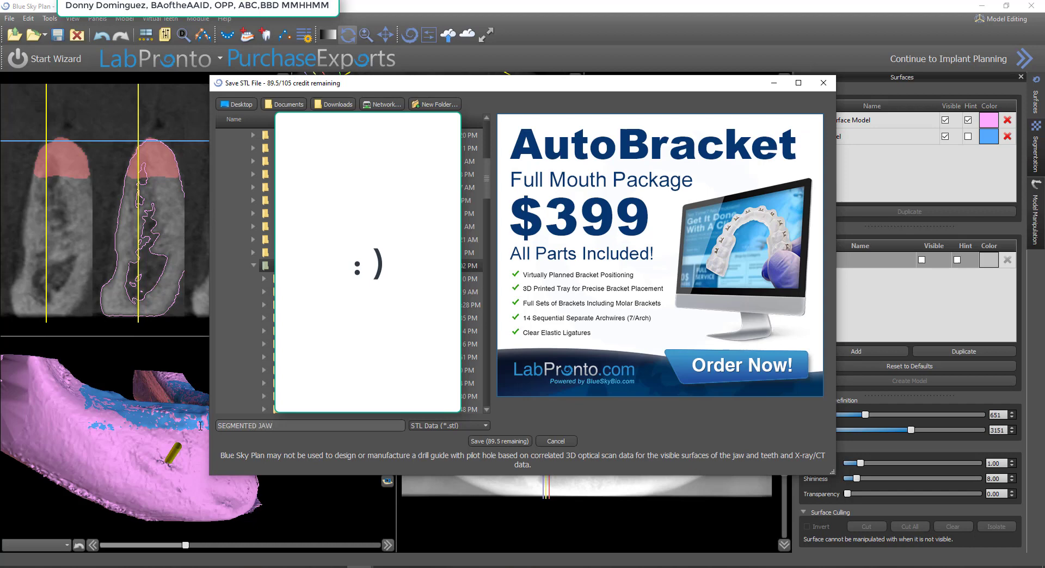
{"action": "left_click", "coordinate": [512, 443]}
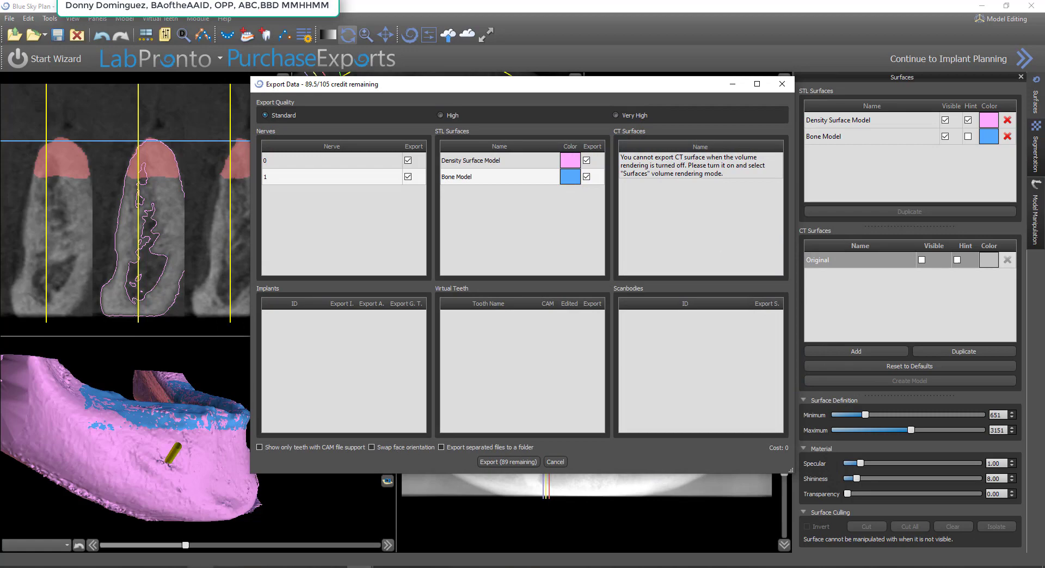
Switch to Autodesk Meshmixer and import SEGMENTED JAW.stl from the Downloads folder
{"action": "mouse_move", "coordinate": [147, 567]}
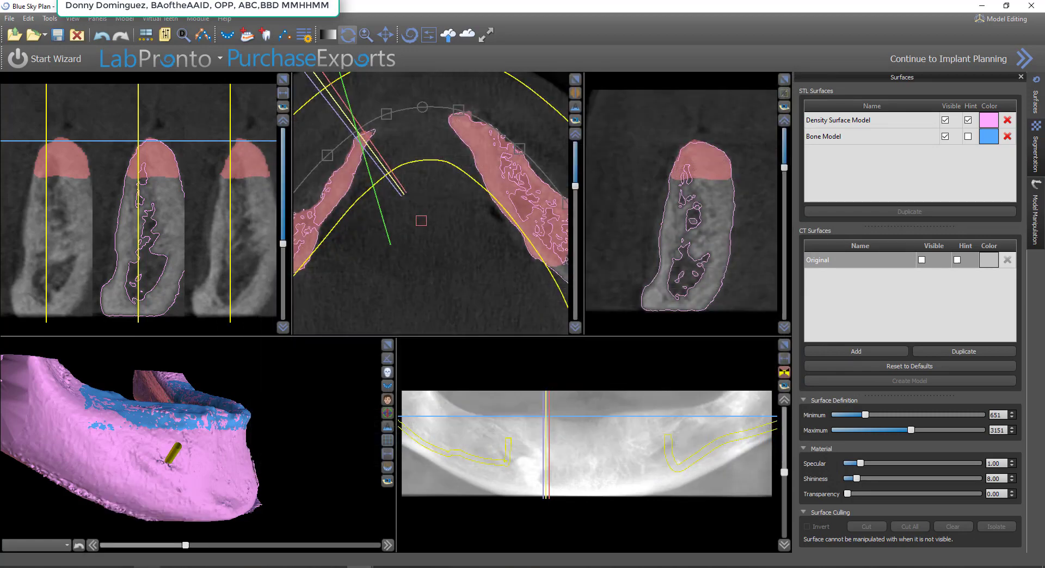
{"action": "left_click", "coordinate": [147, 567]}
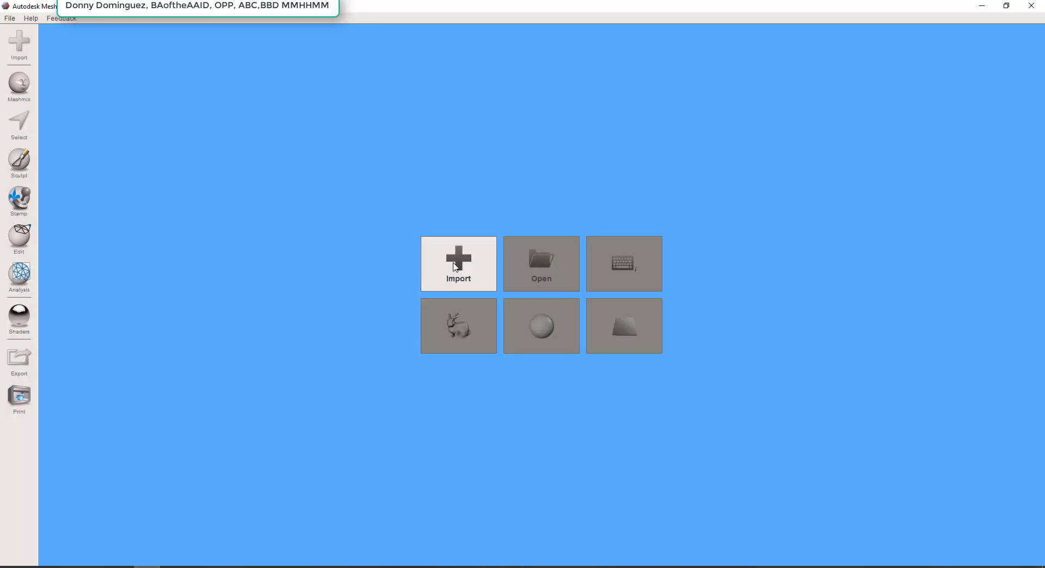
{"action": "left_click", "coordinate": [456, 267]}
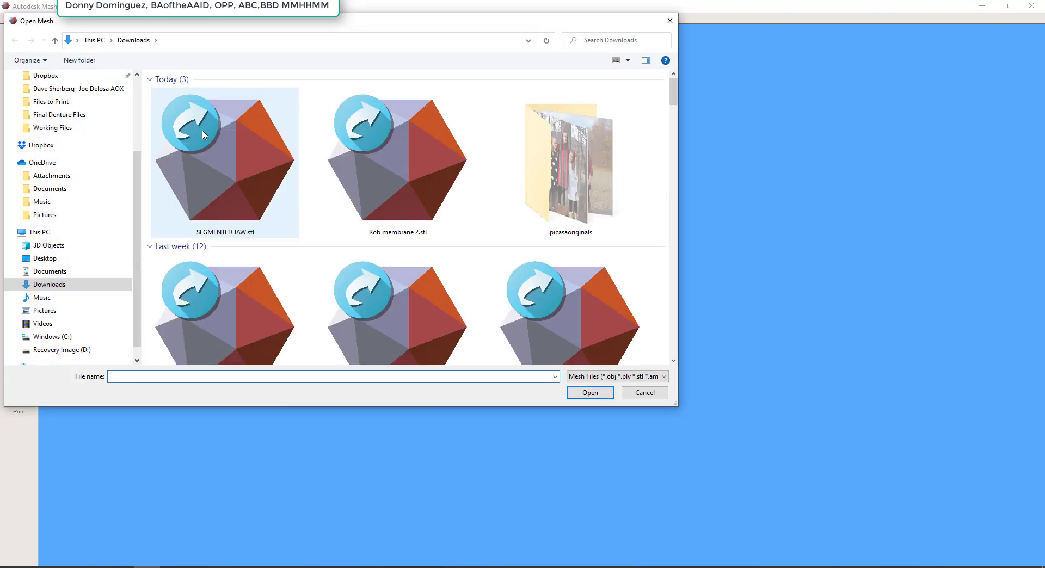
{"action": "double_click", "coordinate": [212, 160]}
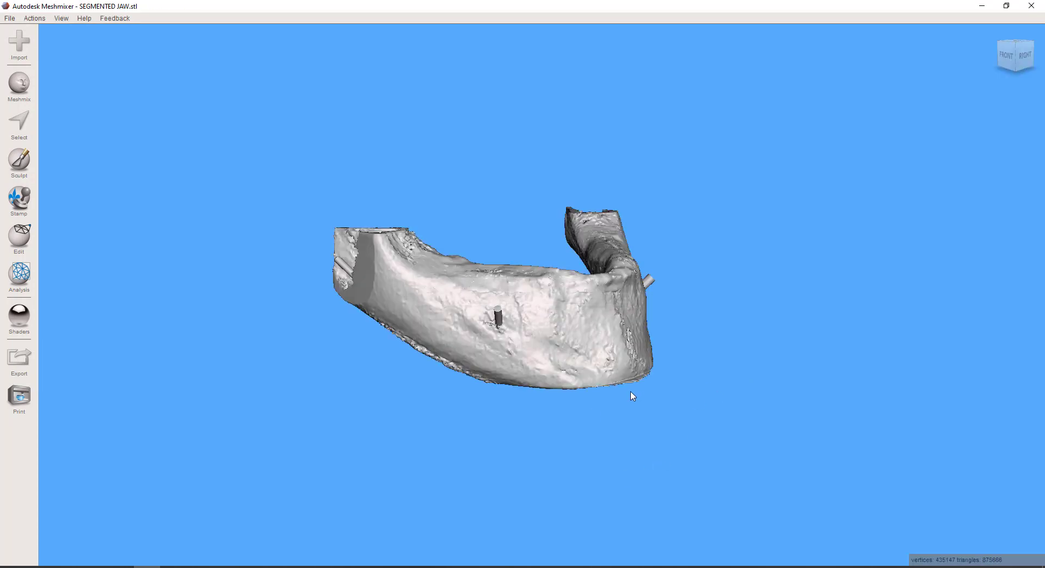
Select both nerve tubes protruding from the jaw with a size 27 brush, expanding the selection to all their connected faces
{"action": "mouse_move", "coordinate": [631, 396]}
{"action": "right_mouse_down"}
{"action": "mouse_move", "coordinate": [471, 443]}
{"action": "mouse_move", "coordinate": [661, 315]}
{"action": "mouse_move", "coordinate": [573, 378]}
{"action": "mouse_move", "coordinate": [550, 489]}
{"action": "mouse_move", "coordinate": [626, 421]}
{"action": "mouse_move", "coordinate": [618, 399]}
{"action": "right_mouse_up"}
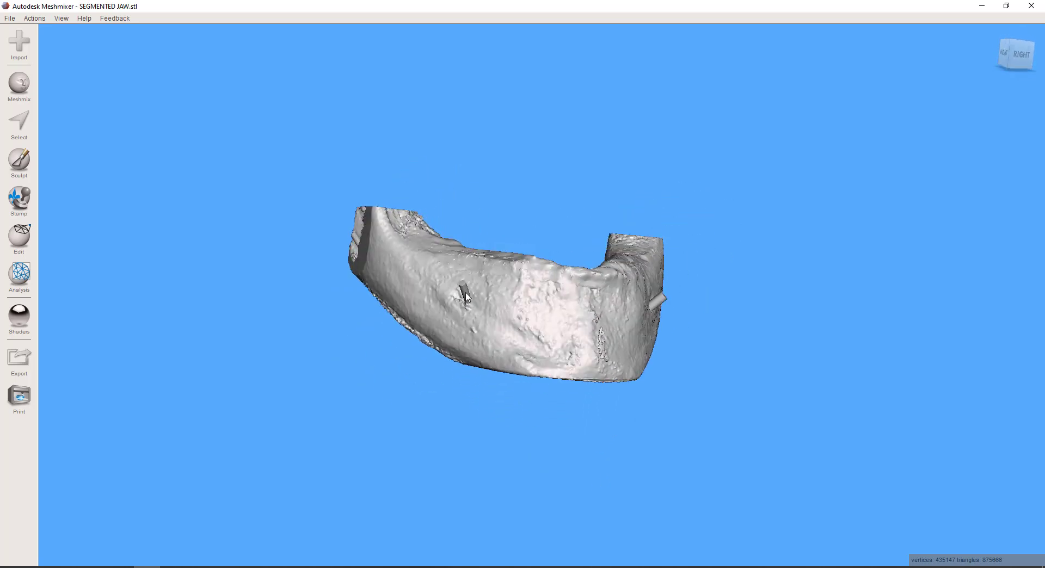
{"action": "left_click", "coordinate": [24, 128]}
{"action": "scroll", "coordinate": [466, 275], "scroll_direction": "up", "scroll_amount": 5}
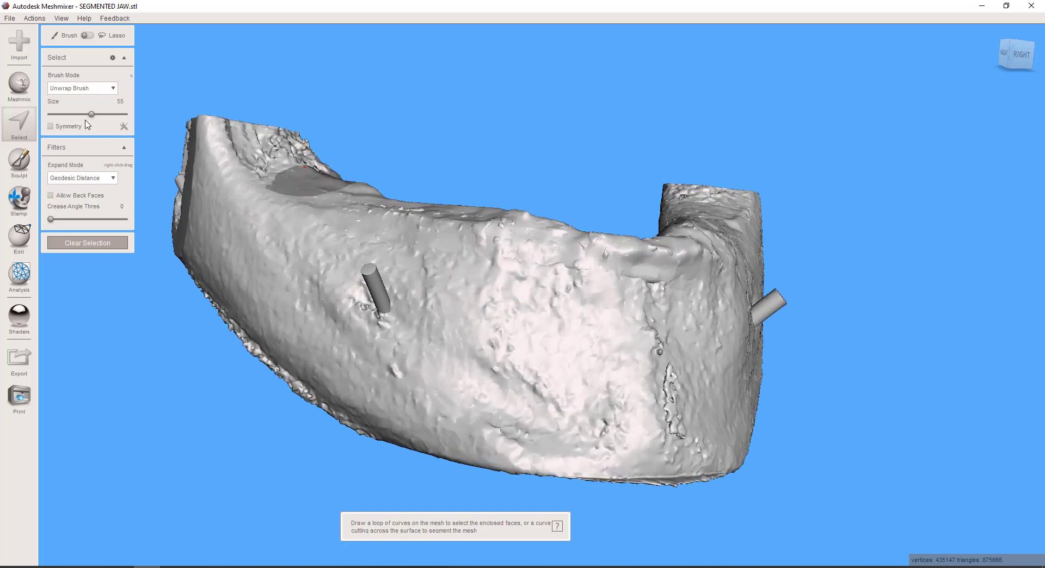
{"action": "left_click", "coordinate": [71, 115]}
{"action": "left_click", "coordinate": [371, 275]}
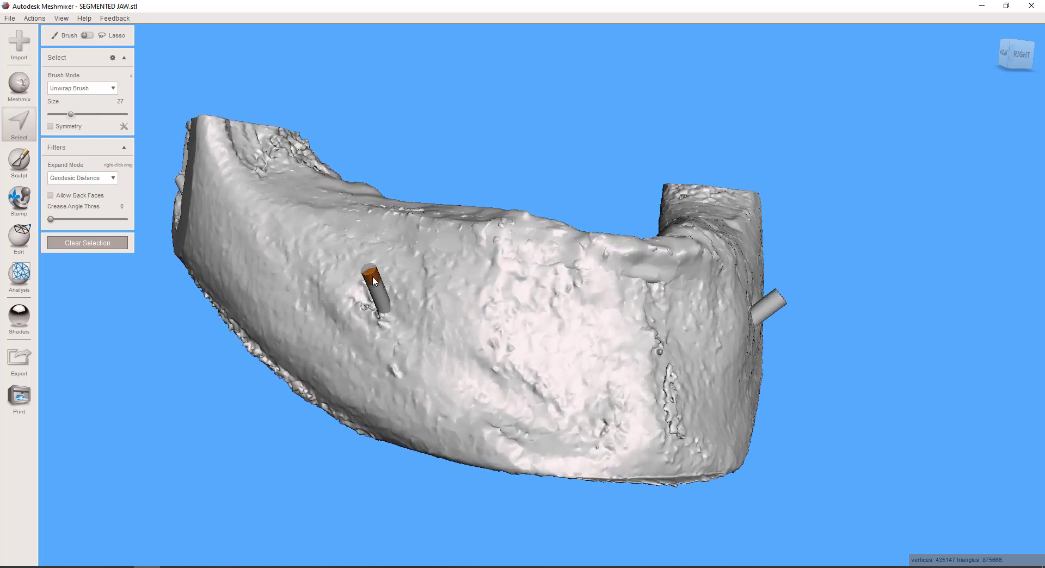
{"action": "right_click_drag", "start_coordinate": [860, 294], "coordinate": [811, 289]}
{"action": "left_click_drag", "start_coordinate": [787, 301], "coordinate": [795, 300]}
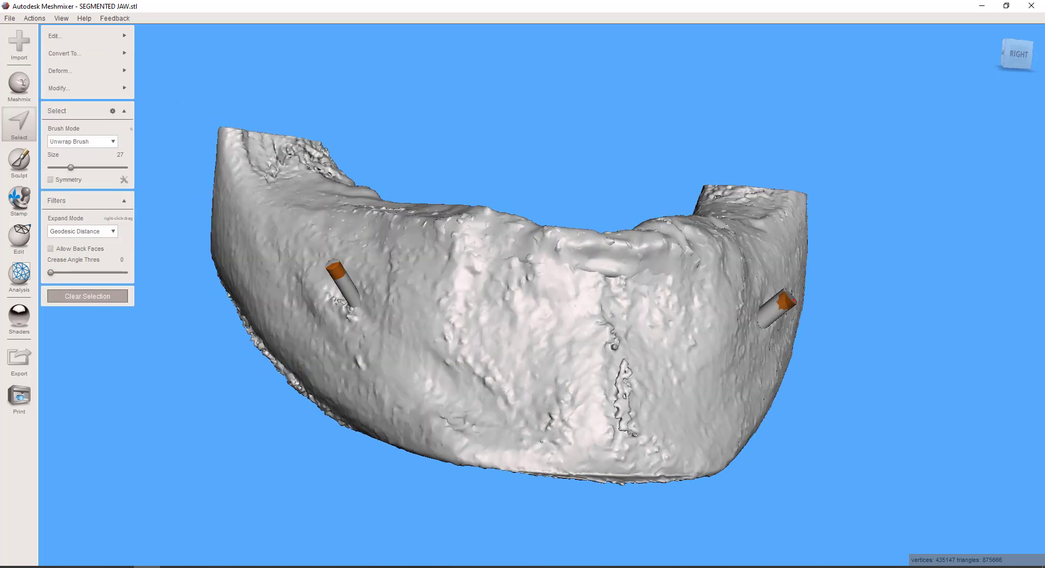
{"action": "key", "text": "e"}
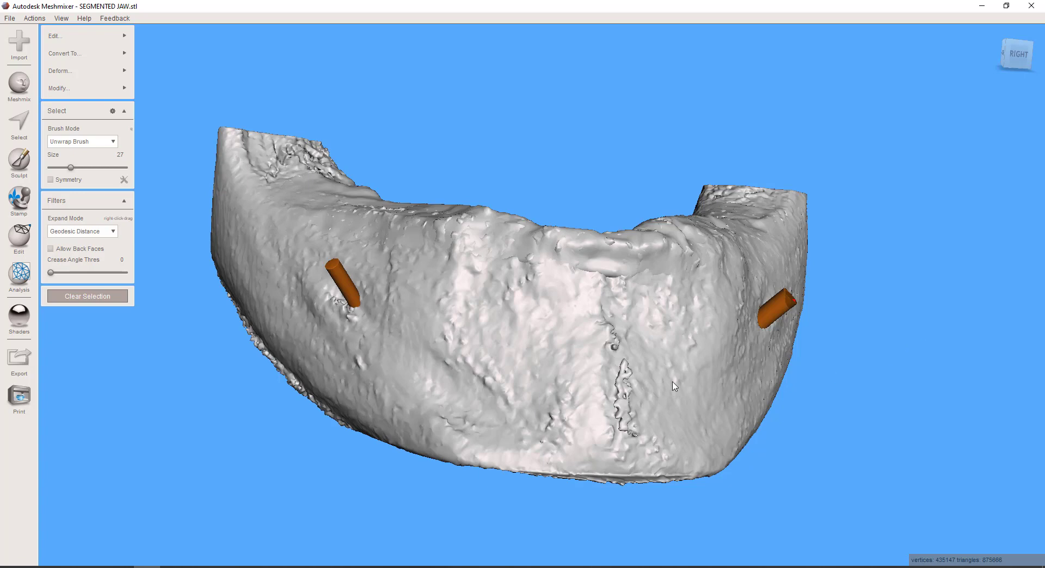
Separate the selected nerve tubes into their own object, hide it, and make the remaining jaw mesh the active object
{"action": "key", "text": "y"}
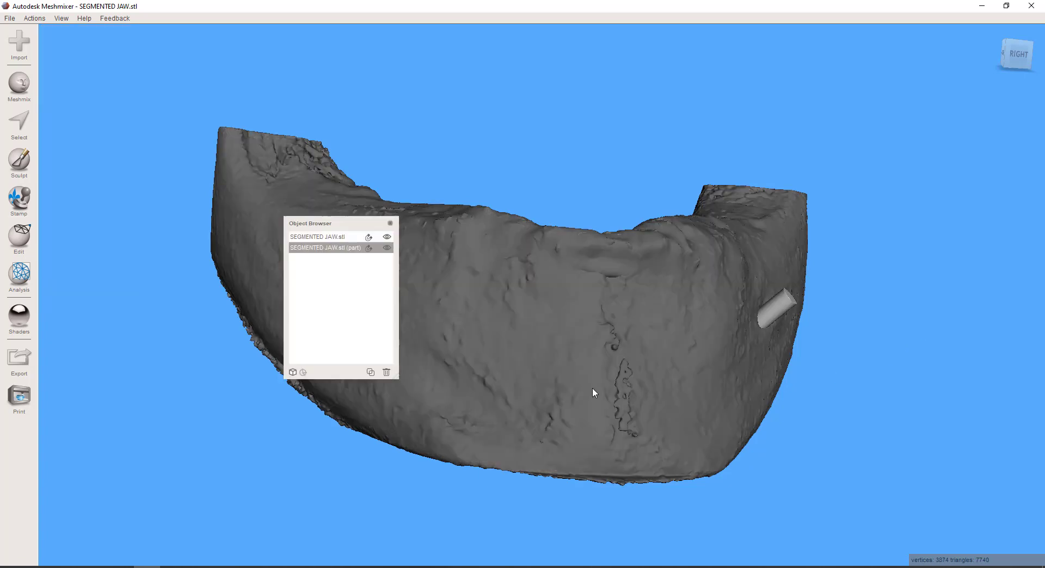
{"action": "left_click", "coordinate": [387, 248]}
{"action": "left_click", "coordinate": [341, 237]}
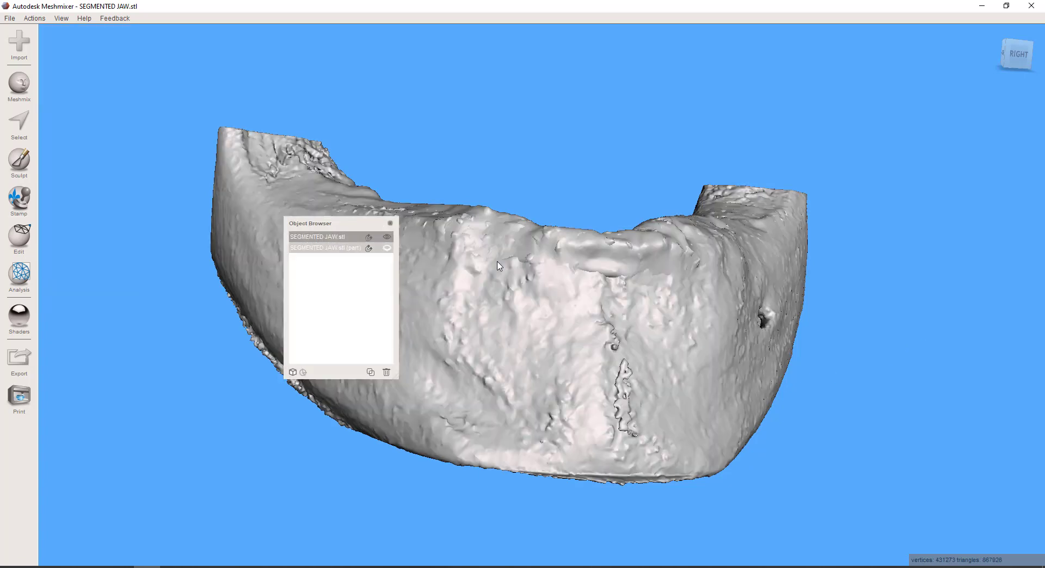
Convert the jaw with Make Solid using the Accurate type, solid accuracy 512 and mesh density 212, and accept the result
{"action": "right_click_drag", "start_coordinate": [498, 267], "coordinate": [386, 280]}
{"action": "right_click_drag", "start_coordinate": [525, 357], "coordinate": [114, 282]}
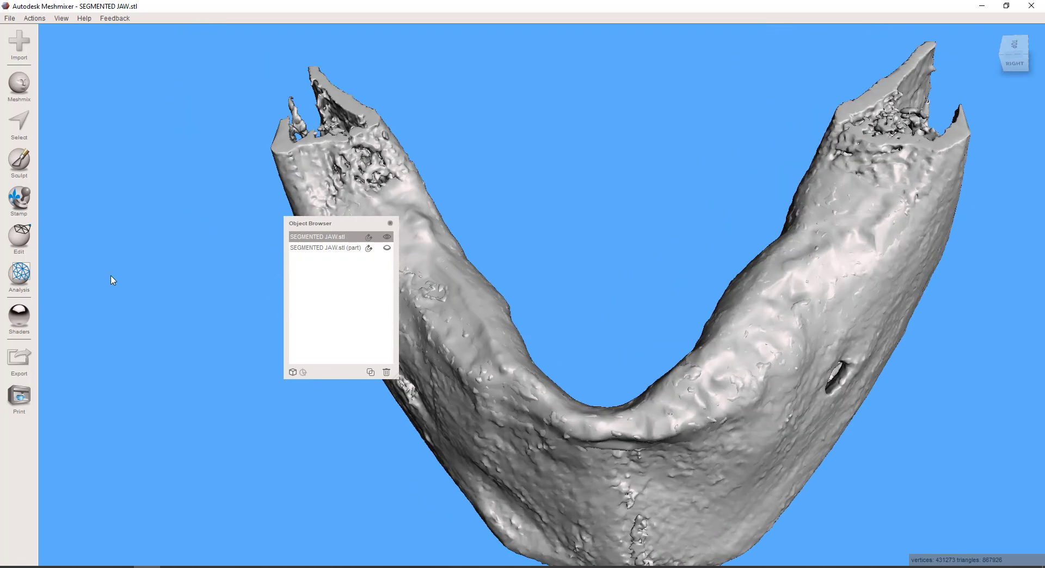
{"action": "left_click", "coordinate": [20, 240]}
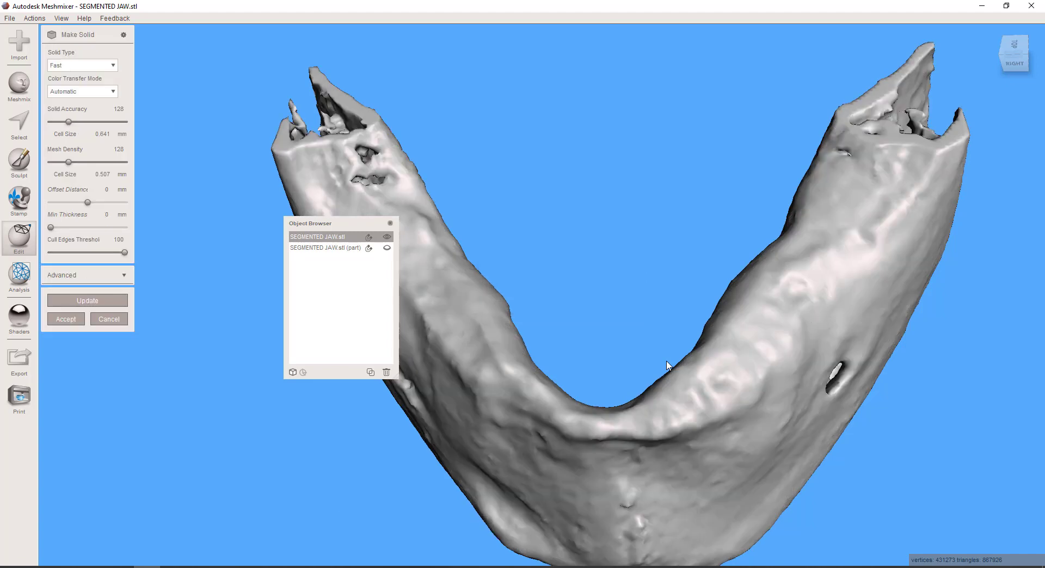
{"action": "right_click_drag", "start_coordinate": [655, 439], "coordinate": [697, 369]}
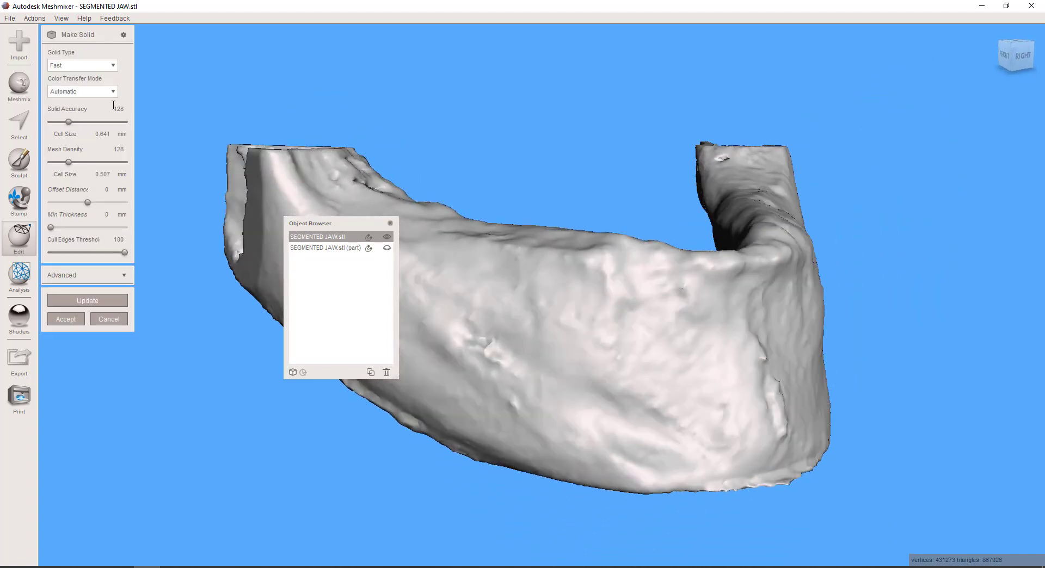
{"action": "left_click", "coordinate": [114, 66]}
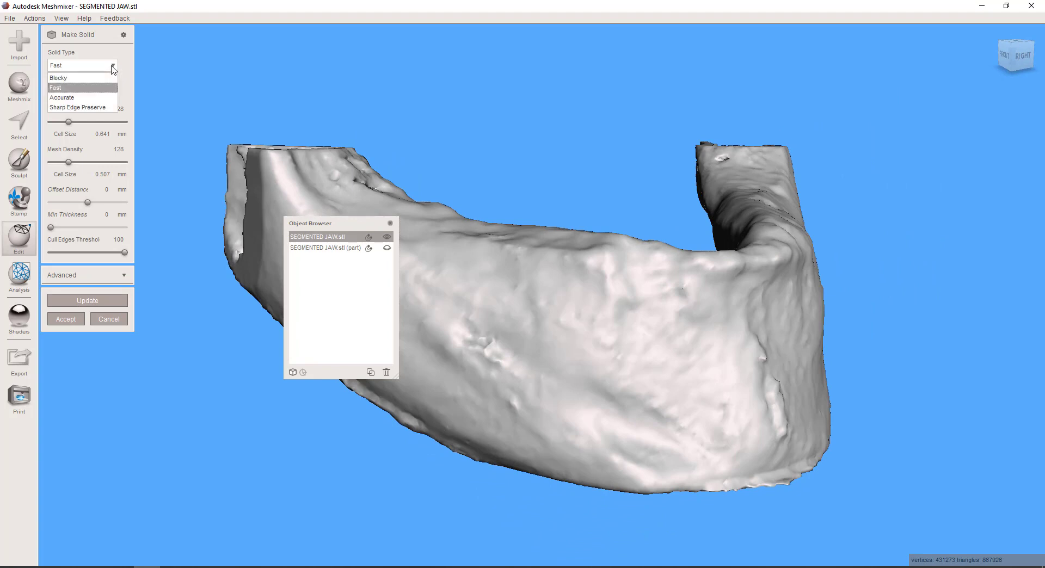
{"action": "left_click", "coordinate": [68, 98]}
{"action": "left_click_drag", "start_coordinate": [67, 122], "coordinate": [125, 121]}
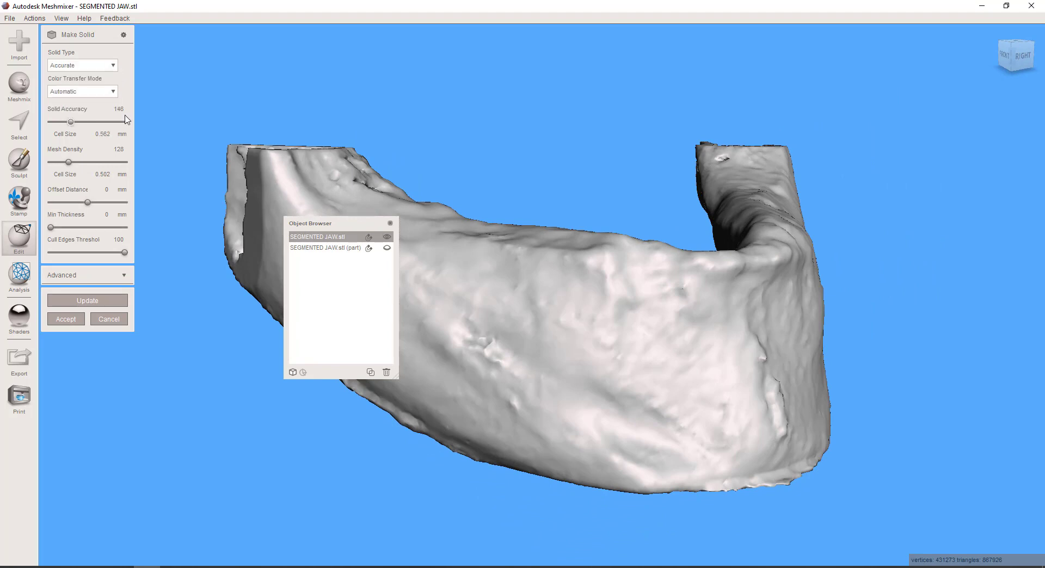
{"action": "left_click", "coordinate": [80, 161]}
{"action": "left_click", "coordinate": [96, 300]}
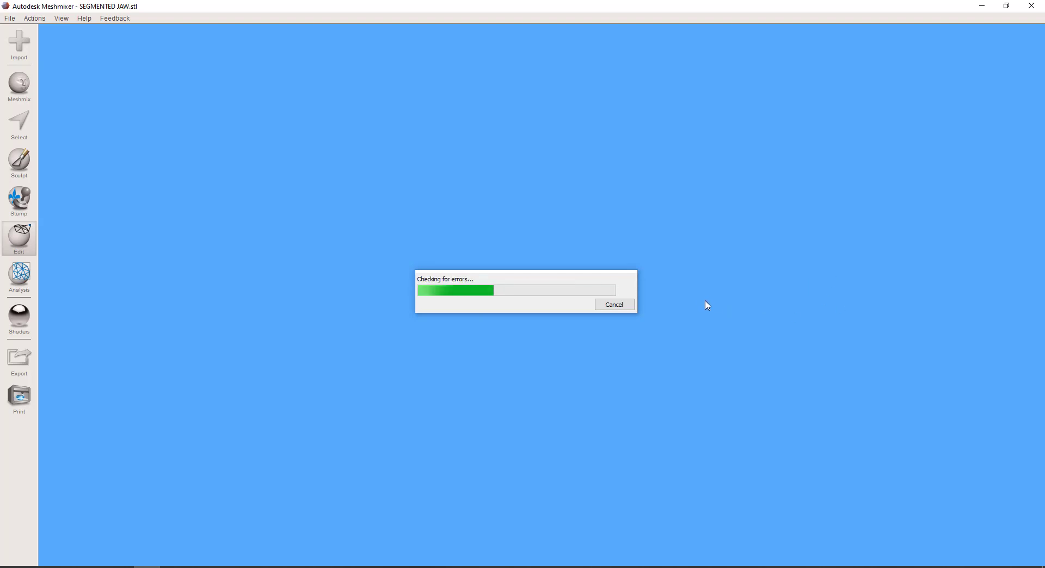
{"action": "right_click_drag", "start_coordinate": [693, 392], "coordinate": [562, 424]}
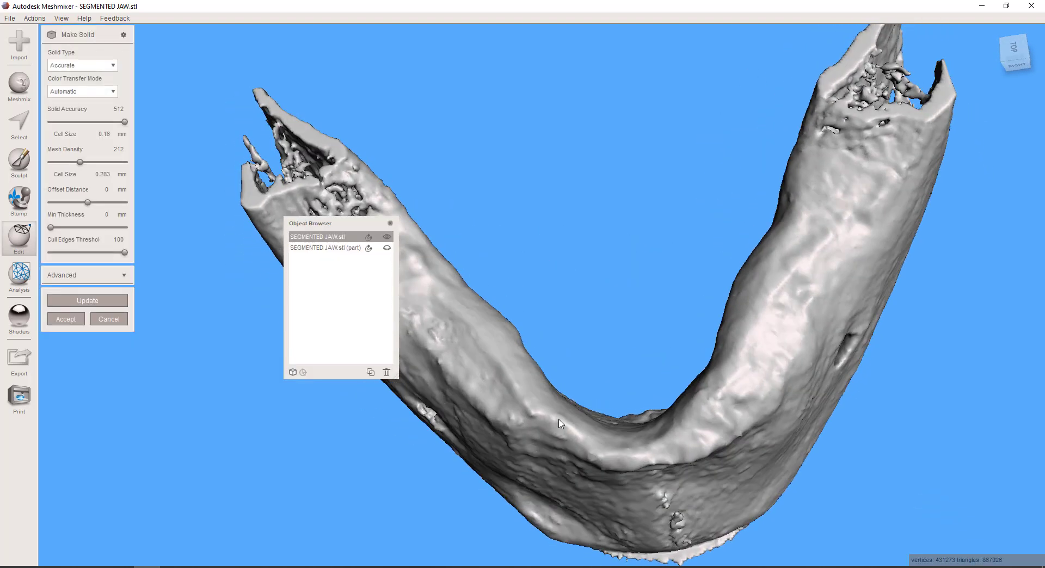
{"action": "left_click", "coordinate": [63, 320]}
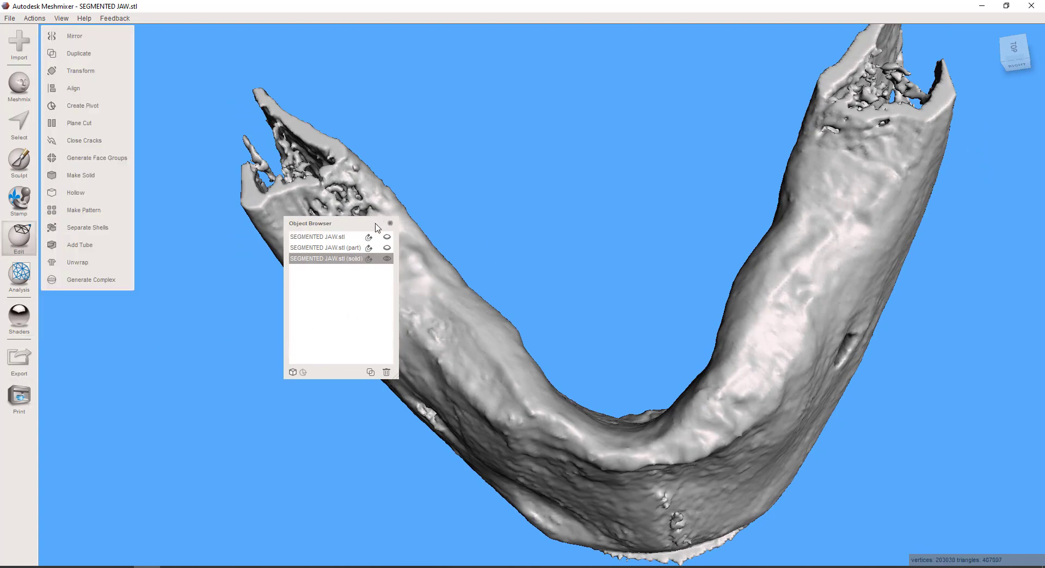
Move the Object Browser clear of the model and examine the solid jaw's outer surface, ridge and cut rear ends
{"action": "left_click_drag", "start_coordinate": [376, 227], "coordinate": [992, 44]}
{"action": "right_click_drag", "start_coordinate": [588, 389], "coordinate": [715, 274]}
{"action": "scroll", "coordinate": [714, 274], "scroll_direction": "down", "scroll_amount": 6}
{"action": "right_click_drag", "start_coordinate": [653, 288], "coordinate": [472, 273]}
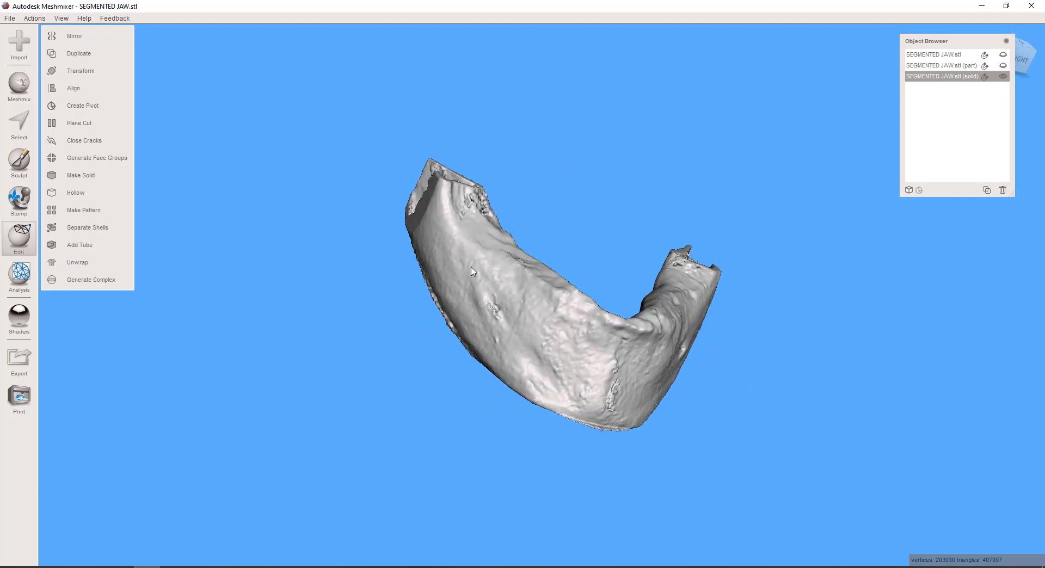
{"action": "right_click_drag", "start_coordinate": [549, 345], "coordinate": [589, 400]}
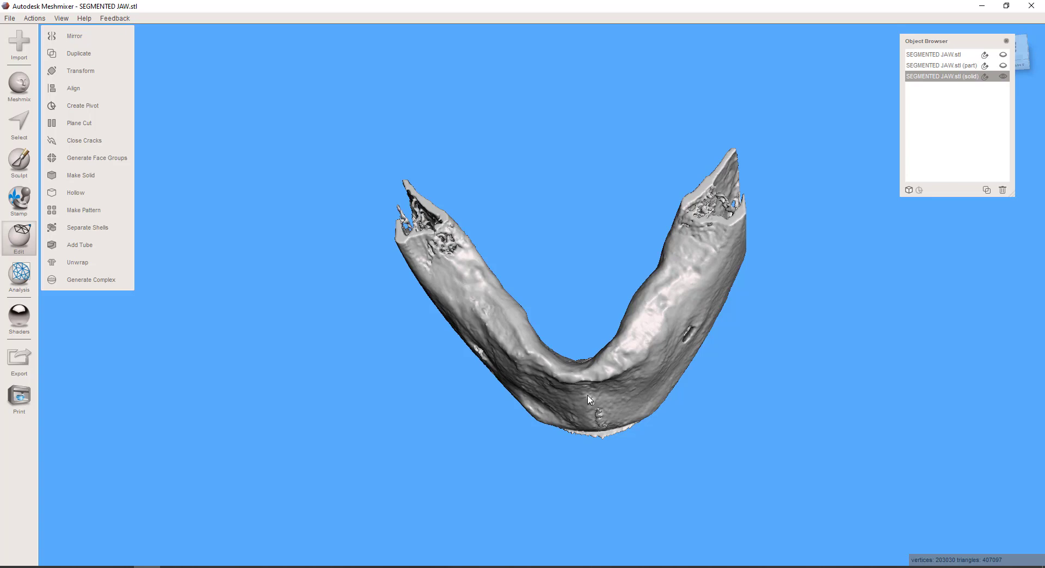
{"action": "right_click_drag", "start_coordinate": [608, 318], "coordinate": [707, 337]}
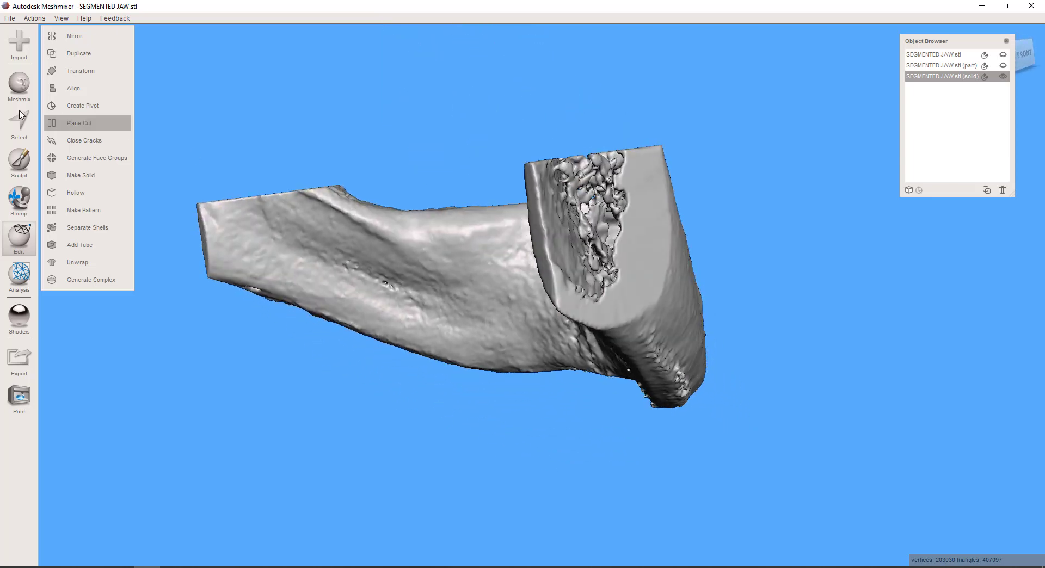
Brush-select the rim faces around the cut rear end of the solid jaw with a size 27 unwrap brush and delete them
{"action": "left_click", "coordinate": [27, 128]}
{"action": "right_click_drag", "start_coordinate": [551, 203], "coordinate": [609, 269]}
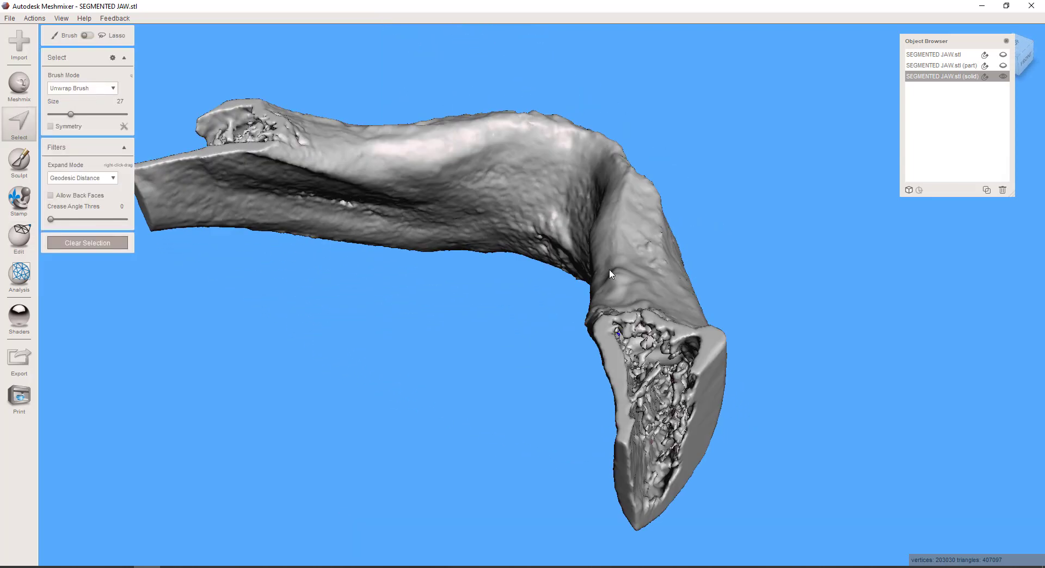
{"action": "right_click_drag", "start_coordinate": [676, 381], "coordinate": [601, 337]}
{"action": "scroll", "coordinate": [648, 401], "scroll_direction": "up", "scroll_amount": 3}
{"action": "scroll", "coordinate": [596, 325], "scroll_direction": "up", "scroll_amount": 4}
{"action": "middle_click_drag", "start_coordinate": [596, 325], "coordinate": [576, 126]}
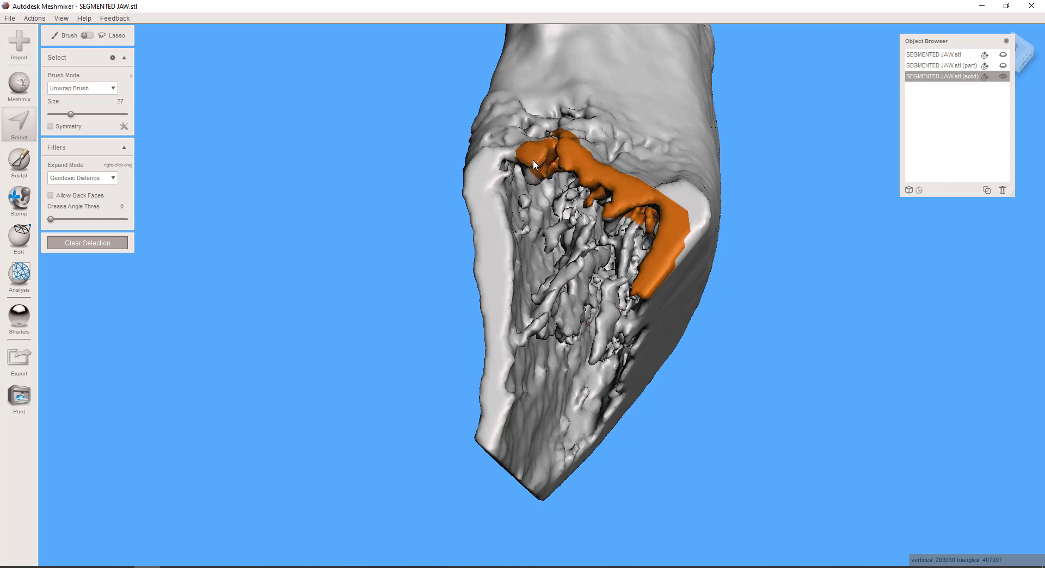
{"action": "left_click_drag", "start_coordinate": [512, 171], "coordinate": [501, 196]}
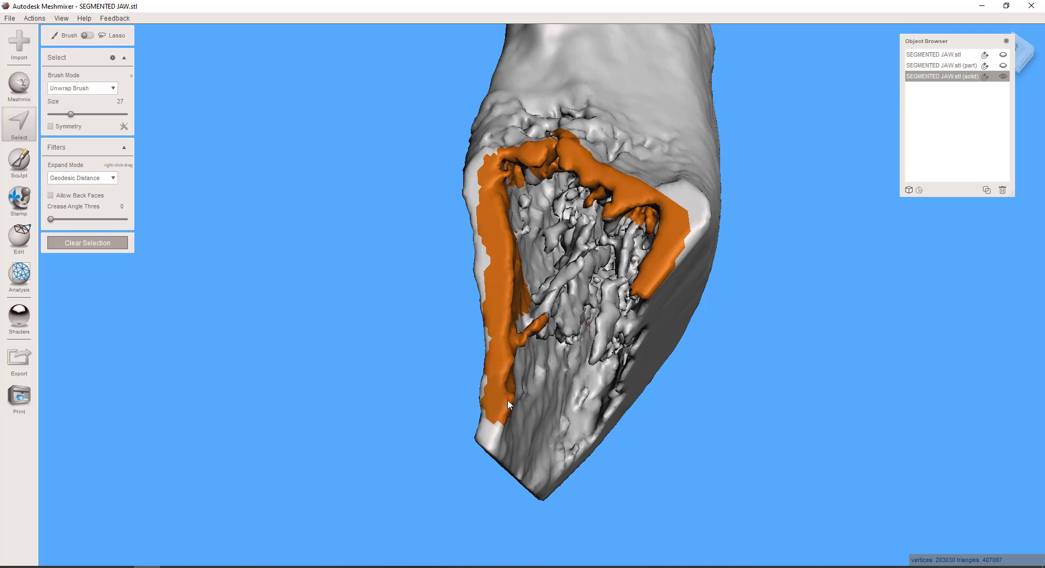
{"action": "right_click_drag", "start_coordinate": [507, 418], "coordinate": [453, 346]}
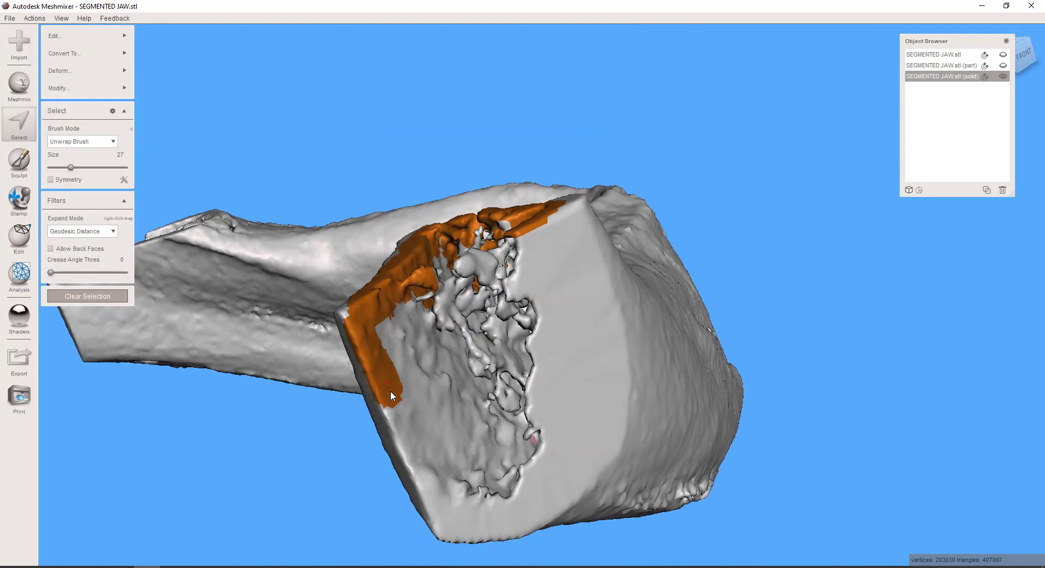
{"action": "mouse_move", "coordinate": [425, 472]}
{"action": "left_mouse_down"}
{"action": "mouse_move", "coordinate": [458, 499]}
{"action": "mouse_move", "coordinate": [520, 493]}
{"action": "mouse_move", "coordinate": [564, 349]}
{"action": "mouse_move", "coordinate": [547, 264]}
{"action": "left_mouse_up"}
{"action": "right_click_drag", "start_coordinate": [539, 220], "coordinate": [669, 384]}
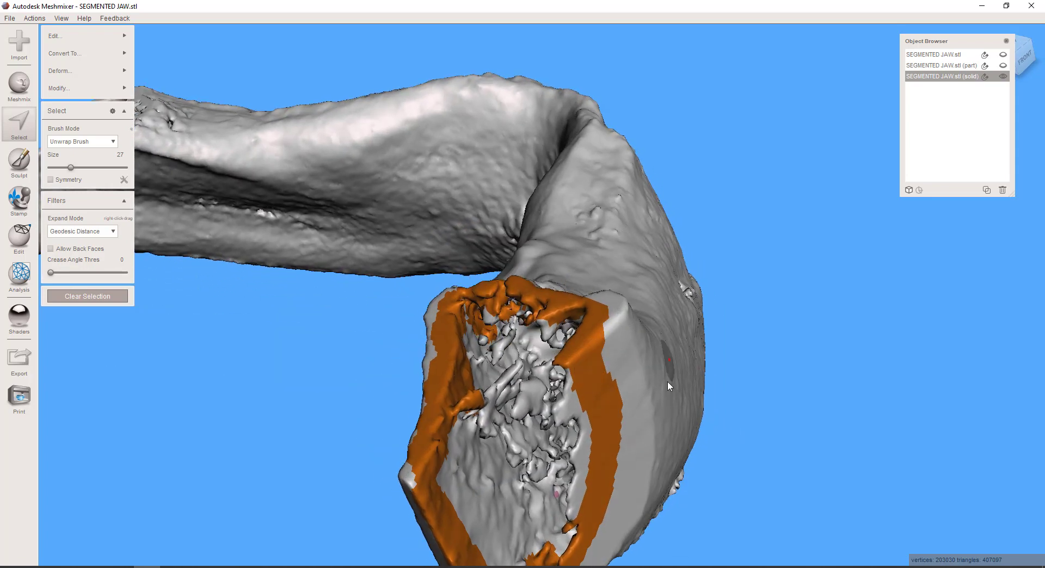
{"action": "mouse_move", "coordinate": [533, 360]}
{"action": "right_mouse_down"}
{"action": "mouse_move", "coordinate": [538, 478]}
{"action": "mouse_move", "coordinate": [572, 367]}
{"action": "mouse_move", "coordinate": [536, 296]}
{"action": "mouse_move", "coordinate": [471, 271]}
{"action": "right_mouse_up"}
{"action": "key", "text": "Delete"}
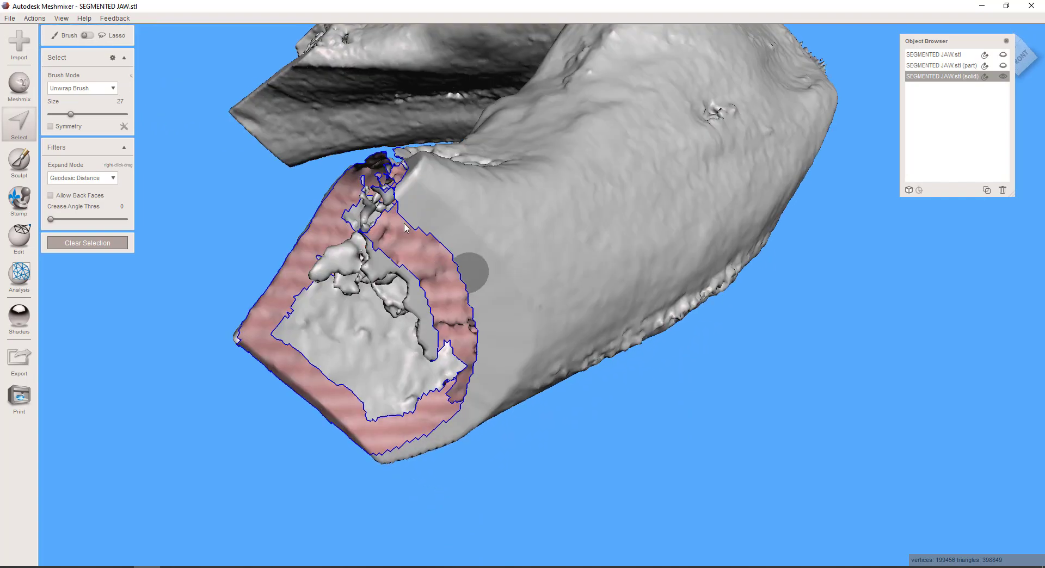
Select a patch of faces at the upper outer corner of the cut end, beside the open rim
{"action": "right_click_drag", "start_coordinate": [408, 209], "coordinate": [522, 332]}
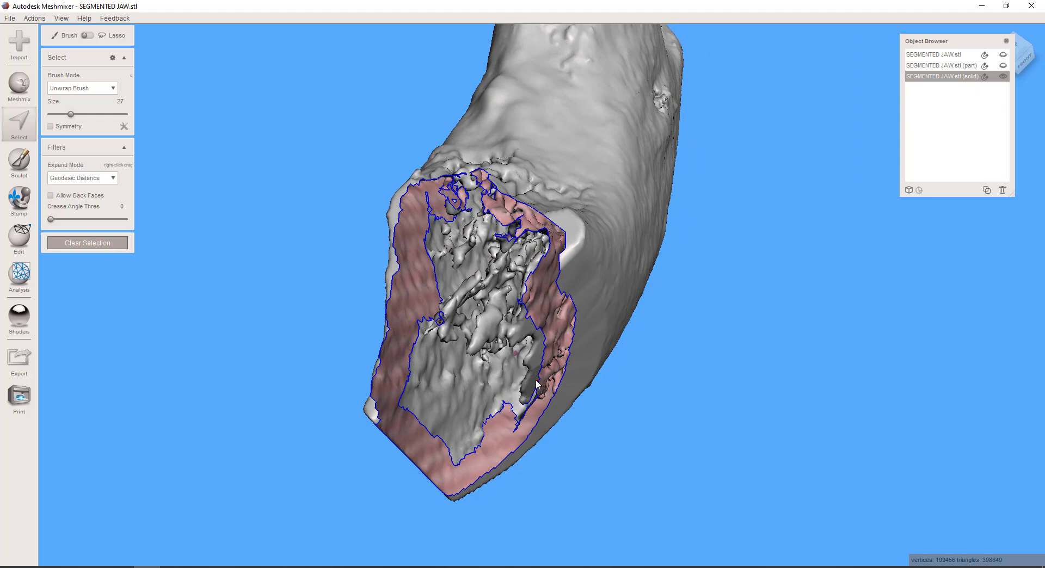
{"action": "right_click_drag", "start_coordinate": [769, 323], "coordinate": [710, 296]}
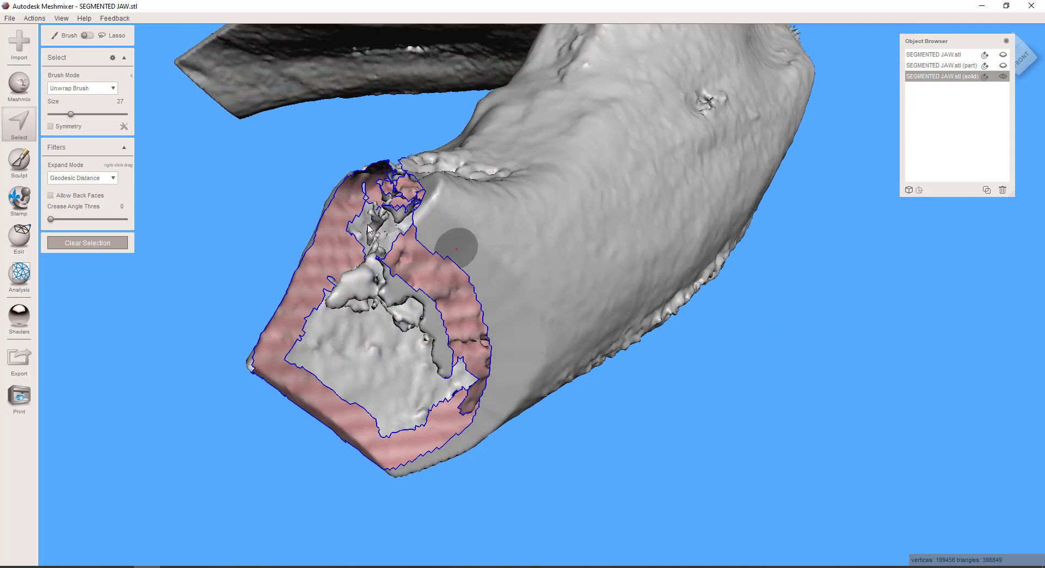
{"action": "left_click", "coordinate": [428, 228]}
{"action": "mouse_move", "coordinate": [427, 228]}
{"action": "right_mouse_down"}
{"action": "mouse_move", "coordinate": [521, 305]}
{"action": "mouse_move", "coordinate": [534, 279]}
{"action": "right_mouse_up"}
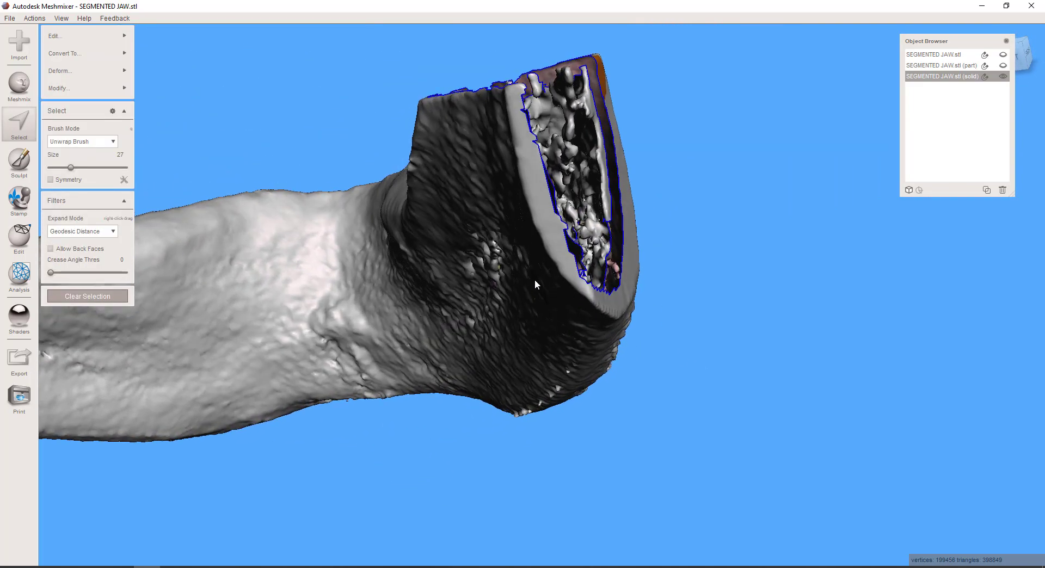
{"action": "left_click", "coordinate": [526, 105]}
{"action": "key", "text": "e"}
{"action": "key", "text": "ctrl+z"}
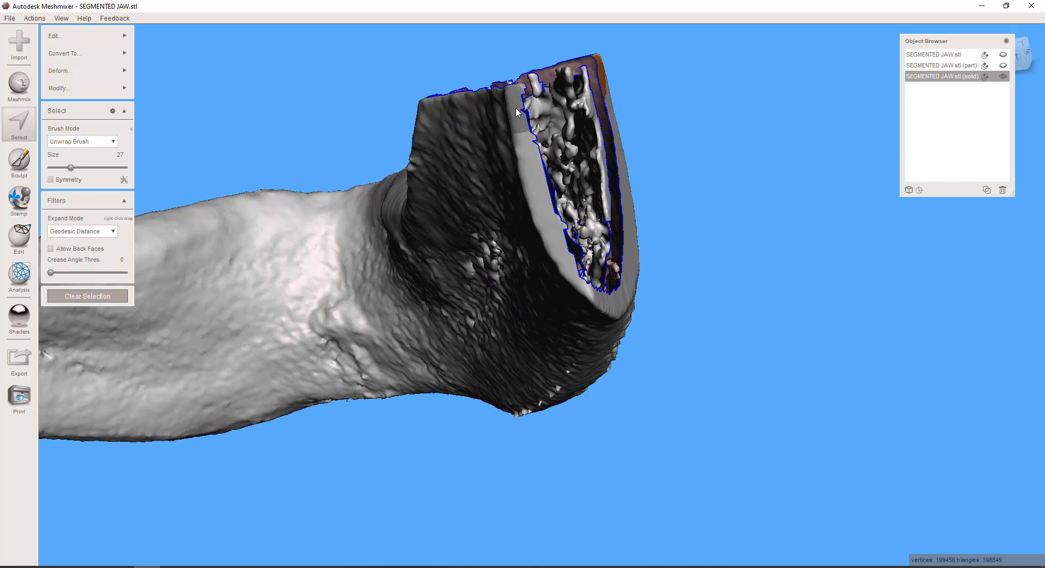
Select the facing patch on the opposite wall of the cut end and bridge the two patches with Refine 50
{"action": "left_click_drag", "start_coordinate": [515, 109], "coordinate": [524, 134]}
{"action": "right_click_drag", "start_coordinate": [541, 145], "coordinate": [475, 190]}
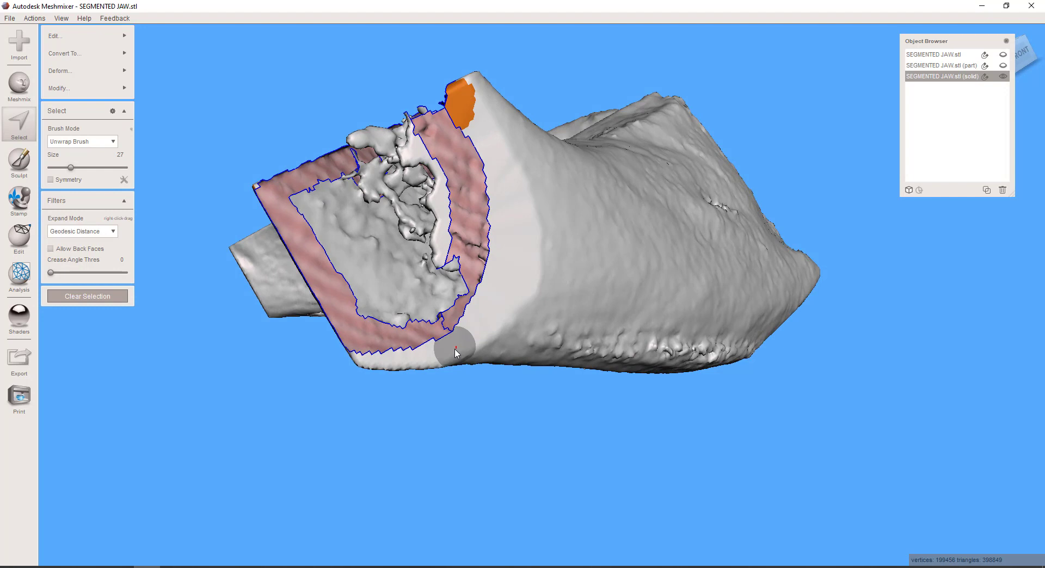
{"action": "key", "text": "shift+b"}
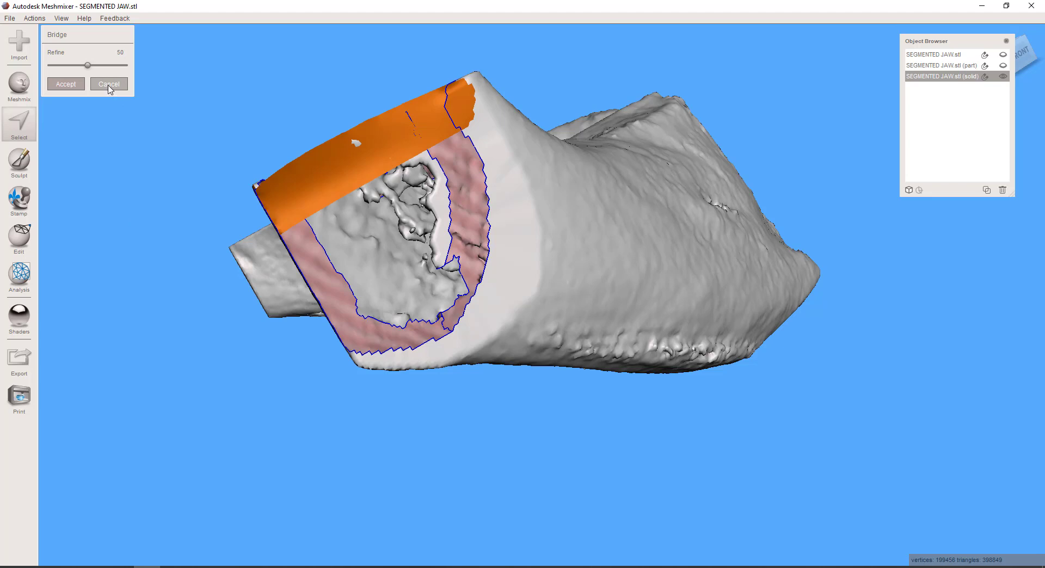
{"action": "key", "text": "Return"}
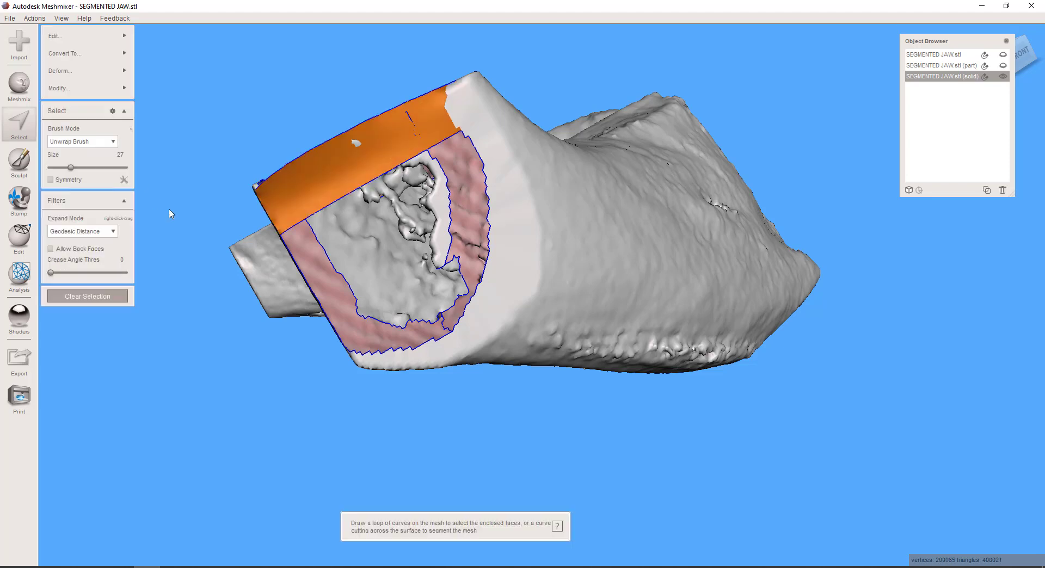
Select the porous inner bone surface inside the cut end with a size 54 brush and delete it
{"action": "left_click", "coordinate": [23, 130]}
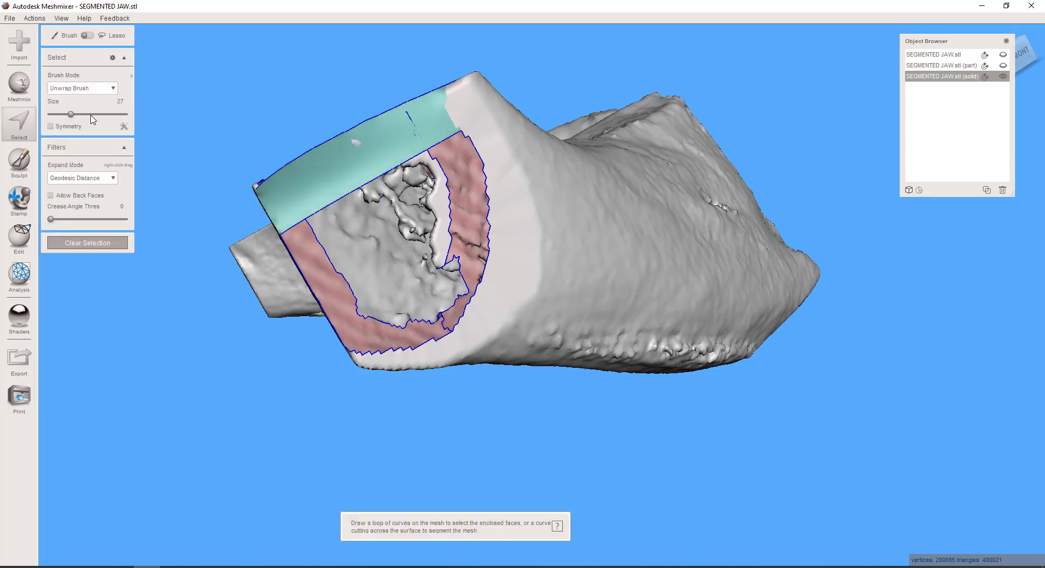
{"action": "left_click", "coordinate": [91, 116]}
{"action": "mouse_move", "coordinate": [403, 259]}
{"action": "left_mouse_down"}
{"action": "mouse_move", "coordinate": [405, 197]}
{"action": "mouse_move", "coordinate": [430, 223]}
{"action": "mouse_move", "coordinate": [414, 272]}
{"action": "mouse_move", "coordinate": [386, 241]}
{"action": "mouse_move", "coordinate": [370, 239]}
{"action": "left_mouse_up"}
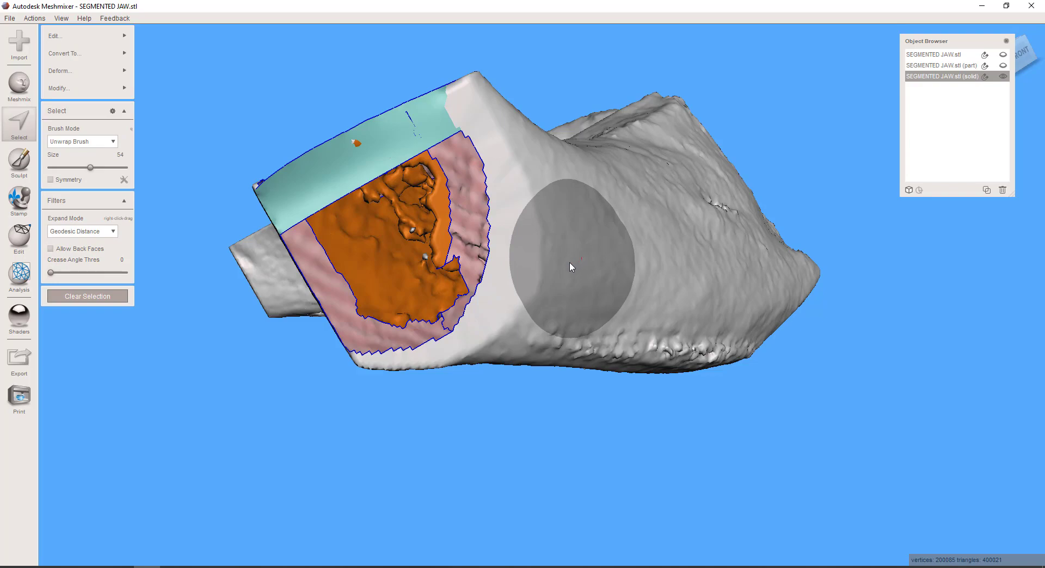
{"action": "key", "text": "Delete"}
Try to bridge the ridge gap between two face patches selected on its opposite edges with a size 25 brush
{"action": "right_click_drag", "start_coordinate": [506, 265], "coordinate": [533, 386]}
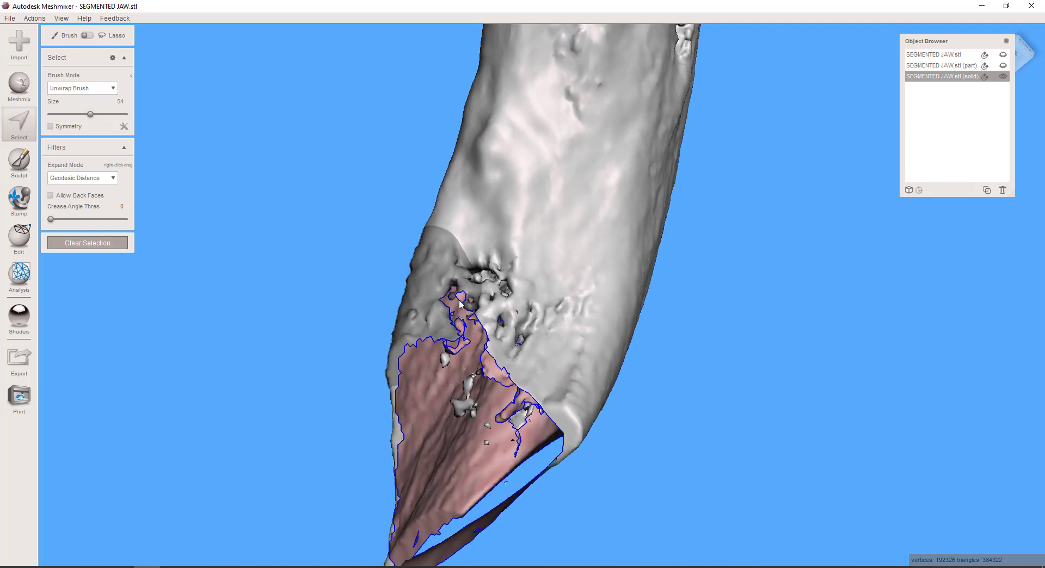
{"action": "scroll", "coordinate": [519, 248], "scroll_direction": "up", "scroll_amount": 5}
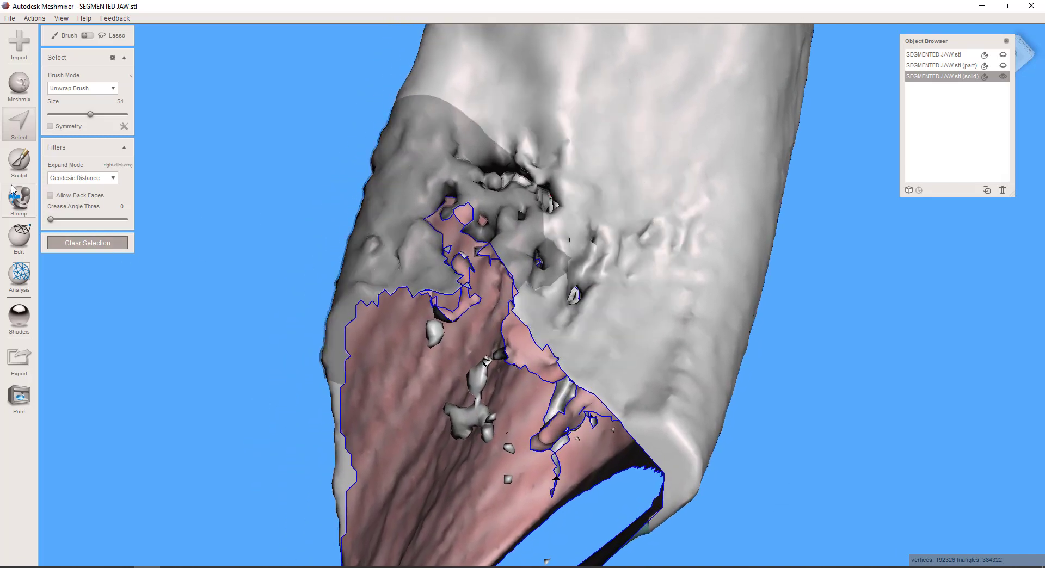
{"action": "left_click", "coordinate": [24, 128]}
{"action": "scroll", "coordinate": [347, 277], "scroll_direction": "up", "scroll_amount": 3}
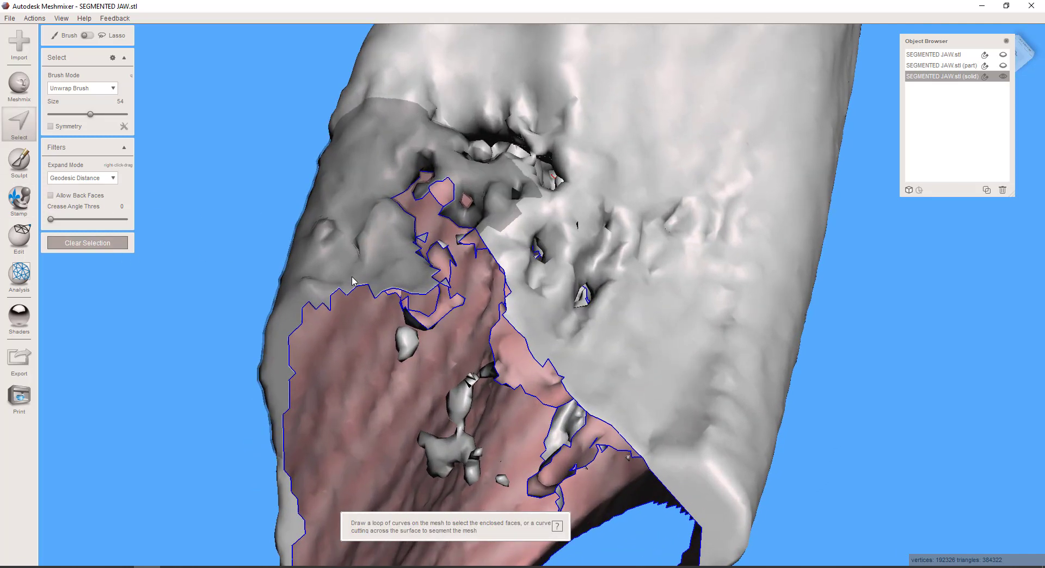
{"action": "left_click", "coordinate": [69, 114]}
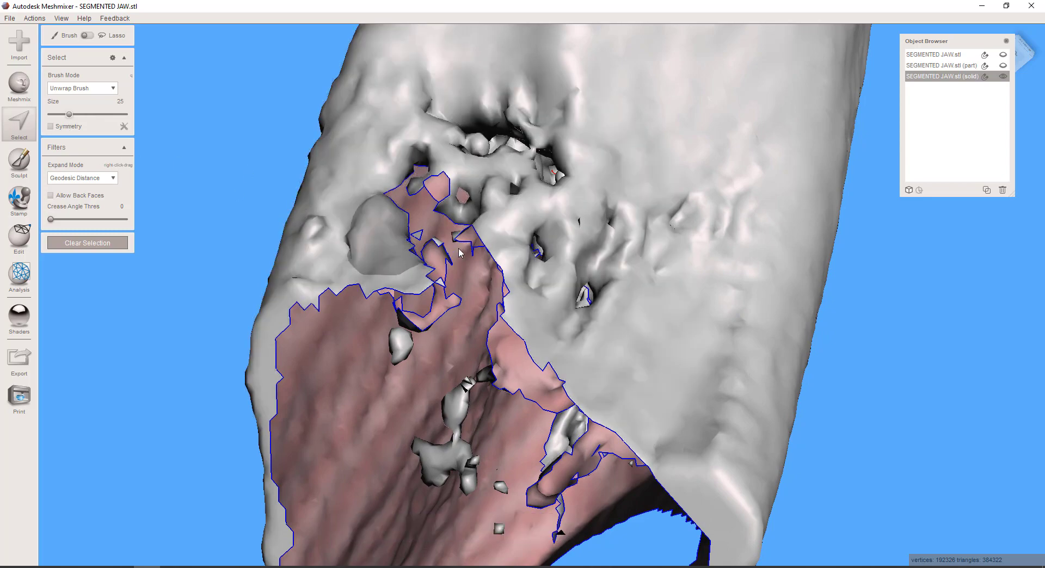
{"action": "mouse_move", "coordinate": [459, 253]}
{"action": "right_mouse_down"}
{"action": "mouse_move", "coordinate": [532, 298]}
{"action": "mouse_move", "coordinate": [520, 321]}
{"action": "right_mouse_up"}
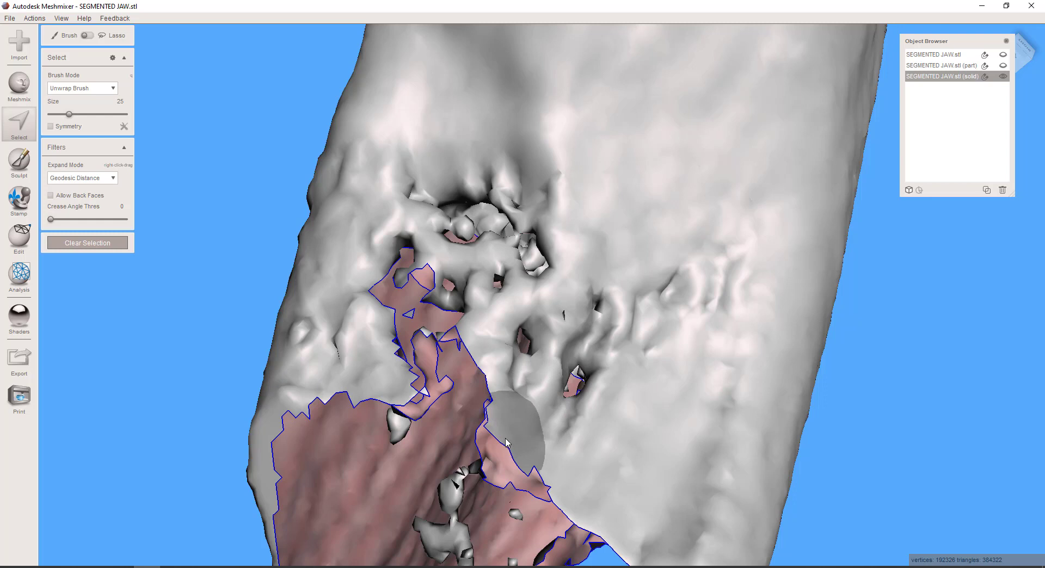
{"action": "left_click", "coordinate": [509, 413]}
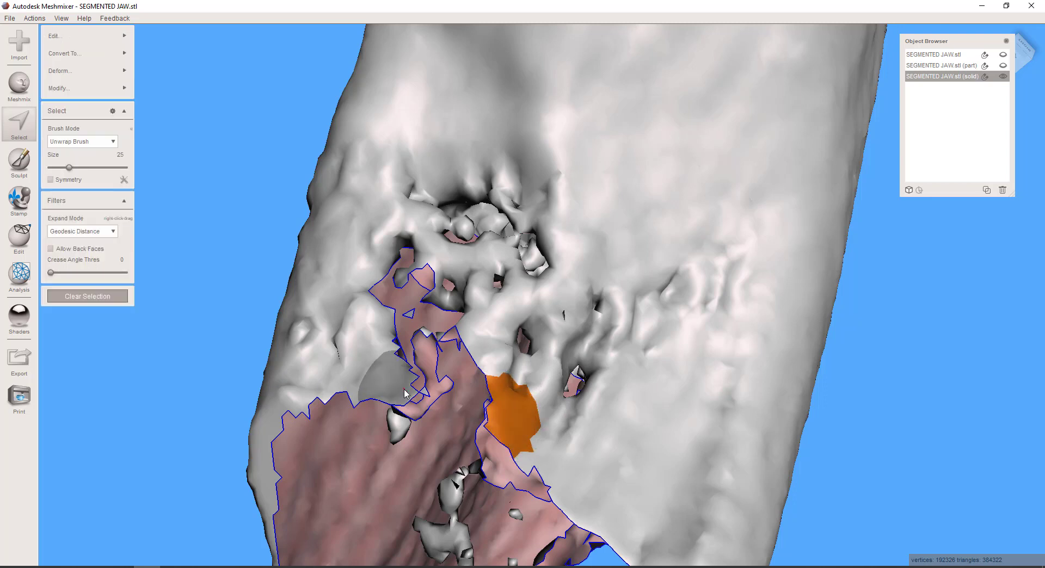
{"action": "left_click", "coordinate": [395, 377]}
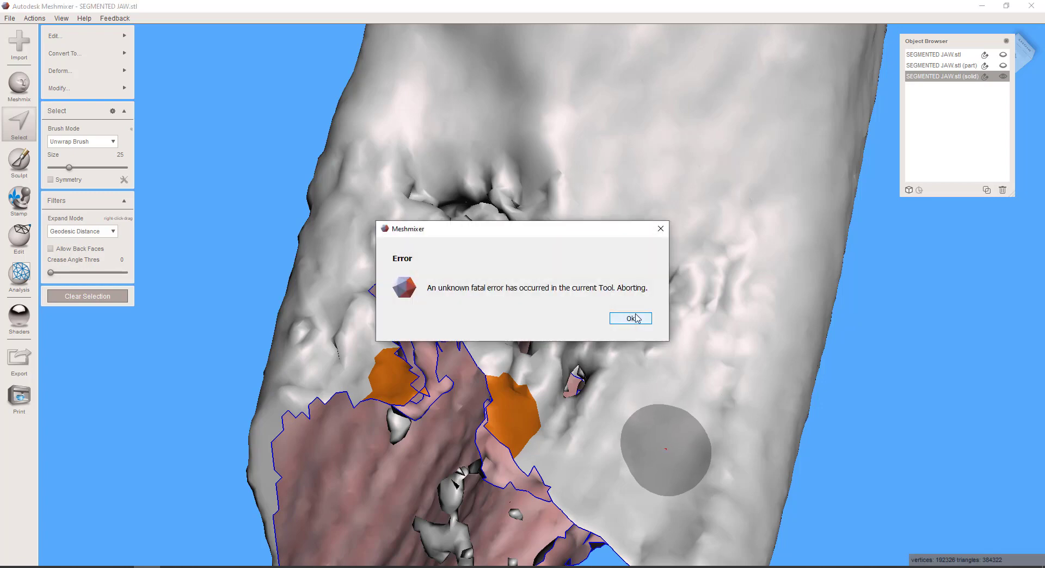
{"action": "left_click", "coordinate": [635, 318]}
Clear the selection, select the stray triangle and its neighbouring faces at the edge of the ridge gap, and delete them
{"action": "scroll", "coordinate": [517, 381], "scroll_direction": "up", "scroll_amount": 5}
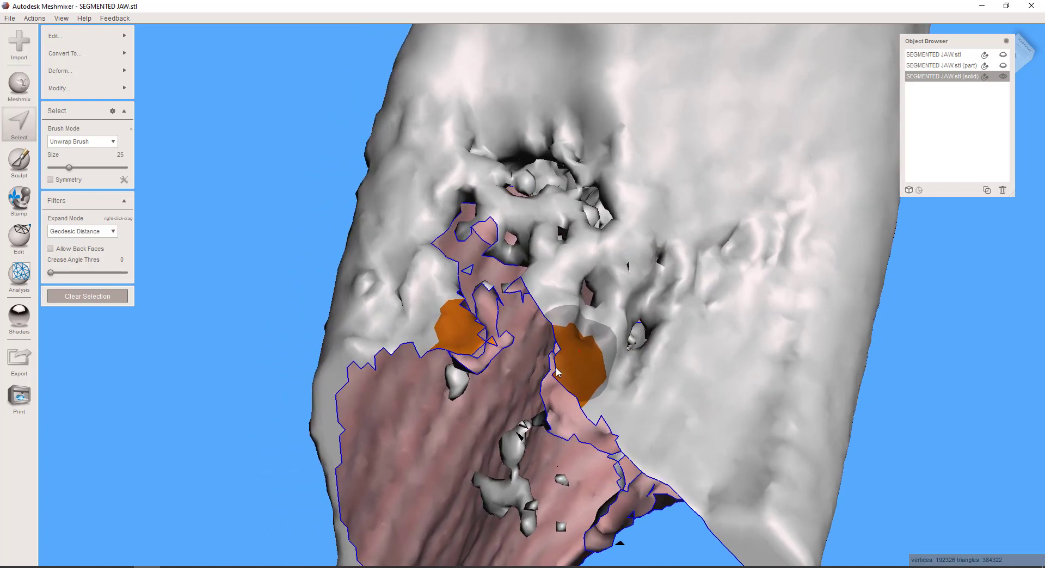
{"action": "scroll", "coordinate": [519, 374], "scroll_direction": "up", "scroll_amount": 3}
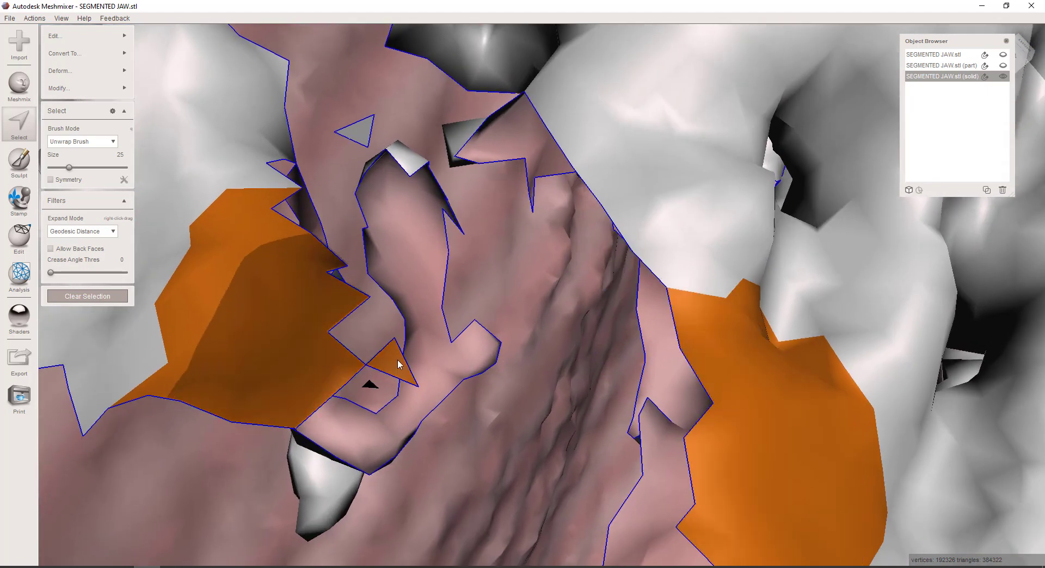
{"action": "left_click", "coordinate": [64, 296]}
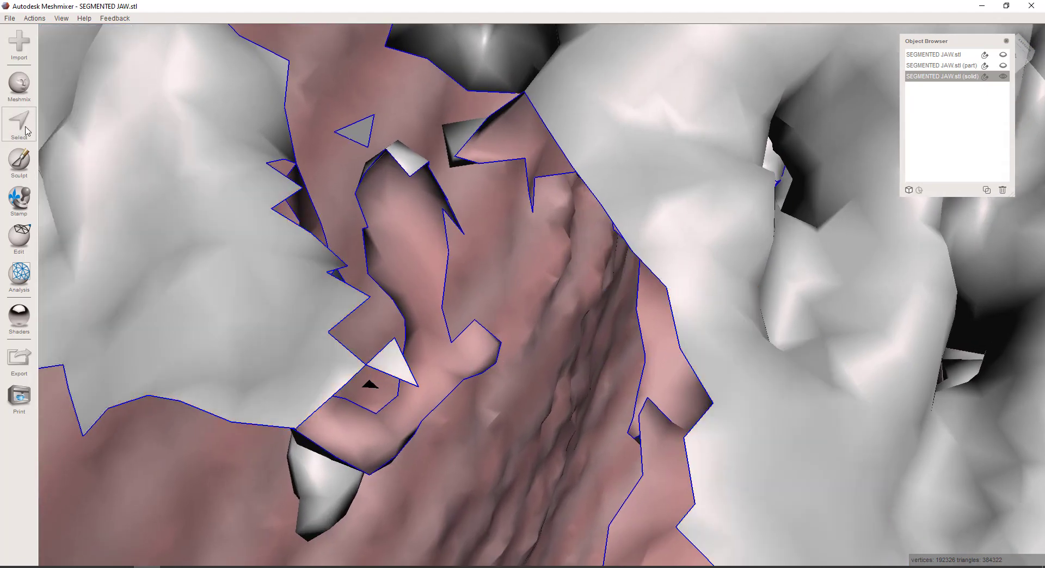
{"action": "left_click", "coordinate": [404, 376]}
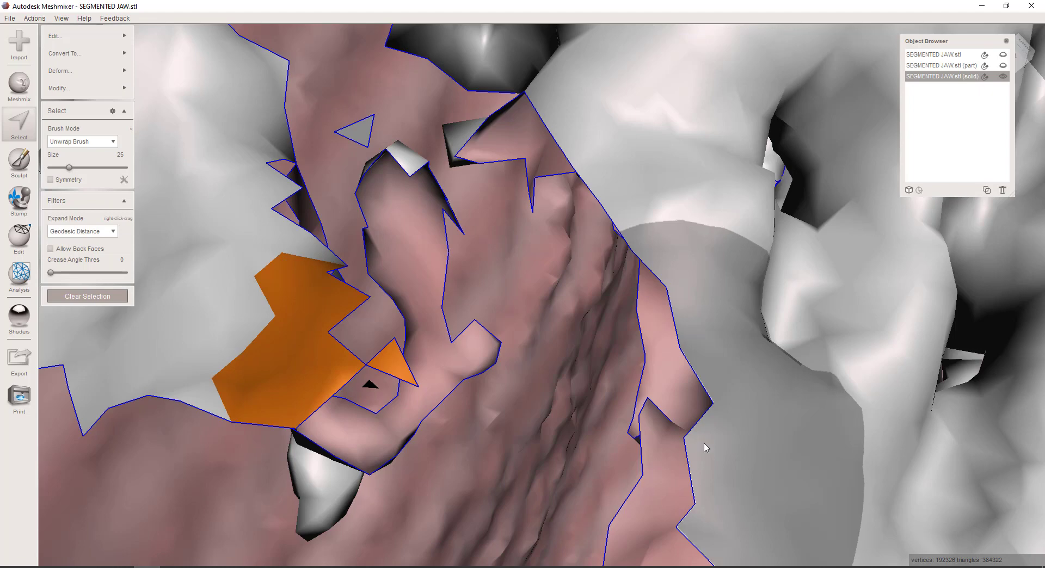
{"action": "key", "text": "Delete"}
Try again to bridge the ridge gap between fresh size 25 face patches on both of its edges
{"action": "right_click_drag", "start_coordinate": [319, 325], "coordinate": [660, 252]}
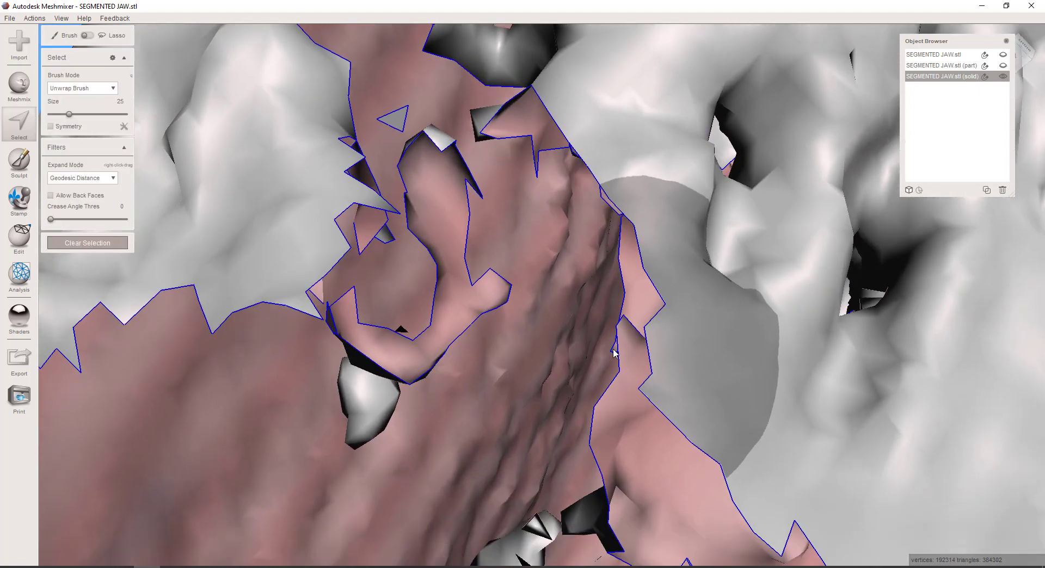
{"action": "left_click", "coordinate": [690, 322]}
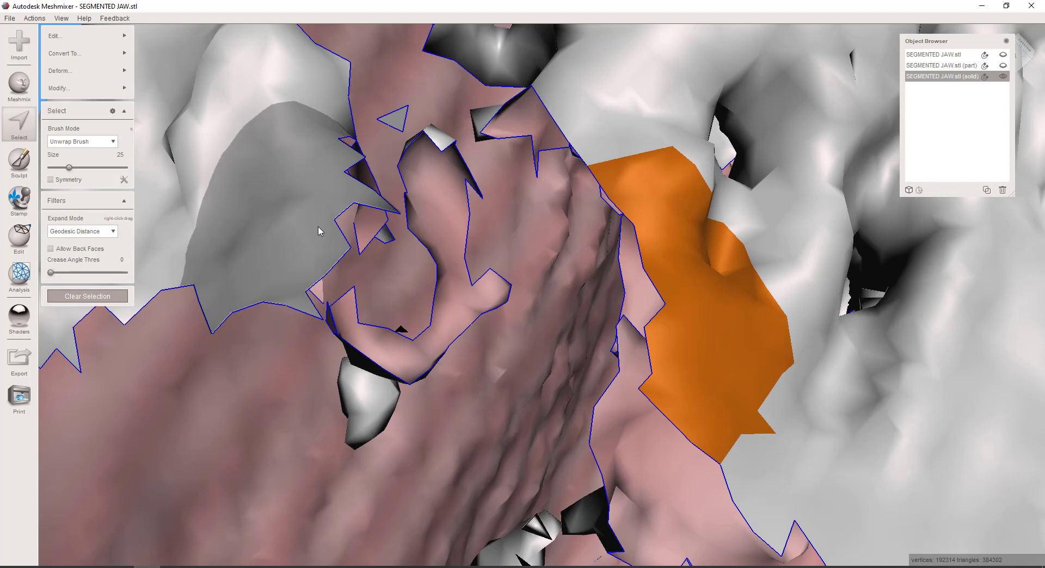
{"action": "left_click", "coordinate": [320, 229]}
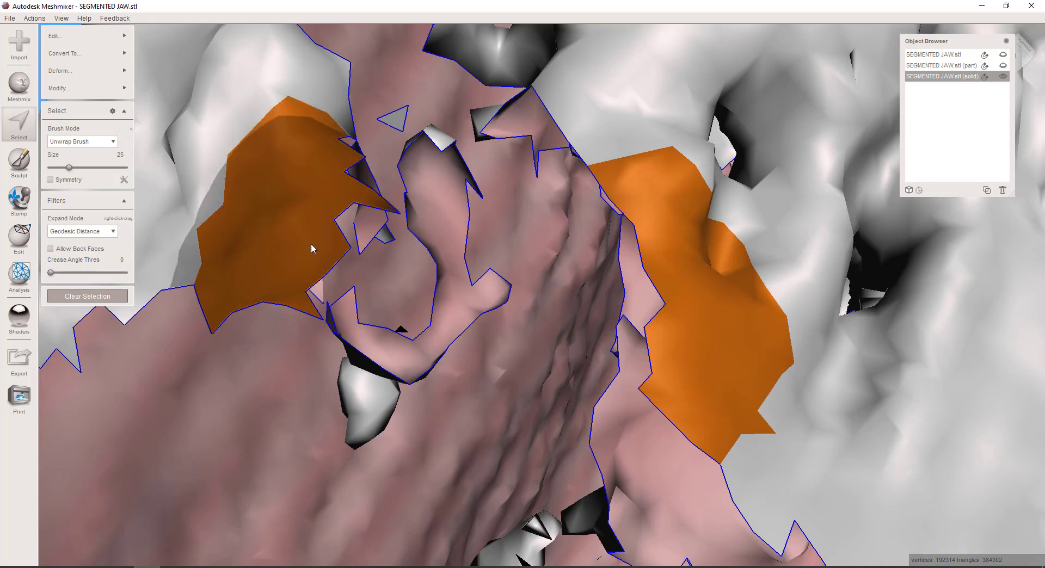
{"action": "key", "text": "ctrl+b"}
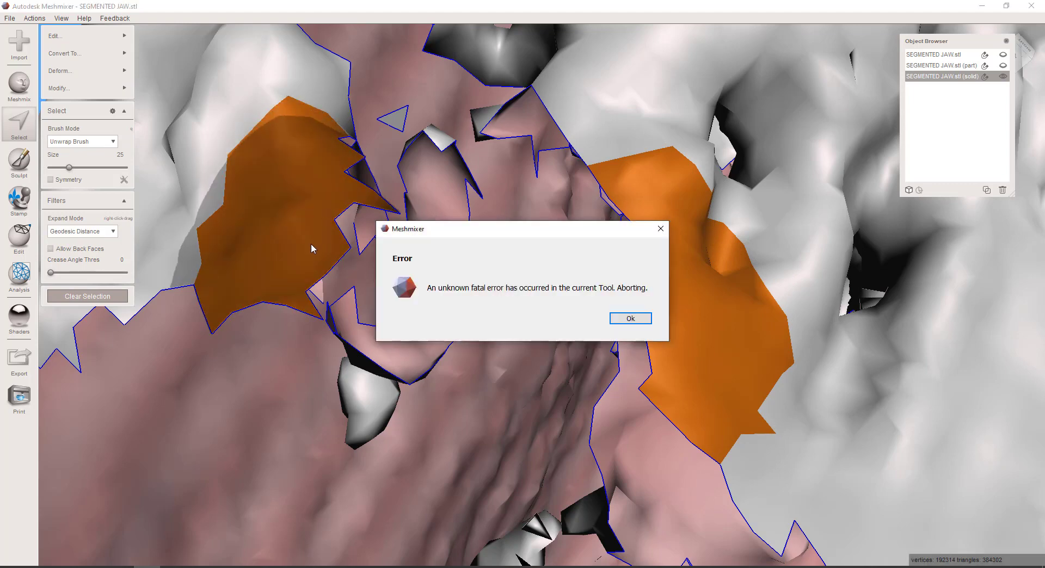
{"action": "key", "text": "Return"}
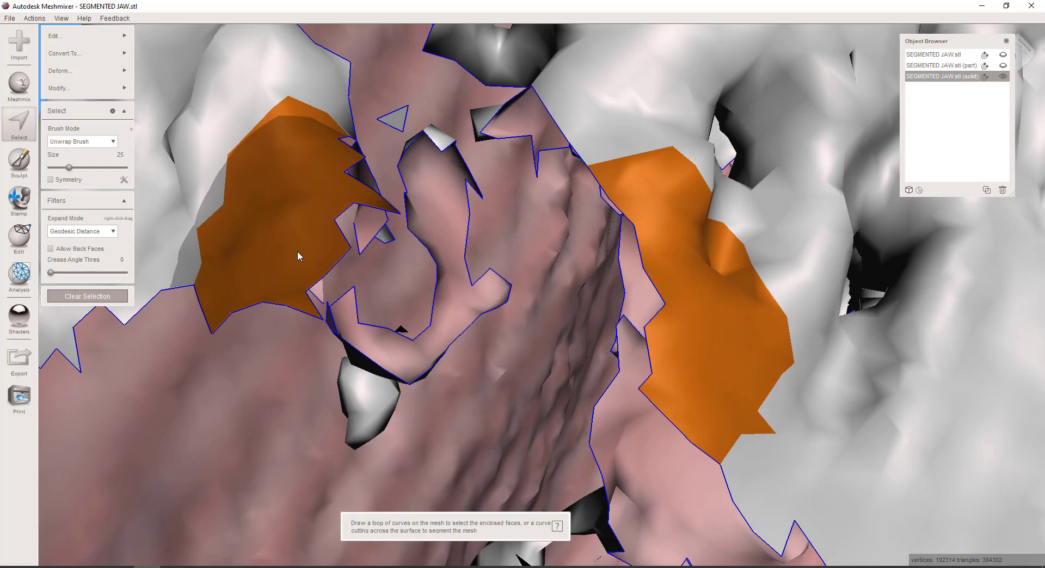
Clear the selection and bridge the ridge gap between two small face patches brushed on its opposite edges at size 14
{"action": "left_click", "coordinate": [26, 116]}
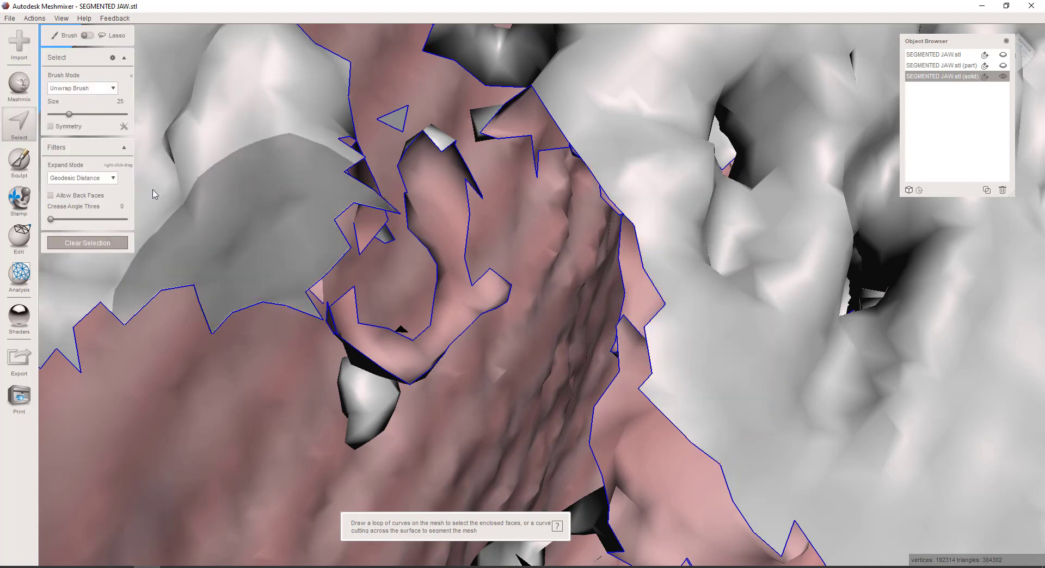
{"action": "left_click_drag", "start_coordinate": [69, 114], "coordinate": [60, 113]}
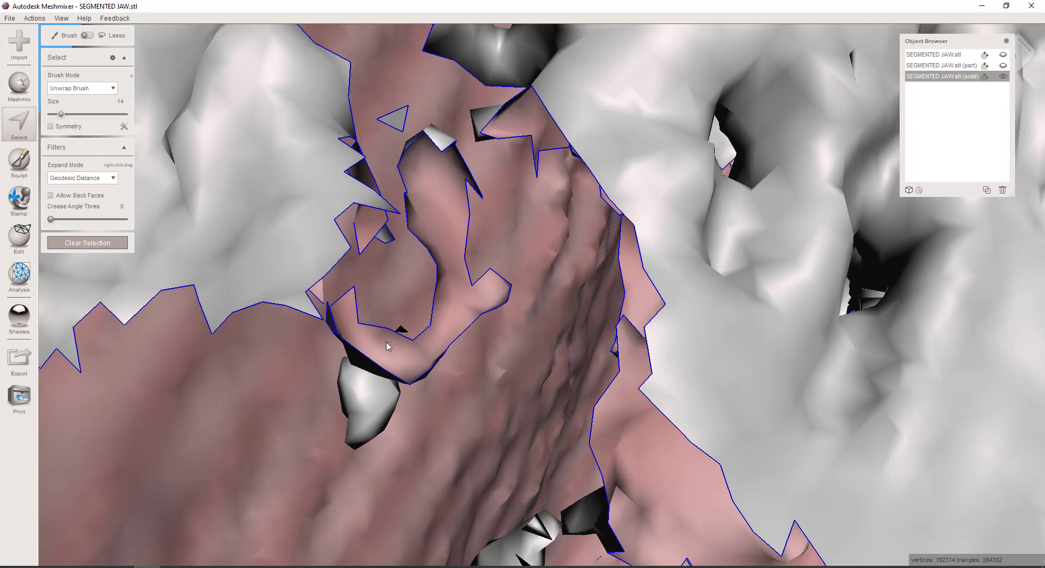
{"action": "double_click", "coordinate": [320, 240]}
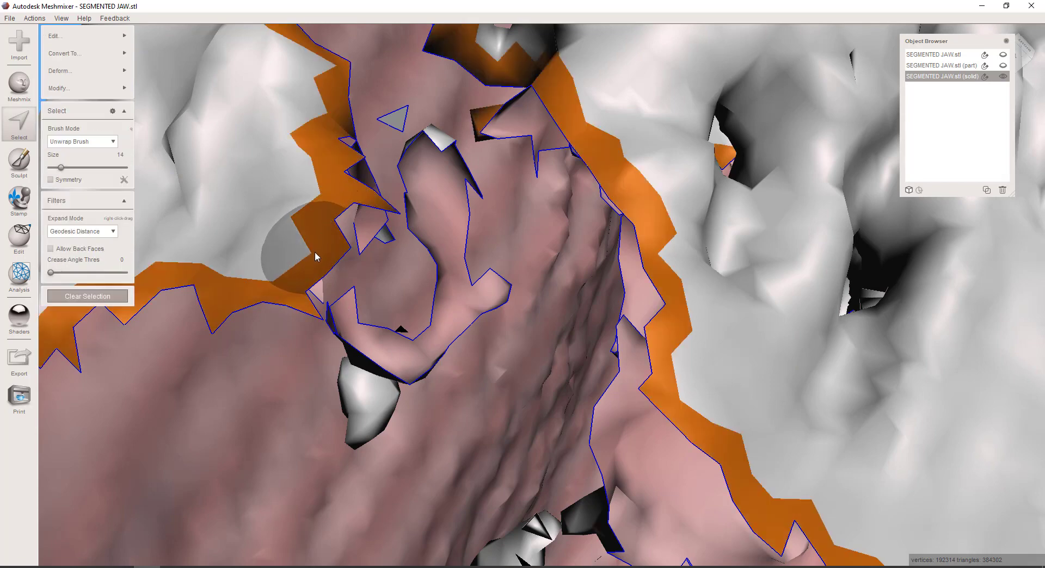
{"action": "left_click_drag", "start_coordinate": [315, 251], "coordinate": [285, 302]}
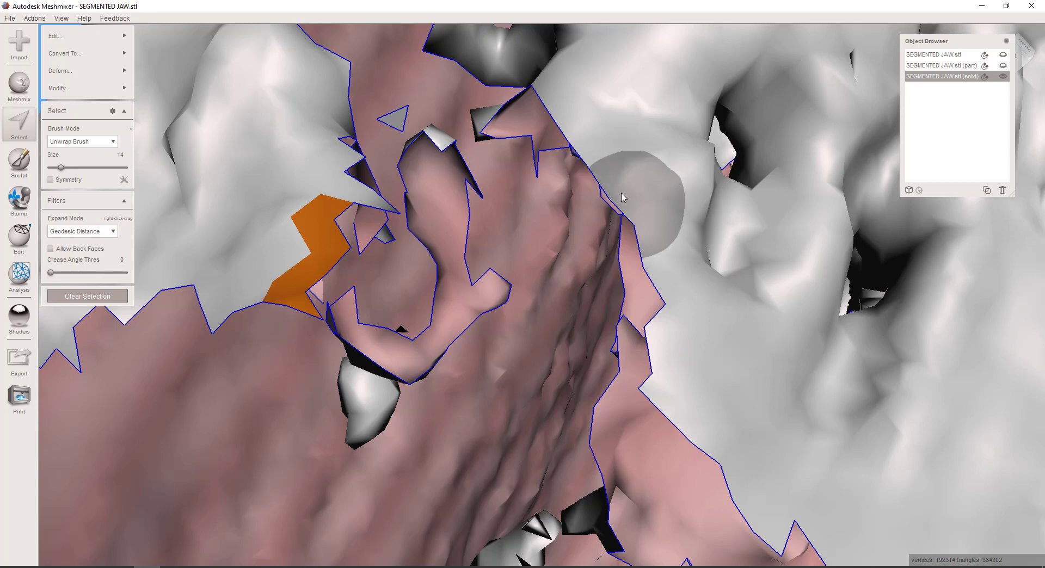
{"action": "left_click_drag", "start_coordinate": [615, 175], "coordinate": [651, 226]}
{"action": "key", "text": "ctrl+b"}
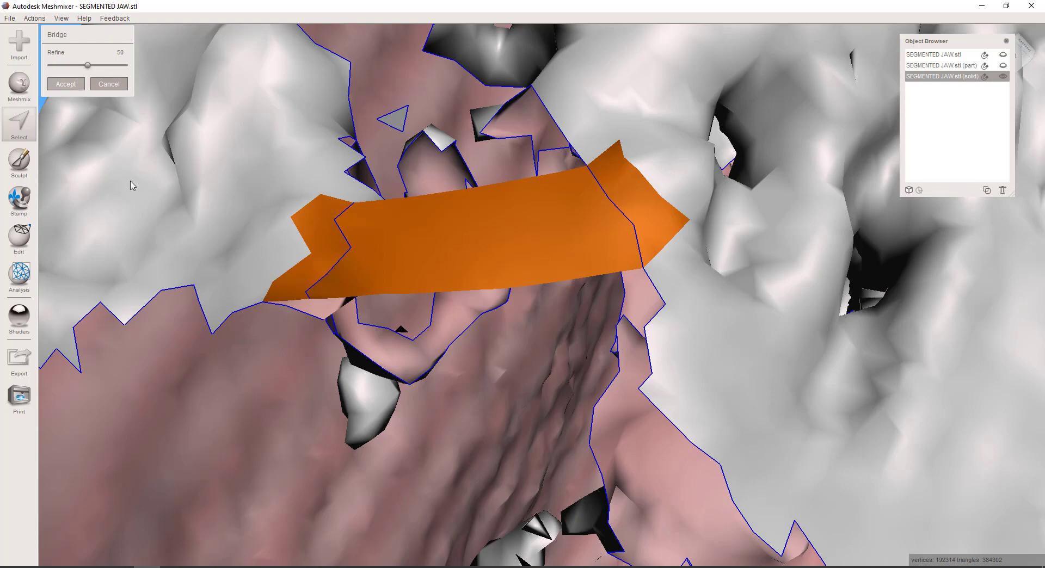
Try an automatic repair of all mesh defects with the Flat Fill hole mode, and undo that repair
{"action": "scroll", "coordinate": [231, 236], "scroll_direction": "down", "scroll_amount": 14}
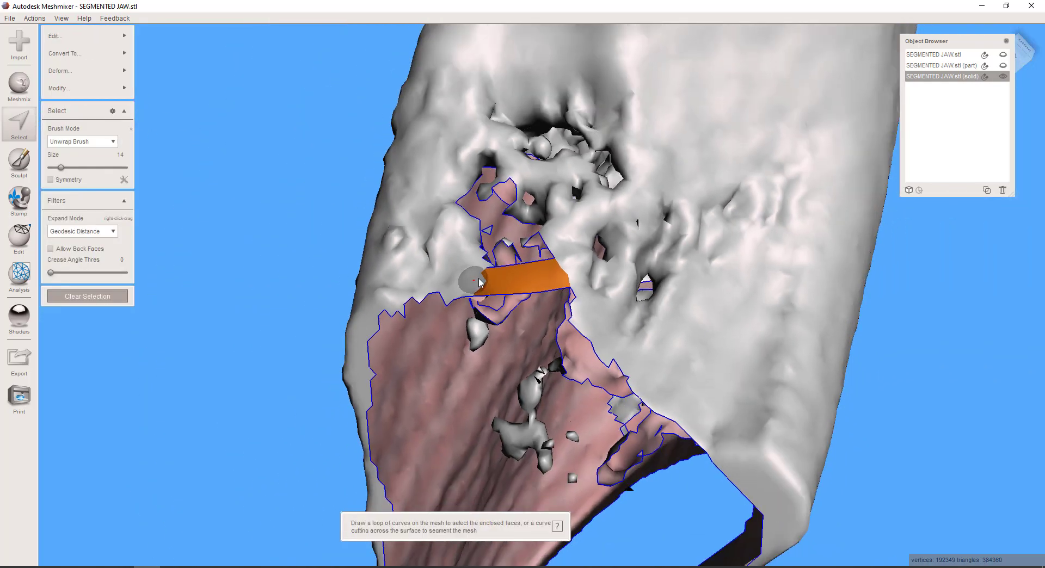
{"action": "middle_click_drag", "start_coordinate": [535, 344], "coordinate": [560, 286]}
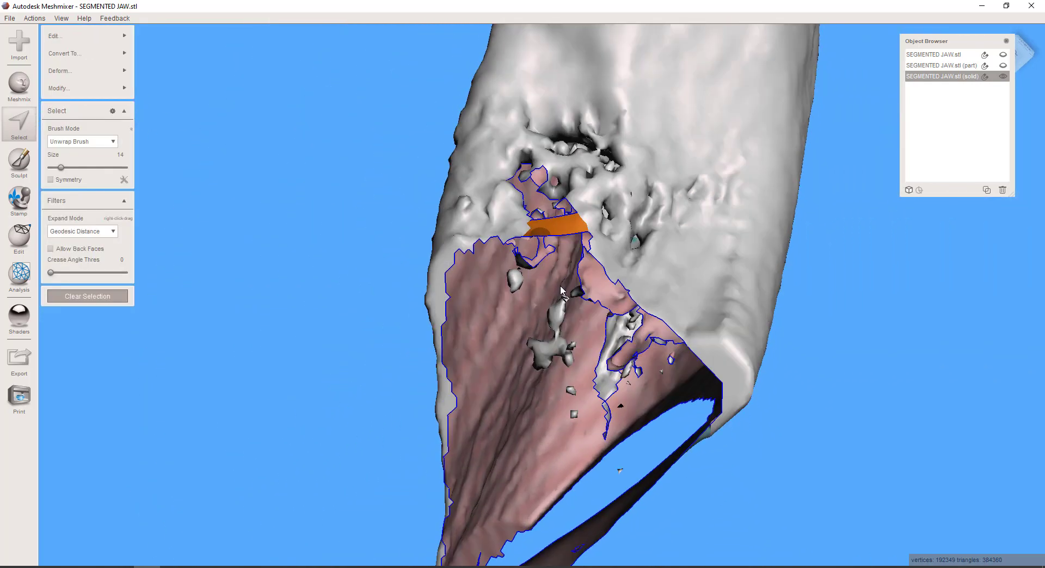
{"action": "right_click_drag", "start_coordinate": [560, 286], "coordinate": [572, 166]}
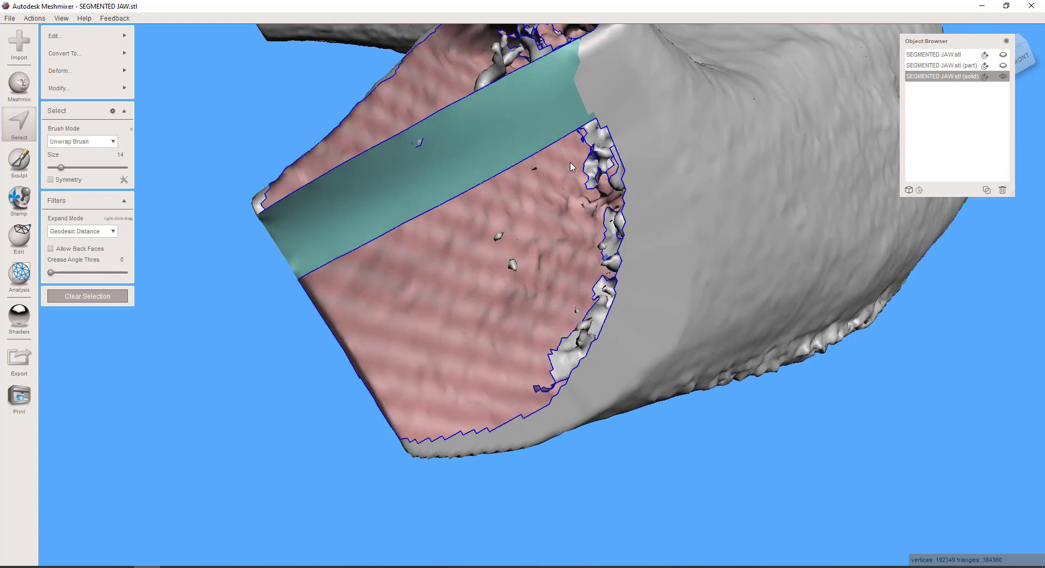
{"action": "right_click_drag", "start_coordinate": [540, 286], "coordinate": [566, 308]}
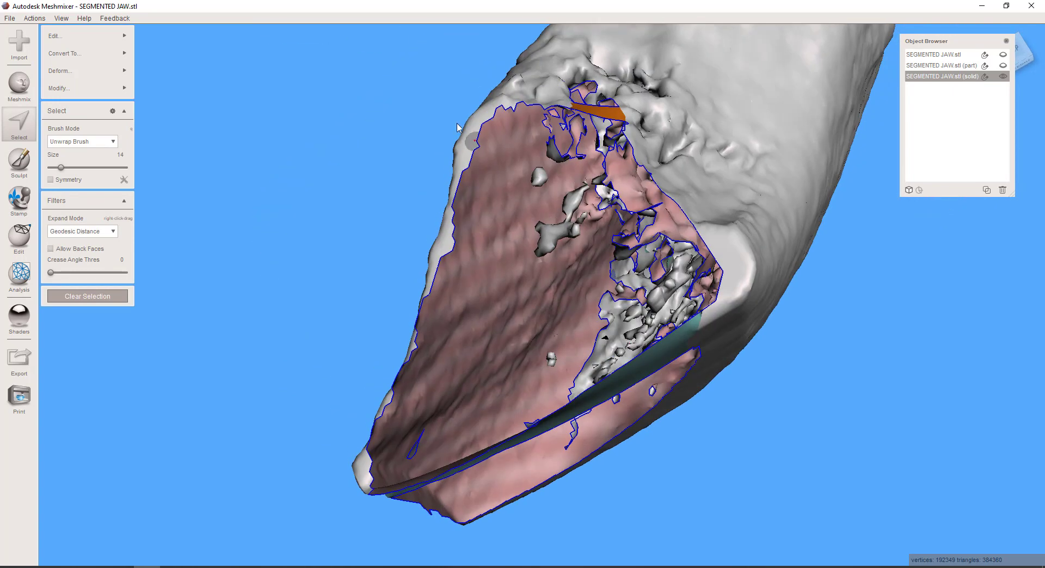
{"action": "right_click_drag", "start_coordinate": [372, 152], "coordinate": [350, 166]}
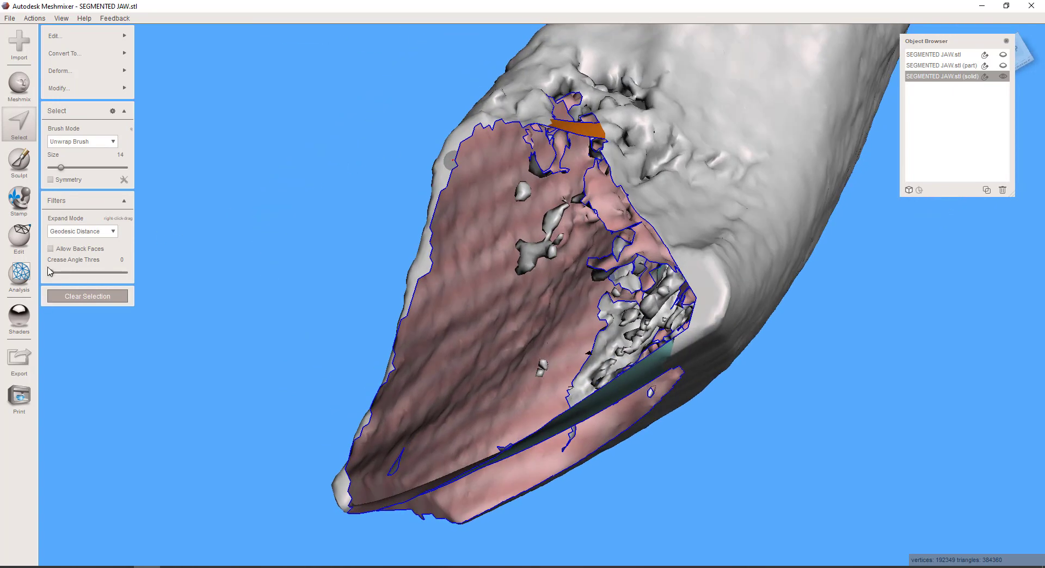
{"action": "left_click", "coordinate": [20, 275]}
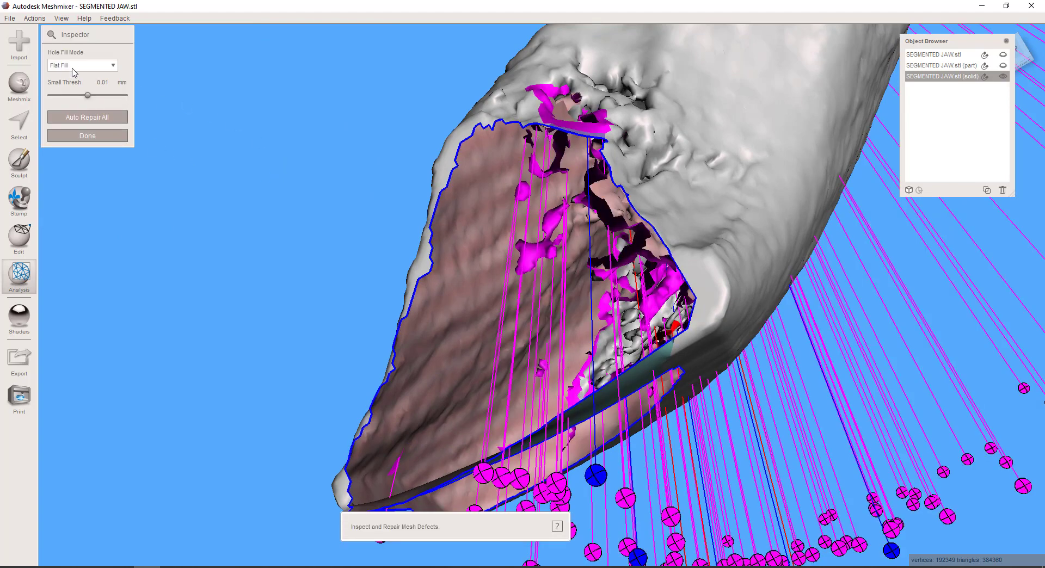
{"action": "left_click", "coordinate": [83, 118]}
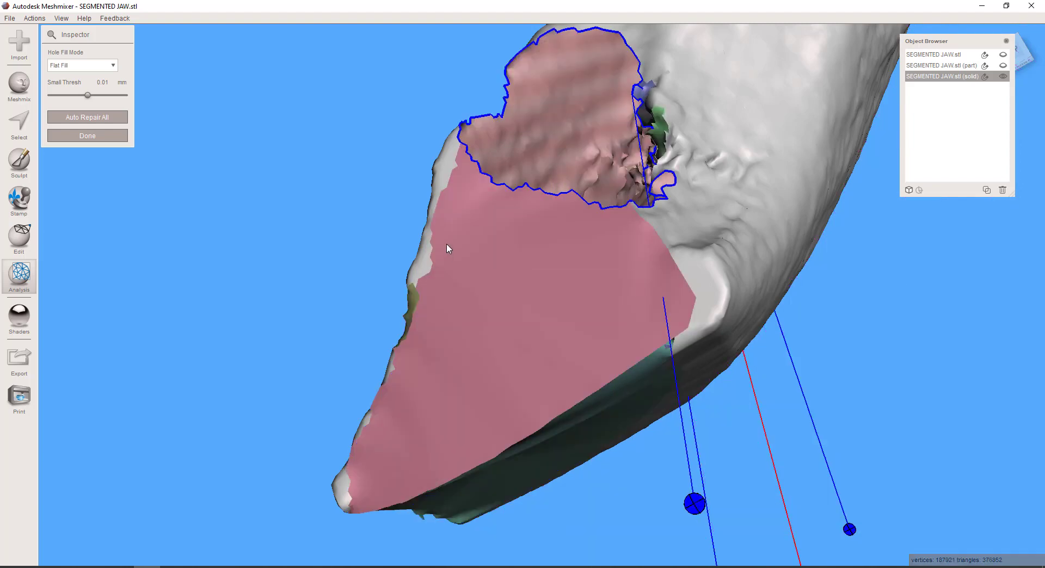
{"action": "scroll", "coordinate": [447, 245], "scroll_direction": "down", "scroll_amount": 5}
{"action": "right_click_drag", "start_coordinate": [444, 268], "coordinate": [524, 367]}
{"action": "scroll", "coordinate": [524, 367], "scroll_direction": "up", "scroll_amount": 5}
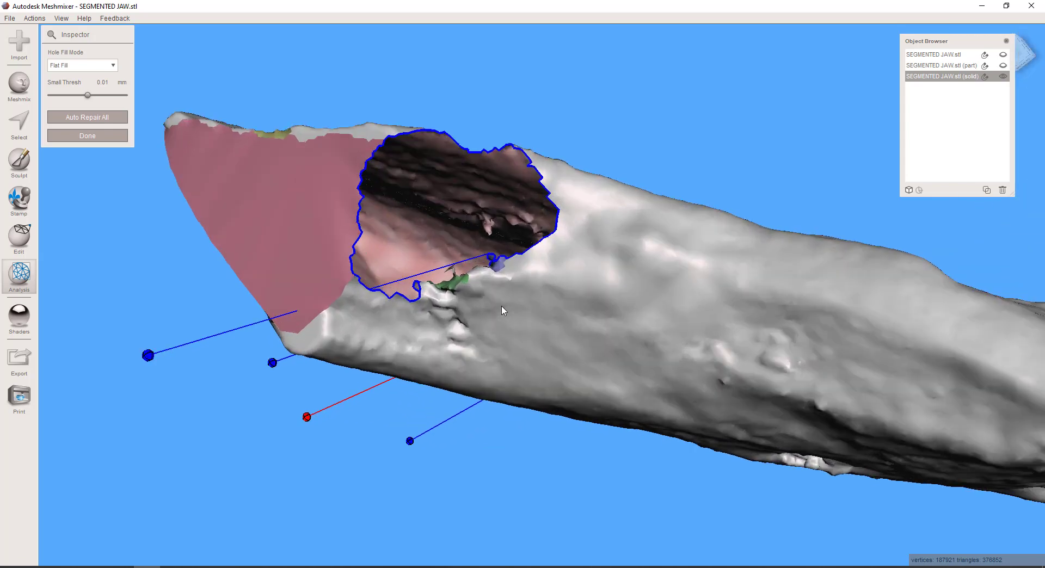
{"action": "right_click_drag", "start_coordinate": [537, 288], "coordinate": [532, 274]}
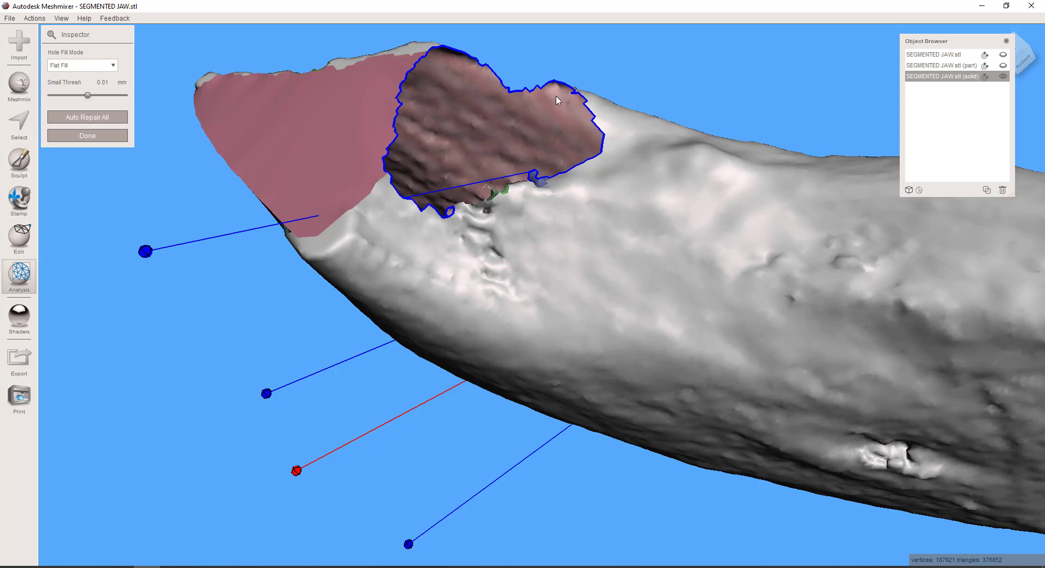
{"action": "key", "text": "ctrl+z"}
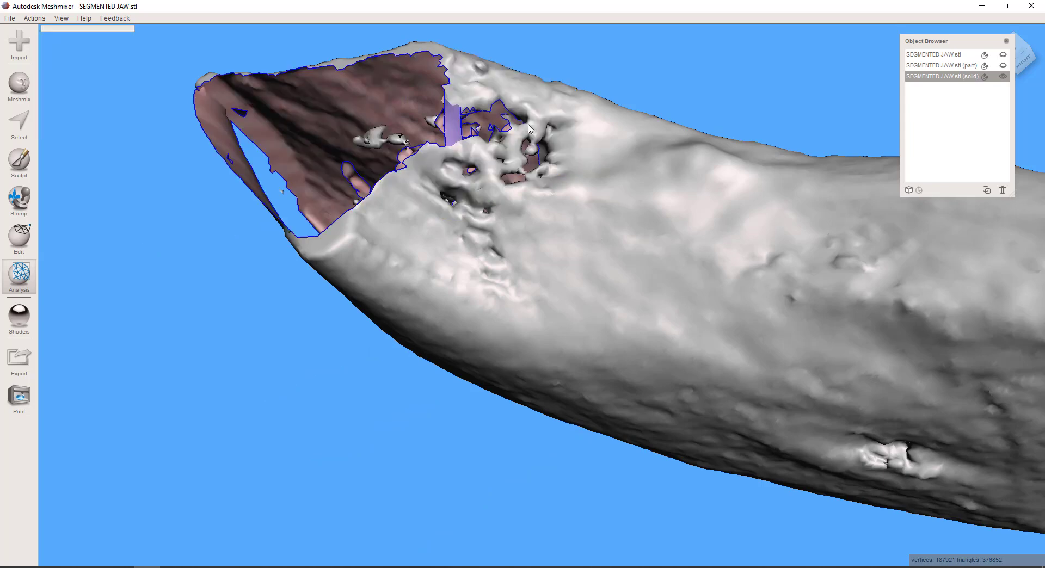
{"action": "key", "text": "ctrl+z"}
Select the porous faces around the opening beside the bridge with size 14 and 32 brushes, unselect the bridge faces, and delete the selection
{"action": "scroll", "coordinate": [403, 209], "scroll_direction": "down", "scroll_amount": 3}
{"action": "scroll", "coordinate": [400, 213], "scroll_direction": "up", "scroll_amount": 3}
{"action": "scroll", "coordinate": [405, 218], "scroll_direction": "up", "scroll_amount": 10}
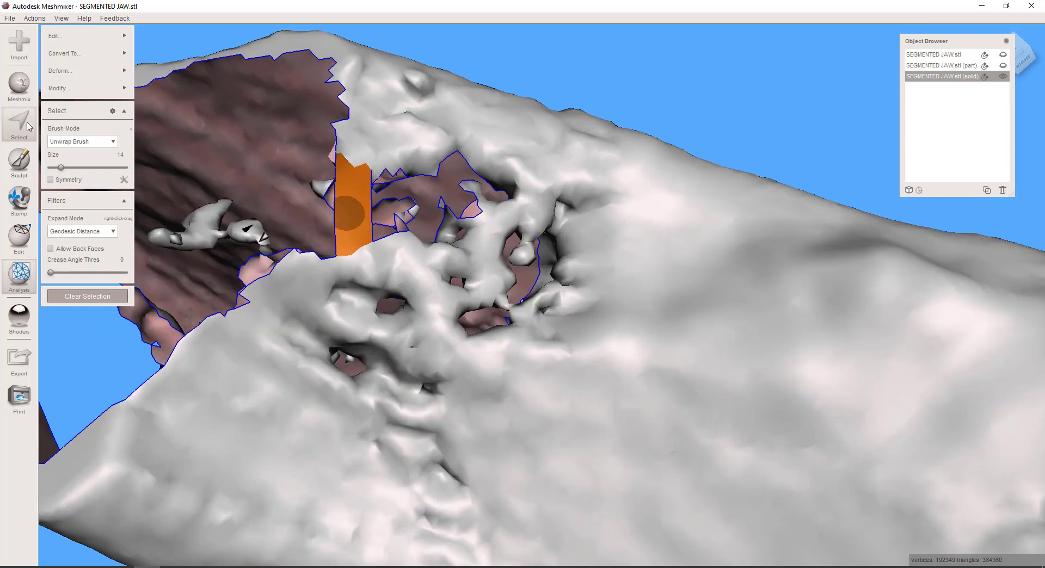
{"action": "left_click", "coordinate": [27, 123]}
{"action": "mouse_move", "coordinate": [567, 265]}
{"action": "right_mouse_down"}
{"action": "mouse_move", "coordinate": [565, 274]}
{"action": "mouse_move", "coordinate": [615, 289]}
{"action": "mouse_move", "coordinate": [613, 327]}
{"action": "mouse_move", "coordinate": [588, 321]}
{"action": "right_mouse_up"}
{"action": "mouse_move", "coordinate": [509, 286]}
{"action": "left_mouse_down"}
{"action": "mouse_move", "coordinate": [536, 267]}
{"action": "mouse_move", "coordinate": [545, 240]}
{"action": "mouse_move", "coordinate": [503, 204]}
{"action": "mouse_move", "coordinate": [416, 221]}
{"action": "mouse_move", "coordinate": [408, 241]}
{"action": "left_mouse_up"}
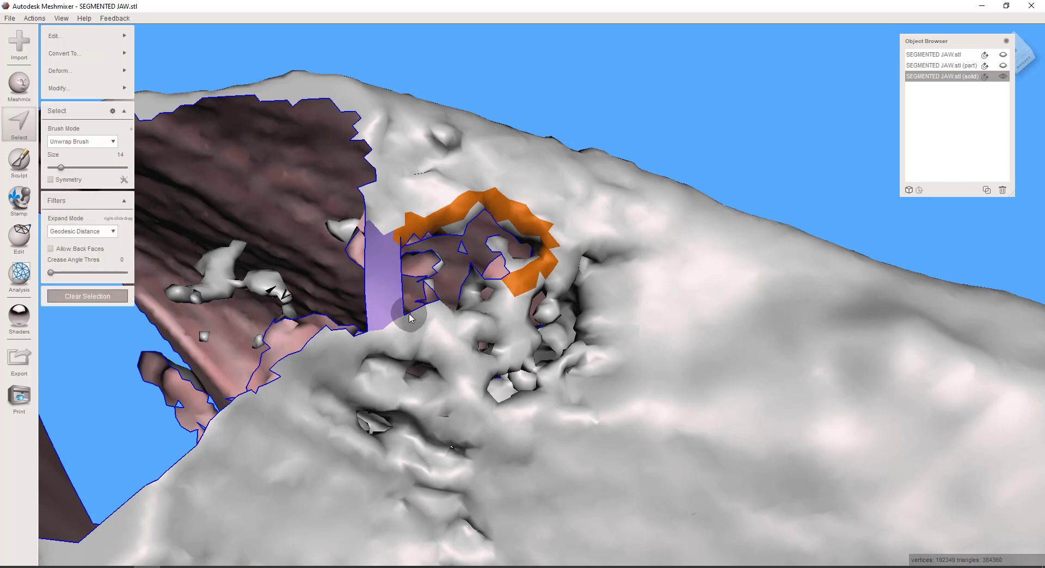
{"action": "mouse_move", "coordinate": [397, 310]}
{"action": "left_mouse_down"}
{"action": "mouse_move", "coordinate": [428, 330]}
{"action": "mouse_move", "coordinate": [465, 330]}
{"action": "mouse_move", "coordinate": [517, 283]}
{"action": "mouse_move", "coordinate": [482, 317]}
{"action": "mouse_move", "coordinate": [487, 283]}
{"action": "mouse_move", "coordinate": [503, 293]}
{"action": "left_mouse_up"}
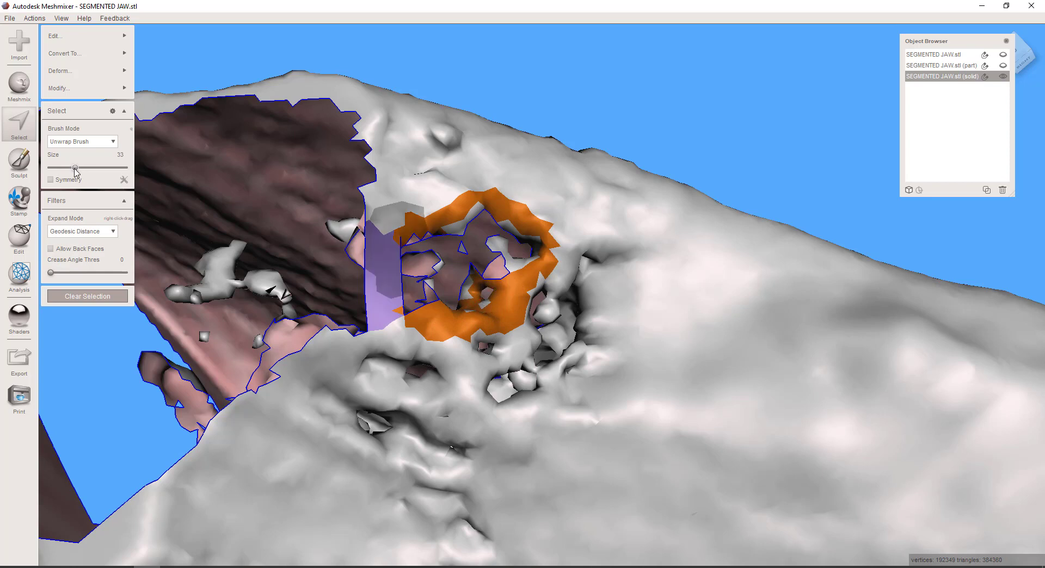
{"action": "left_click", "coordinate": [75, 168]}
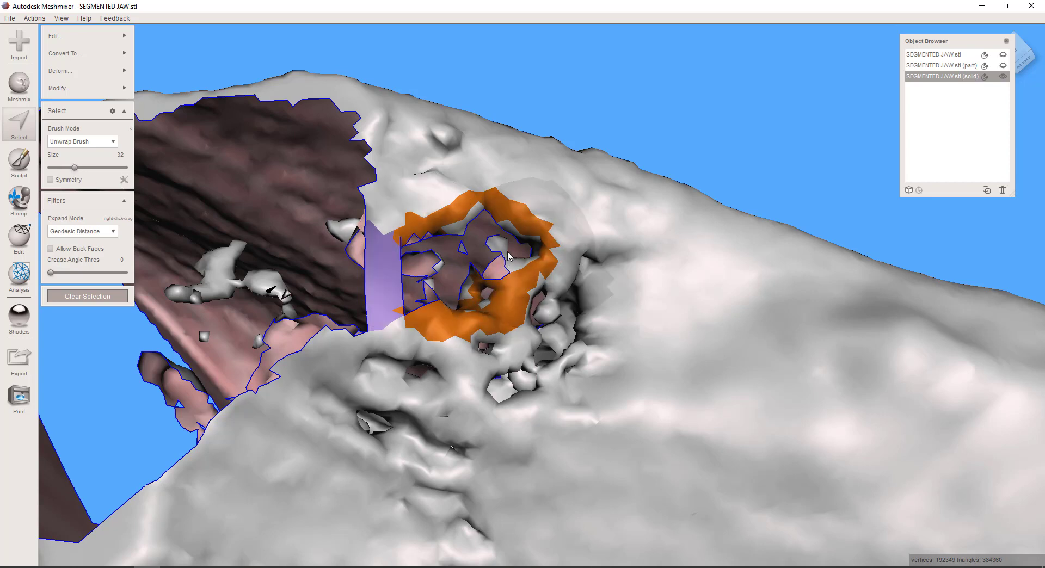
{"action": "left_click", "coordinate": [502, 252]}
{"action": "left_click", "coordinate": [471, 287]}
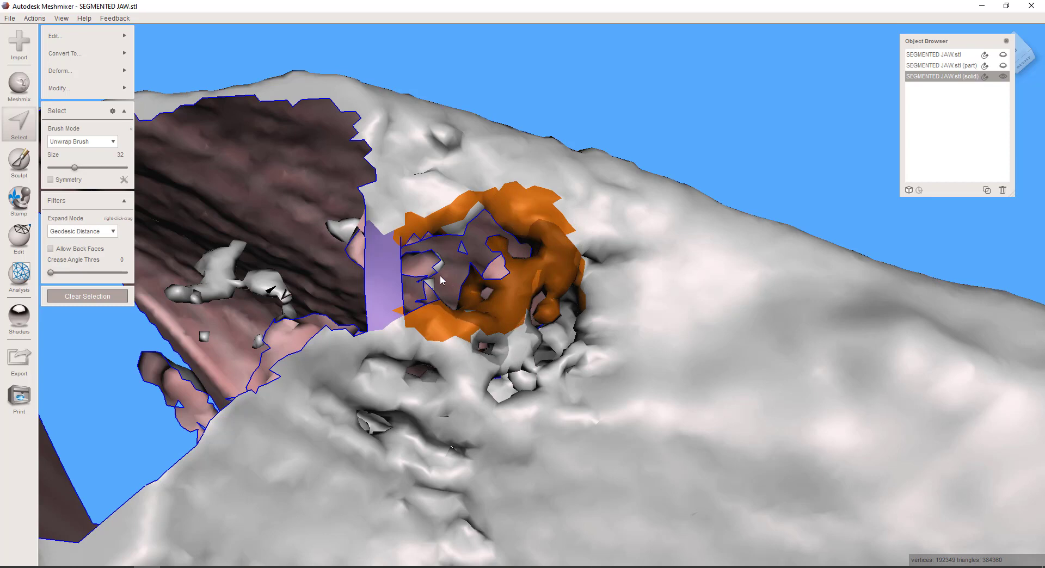
{"action": "left_click", "coordinate": [435, 294]}
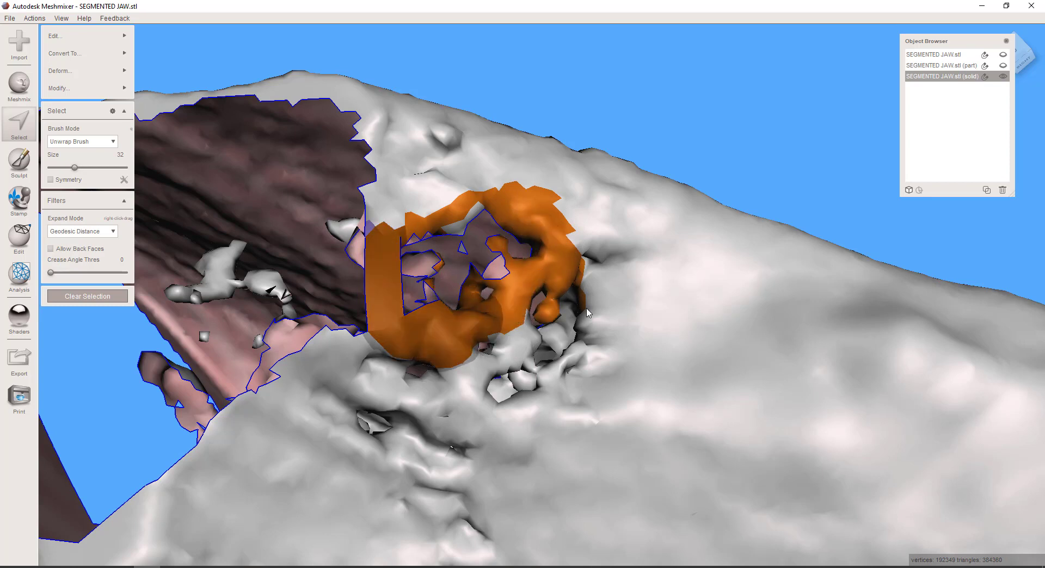
{"action": "left_click", "coordinate": [423, 395], "text": "ctrl"}
{"action": "mouse_move", "coordinate": [424, 392]}
{"action": "left_mouse_down", "text": "ctrl"}
{"action": "mouse_move", "coordinate": [394, 394]}
{"action": "mouse_move", "coordinate": [346, 375]}
{"action": "left_mouse_up", "text": "ctrl"}
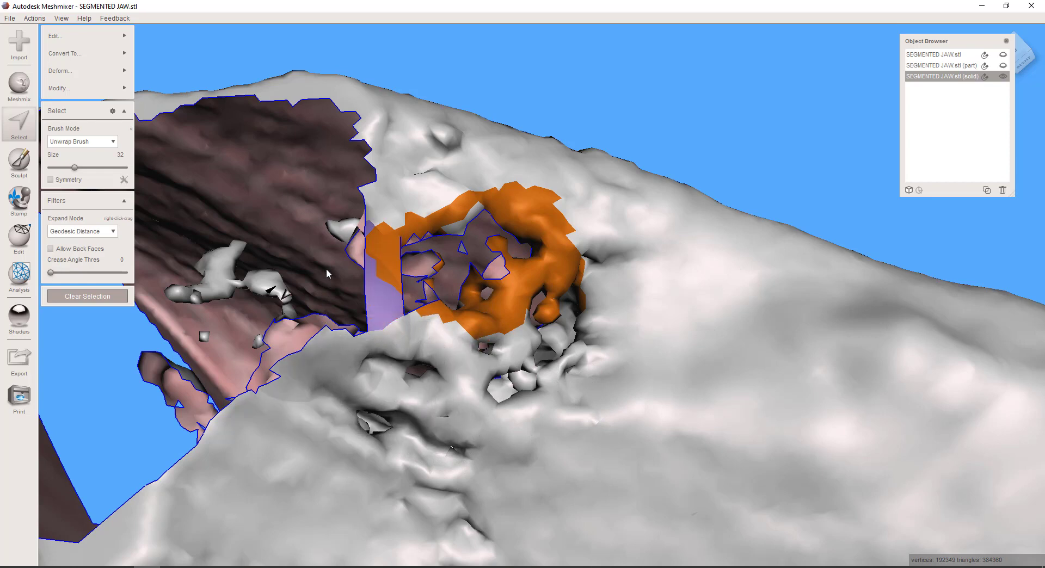
{"action": "left_click_drag", "start_coordinate": [69, 168], "coordinate": [67, 167]}
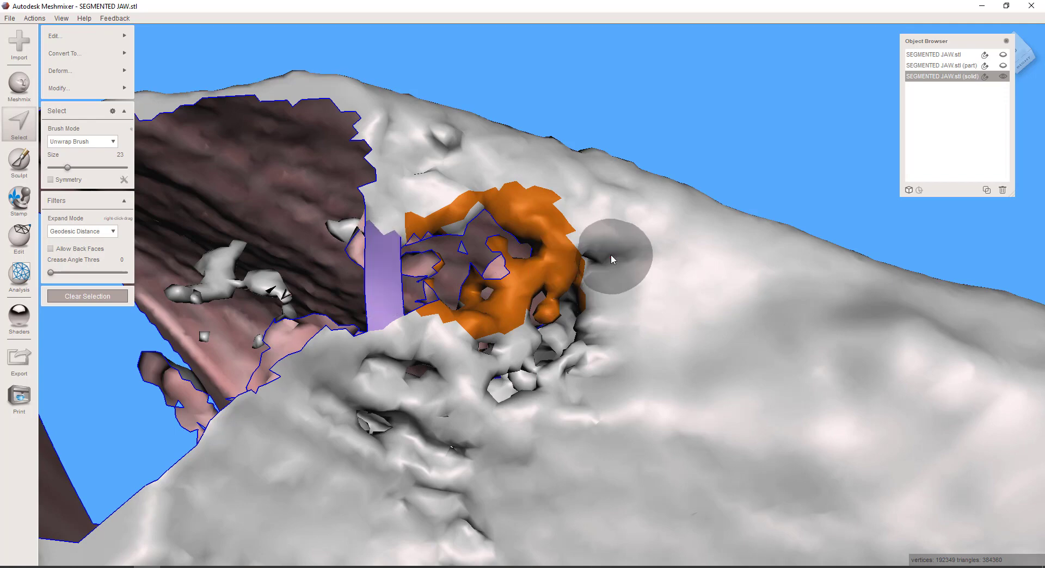
{"action": "key", "text": "Delete"}
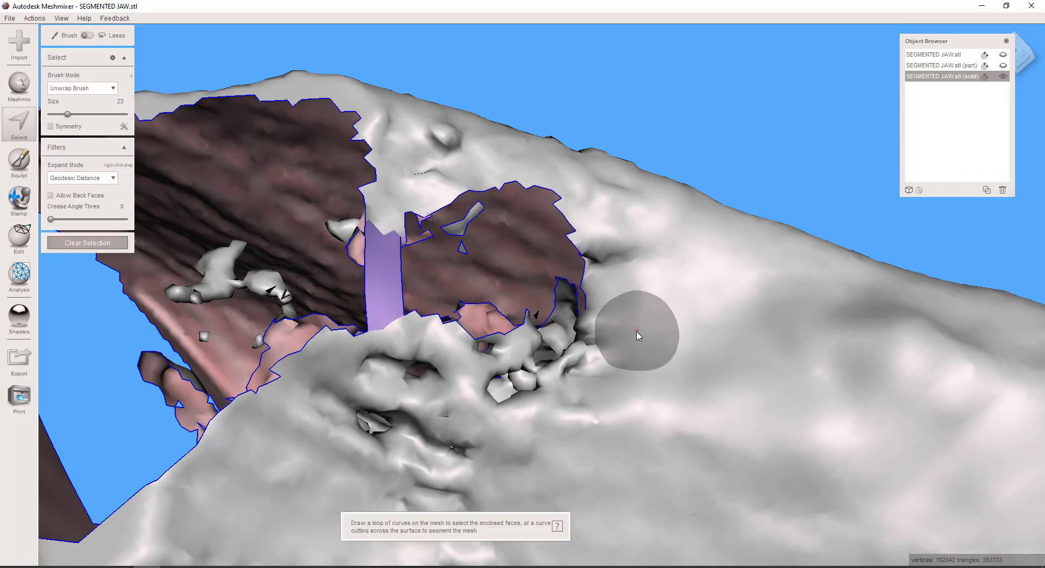
Select the ragged porous faces along the lower edge of the enlarged opening with the size 23 brush and delete them
{"action": "right_click_drag", "start_coordinate": [606, 333], "coordinate": [577, 357]}
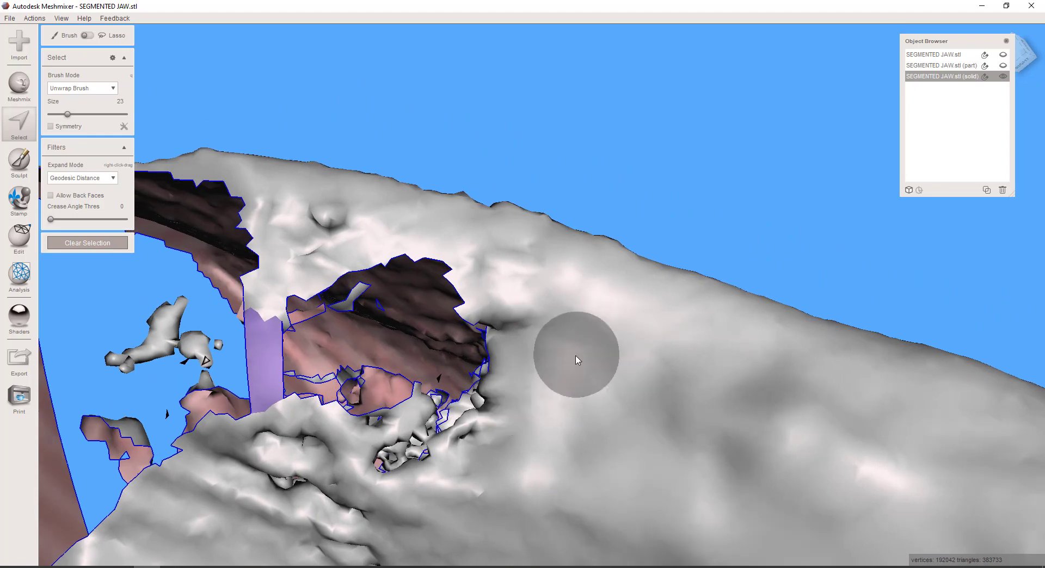
{"action": "right_click_drag", "start_coordinate": [402, 378], "coordinate": [410, 363]}
{"action": "middle_click_drag", "start_coordinate": [411, 363], "coordinate": [434, 311]}
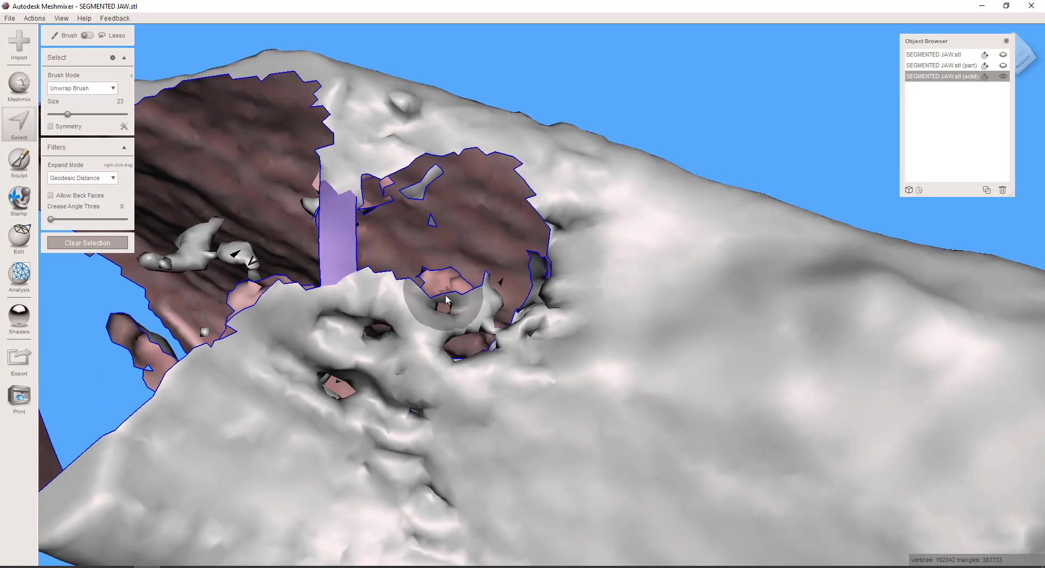
{"action": "left_click", "coordinate": [450, 300]}
{"action": "mouse_move", "coordinate": [510, 322]}
{"action": "right_mouse_down"}
{"action": "mouse_move", "coordinate": [512, 336]}
{"action": "mouse_move", "coordinate": [470, 334]}
{"action": "right_mouse_up"}
{"action": "key", "text": "Delete"}
Bridge the enlarged opening diagonally between size 23 face patches on its lower and upper edges
{"action": "left_click", "coordinate": [399, 317]}
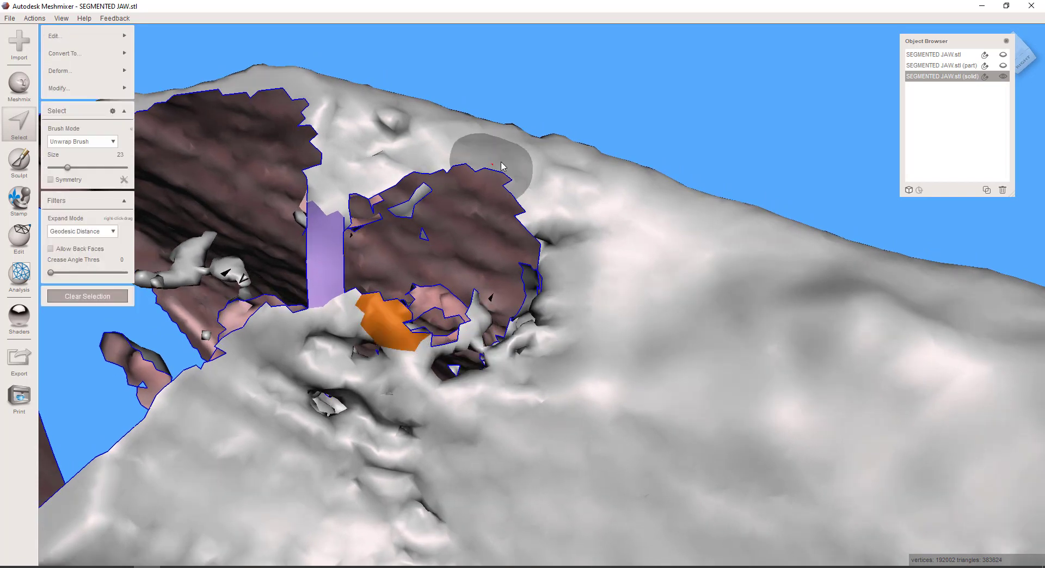
{"action": "left_click_drag", "start_coordinate": [497, 163], "coordinate": [546, 187]}
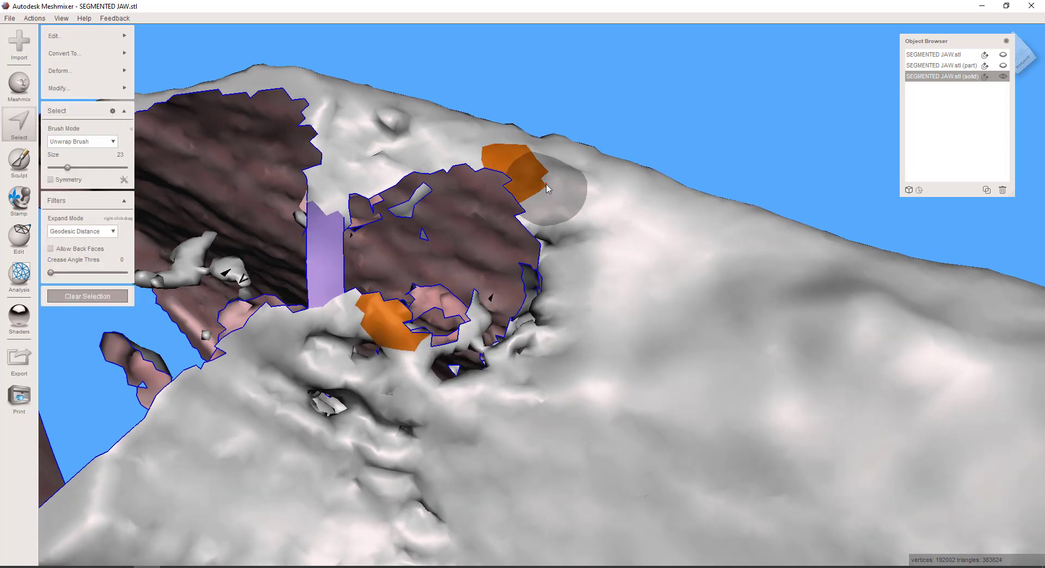
{"action": "key", "text": "ctrl+b"}
{"action": "key", "text": "Return"}
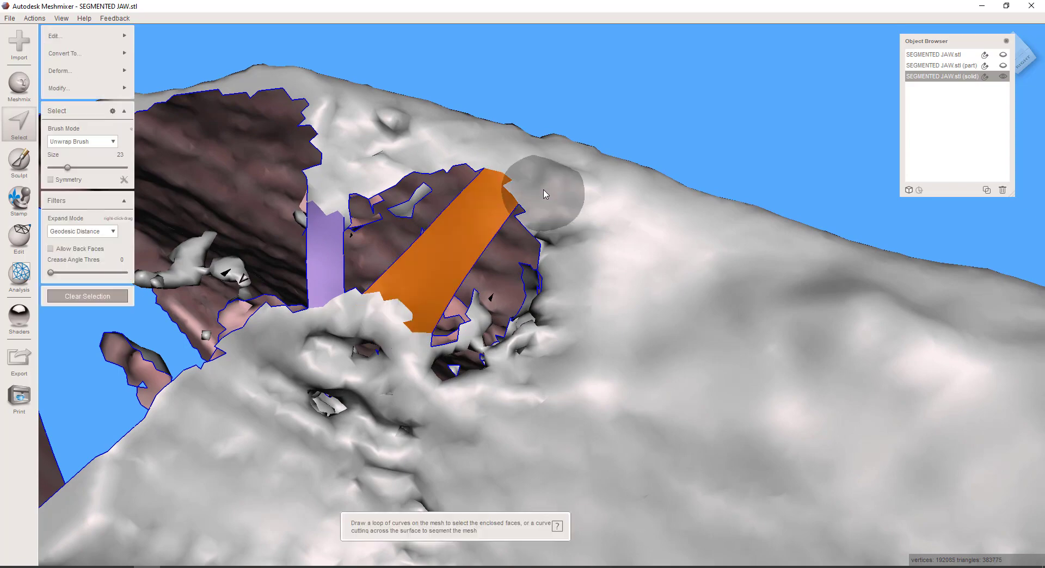
Clear the selection, select the faces around the small hole just below the new bridge, and delete them
{"action": "right_click_drag", "start_coordinate": [543, 192], "coordinate": [602, 347]}
{"action": "scroll", "coordinate": [555, 326], "scroll_direction": "up", "scroll_amount": 7}
{"action": "scroll", "coordinate": [510, 265], "scroll_direction": "up", "scroll_amount": 1}
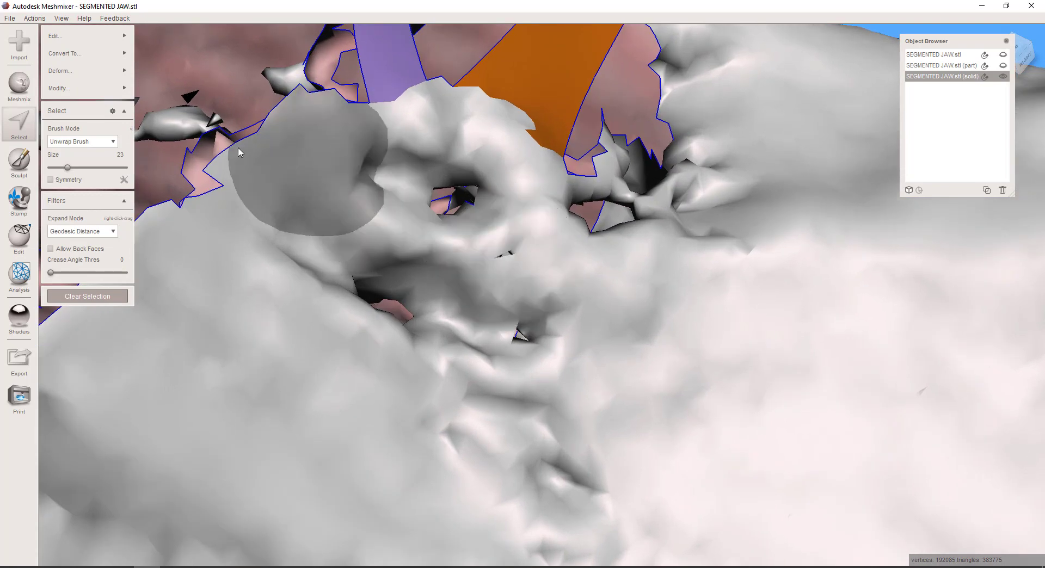
{"action": "key", "text": "Escape"}
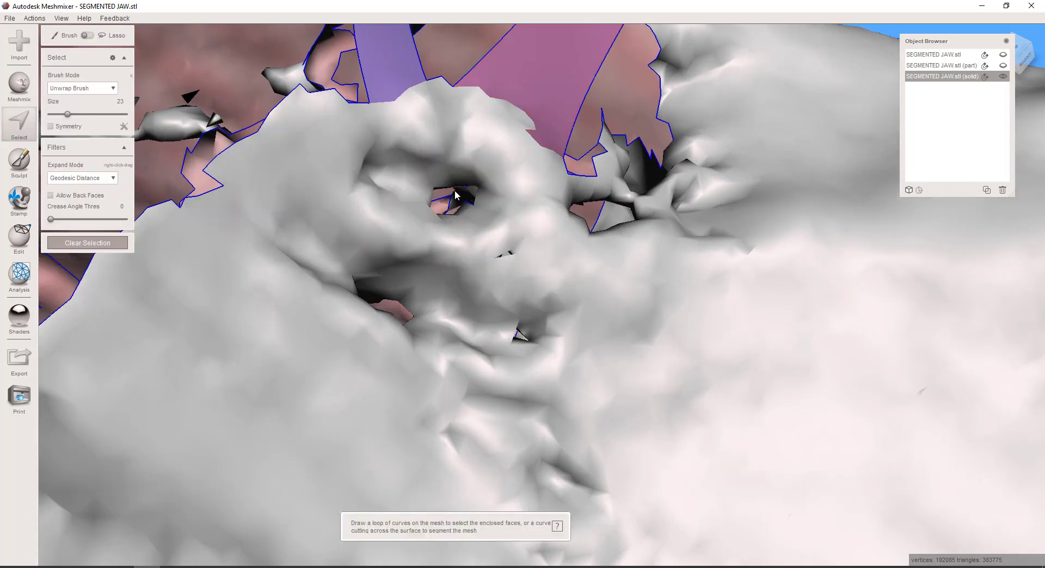
{"action": "left_click", "coordinate": [455, 194]}
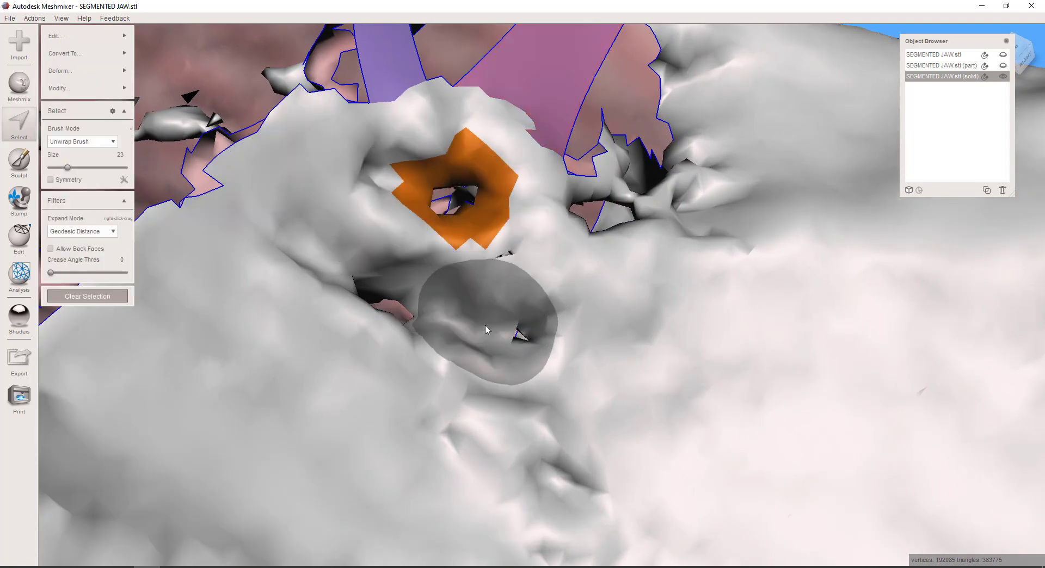
{"action": "key", "text": "Delete"}
Delete the faces around the next small hole farther below the bridges, along with the leftover inner faces at its edge
{"action": "right_click_drag", "start_coordinate": [489, 328], "coordinate": [457, 337]}
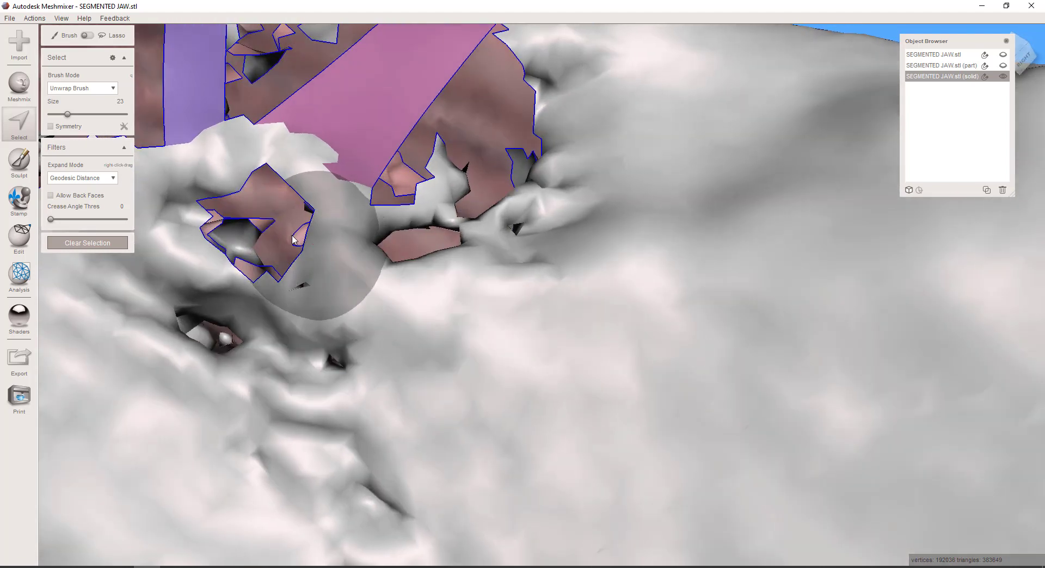
{"action": "left_click", "coordinate": [210, 349]}
{"action": "right_click_drag", "start_coordinate": [213, 357], "coordinate": [232, 367]}
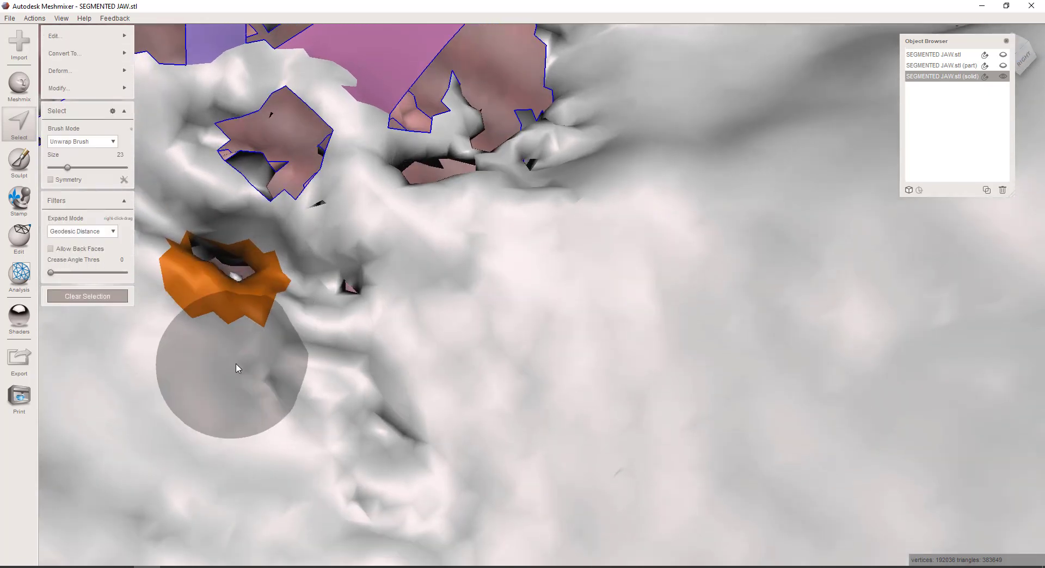
{"action": "key", "text": "Delete"}
{"action": "left_click", "coordinate": [205, 257]}
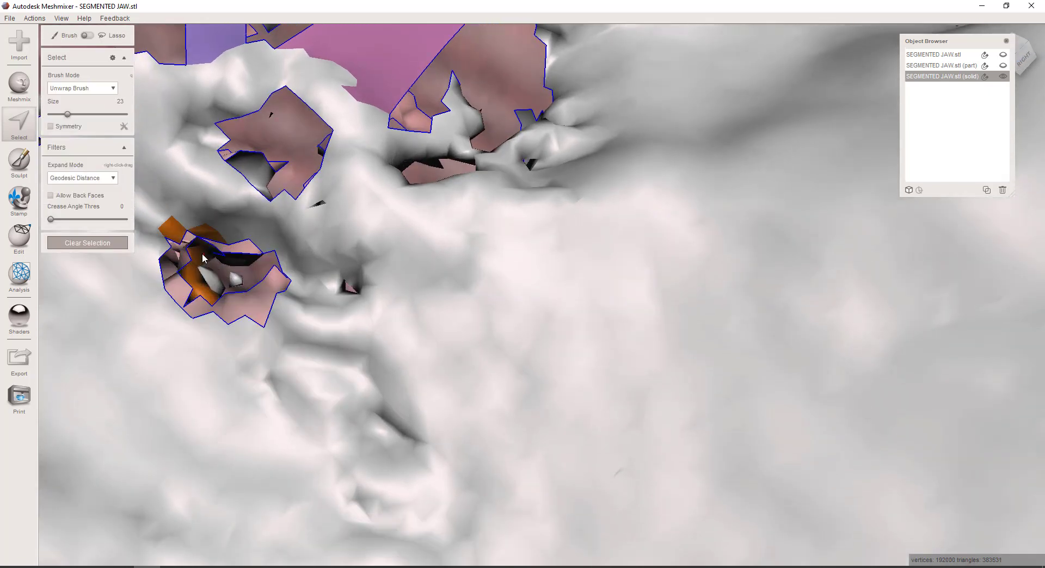
{"action": "key", "text": "Delete"}
{"action": "right_click_drag", "start_coordinate": [326, 365], "coordinate": [374, 374]}
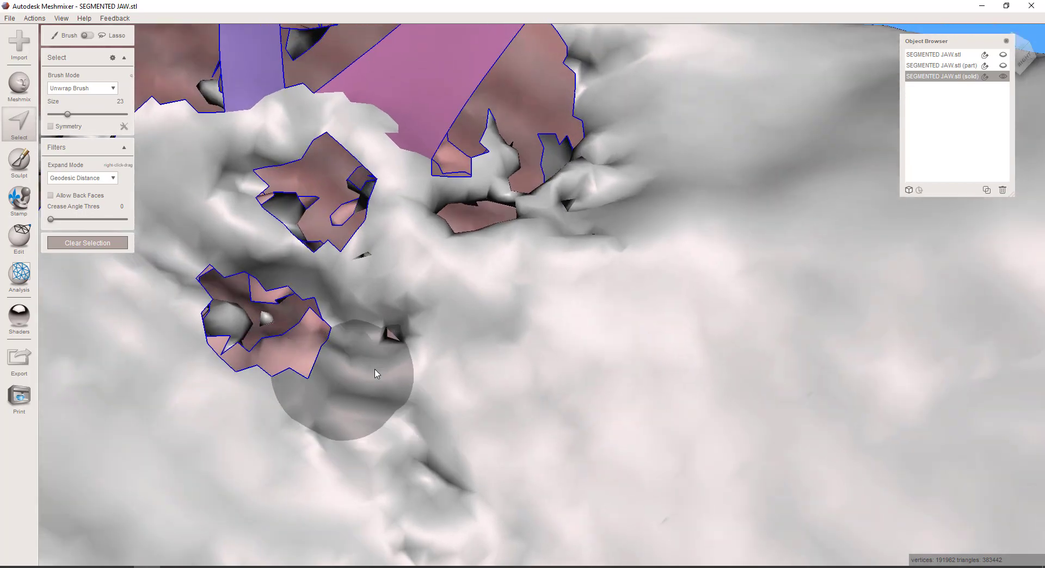
Delete the faces around the small dark hole beside the two holes already cleared below the bridges
{"action": "left_click", "coordinate": [422, 346]}
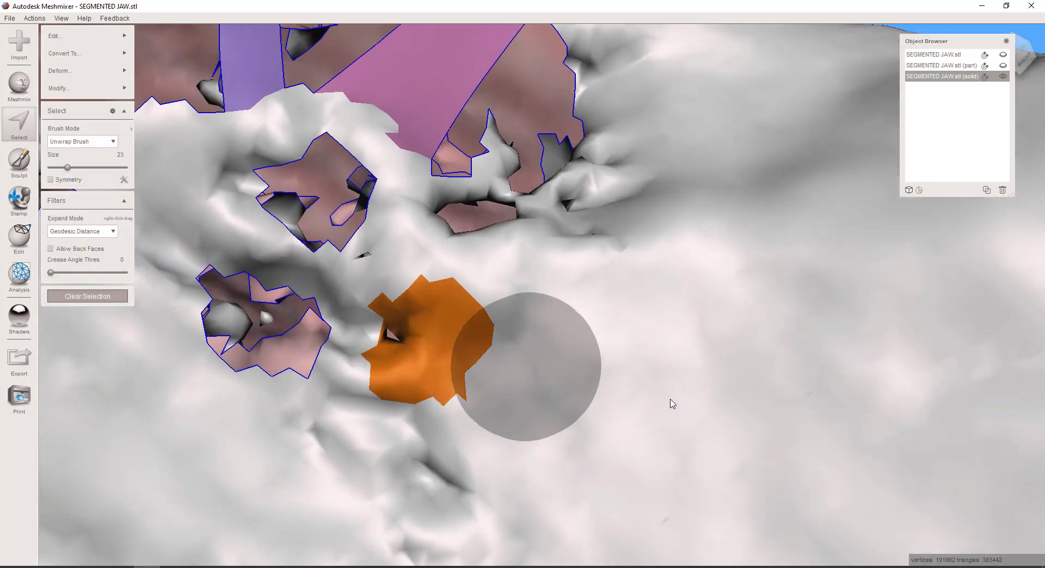
{"action": "key", "text": "Delete"}
{"action": "scroll", "coordinate": [485, 356], "scroll_direction": "down", "scroll_amount": 6}
Delete the ragged faces beside the diagonal bridge's lower end and along the adjacent side edge of the enlarged opening
{"action": "mouse_move", "coordinate": [552, 395]}
{"action": "right_mouse_down"}
{"action": "mouse_move", "coordinate": [562, 392]}
{"action": "mouse_move", "coordinate": [555, 374]}
{"action": "right_mouse_up"}
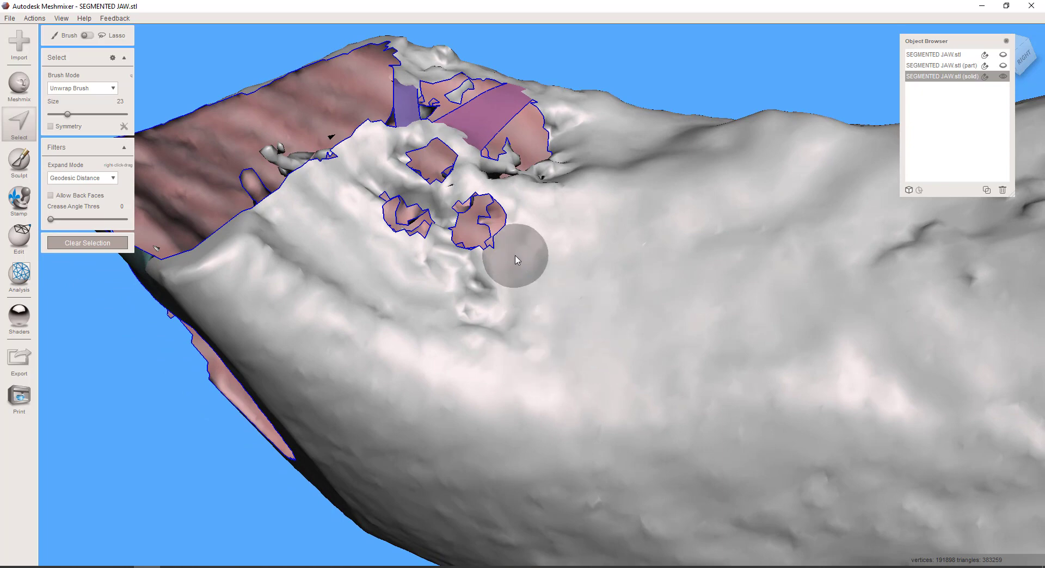
{"action": "mouse_move", "coordinate": [572, 270]}
{"action": "right_mouse_down"}
{"action": "mouse_move", "coordinate": [563, 316]}
{"action": "mouse_move", "coordinate": [523, 309]}
{"action": "right_mouse_up"}
{"action": "scroll", "coordinate": [446, 299], "scroll_direction": "up", "scroll_amount": 5}
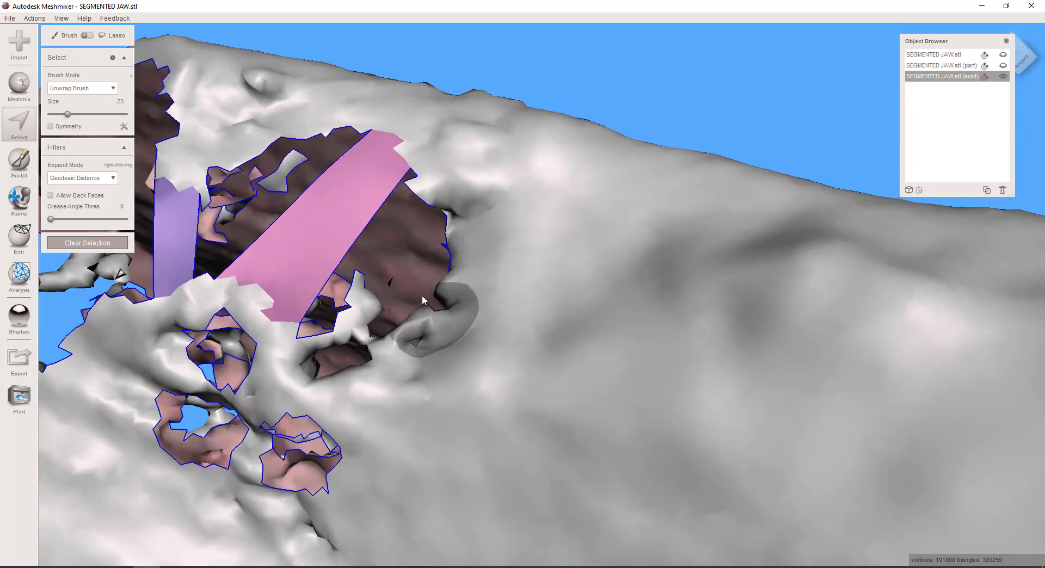
{"action": "left_click", "coordinate": [358, 317]}
{"action": "left_click", "coordinate": [329, 338]}
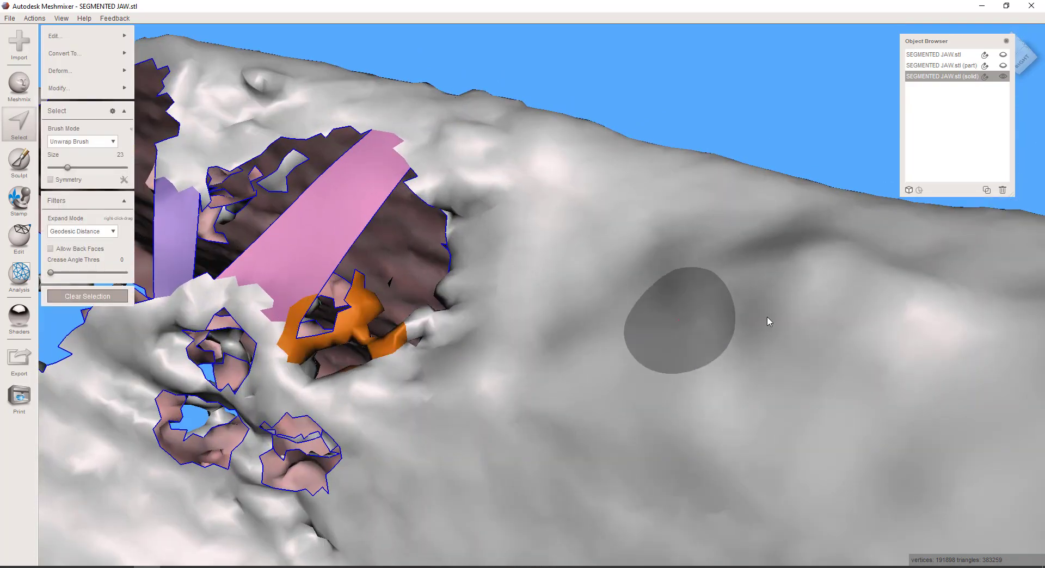
{"action": "key", "text": "Delete"}
{"action": "right_click_drag", "start_coordinate": [507, 287], "coordinate": [564, 311]}
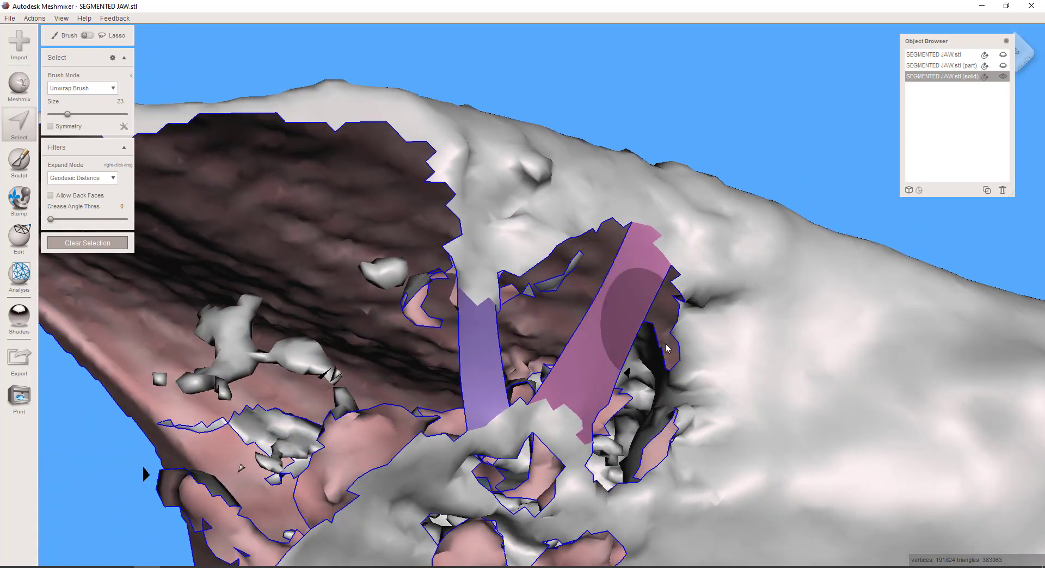
{"action": "left_click", "coordinate": [663, 386]}
{"action": "key", "text": "Delete"}
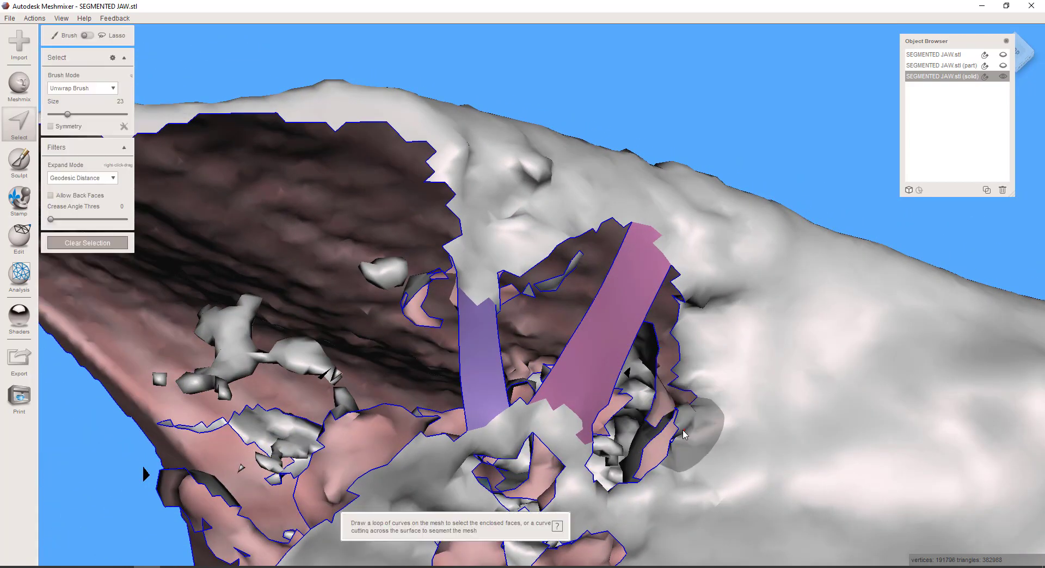
Bridge the gap between a face patch on the diagonal bridge and one on the opening's side edge, keeping refine at 50
{"action": "left_click", "coordinate": [694, 365]}
{"action": "left_click", "coordinate": [612, 340]}
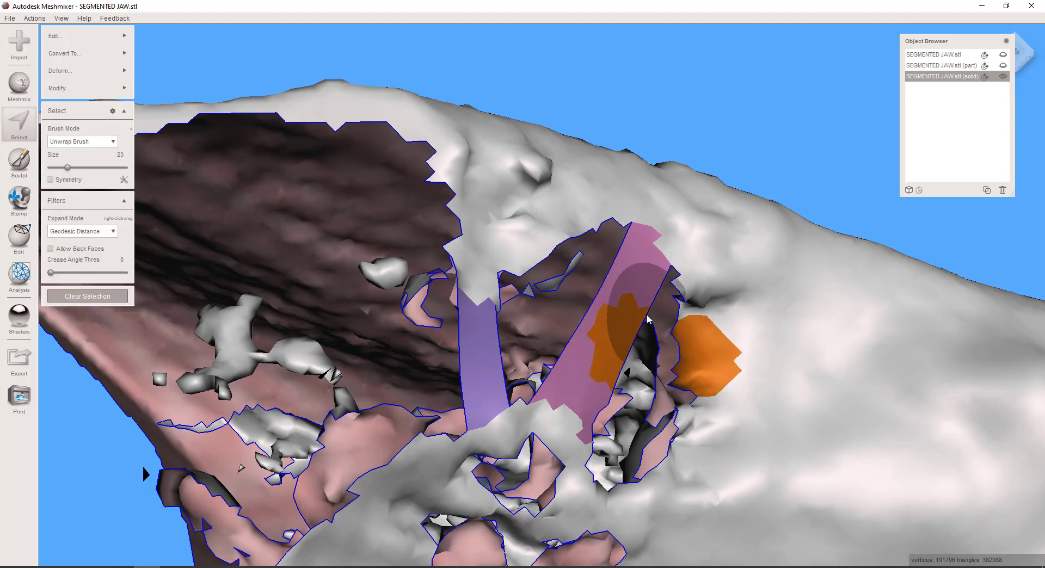
{"action": "key", "text": "ctrl+b"}
{"action": "scroll", "coordinate": [688, 305], "scroll_direction": "down", "scroll_amount": 8}
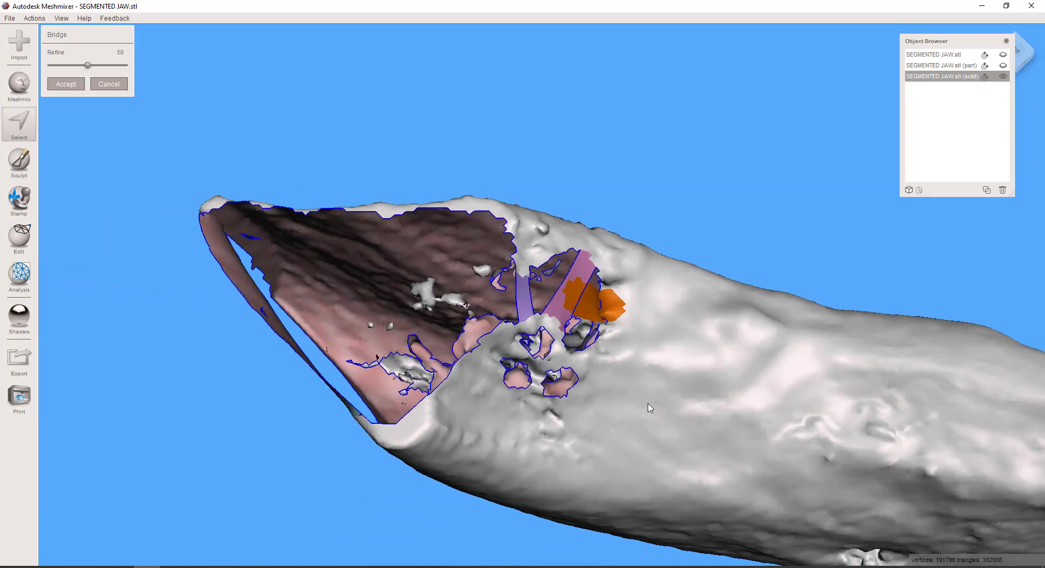
{"action": "right_click_drag", "start_coordinate": [649, 406], "coordinate": [535, 349]}
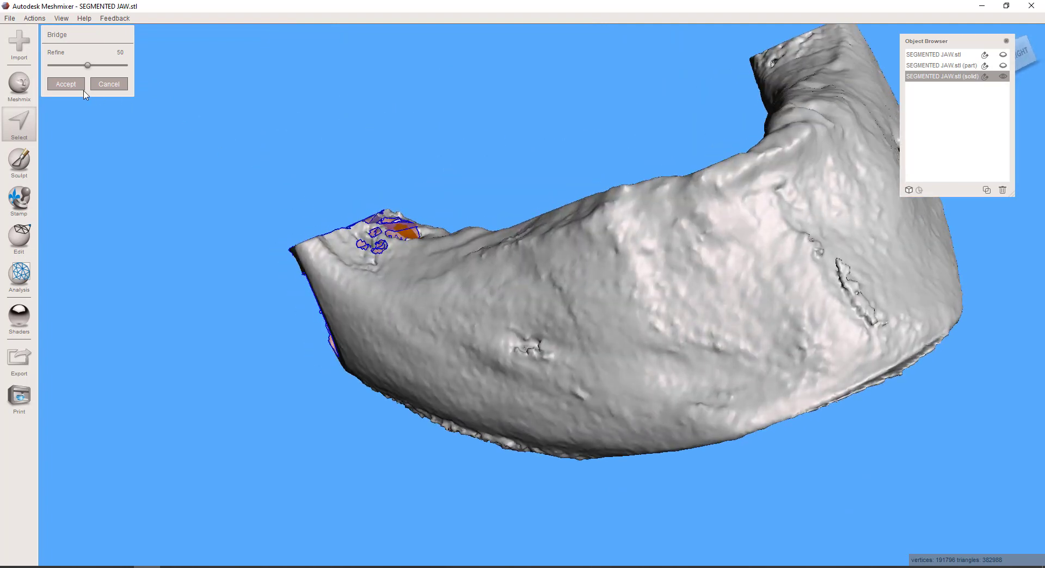
{"action": "left_click", "coordinate": [66, 84]}
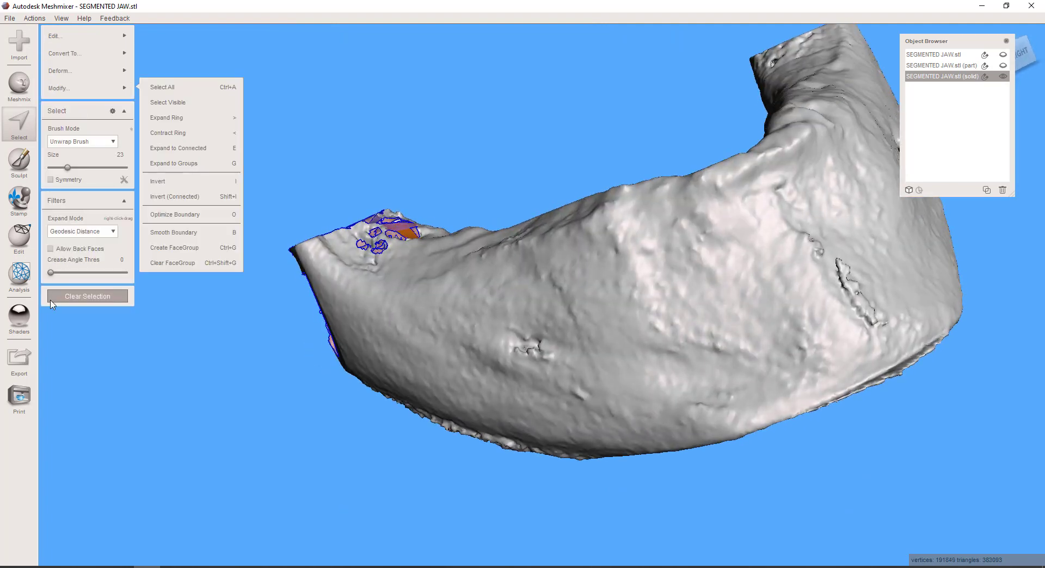
Run the Inspector with flat fill to auto-repair all mesh defects, check the filled jaw end, and finish the inspection
{"action": "left_click", "coordinate": [31, 270]}
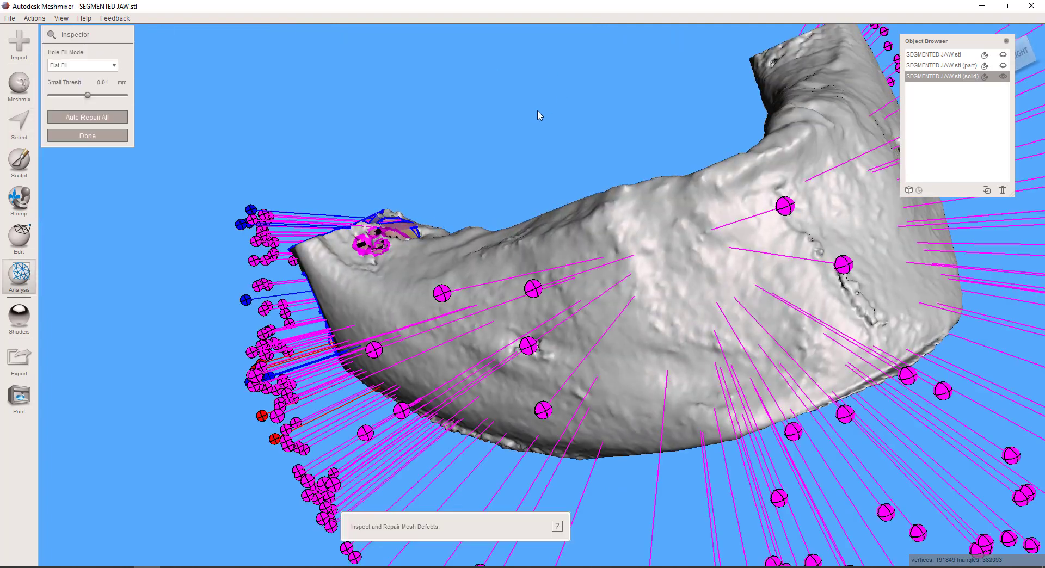
{"action": "scroll", "coordinate": [634, 229], "scroll_direction": "down", "scroll_amount": 10}
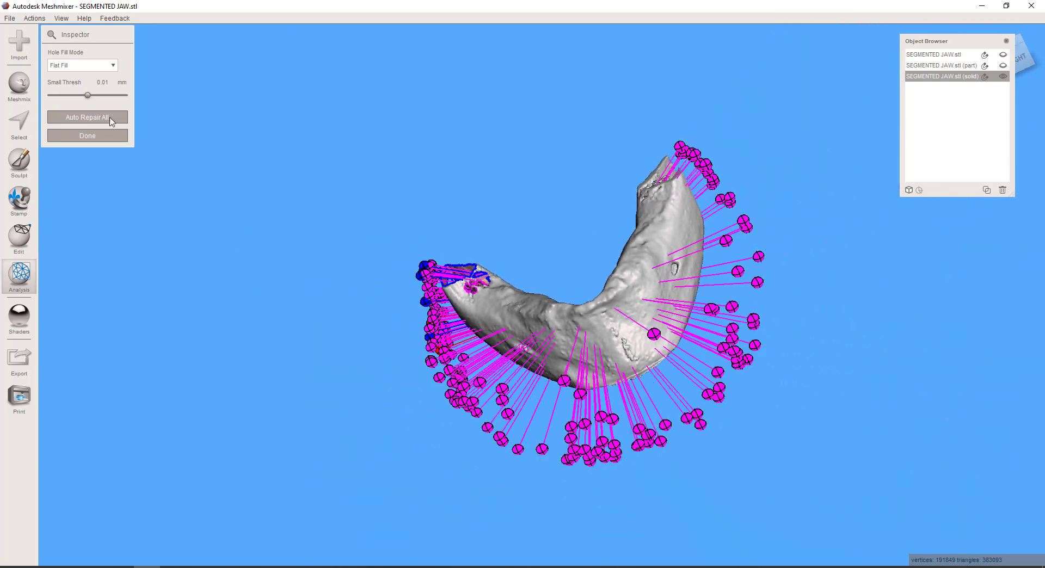
{"action": "left_click", "coordinate": [112, 116]}
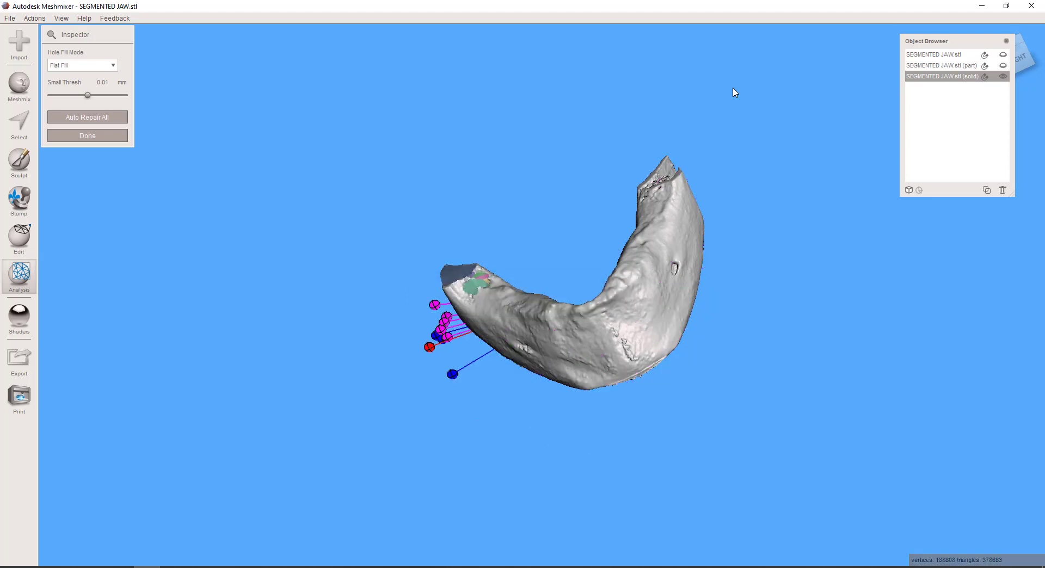
{"action": "right_click_drag", "start_coordinate": [733, 93], "coordinate": [710, 258]}
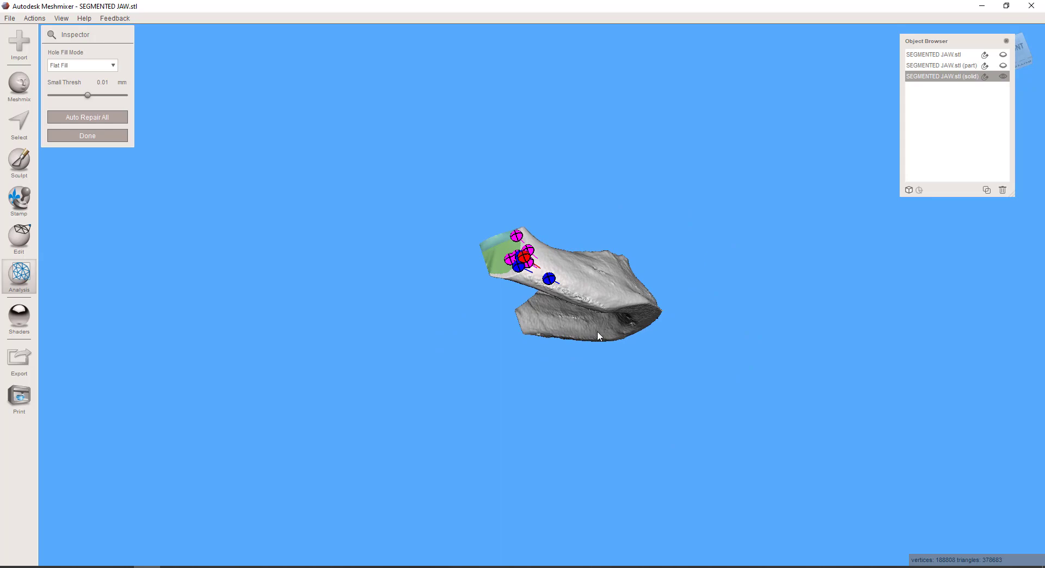
{"action": "right_click_drag", "start_coordinate": [598, 332], "coordinate": [645, 201]}
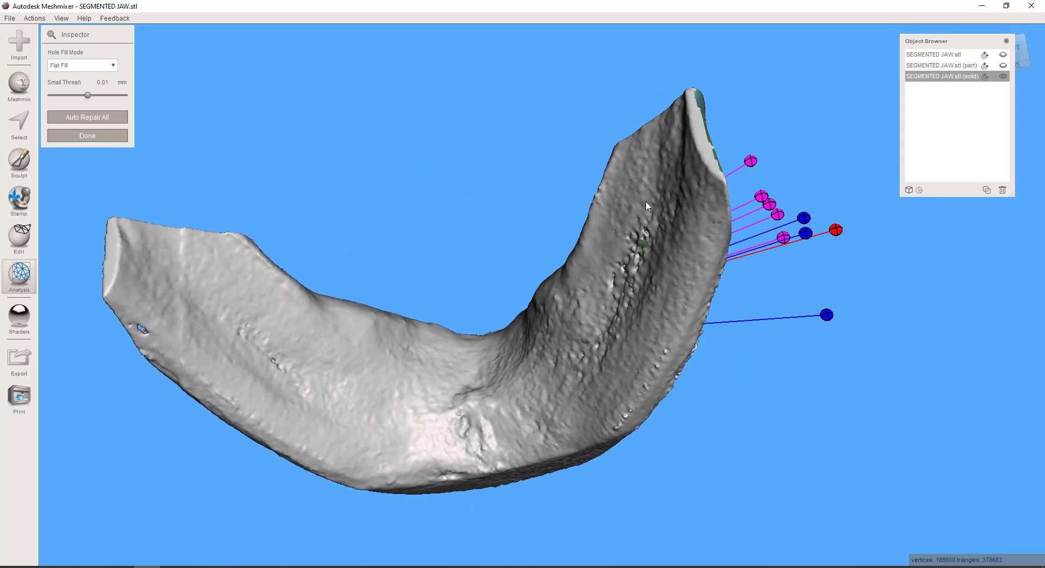
{"action": "right_click_drag", "start_coordinate": [736, 300], "coordinate": [647, 391]}
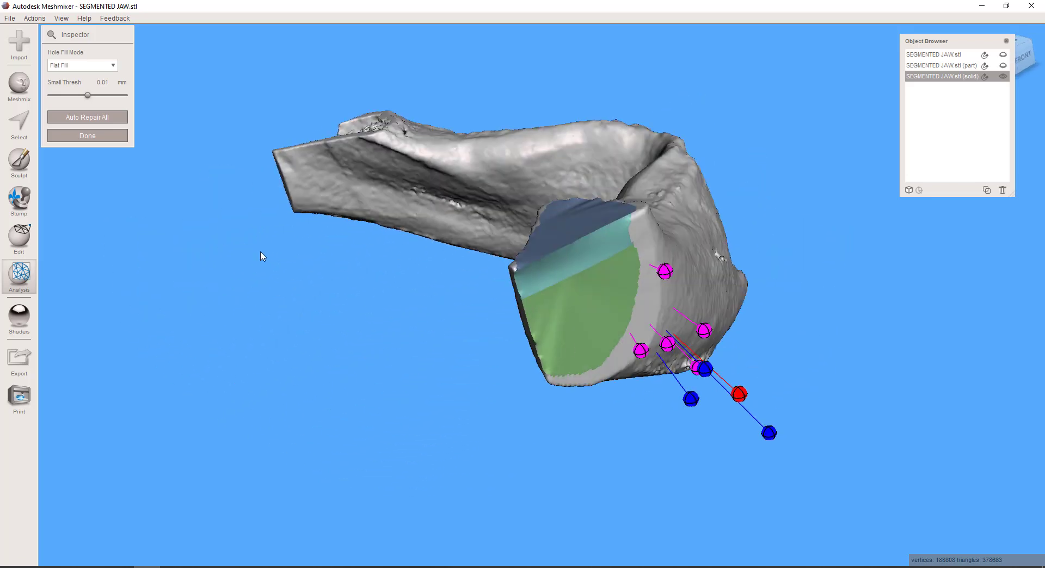
{"action": "left_click", "coordinate": [116, 137]}
Select a continuous band of faces around the cut rim of the opposite, still hollow jaw end with the size 23 brush and delete it
{"action": "right_click_drag", "start_coordinate": [460, 264], "coordinate": [783, 308]}
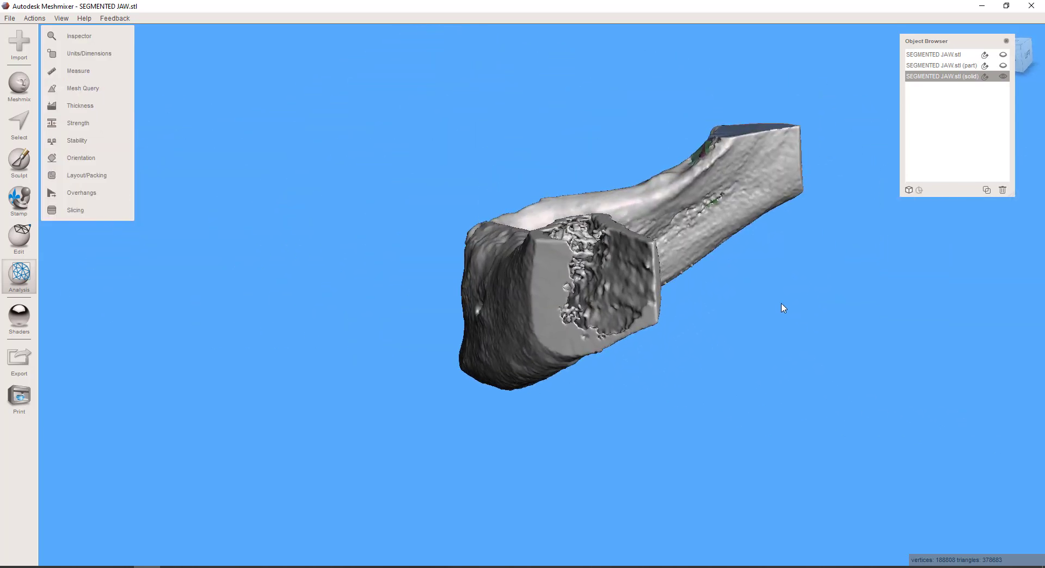
{"action": "left_click", "coordinate": [19, 122]}
{"action": "scroll", "coordinate": [489, 234], "scroll_direction": "up", "scroll_amount": 5}
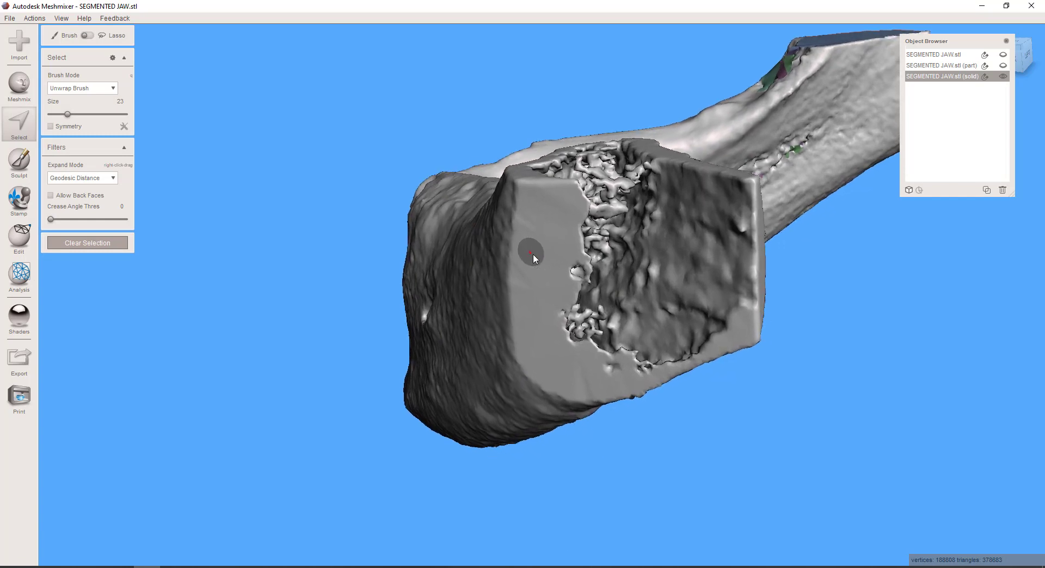
{"action": "middle_click_drag", "start_coordinate": [533, 255], "coordinate": [529, 248]}
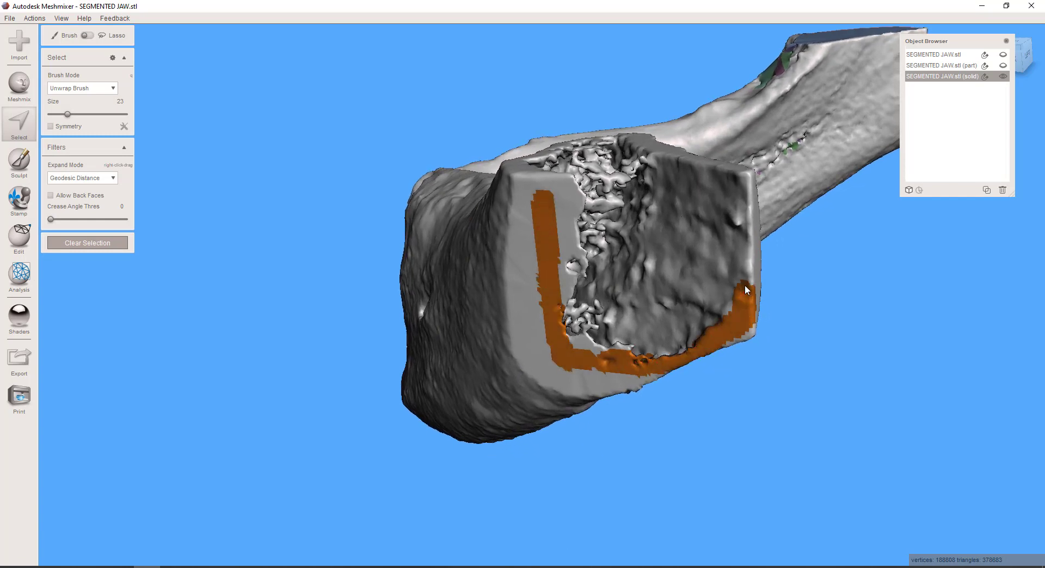
{"action": "left_click", "coordinate": [700, 173]}
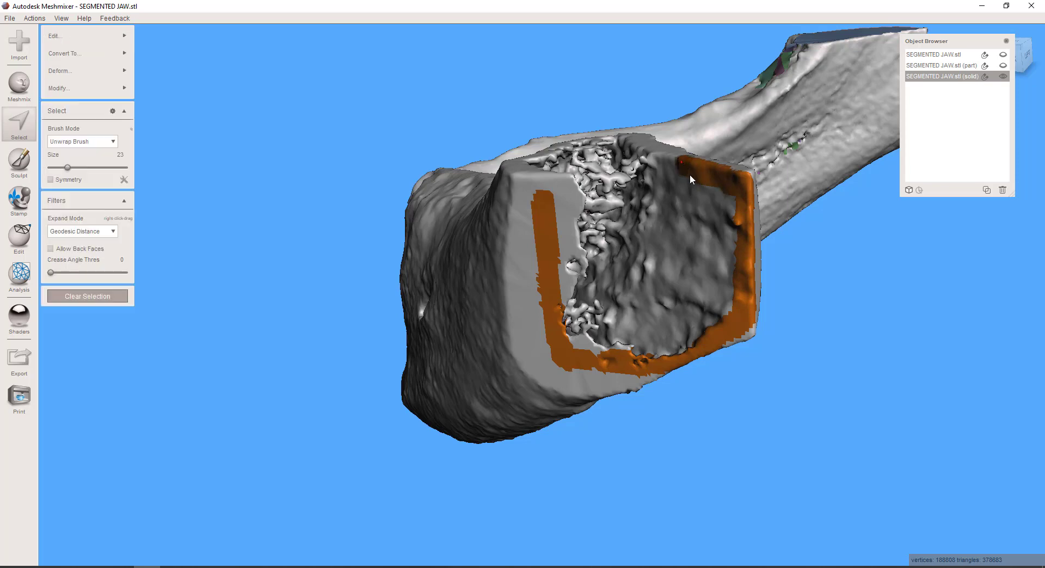
{"action": "right_click_drag", "start_coordinate": [701, 173], "coordinate": [670, 280]}
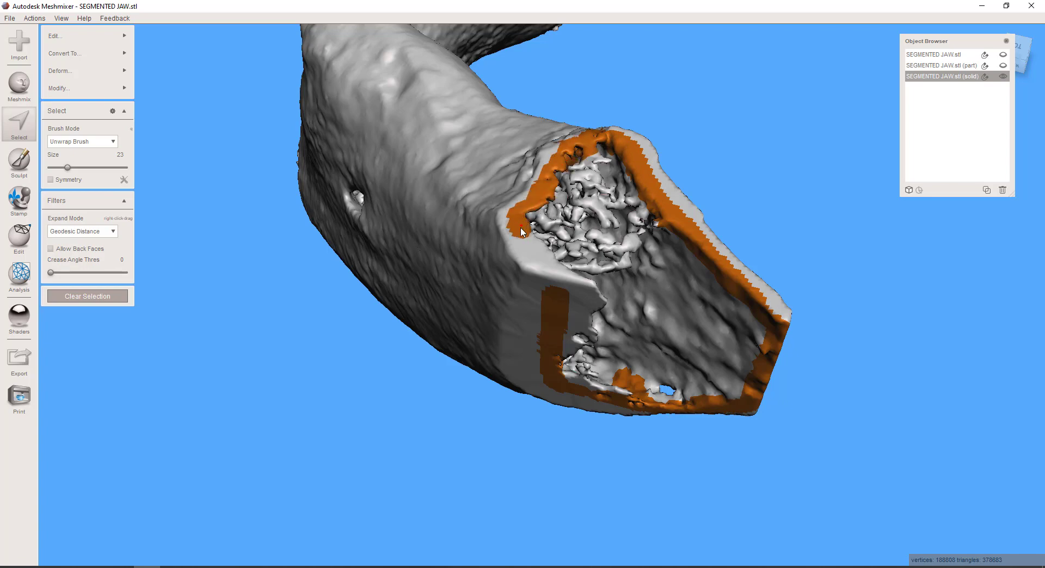
{"action": "left_click_drag", "start_coordinate": [521, 232], "coordinate": [559, 281]}
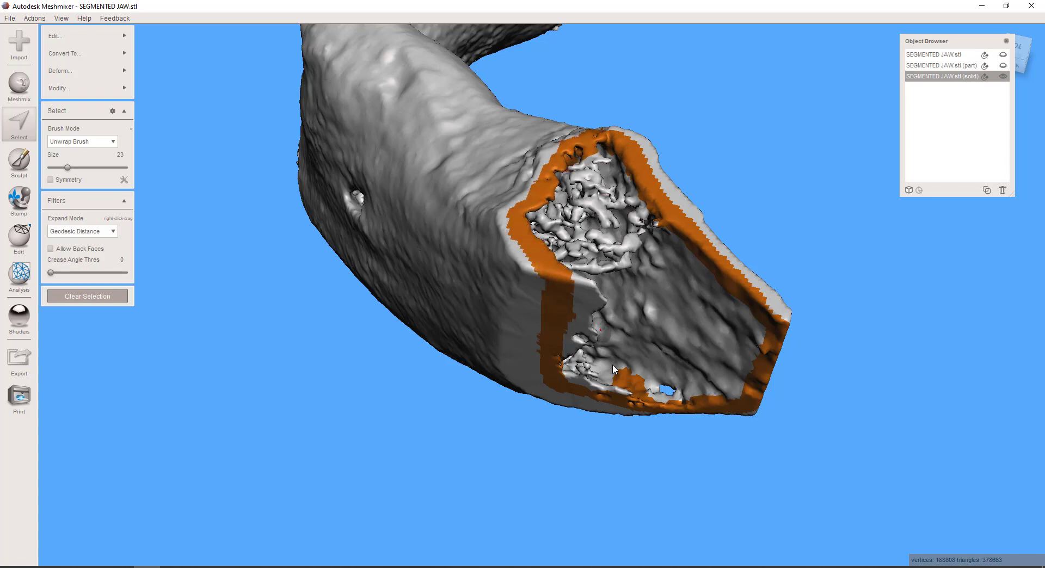
{"action": "key", "text": "Delete"}
Select the porous and inner surfaces of the hollow end, plus the faces around the small wall hole, with a size 39 brush and delete them
{"action": "mouse_move", "coordinate": [586, 251]}
{"action": "right_mouse_down"}
{"action": "mouse_move", "coordinate": [587, 217]}
{"action": "mouse_move", "coordinate": [578, 235]}
{"action": "right_mouse_up"}
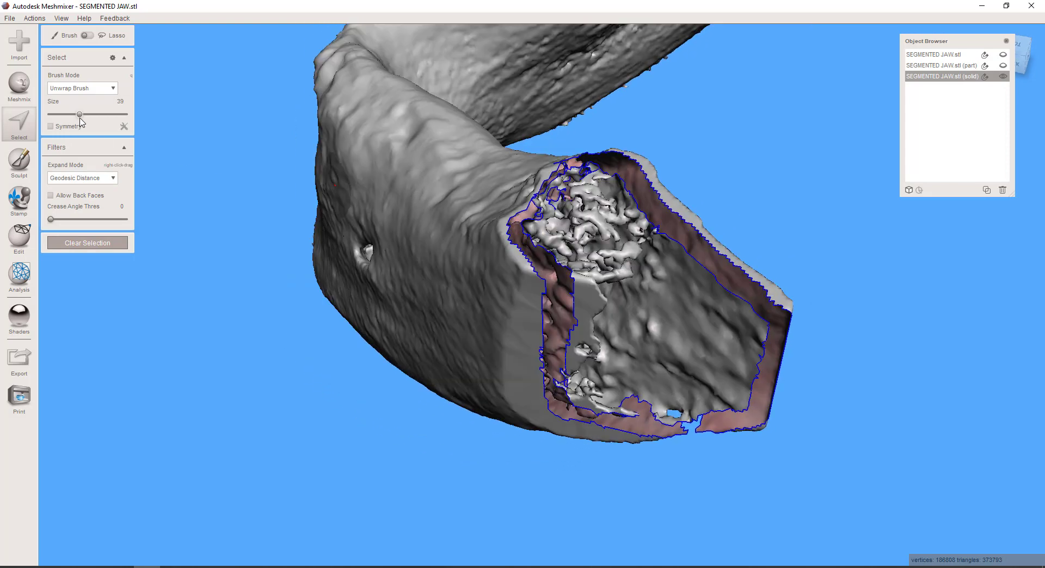
{"action": "left_click_drag", "start_coordinate": [67, 114], "coordinate": [80, 114]}
{"action": "mouse_move", "coordinate": [677, 283]}
{"action": "left_mouse_down"}
{"action": "mouse_move", "coordinate": [610, 205]}
{"action": "mouse_move", "coordinate": [556, 229]}
{"action": "mouse_move", "coordinate": [551, 250]}
{"action": "left_mouse_up"}
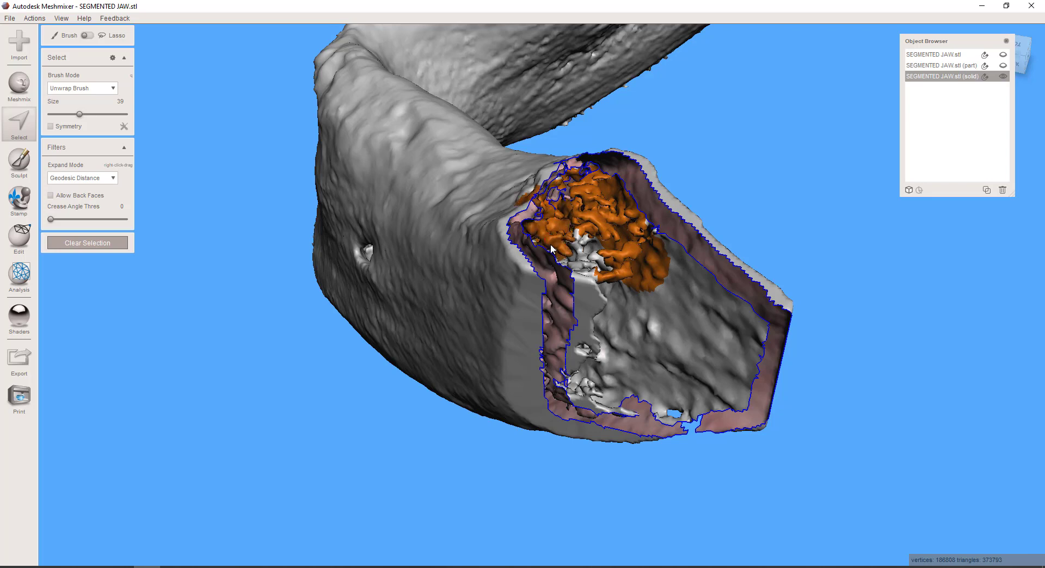
{"action": "mouse_move", "coordinate": [595, 282]}
{"action": "left_mouse_down"}
{"action": "mouse_move", "coordinate": [593, 385]}
{"action": "mouse_move", "coordinate": [668, 409]}
{"action": "mouse_move", "coordinate": [732, 391]}
{"action": "left_mouse_up"}
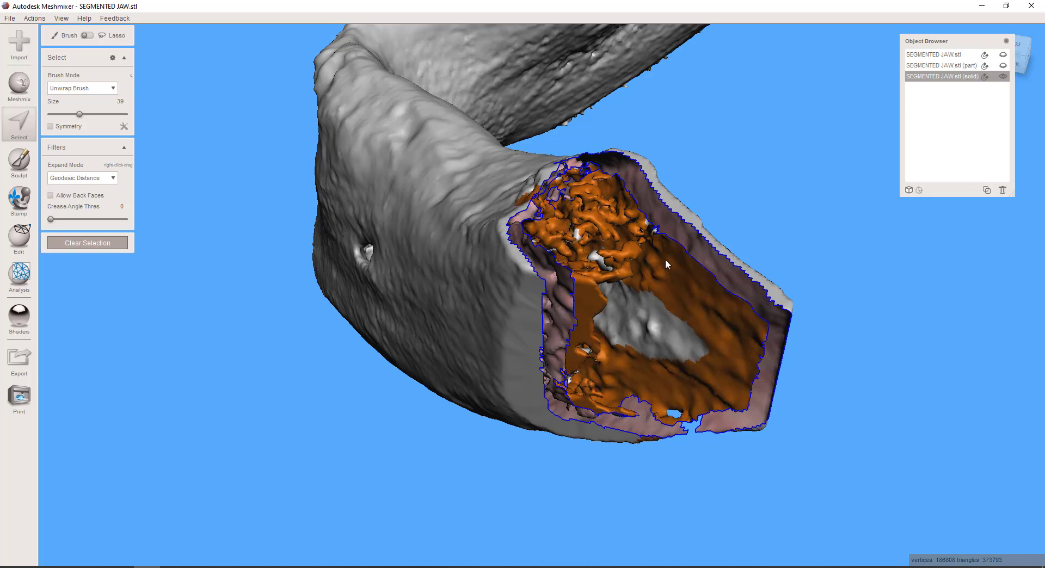
{"action": "left_click_drag", "start_coordinate": [609, 292], "coordinate": [680, 348]}
{"action": "mouse_move", "coordinate": [662, 351]}
{"action": "right_mouse_down"}
{"action": "mouse_move", "coordinate": [729, 424]}
{"action": "mouse_move", "coordinate": [728, 440]}
{"action": "right_mouse_up"}
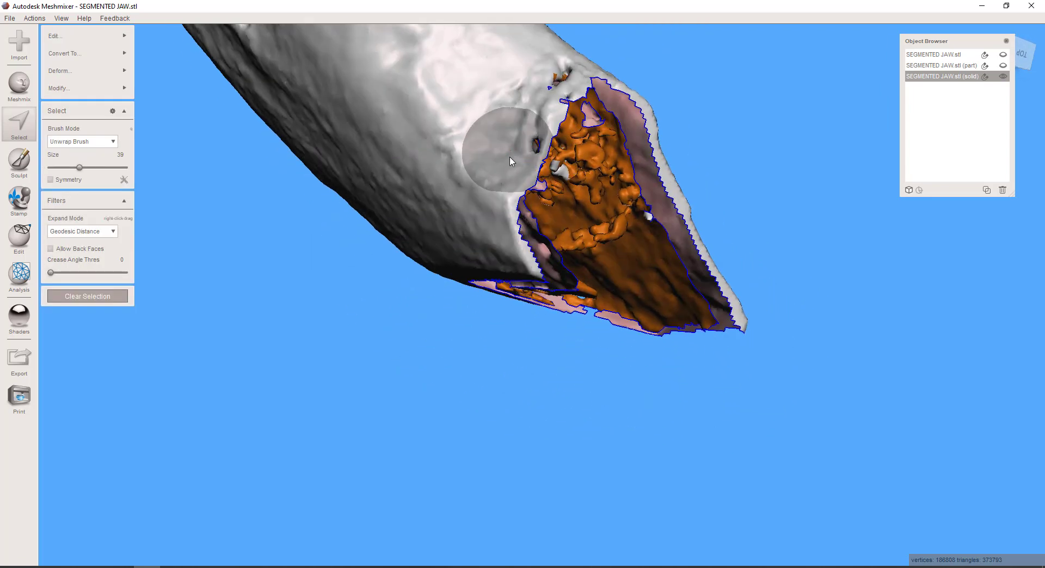
{"action": "mouse_move", "coordinate": [749, 450]}
{"action": "right_mouse_down"}
{"action": "mouse_move", "coordinate": [728, 338]}
{"action": "mouse_move", "coordinate": [622, 276]}
{"action": "mouse_move", "coordinate": [610, 410]}
{"action": "mouse_move", "coordinate": [788, 355]}
{"action": "mouse_move", "coordinate": [776, 404]}
{"action": "mouse_move", "coordinate": [739, 442]}
{"action": "mouse_move", "coordinate": [475, 363]}
{"action": "mouse_move", "coordinate": [464, 401]}
{"action": "mouse_move", "coordinate": [563, 275]}
{"action": "right_mouse_up"}
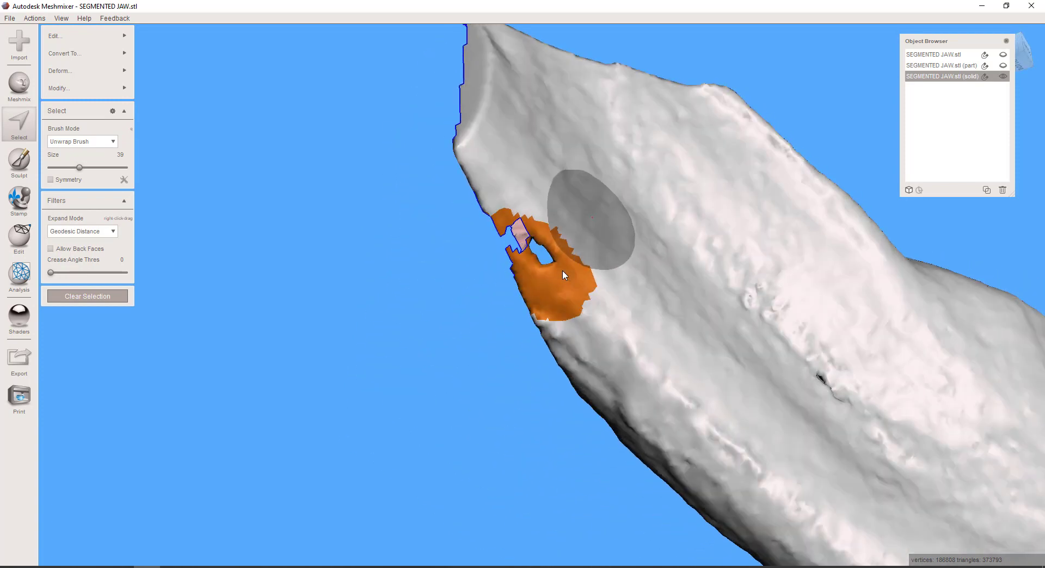
{"action": "left_click", "coordinate": [570, 289]}
{"action": "mouse_move", "coordinate": [576, 286]}
{"action": "left_mouse_down", "text": "ctrl"}
{"action": "mouse_move", "coordinate": [560, 211]}
{"action": "mouse_move", "coordinate": [547, 220]}
{"action": "mouse_move", "coordinate": [604, 324]}
{"action": "left_mouse_up", "text": "ctrl"}
{"action": "mouse_move", "coordinate": [621, 355]}
{"action": "right_mouse_down"}
{"action": "mouse_move", "coordinate": [702, 363]}
{"action": "mouse_move", "coordinate": [824, 343]}
{"action": "mouse_move", "coordinate": [835, 331]}
{"action": "mouse_move", "coordinate": [833, 417]}
{"action": "right_mouse_up"}
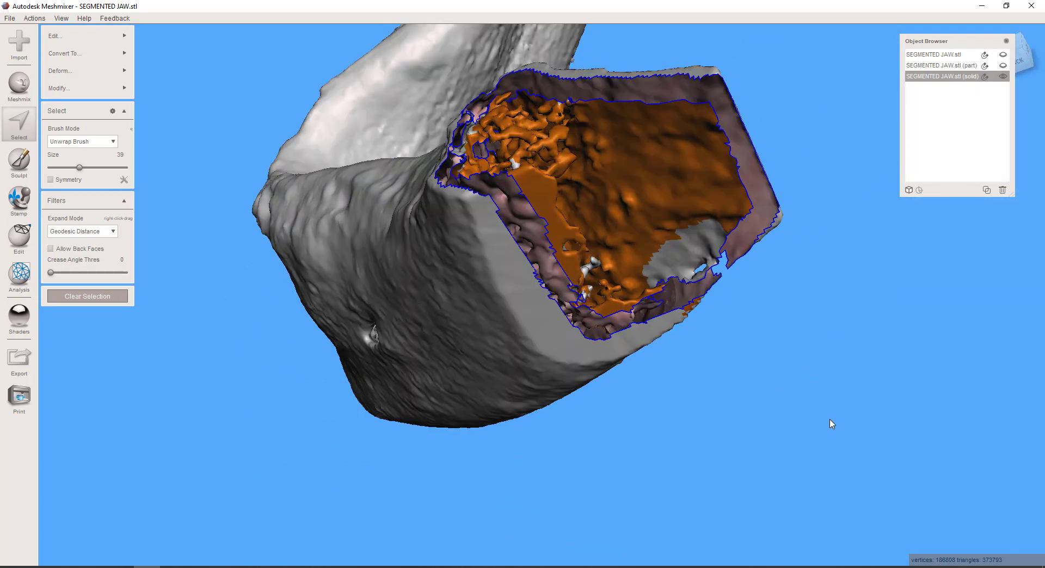
{"action": "key", "text": "Delete"}
Bridge the hollow jaw end across its middle between size 39 face patches on its two opposite walls, keeping refine at 50
{"action": "scroll", "coordinate": [713, 428], "scroll_direction": "down", "scroll_amount": 5}
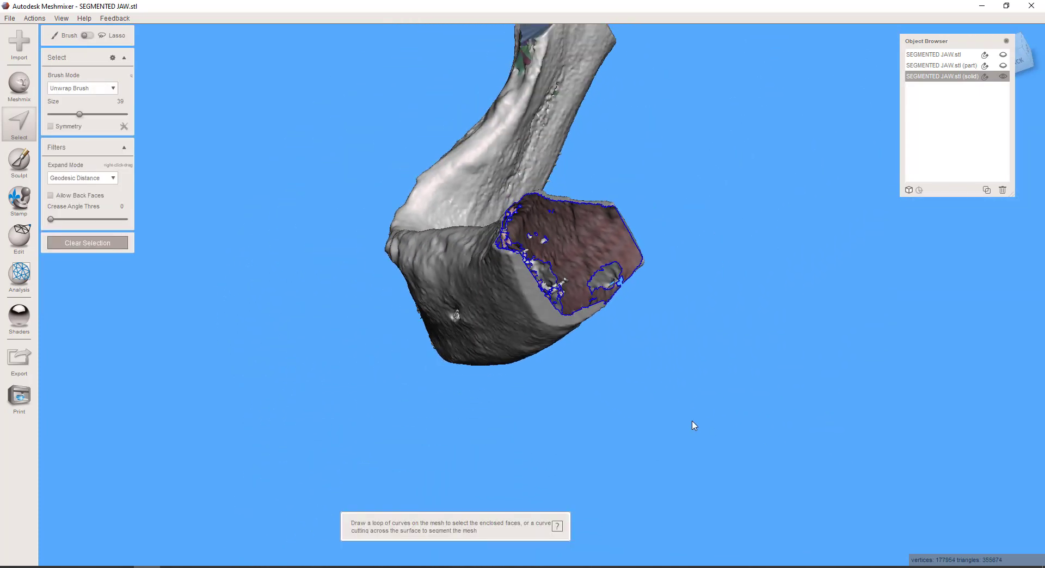
{"action": "right_click_drag", "start_coordinate": [693, 425], "coordinate": [618, 330]}
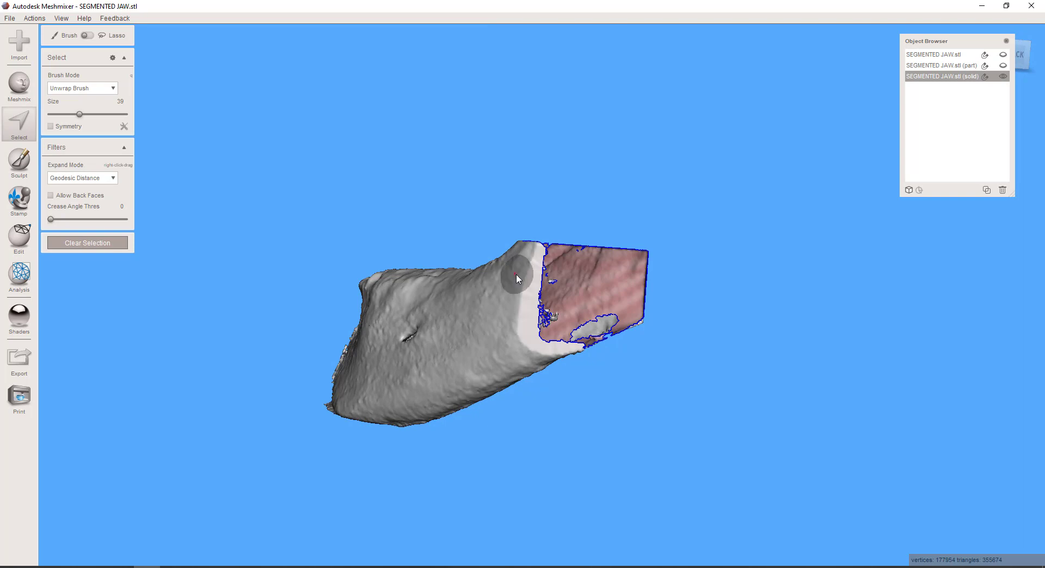
{"action": "left_click_drag", "start_coordinate": [526, 277], "coordinate": [529, 305]}
{"action": "right_click_drag", "start_coordinate": [667, 347], "coordinate": [511, 323]}
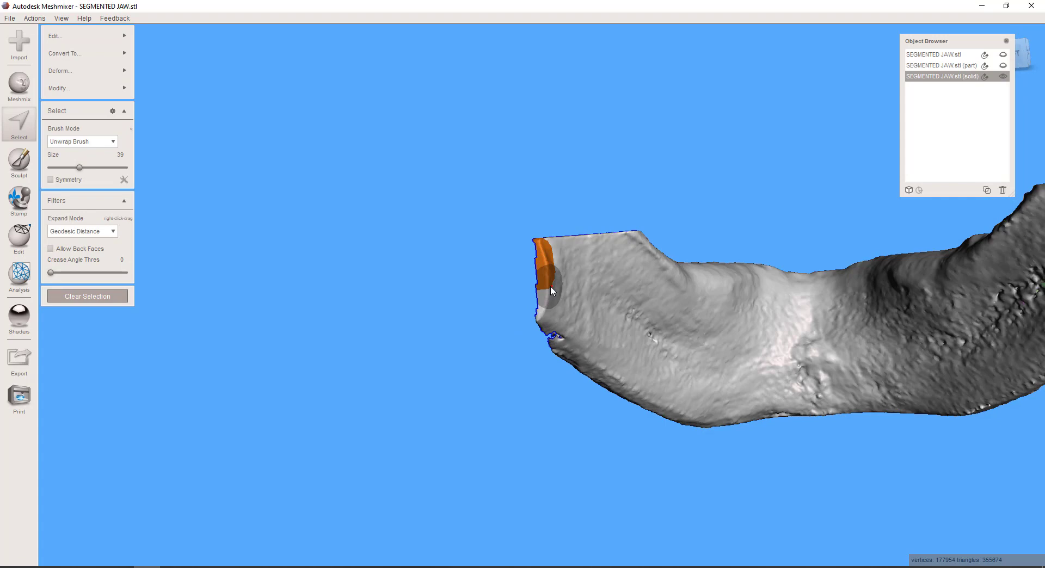
{"action": "key", "text": "ctrl+b"}
{"action": "right_click_drag", "start_coordinate": [550, 286], "coordinate": [519, 276]}
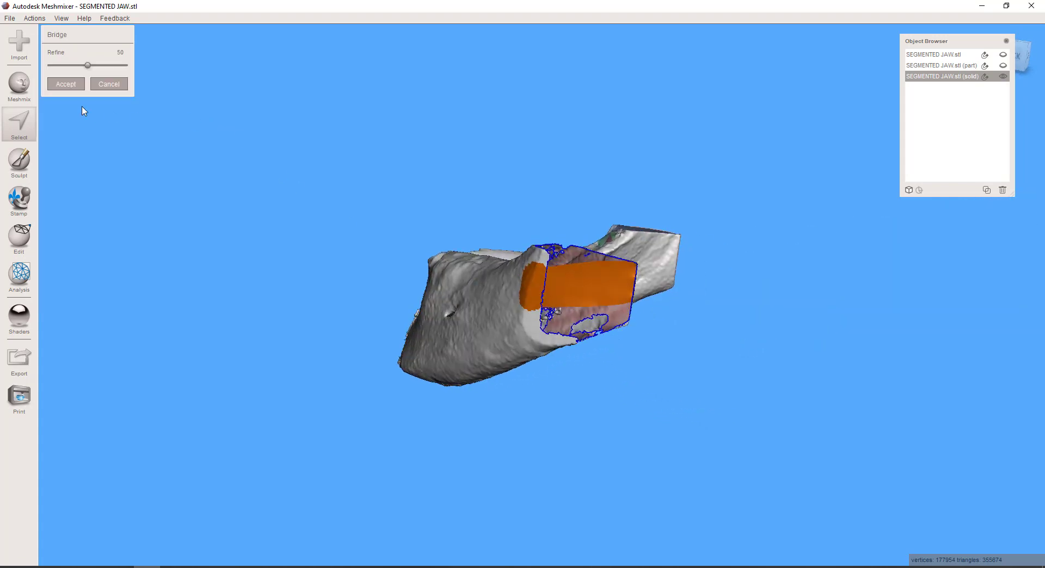
{"action": "key", "text": "Return"}
{"action": "right_click_drag", "start_coordinate": [561, 192], "coordinate": [564, 282]}
{"action": "scroll", "coordinate": [563, 288], "scroll_direction": "up", "scroll_amount": 5}
{"action": "left_click", "coordinate": [60, 88]}
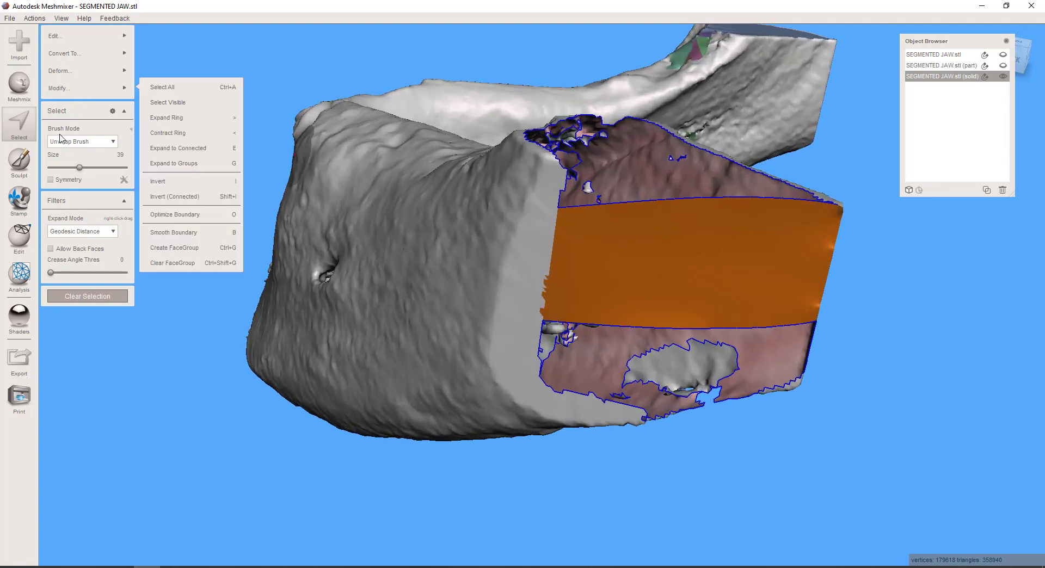
Bridge the corner of the cut rim to the upper edge of the middle bridge between size 28 face patches, keeping refine at 50
{"action": "left_click", "coordinate": [25, 126]}
{"action": "left_click", "coordinate": [71, 115]}
{"action": "left_click", "coordinate": [555, 180]}
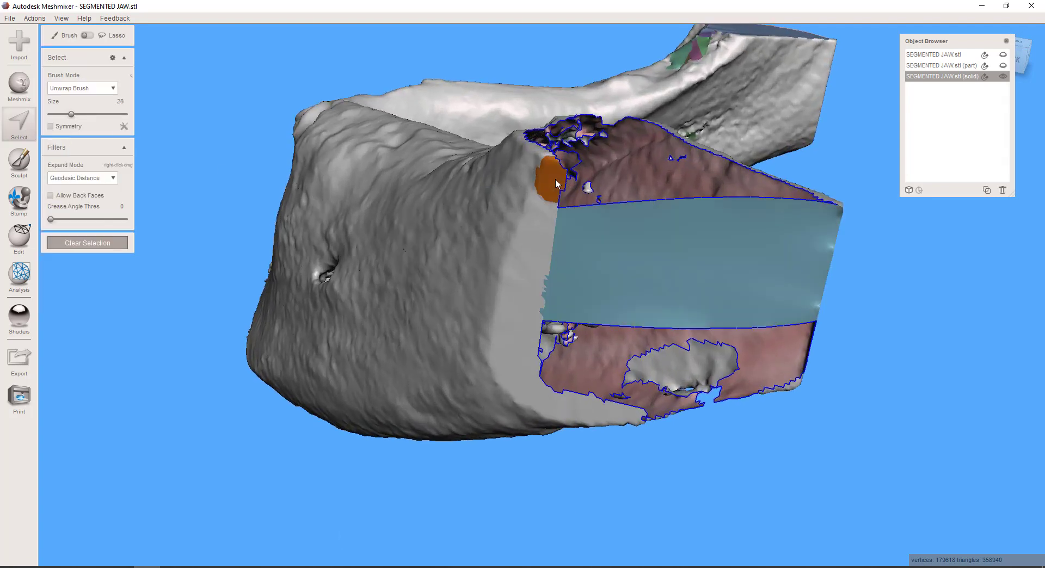
{"action": "left_click_drag", "start_coordinate": [556, 183], "coordinate": [560, 209]}
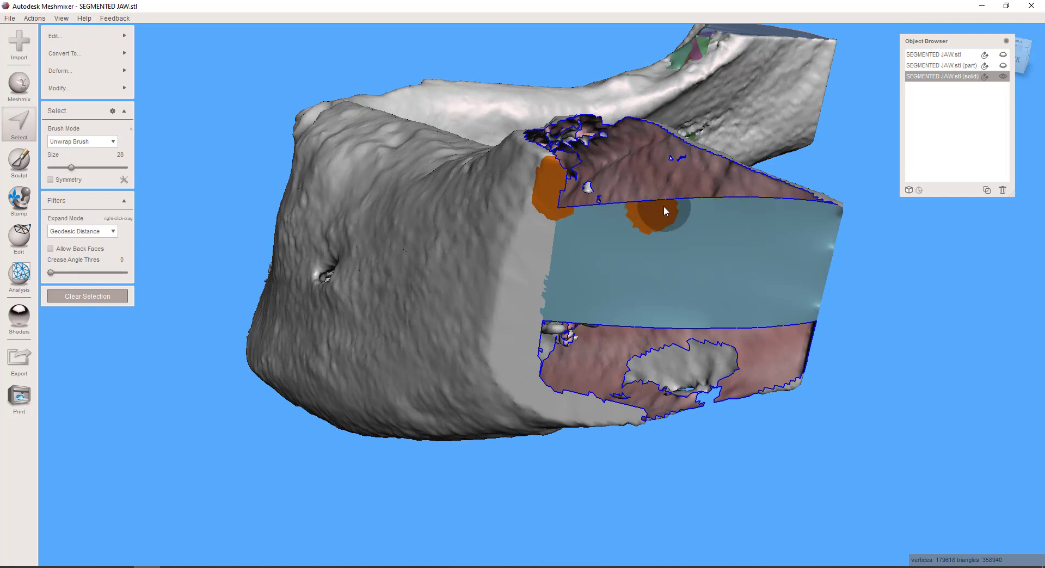
{"action": "key", "text": "ctrl+b"}
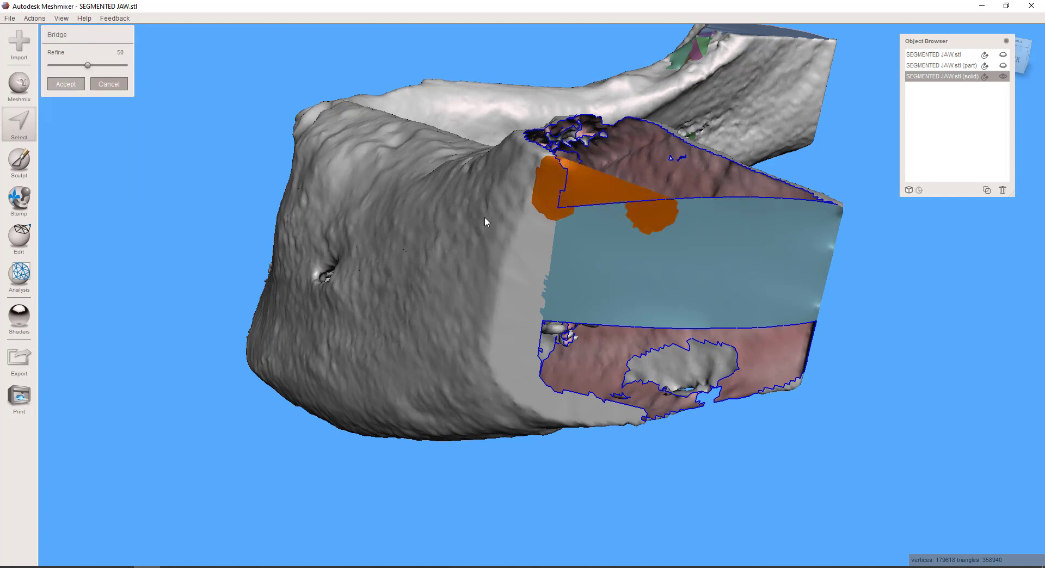
{"action": "key", "text": "Return"}
Bridge the open area above the middle bridge between size 28 face patches on the two opposite rim walls, keeping refine at 50
{"action": "right_click_drag", "start_coordinate": [706, 238], "coordinate": [703, 319]}
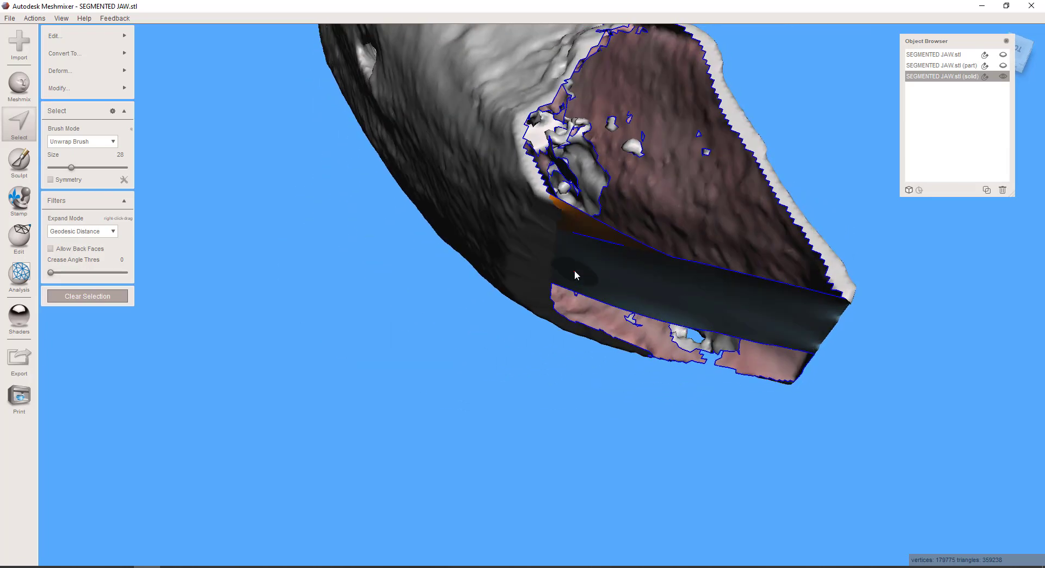
{"action": "key", "text": "Escape"}
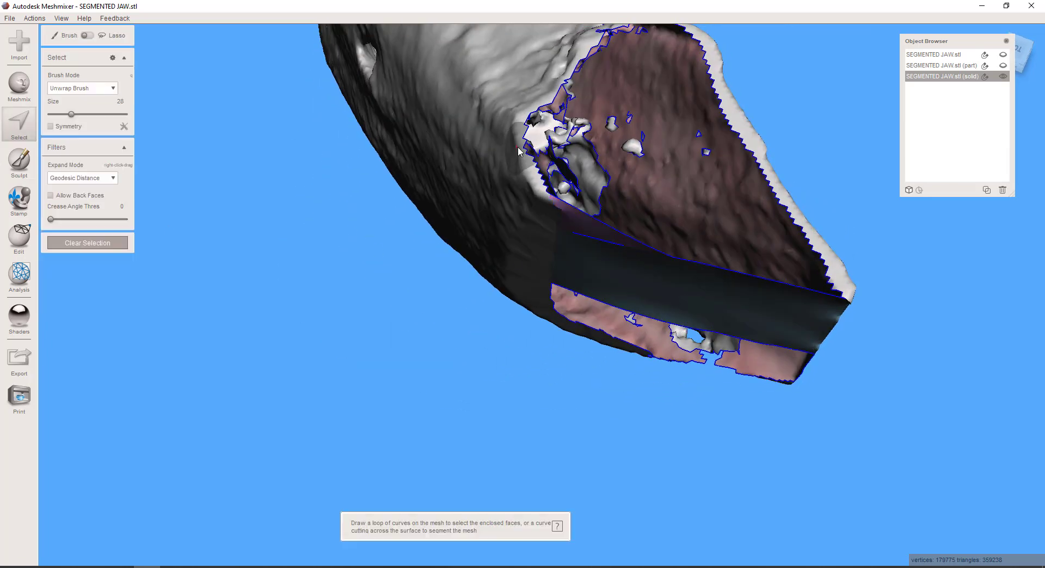
{"action": "left_click_drag", "start_coordinate": [518, 152], "coordinate": [538, 188]}
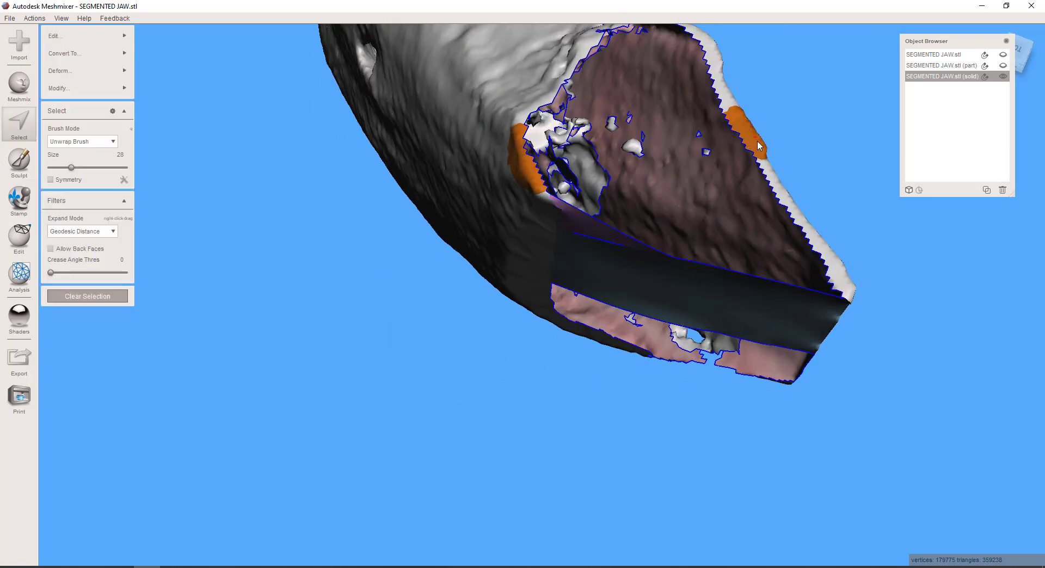
{"action": "key", "text": "ctrl+b"}
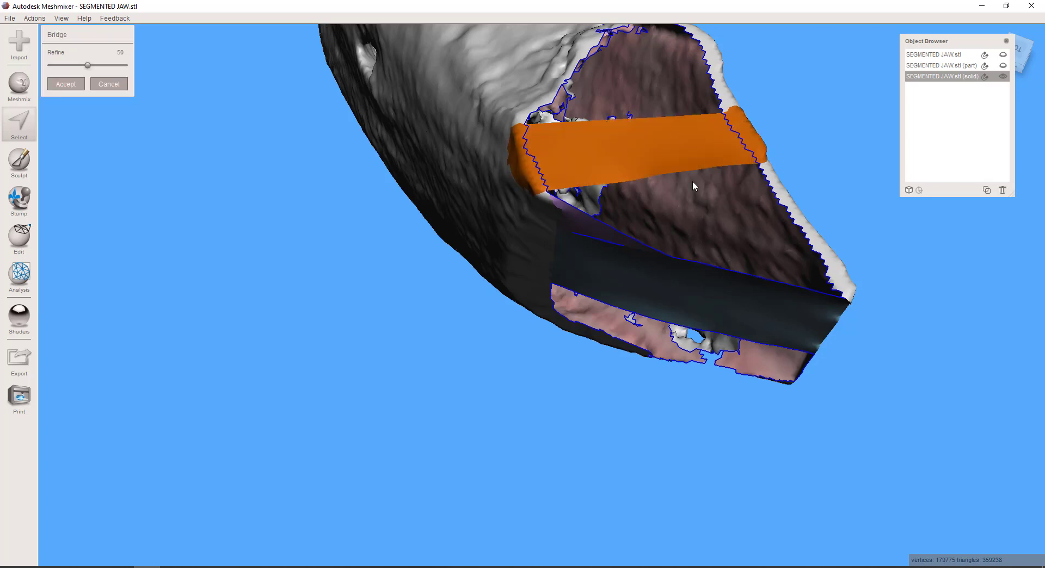
{"action": "key", "text": "Return"}
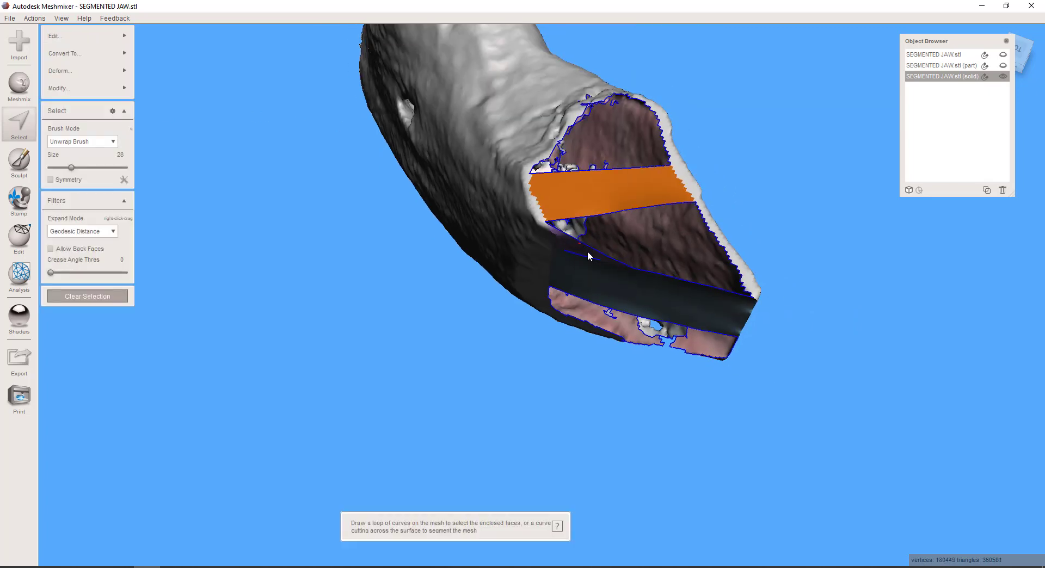
Select the faces lining and surrounding the small wall hole near the cut end with the size 28 brush, trim the selection, and delete it
{"action": "right_click_drag", "start_coordinate": [645, 307], "coordinate": [788, 266]}
{"action": "right_click_drag", "start_coordinate": [751, 336], "coordinate": [787, 398]}
{"action": "right_click_drag", "start_coordinate": [375, 321], "coordinate": [521, 320]}
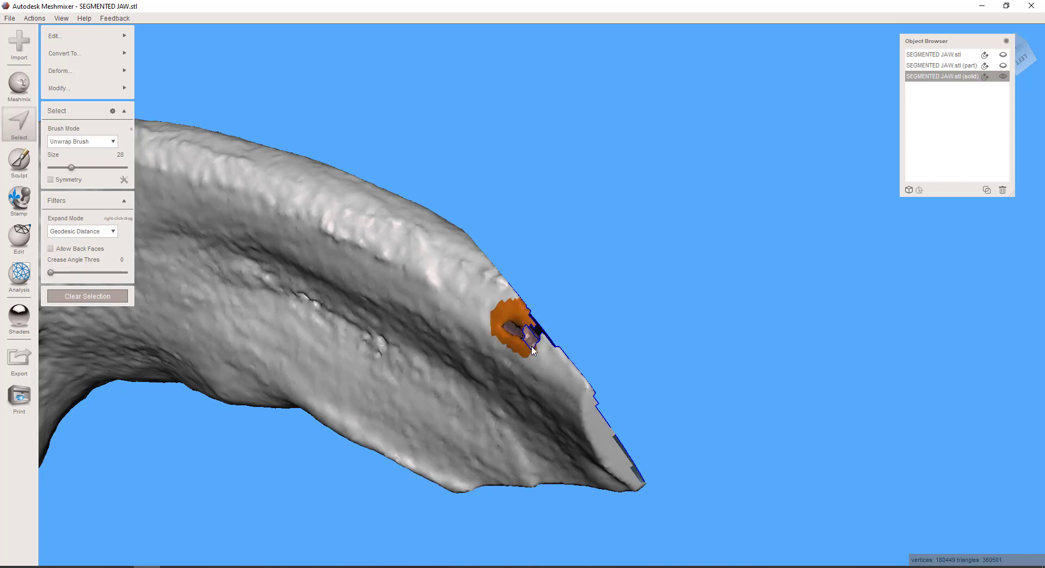
{"action": "right_click_drag", "start_coordinate": [655, 329], "coordinate": [410, 333]}
{"action": "scroll", "coordinate": [485, 325], "scroll_direction": "up", "scroll_amount": 6}
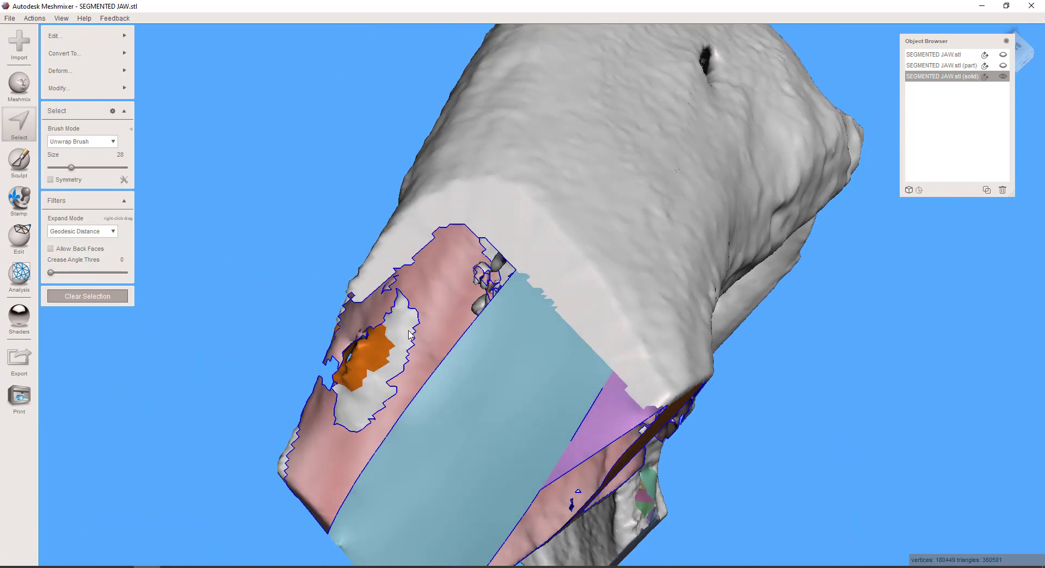
{"action": "left_click", "coordinate": [302, 356]}
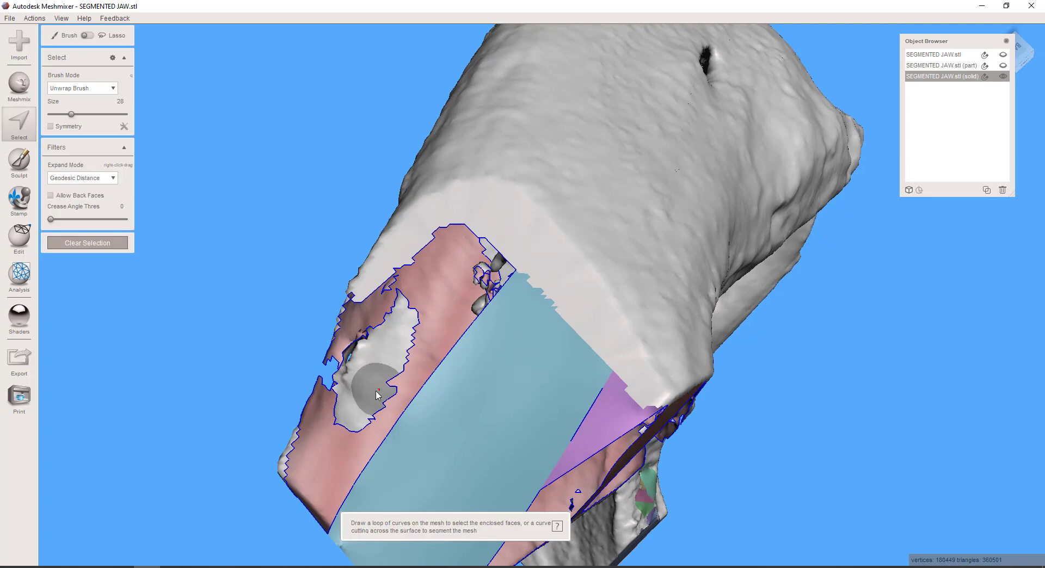
{"action": "mouse_move", "coordinate": [351, 417]}
{"action": "left_mouse_down"}
{"action": "mouse_move", "coordinate": [349, 386]}
{"action": "mouse_move", "coordinate": [377, 400]}
{"action": "left_mouse_up"}
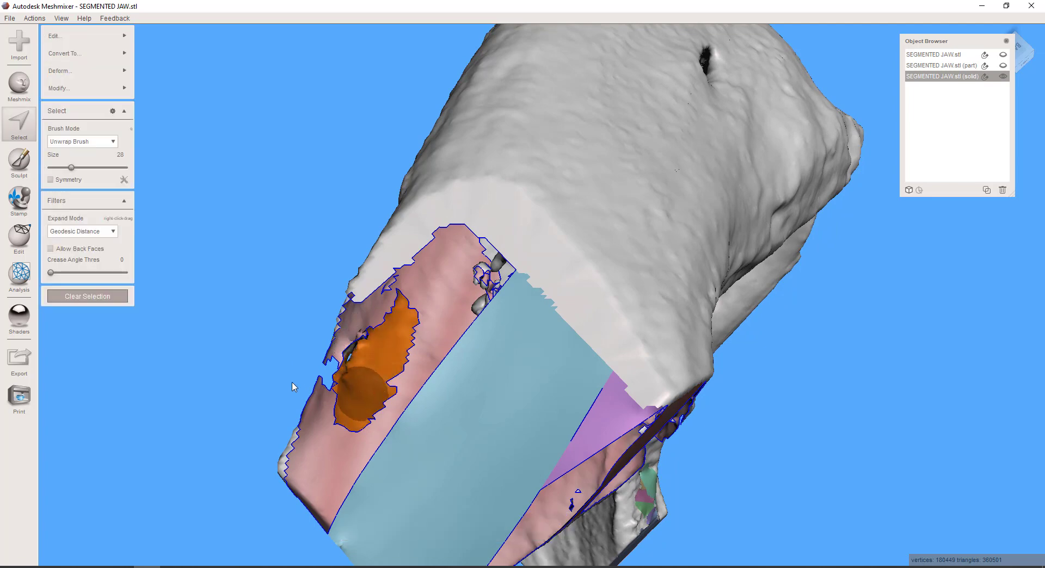
{"action": "mouse_move", "coordinate": [292, 383]}
{"action": "right_mouse_down"}
{"action": "mouse_move", "coordinate": [546, 370]}
{"action": "mouse_move", "coordinate": [514, 385]}
{"action": "right_mouse_up"}
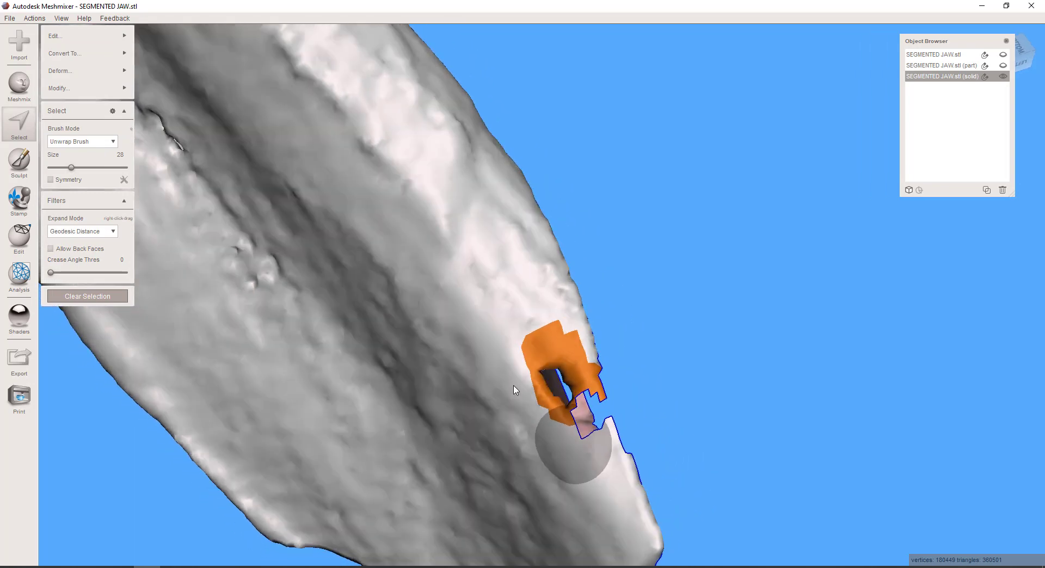
{"action": "left_click_drag", "start_coordinate": [548, 352], "coordinate": [549, 329], "text": "ctrl"}
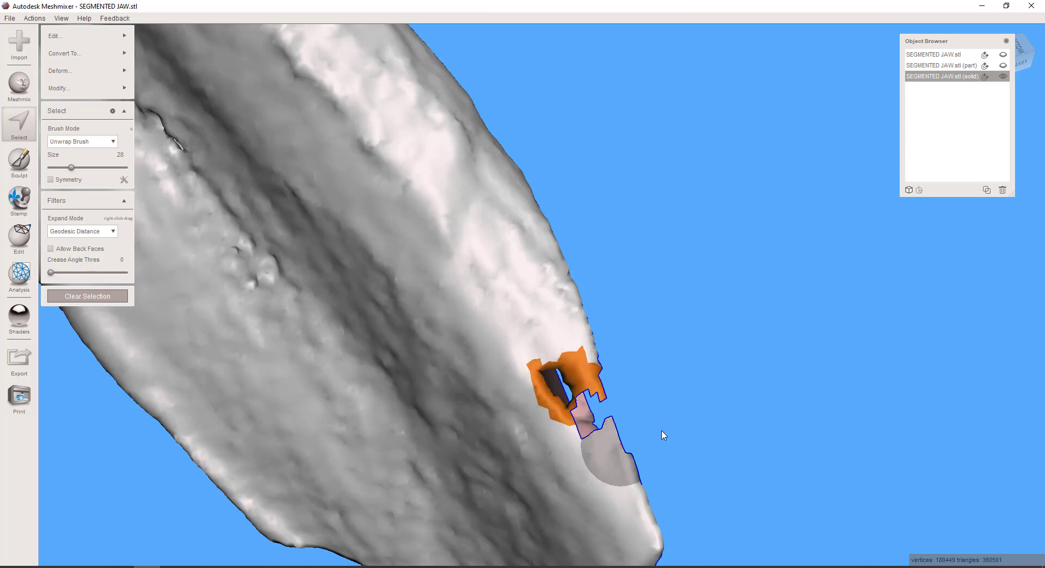
{"action": "key", "text": "Delete"}
Bridge the enlarged wall gap at the cut rim between face patches on its two sides, keeping refine at 50
{"action": "right_click_drag", "start_coordinate": [663, 435], "coordinate": [405, 384]}
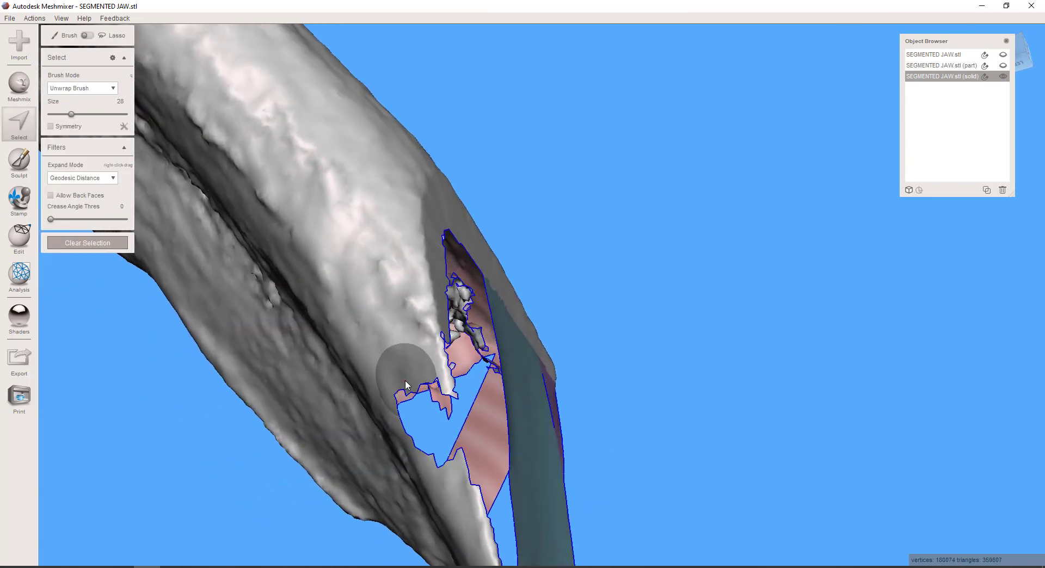
{"action": "right_click_drag", "start_coordinate": [438, 467], "coordinate": [461, 426]}
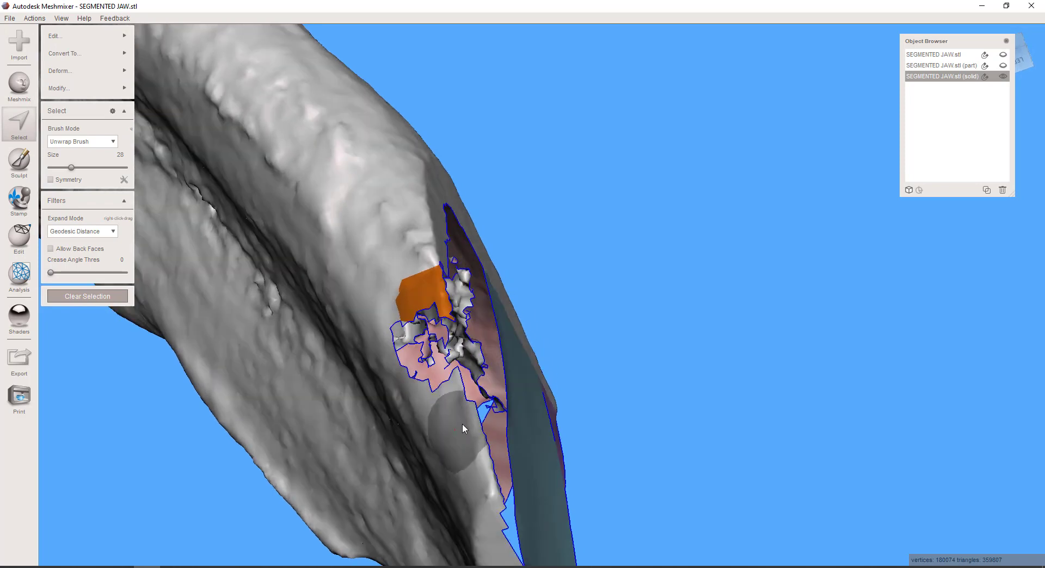
{"action": "key", "text": "ctrl+b"}
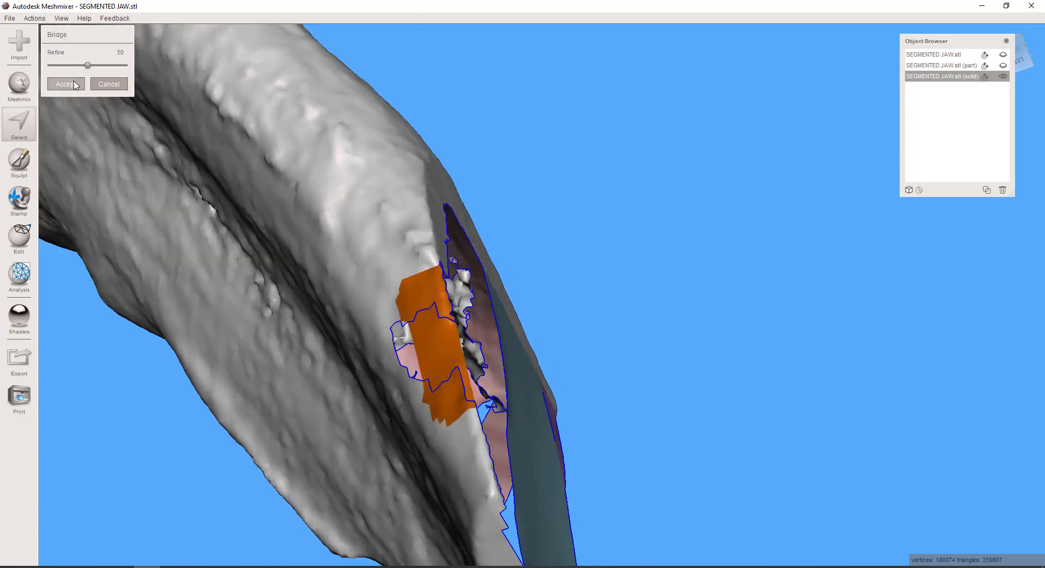
{"action": "key", "text": "a"}
Run the Inspector with flat fill to auto-repair all mesh defects and check the filled surfaces at both jaw ends
{"action": "scroll", "coordinate": [815, 405], "scroll_direction": "down", "scroll_amount": 3}
{"action": "right_click_drag", "start_coordinate": [791, 412], "coordinate": [366, 356]}
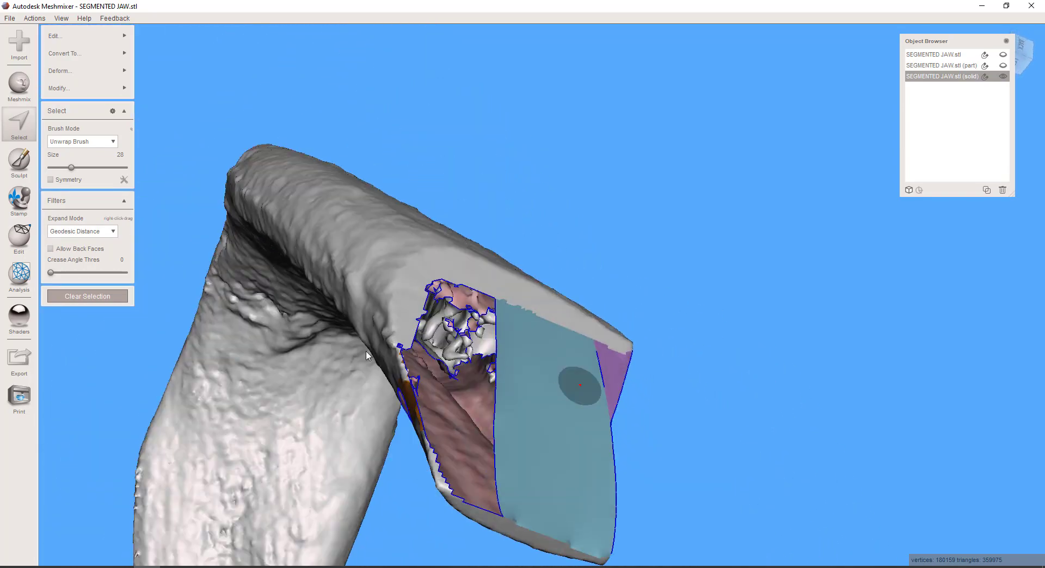
{"action": "left_click", "coordinate": [20, 275]}
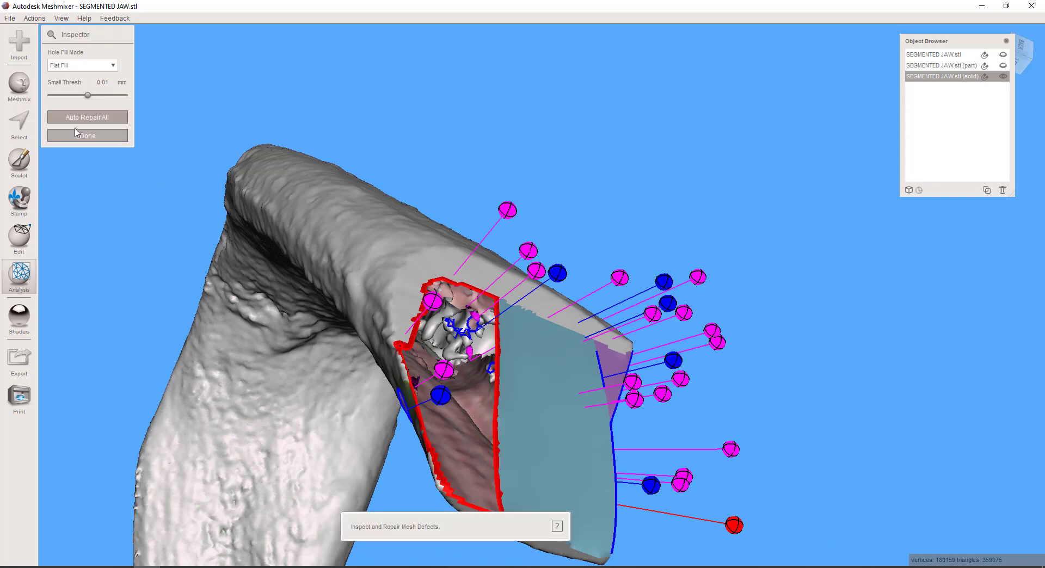
{"action": "left_click", "coordinate": [76, 119]}
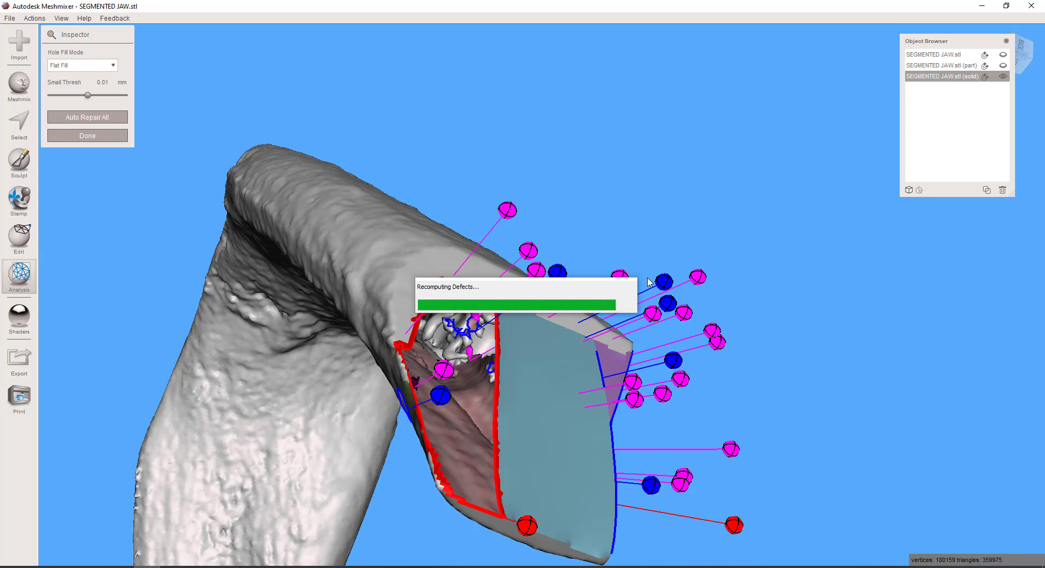
{"action": "scroll", "coordinate": [645, 275], "scroll_direction": "down", "scroll_amount": 4}
{"action": "right_click_drag", "start_coordinate": [644, 275], "coordinate": [508, 146]}
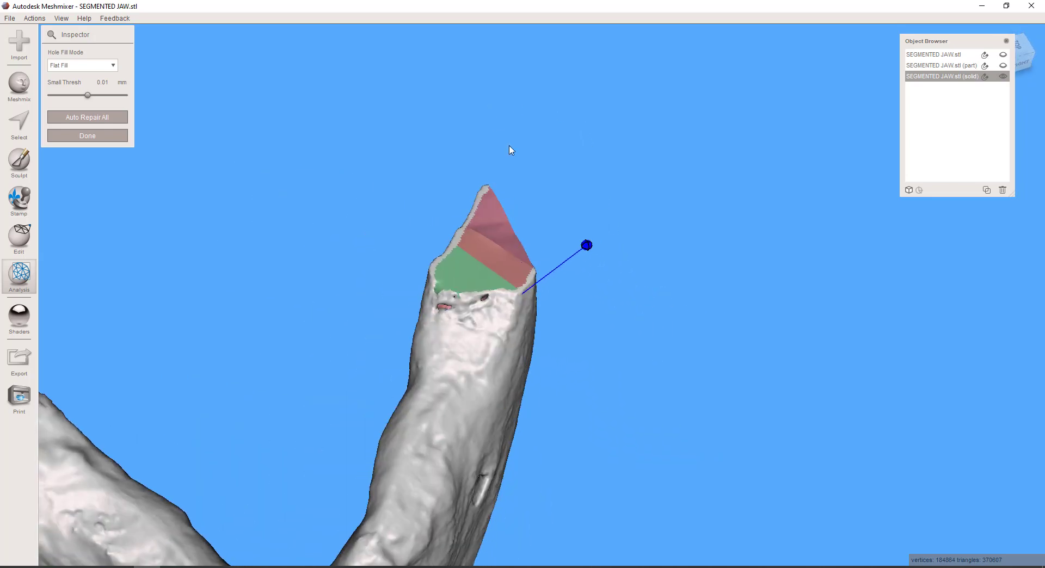
{"action": "scroll", "coordinate": [510, 158], "scroll_direction": "down", "scroll_amount": 5}
{"action": "middle_click_drag", "start_coordinate": [501, 315], "coordinate": [575, 304]}
{"action": "right_click_drag", "start_coordinate": [575, 304], "coordinate": [515, 289]}
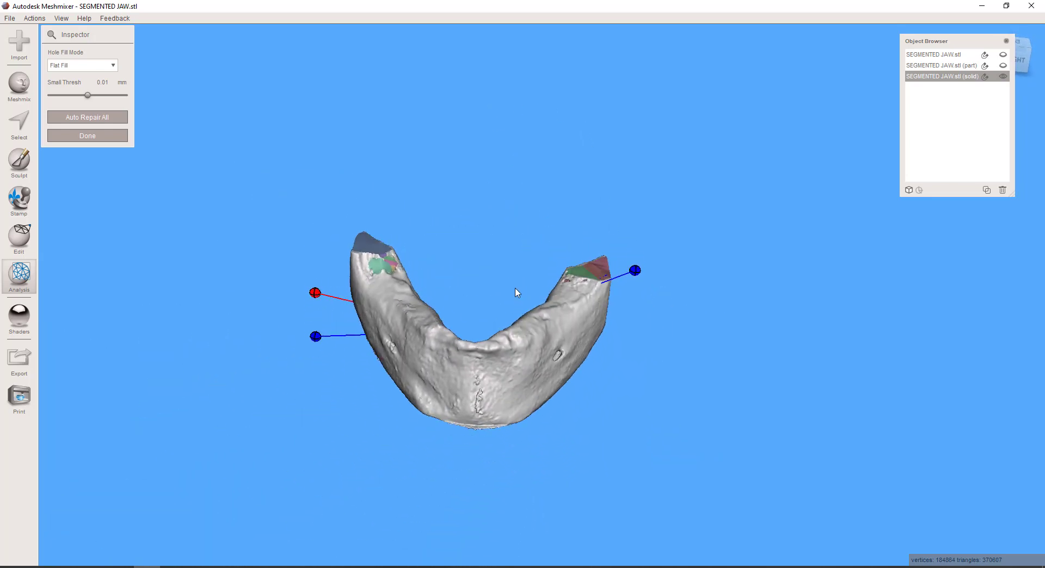
{"action": "scroll", "coordinate": [517, 292], "scroll_direction": "up", "scroll_amount": 8}
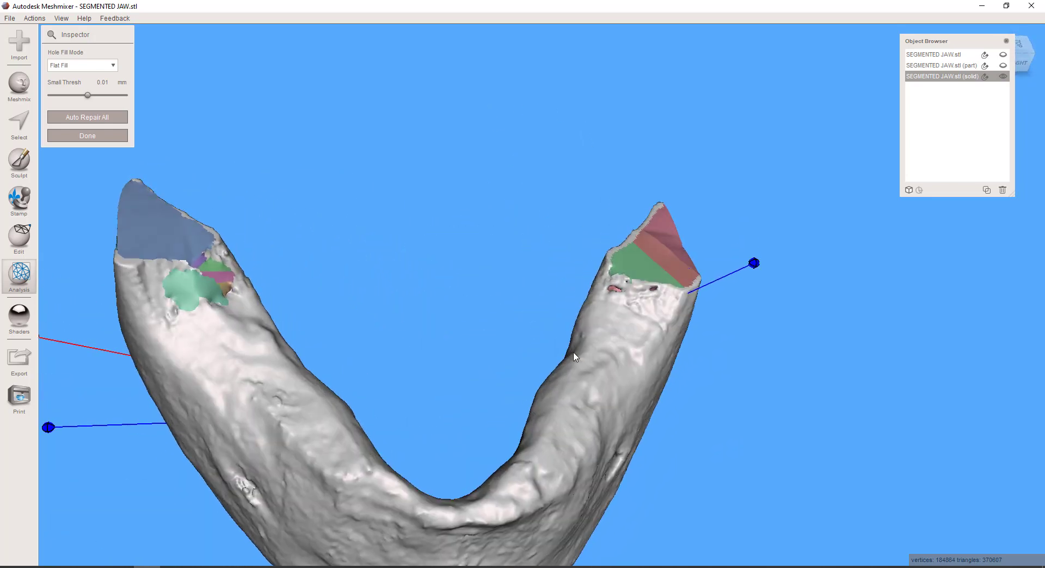
Select the faces around the three small holes beside the newly filled end with the size 28 brush, trim the excess, and delete them
{"action": "scroll", "coordinate": [626, 231], "scroll_direction": "up", "scroll_amount": 7}
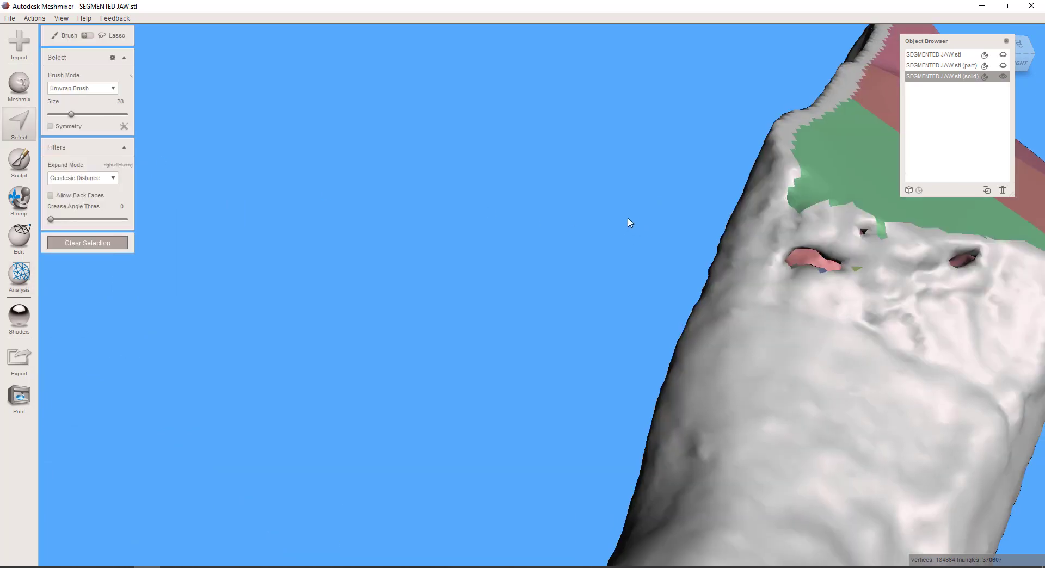
{"action": "middle_click_drag", "start_coordinate": [805, 294], "coordinate": [586, 272]}
{"action": "right_click_drag", "start_coordinate": [585, 291], "coordinate": [608, 353]}
{"action": "left_click", "coordinate": [652, 285]}
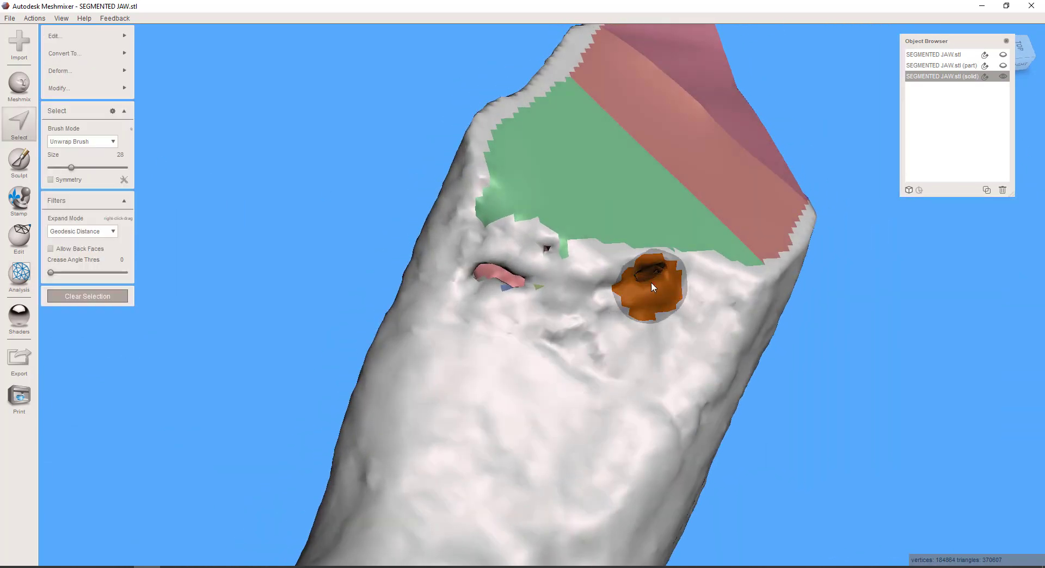
{"action": "left_click", "coordinate": [507, 279]}
{"action": "left_click", "coordinate": [490, 277]}
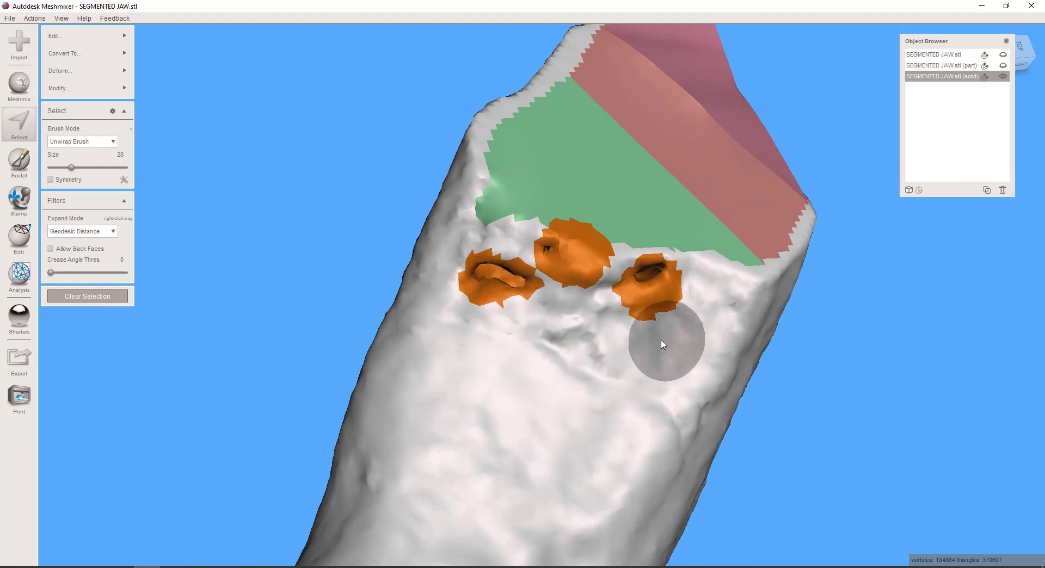
{"action": "right_click_drag", "start_coordinate": [514, 358], "coordinate": [512, 369]}
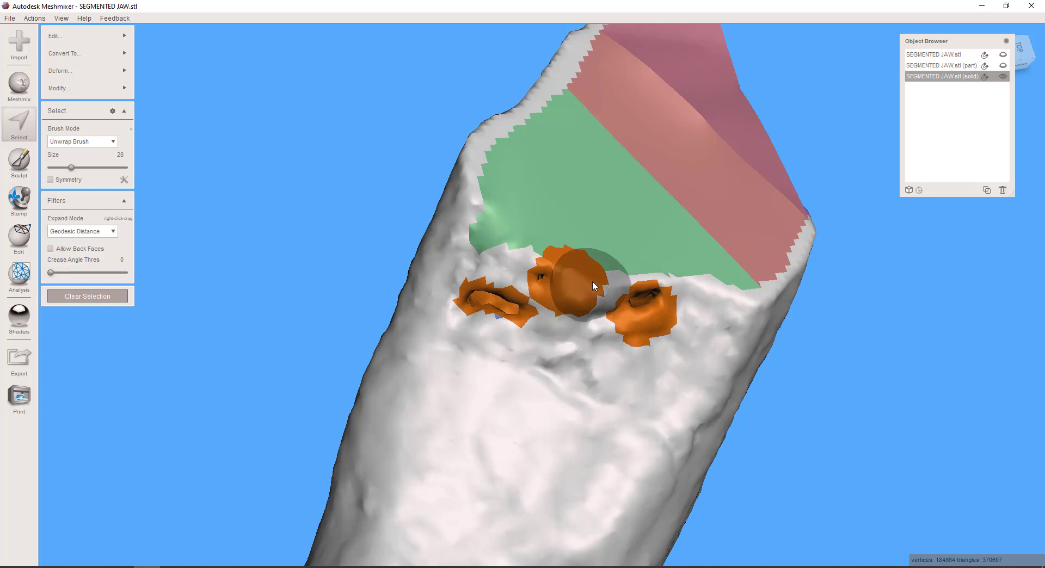
{"action": "left_click", "coordinate": [569, 321], "text": "ctrl"}
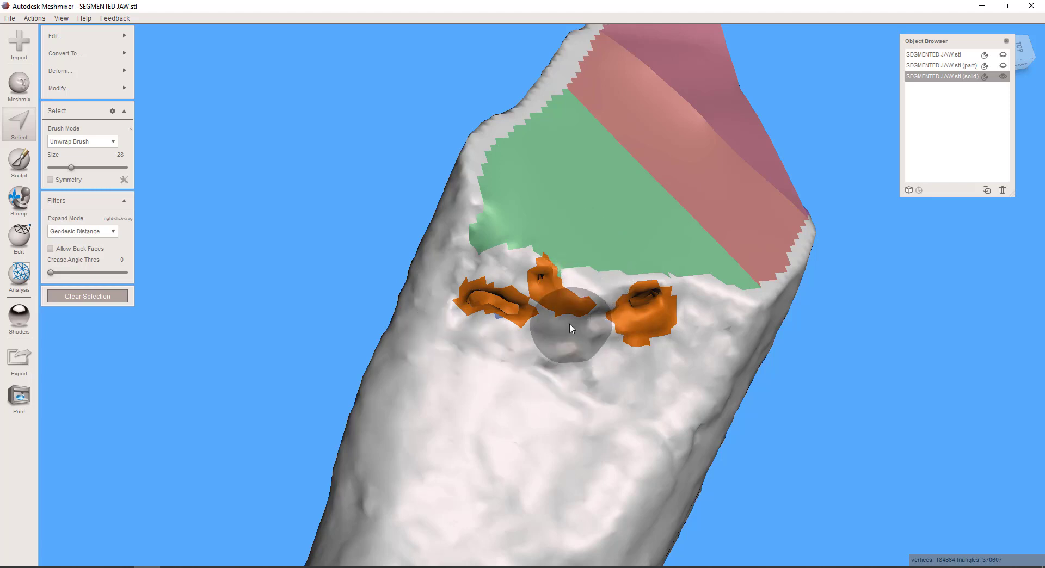
{"action": "left_click", "coordinate": [618, 354], "text": "ctrl"}
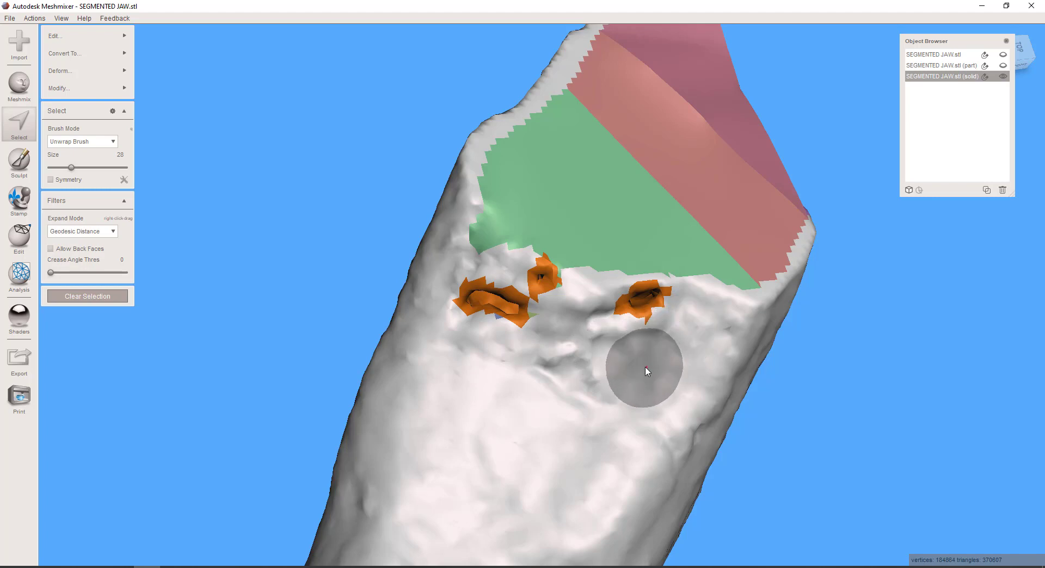
{"action": "key", "text": "Delete"}
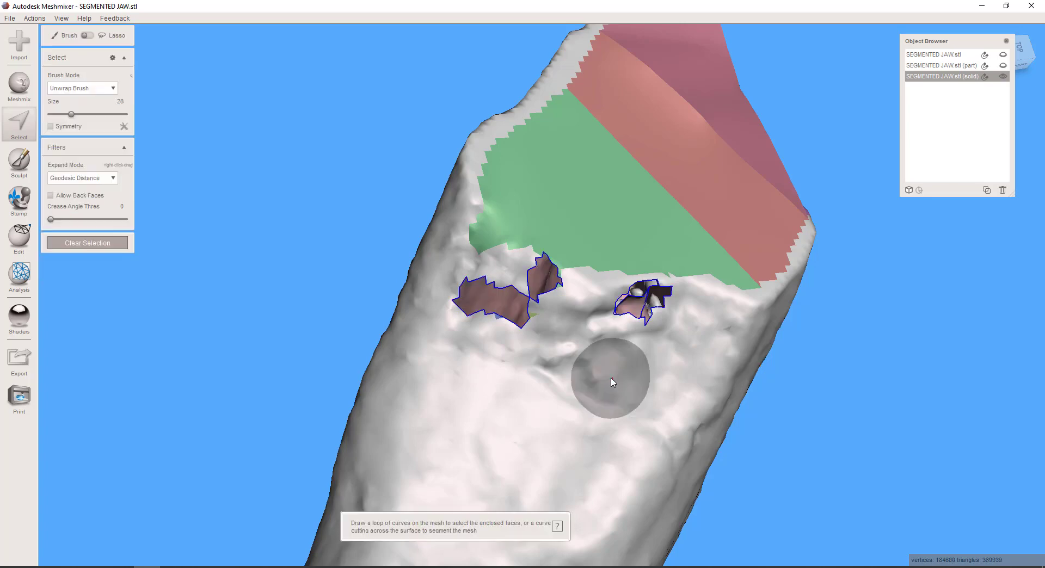
Select the faces around the oval opening on the outer jaw surface with the size 28 brush, trim the selection to its rim, and delete it
{"action": "scroll", "coordinate": [602, 364], "scroll_direction": "down", "scroll_amount": 4}
{"action": "scroll", "coordinate": [601, 365], "scroll_direction": "down", "scroll_amount": 2}
{"action": "right_click_drag", "start_coordinate": [588, 353], "coordinate": [643, 382]}
{"action": "scroll", "coordinate": [549, 362], "scroll_direction": "down", "scroll_amount": 3}
{"action": "mouse_move", "coordinate": [550, 361]}
{"action": "right_mouse_down"}
{"action": "mouse_move", "coordinate": [534, 397]}
{"action": "mouse_move", "coordinate": [539, 348]}
{"action": "right_mouse_up"}
{"action": "scroll", "coordinate": [533, 396], "scroll_direction": "up", "scroll_amount": 6}
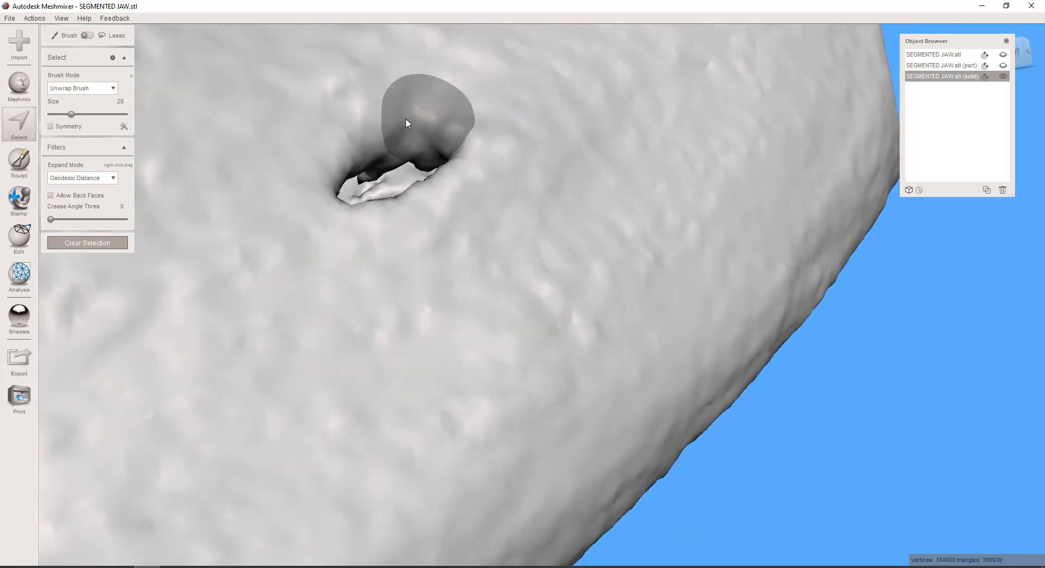
{"action": "mouse_move", "coordinate": [418, 157]}
{"action": "left_mouse_down"}
{"action": "mouse_move", "coordinate": [384, 158]}
{"action": "mouse_move", "coordinate": [343, 198]}
{"action": "left_mouse_up"}
{"action": "right_click_drag", "start_coordinate": [344, 198], "coordinate": [400, 294]}
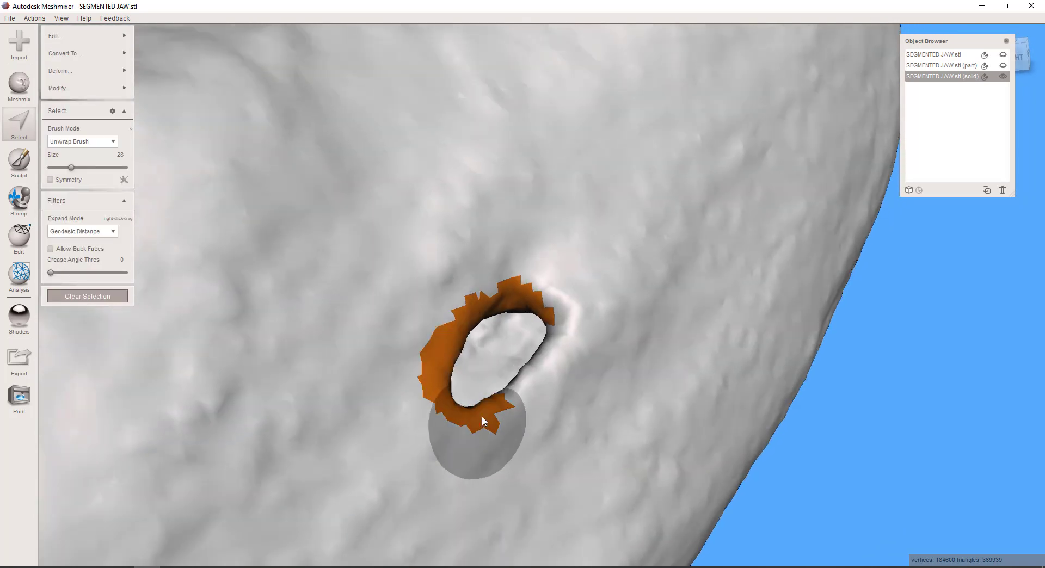
{"action": "mouse_move", "coordinate": [548, 363]}
{"action": "left_mouse_down"}
{"action": "mouse_move", "coordinate": [450, 315]}
{"action": "mouse_move", "coordinate": [483, 408]}
{"action": "left_mouse_up"}
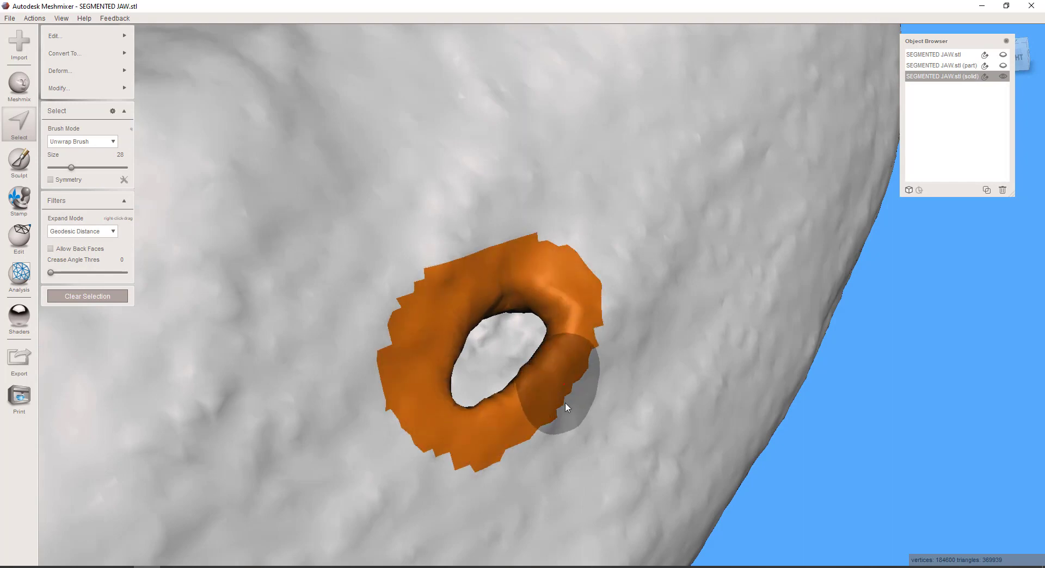
{"action": "scroll", "coordinate": [565, 406], "scroll_direction": "up", "scroll_amount": 3}
{"action": "right_click_drag", "start_coordinate": [540, 401], "coordinate": [534, 399]}
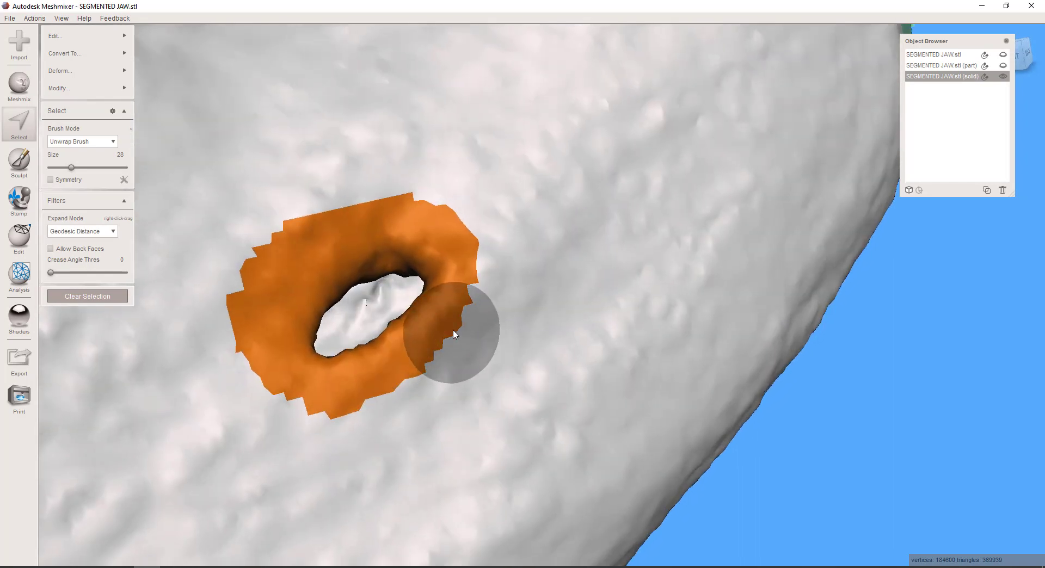
{"action": "mouse_move", "coordinate": [454, 335]}
{"action": "left_mouse_down", "text": "ctrl"}
{"action": "mouse_move", "coordinate": [444, 356]}
{"action": "mouse_move", "coordinate": [378, 410]}
{"action": "mouse_move", "coordinate": [308, 420]}
{"action": "mouse_move", "coordinate": [260, 398]}
{"action": "mouse_move", "coordinate": [250, 353]}
{"action": "mouse_move", "coordinate": [299, 240]}
{"action": "mouse_move", "coordinate": [348, 226]}
{"action": "mouse_move", "coordinate": [413, 224]}
{"action": "mouse_move", "coordinate": [362, 235]}
{"action": "mouse_move", "coordinate": [451, 219]}
{"action": "mouse_move", "coordinate": [462, 267]}
{"action": "mouse_move", "coordinate": [517, 303]}
{"action": "left_mouse_up", "text": "ctrl"}
{"action": "key", "text": "Delete"}
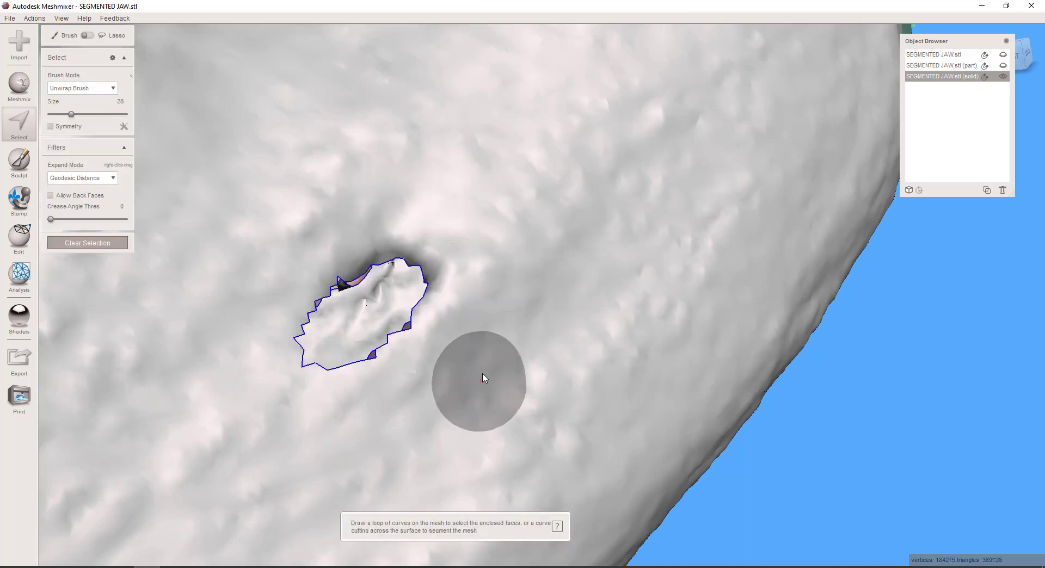
Select the faces around the two small pits beside the coloured fill patches at the jaw's end with the size 28 brush and delete them
{"action": "scroll", "coordinate": [482, 376], "scroll_direction": "down", "scroll_amount": 3}
{"action": "right_click_drag", "start_coordinate": [481, 374], "coordinate": [412, 276]}
{"action": "right_click_drag", "start_coordinate": [472, 326], "coordinate": [554, 418]}
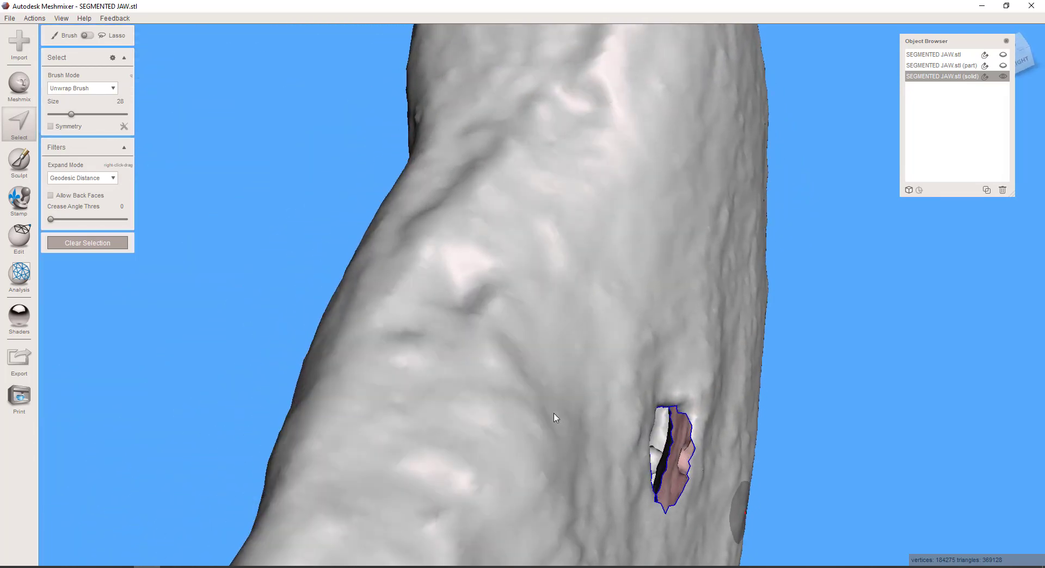
{"action": "scroll", "coordinate": [536, 415], "scroll_direction": "down", "scroll_amount": 5}
{"action": "middle_click_drag", "start_coordinate": [463, 459], "coordinate": [521, 413]}
{"action": "right_click_drag", "start_coordinate": [521, 413], "coordinate": [536, 400]}
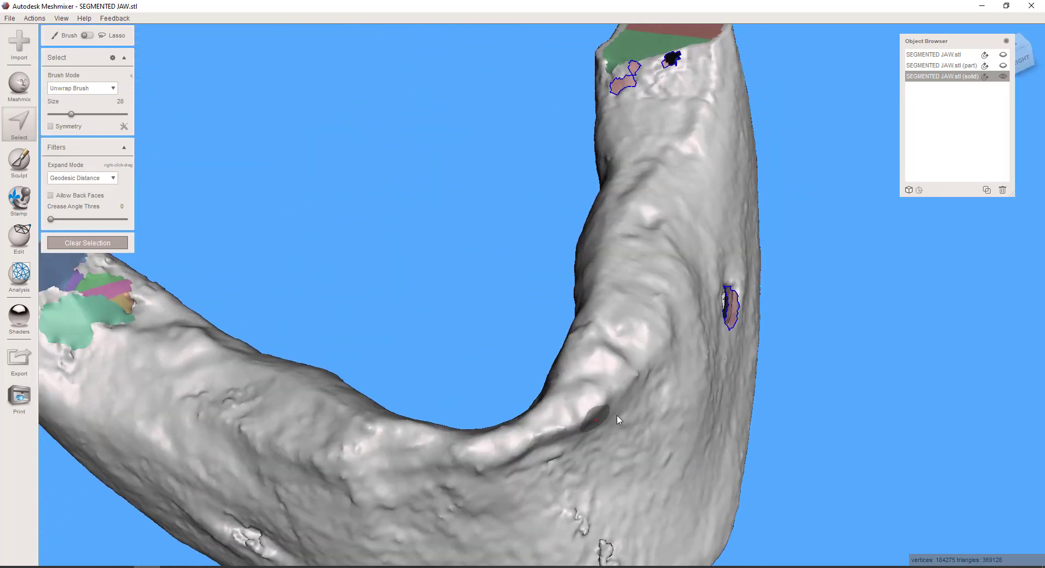
{"action": "middle_click_drag", "start_coordinate": [381, 398], "coordinate": [490, 390]}
{"action": "scroll", "coordinate": [446, 395], "scroll_direction": "up", "scroll_amount": 5}
{"action": "right_click_drag", "start_coordinate": [489, 390], "coordinate": [451, 382]}
{"action": "middle_click_drag", "start_coordinate": [451, 383], "coordinate": [654, 449]}
{"action": "right_click_drag", "start_coordinate": [654, 449], "coordinate": [586, 464]}
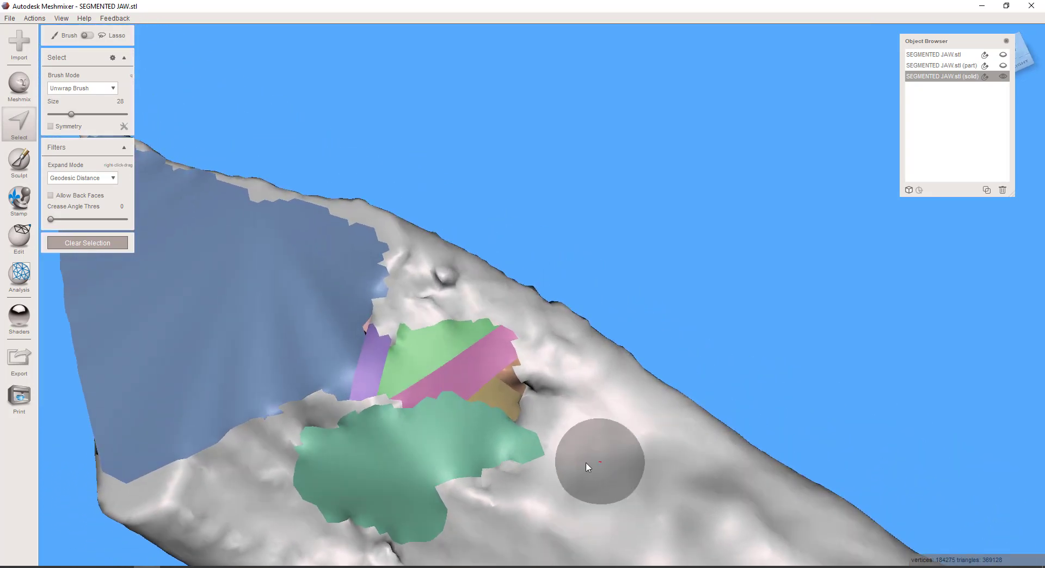
{"action": "left_click", "coordinate": [525, 386]}
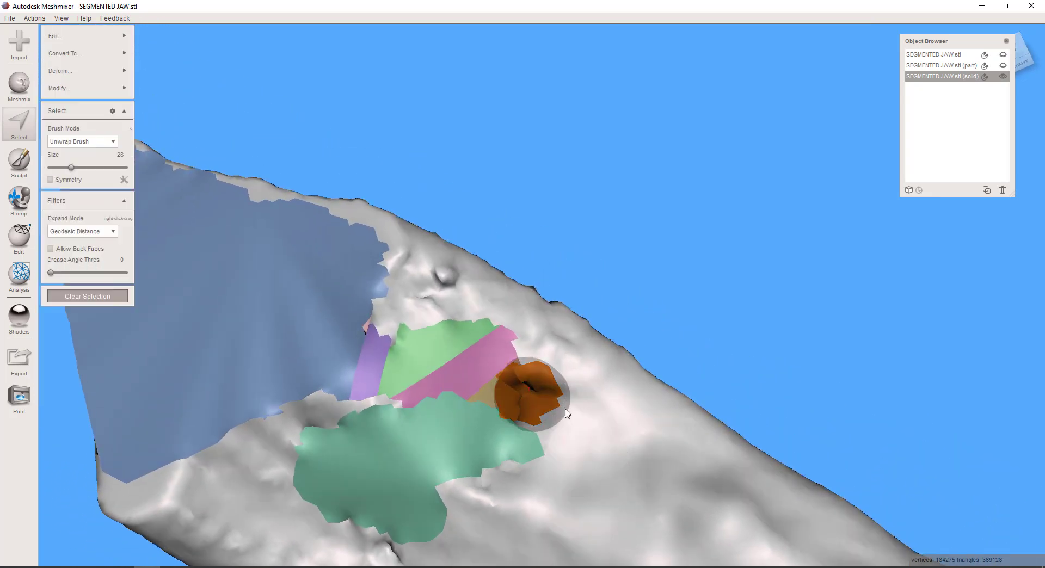
{"action": "mouse_move", "coordinate": [526, 386]}
{"action": "right_mouse_down"}
{"action": "mouse_move", "coordinate": [688, 415]}
{"action": "mouse_move", "coordinate": [663, 419]}
{"action": "right_mouse_up"}
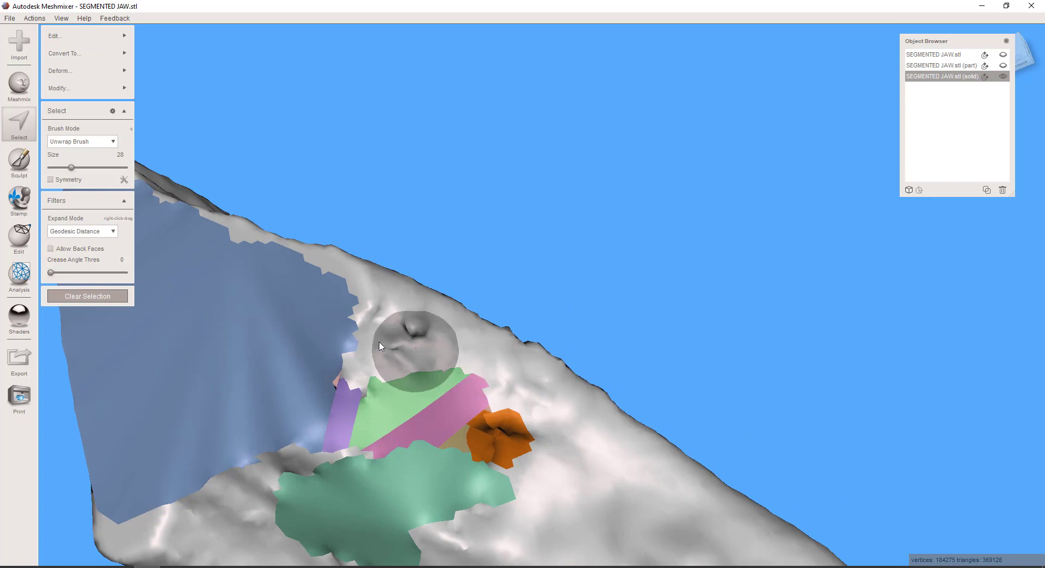
{"action": "left_click", "coordinate": [420, 334]}
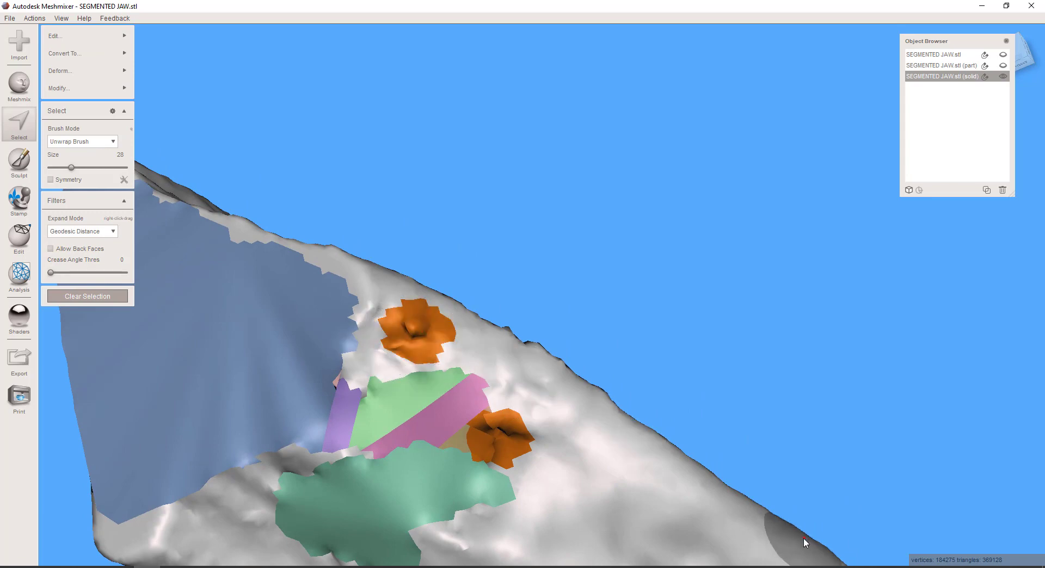
{"action": "key", "text": "Delete"}
Select the faces around the irregular crevice on the outer side surface of the jaw with the size 28 brush and delete them
{"action": "scroll", "coordinate": [779, 521], "scroll_direction": "down", "scroll_amount": 5}
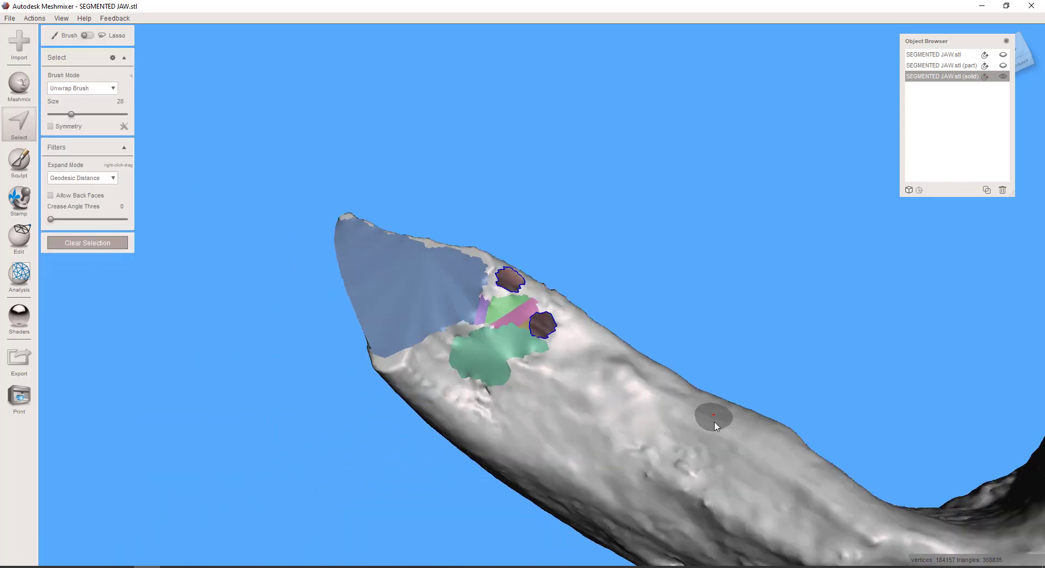
{"action": "right_click_drag", "start_coordinate": [713, 423], "coordinate": [780, 313]}
{"action": "scroll", "coordinate": [912, 334], "scroll_direction": "up", "scroll_amount": 3}
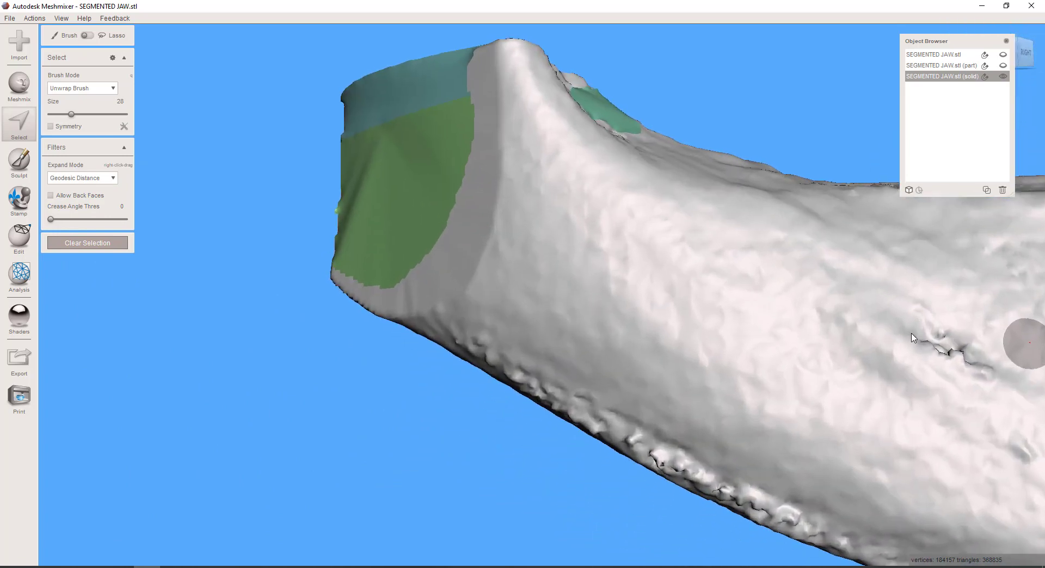
{"action": "middle_click_drag", "start_coordinate": [912, 333], "coordinate": [576, 304]}
{"action": "scroll", "coordinate": [644, 378], "scroll_direction": "up", "scroll_amount": 4}
{"action": "scroll", "coordinate": [698, 360], "scroll_direction": "up", "scroll_amount": 2}
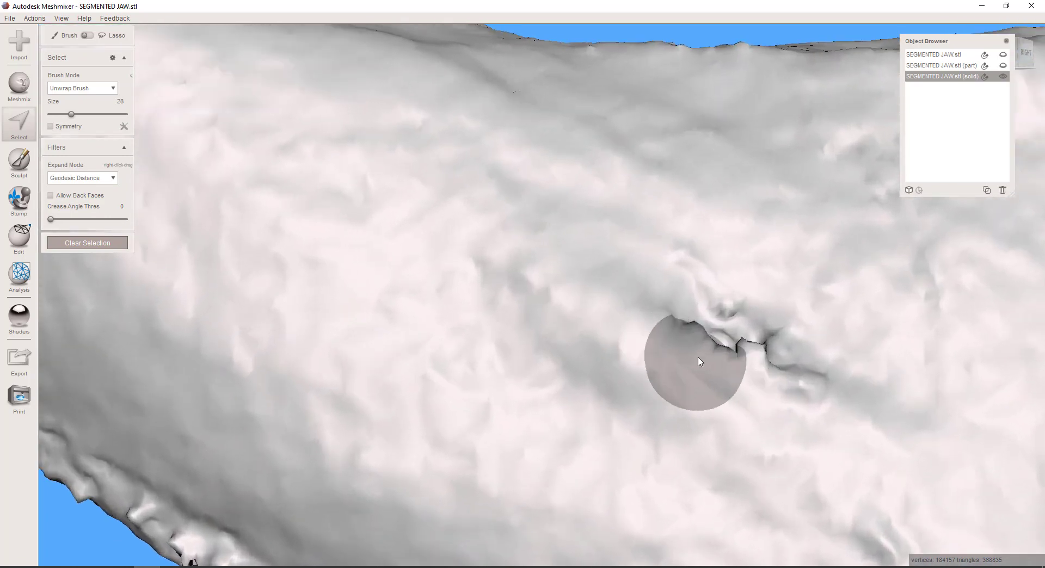
{"action": "mouse_move", "coordinate": [699, 359]}
{"action": "right_mouse_down"}
{"action": "mouse_move", "coordinate": [530, 305]}
{"action": "mouse_move", "coordinate": [566, 352]}
{"action": "mouse_move", "coordinate": [560, 346]}
{"action": "right_mouse_up"}
{"action": "left_click", "coordinate": [576, 409]}
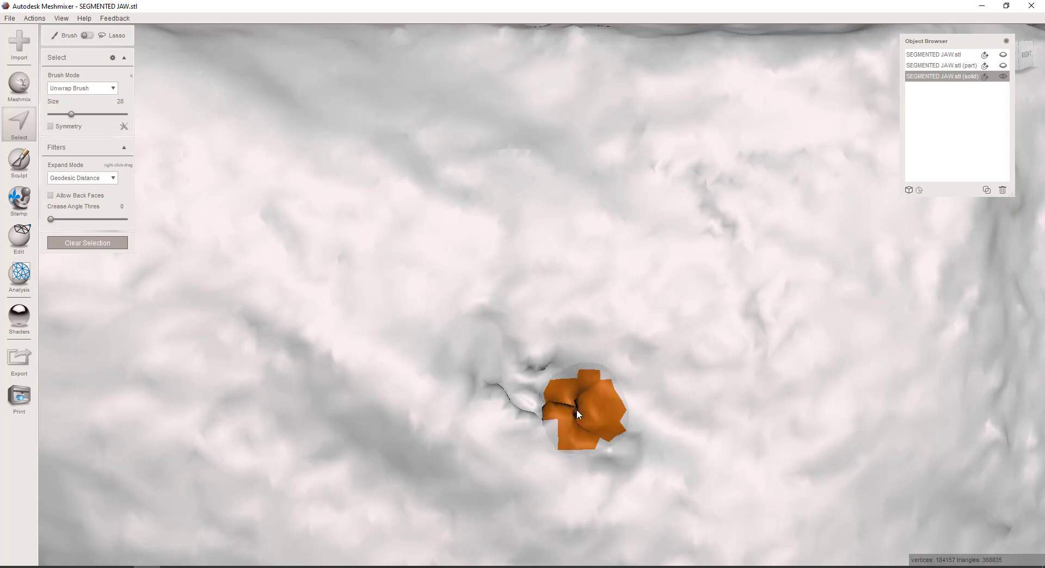
{"action": "mouse_move", "coordinate": [576, 409]}
{"action": "left_mouse_down"}
{"action": "mouse_move", "coordinate": [488, 355]}
{"action": "mouse_move", "coordinate": [523, 403]}
{"action": "left_mouse_up"}
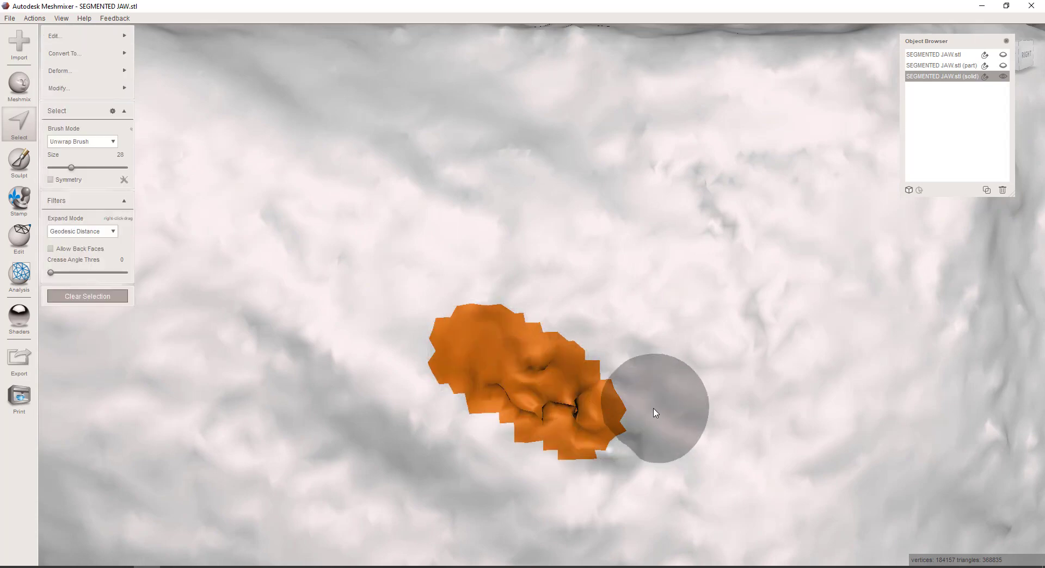
{"action": "scroll", "coordinate": [659, 420], "scroll_direction": "down", "scroll_amount": 10}
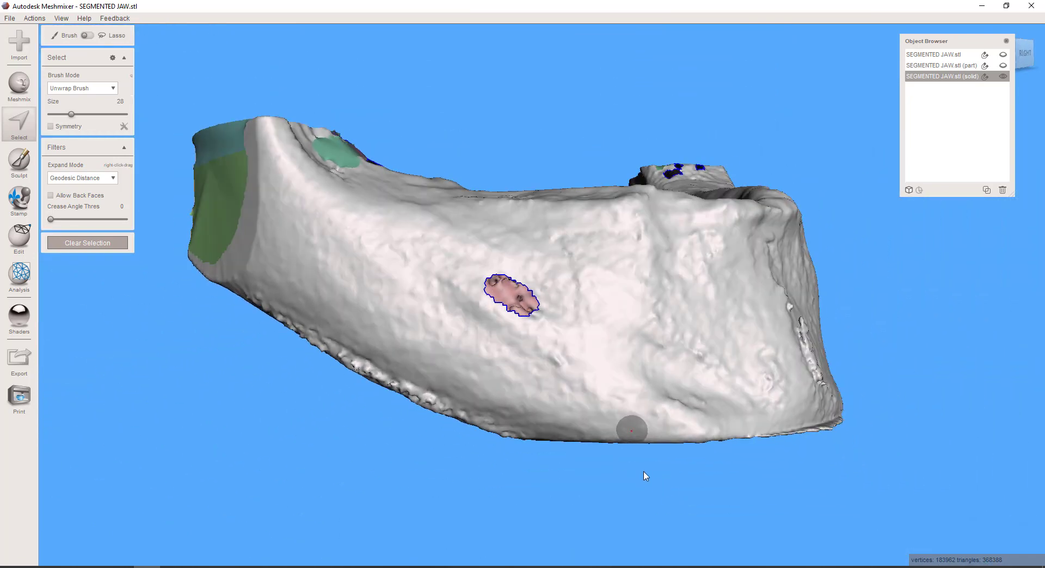
Select the small pit and the long vertical crevice on the front of the chin with the size 28 brush and delete both areas
{"action": "right_click_drag", "start_coordinate": [644, 472], "coordinate": [574, 492]}
{"action": "middle_click_drag", "start_coordinate": [805, 443], "coordinate": [662, 373]}
{"action": "scroll", "coordinate": [681, 398], "scroll_direction": "up", "scroll_amount": 5}
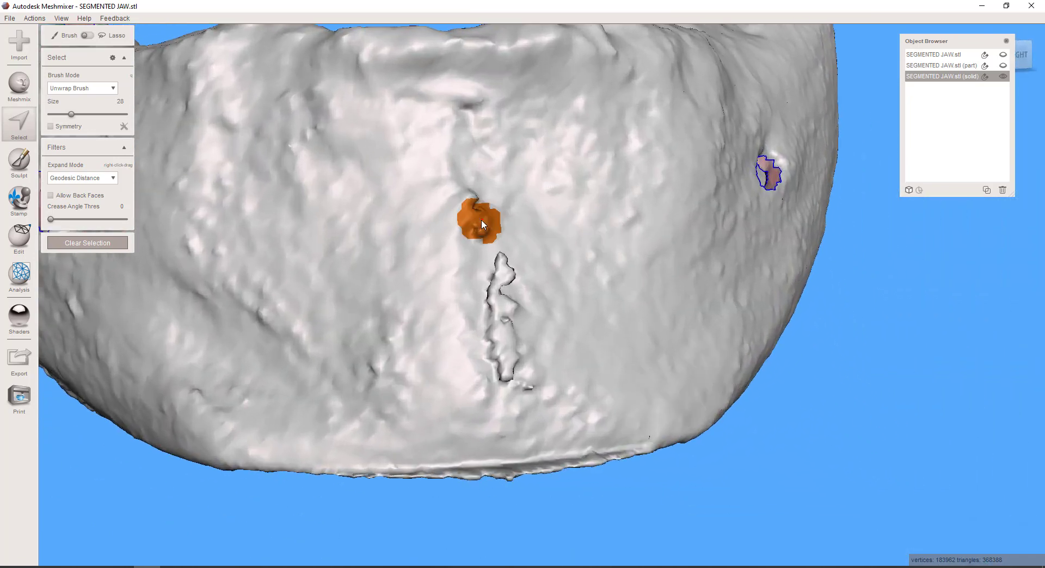
{"action": "left_click_drag", "start_coordinate": [482, 224], "coordinate": [482, 225]}
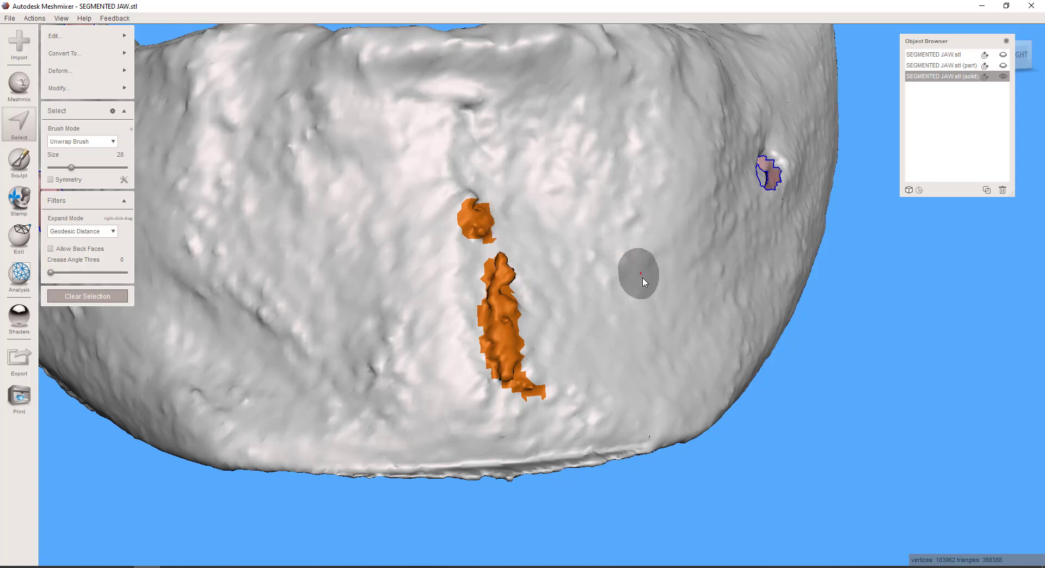
{"action": "key", "text": "Delete"}
Select the faces around the cluster of pits and small fill patches on the jaw's inner surface with the size 28 brush and delete them
{"action": "scroll", "coordinate": [642, 358], "scroll_direction": "down", "scroll_amount": 6}
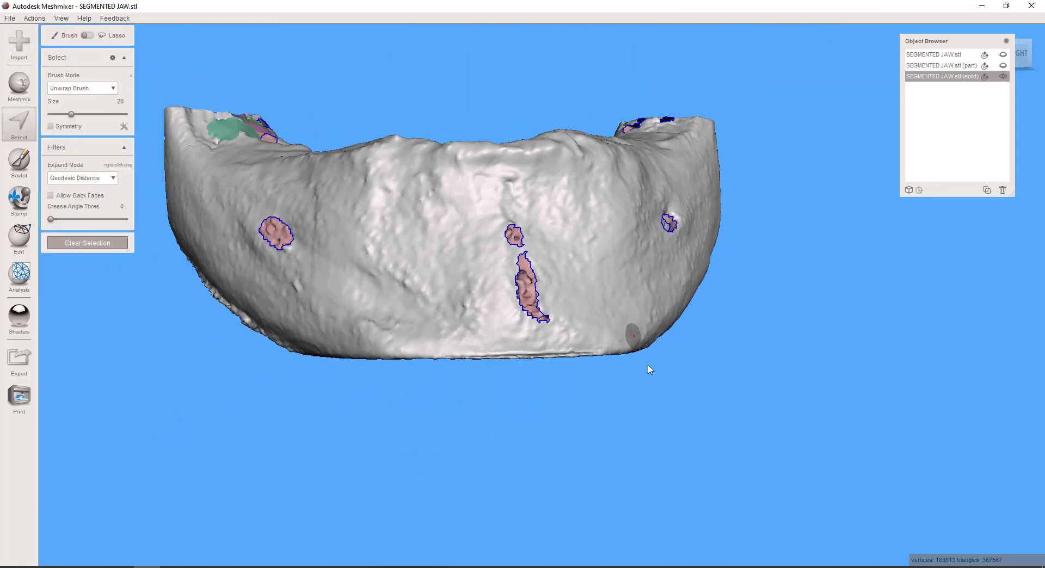
{"action": "right_click_drag", "start_coordinate": [649, 366], "coordinate": [664, 190]}
{"action": "scroll", "coordinate": [457, 271], "scroll_direction": "up", "scroll_amount": 4}
{"action": "middle_click_drag", "start_coordinate": [450, 301], "coordinate": [589, 296]}
{"action": "right_click_drag", "start_coordinate": [590, 296], "coordinate": [400, 262]}
{"action": "scroll", "coordinate": [328, 308], "scroll_direction": "up", "scroll_amount": 4}
{"action": "scroll", "coordinate": [681, 364], "scroll_direction": "up", "scroll_amount": 3}
{"action": "right_click_drag", "start_coordinate": [684, 367], "coordinate": [705, 300]}
{"action": "scroll", "coordinate": [705, 300], "scroll_direction": "up", "scroll_amount": 3}
{"action": "middle_click_drag", "start_coordinate": [678, 287], "coordinate": [522, 345]}
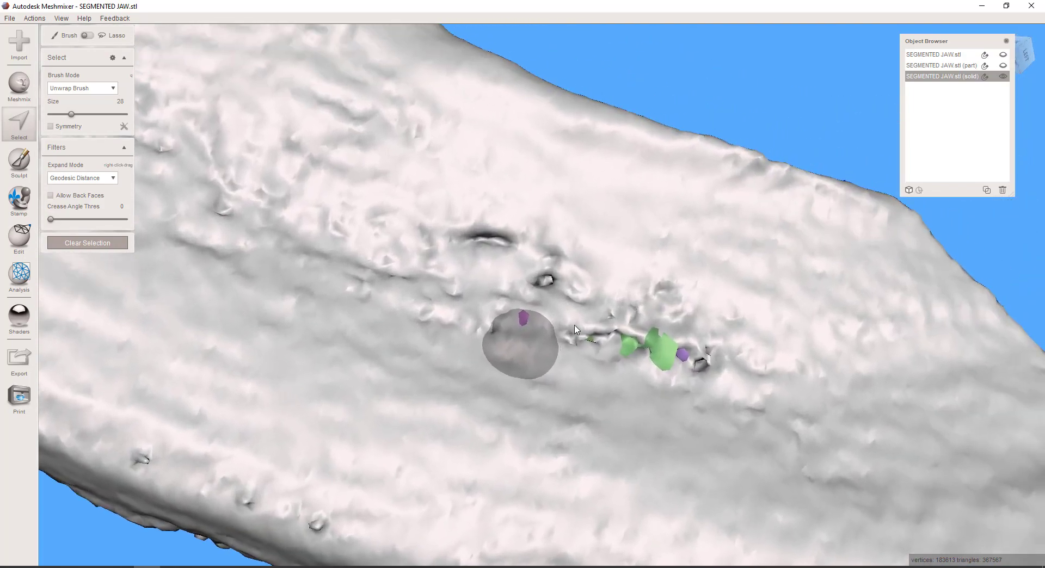
{"action": "left_click", "coordinate": [549, 280]}
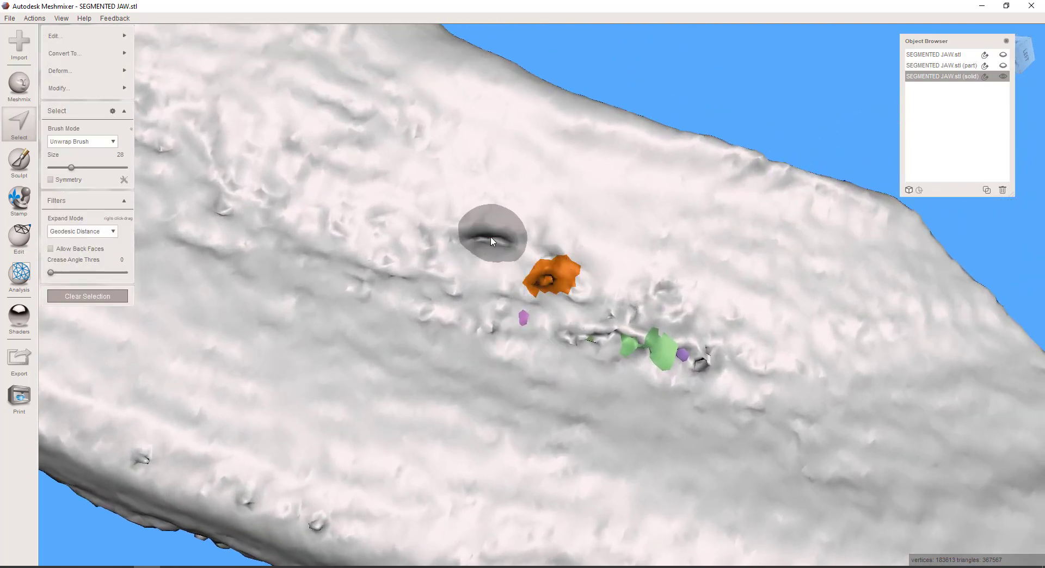
{"action": "right_click_drag", "start_coordinate": [691, 361], "coordinate": [695, 381]}
{"action": "left_click", "coordinate": [690, 312]}
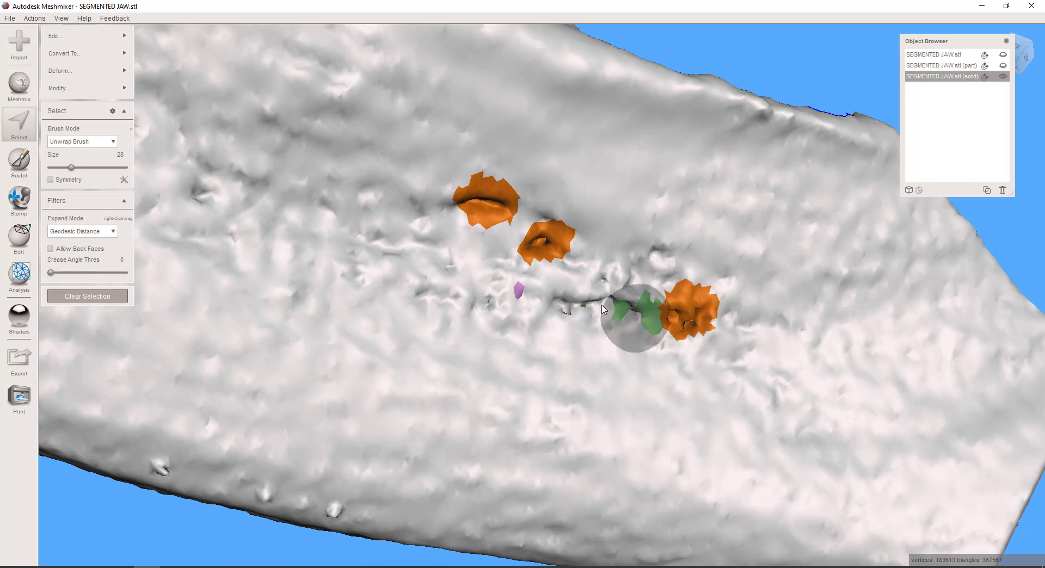
{"action": "left_click", "coordinate": [649, 263]}
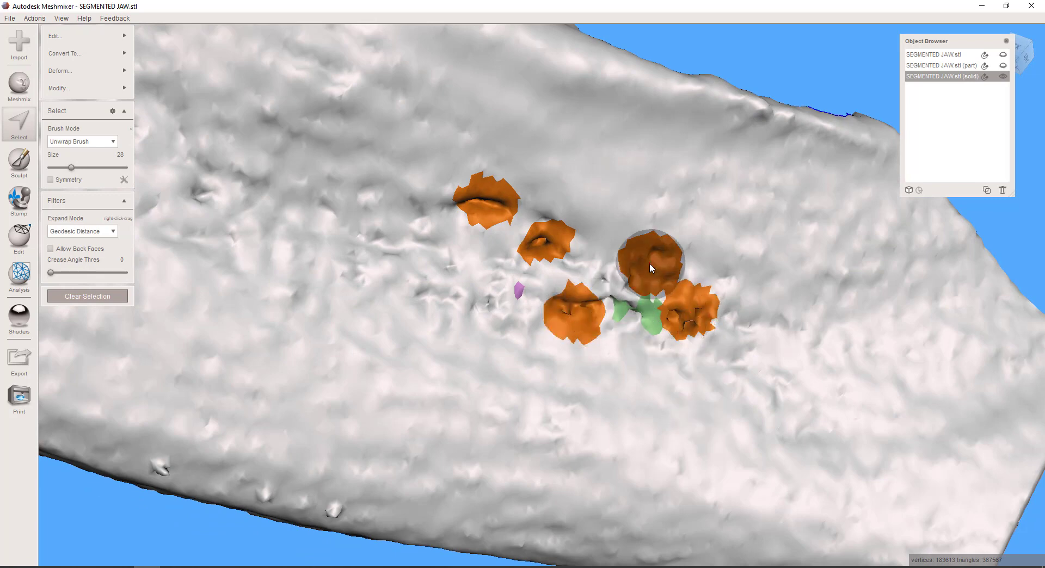
{"action": "left_click", "coordinate": [611, 300]}
{"action": "scroll", "coordinate": [615, 340], "scroll_direction": "down", "scroll_amount": 5}
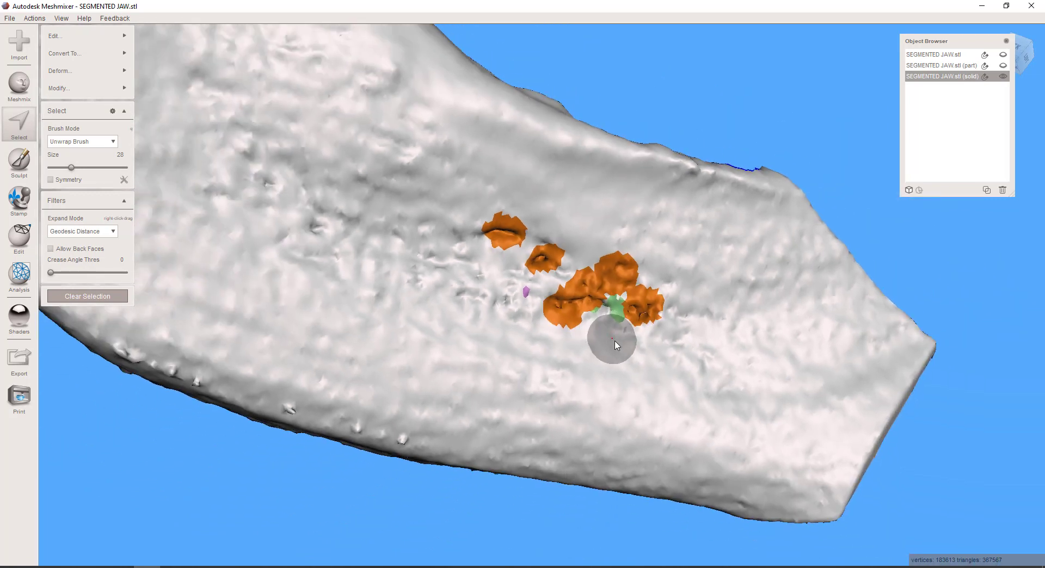
{"action": "mouse_move", "coordinate": [614, 340]}
{"action": "right_mouse_down"}
{"action": "mouse_move", "coordinate": [594, 379]}
{"action": "mouse_move", "coordinate": [573, 380]}
{"action": "mouse_move", "coordinate": [602, 343]}
{"action": "mouse_move", "coordinate": [556, 379]}
{"action": "right_mouse_up"}
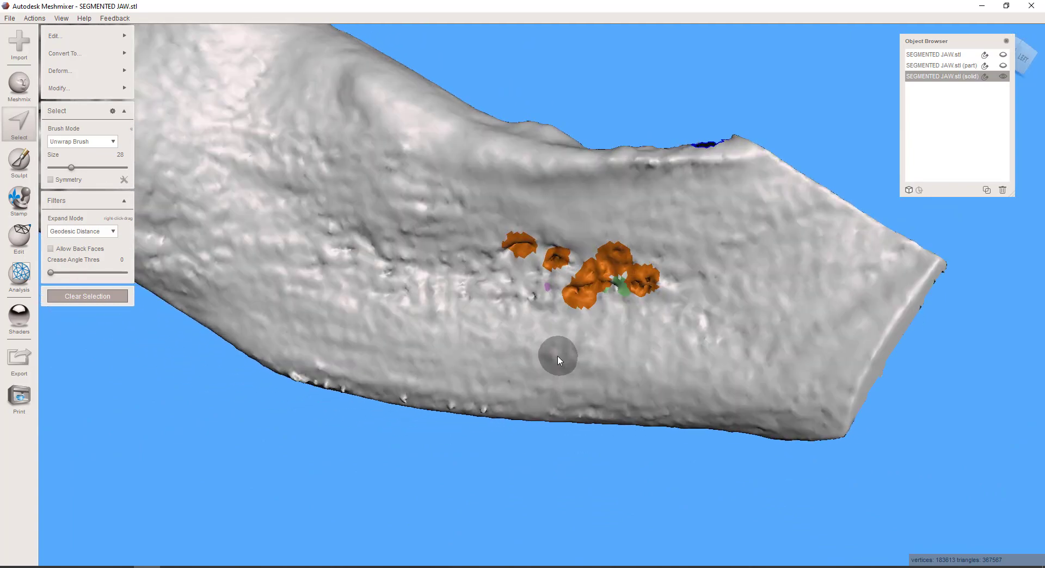
{"action": "key", "text": "Delete"}
Select the faces around the small open hole and adjacent pinhole above the jaw's lower edge, trim the selection to their rims, and delete it
{"action": "right_click_drag", "start_coordinate": [558, 357], "coordinate": [617, 415]}
{"action": "scroll", "coordinate": [628, 376], "scroll_direction": "up", "scroll_amount": 5}
{"action": "right_click_drag", "start_coordinate": [628, 375], "coordinate": [592, 496]}
{"action": "scroll", "coordinate": [621, 529], "scroll_direction": "down", "scroll_amount": 4}
{"action": "scroll", "coordinate": [512, 357], "scroll_direction": "up", "scroll_amount": 3}
{"action": "right_click_drag", "start_coordinate": [512, 357], "coordinate": [526, 437]}
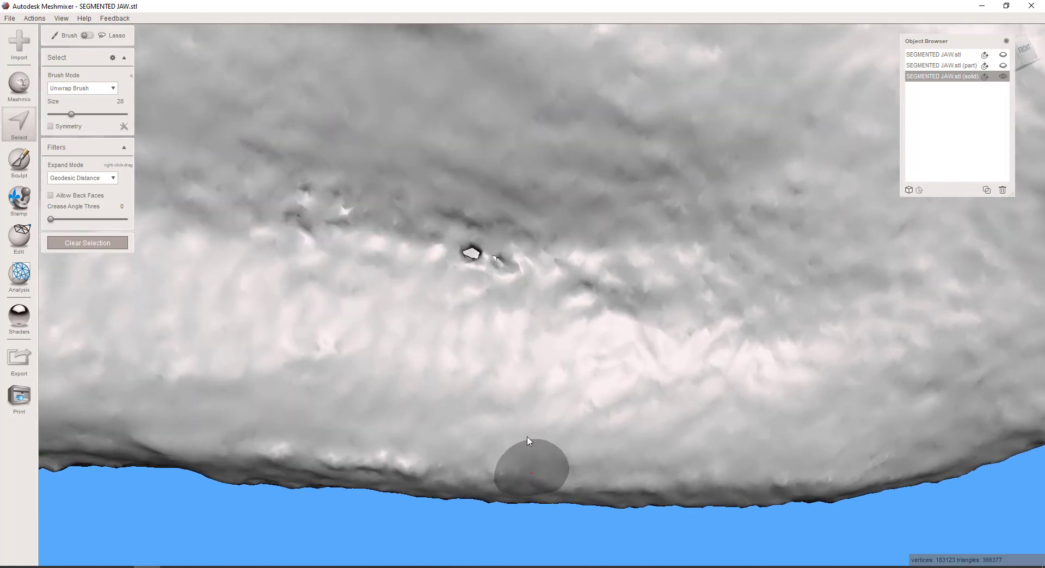
{"action": "left_click", "coordinate": [478, 266]}
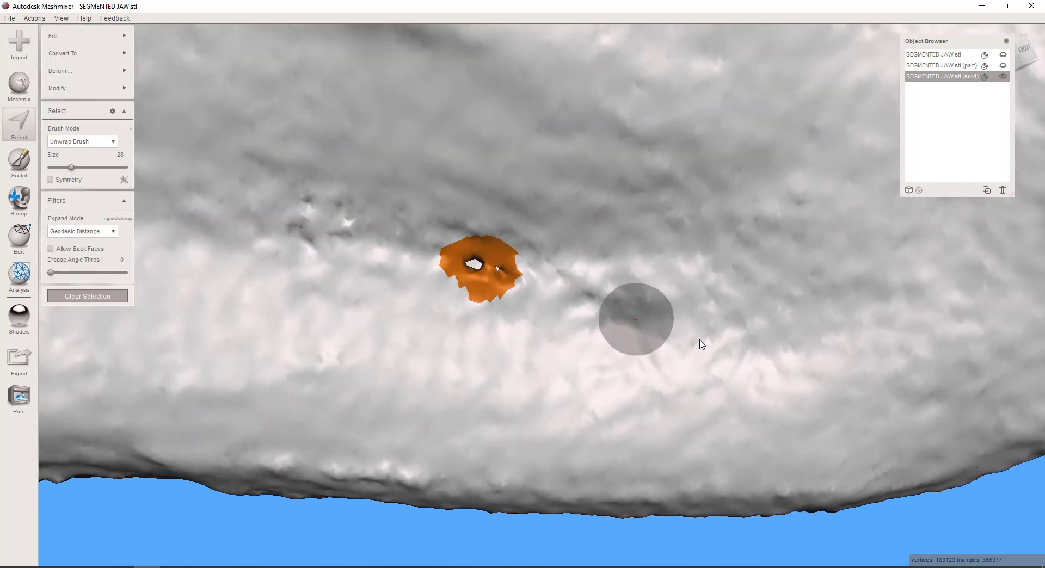
{"action": "left_click", "coordinate": [476, 320], "text": "ctrl"}
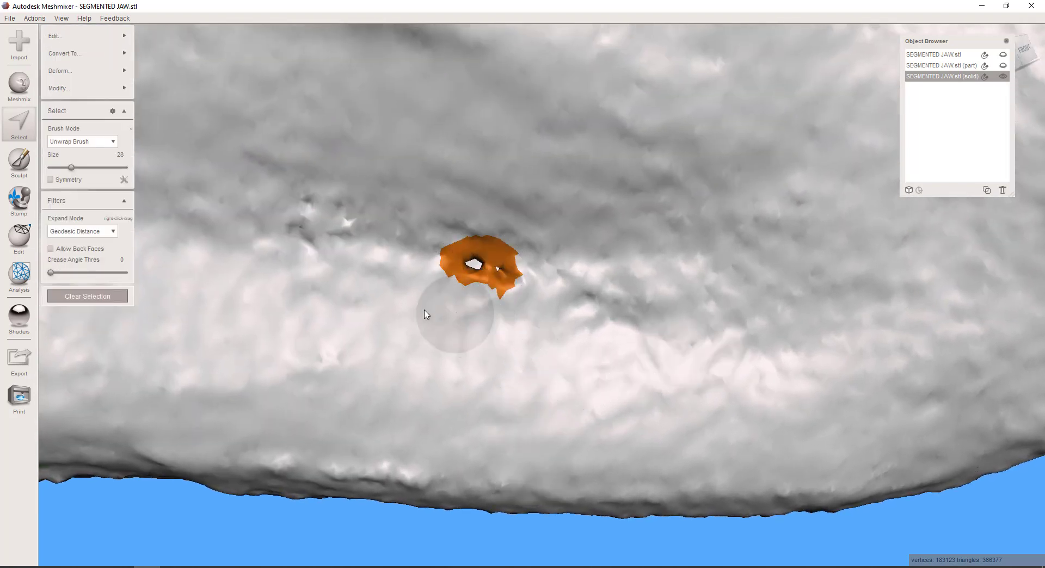
{"action": "left_click_drag", "start_coordinate": [426, 315], "coordinate": [424, 273], "text": "ctrl"}
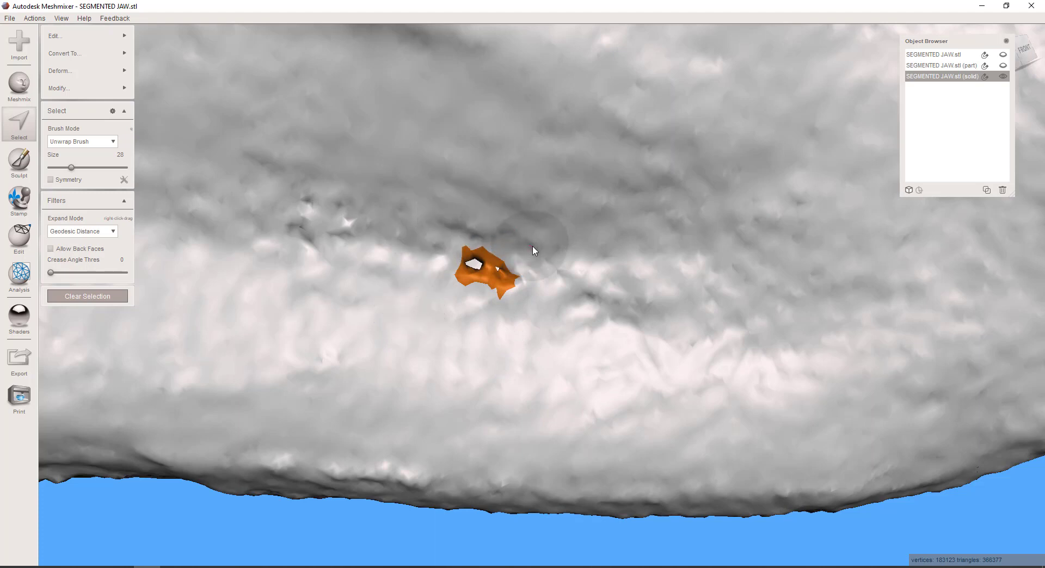
{"action": "left_click", "coordinate": [515, 320], "text": "ctrl"}
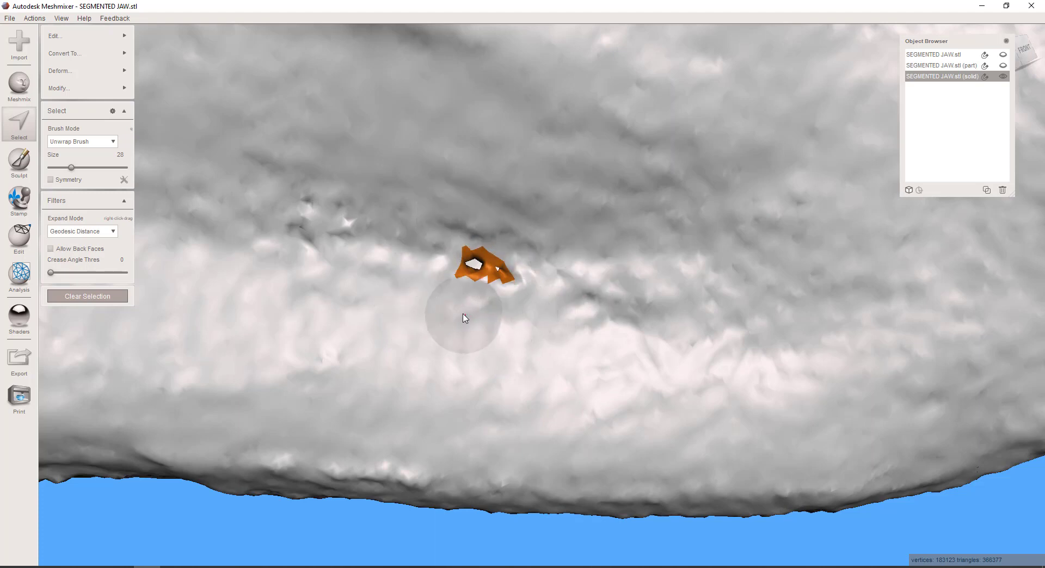
{"action": "key", "text": "Delete"}
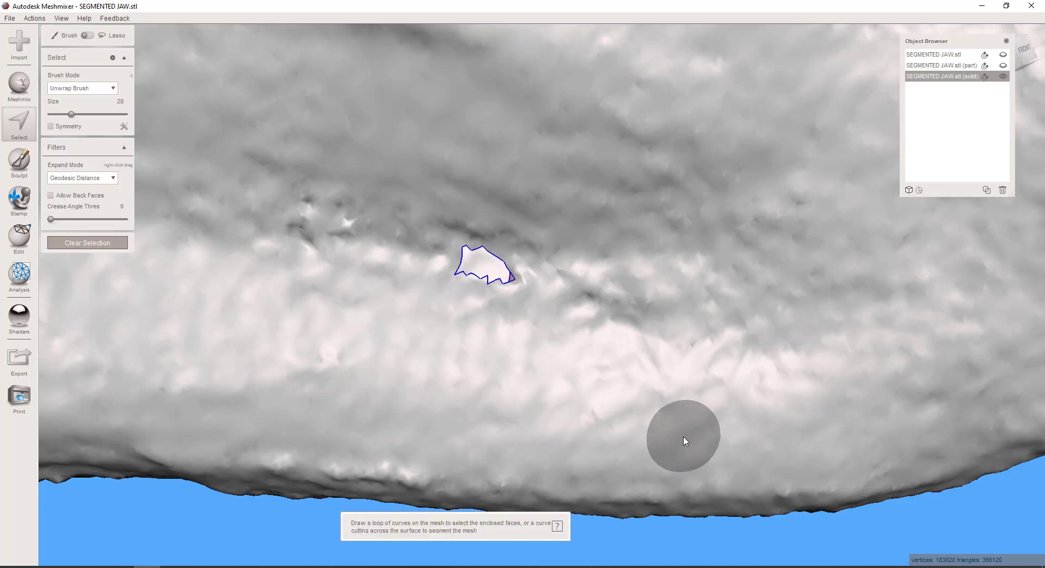
Check the jaw for remaining defects, and run the Inspector with flat fill to auto-repair all the newly cut openings
{"action": "scroll", "coordinate": [680, 435], "scroll_direction": "down", "scroll_amount": 10}
{"action": "right_click_drag", "start_coordinate": [683, 448], "coordinate": [456, 443]}
{"action": "scroll", "coordinate": [387, 414], "scroll_direction": "up", "scroll_amount": 10}
{"action": "scroll", "coordinate": [471, 449], "scroll_direction": "down", "scroll_amount": 10}
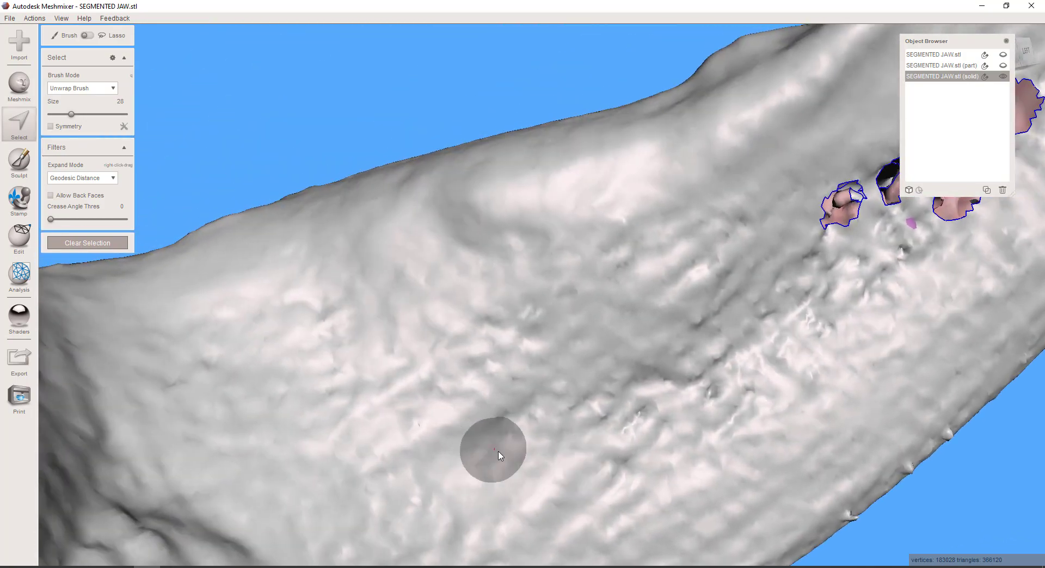
{"action": "scroll", "coordinate": [529, 447], "scroll_direction": "down", "scroll_amount": 6}
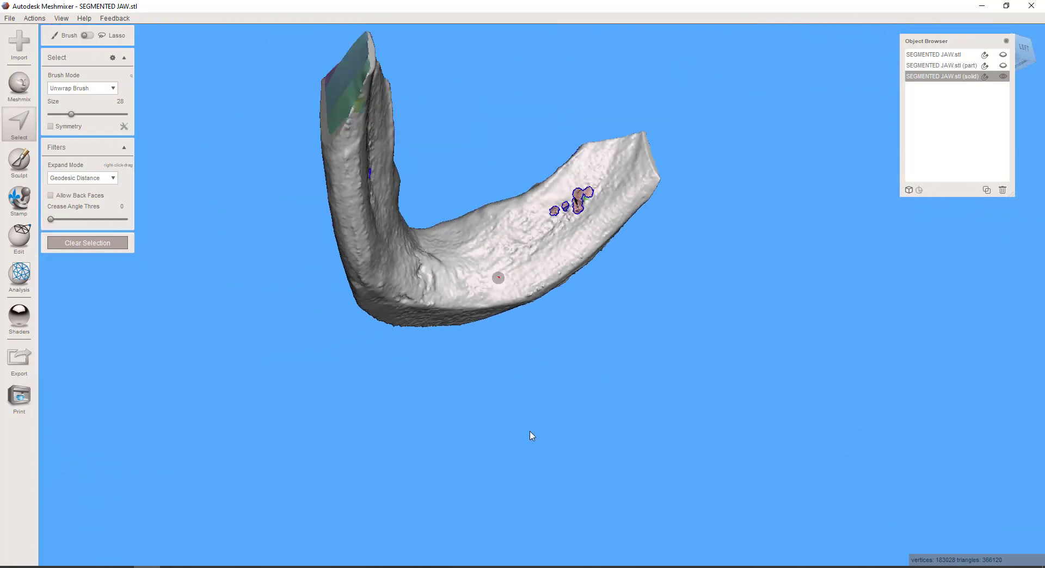
{"action": "right_click_drag", "start_coordinate": [532, 437], "coordinate": [785, 459]}
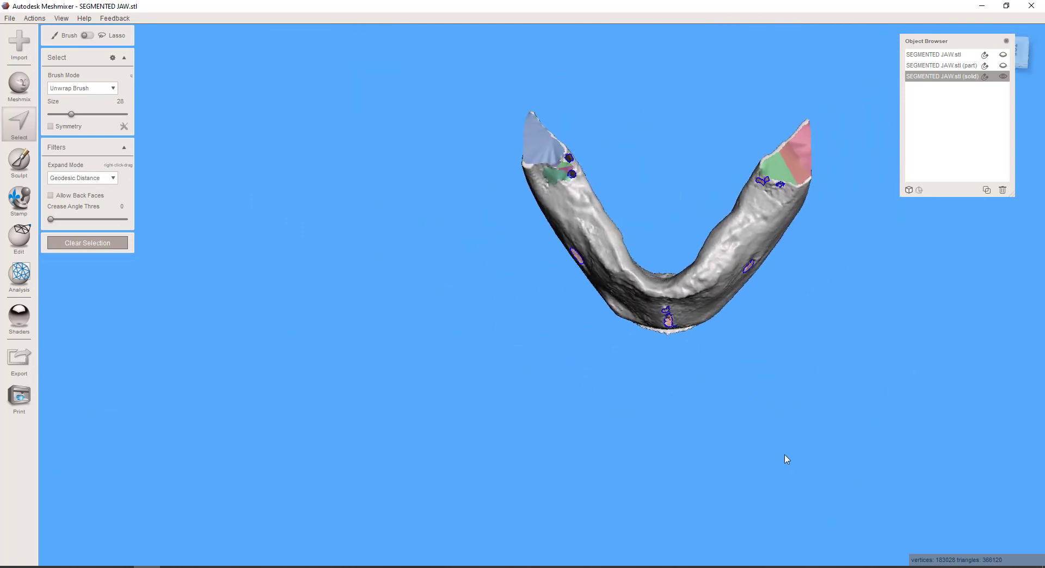
{"action": "left_click", "coordinate": [19, 272]}
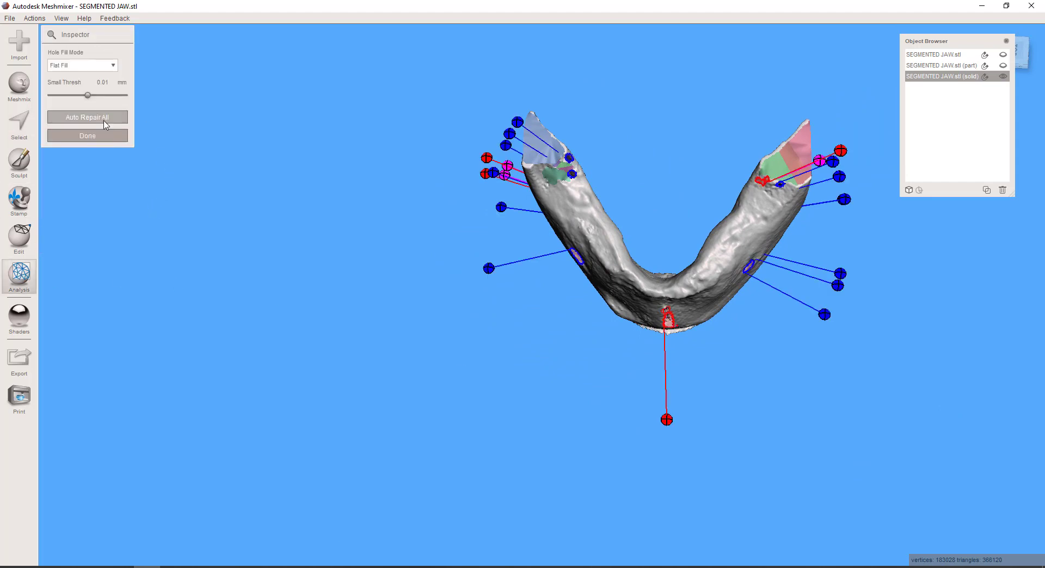
{"action": "left_click", "coordinate": [104, 119]}
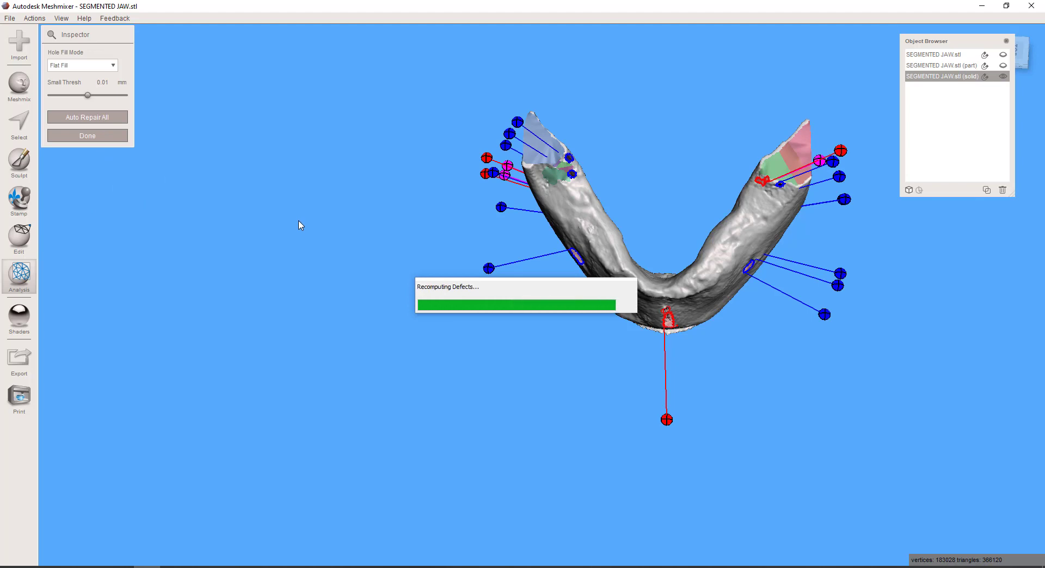
Examine the filled patches on the jaw's outer, chin and inner surfaces, and switch from the Inspector back to the Select tool
{"action": "right_click_drag", "start_coordinate": [475, 223], "coordinate": [522, 73]}
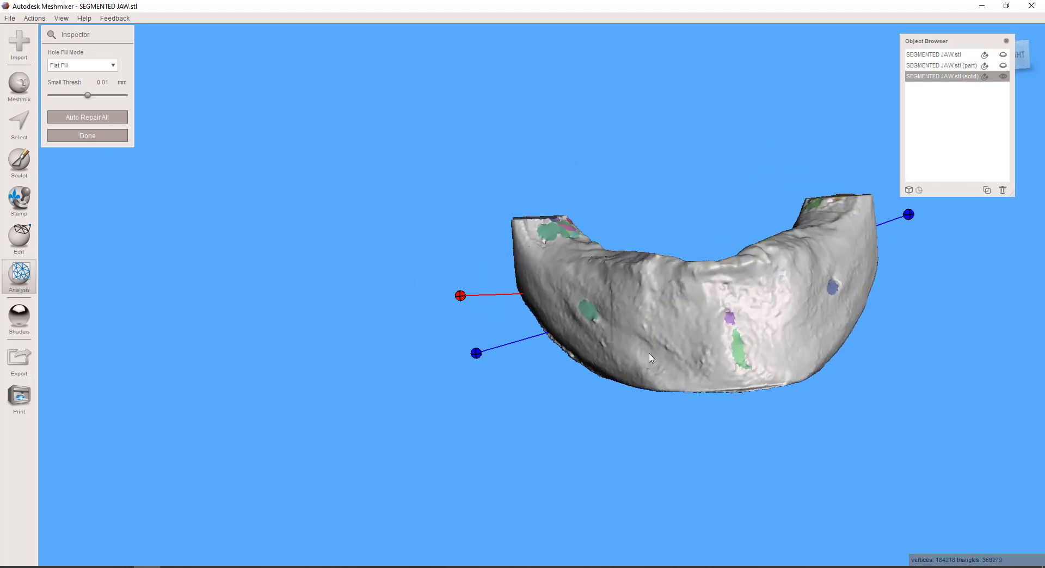
{"action": "scroll", "coordinate": [665, 357], "scroll_direction": "up", "scroll_amount": 4}
{"action": "middle_click_drag", "start_coordinate": [665, 357], "coordinate": [521, 271]}
{"action": "right_click_drag", "start_coordinate": [550, 296], "coordinate": [429, 161]}
{"action": "middle_click_drag", "start_coordinate": [849, 455], "coordinate": [721, 341]}
{"action": "scroll", "coordinate": [720, 340], "scroll_direction": "up", "scroll_amount": 4}
{"action": "mouse_move", "coordinate": [549, 293]}
{"action": "right_mouse_down"}
{"action": "mouse_move", "coordinate": [497, 273]}
{"action": "mouse_move", "coordinate": [569, 354]}
{"action": "mouse_move", "coordinate": [543, 273]}
{"action": "mouse_move", "coordinate": [499, 220]}
{"action": "mouse_move", "coordinate": [655, 387]}
{"action": "mouse_move", "coordinate": [611, 351]}
{"action": "mouse_move", "coordinate": [508, 333]}
{"action": "mouse_move", "coordinate": [558, 324]}
{"action": "mouse_move", "coordinate": [545, 346]}
{"action": "mouse_move", "coordinate": [562, 352]}
{"action": "mouse_move", "coordinate": [578, 325]}
{"action": "right_mouse_up"}
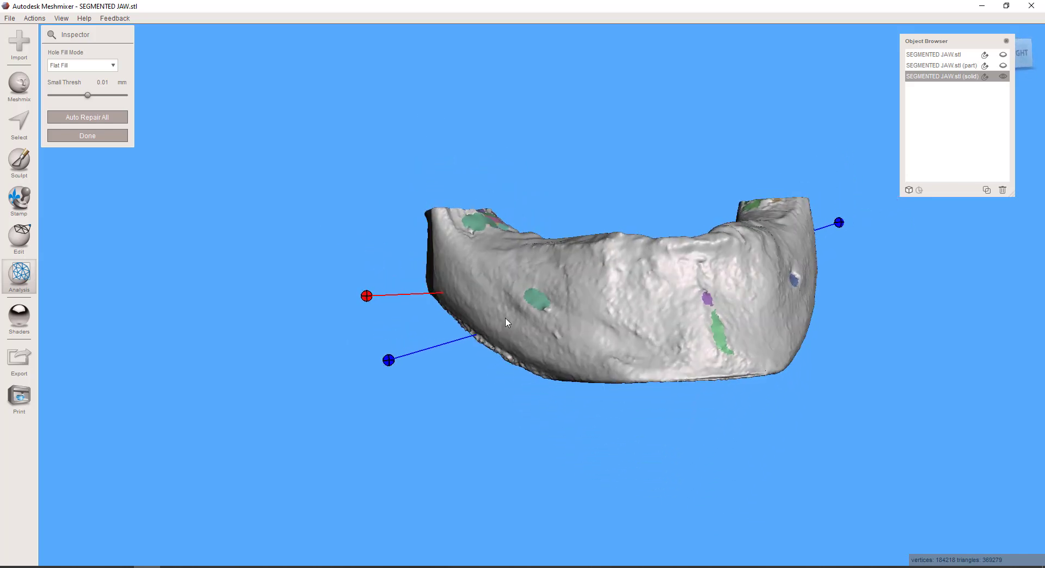
{"action": "left_click", "coordinate": [17, 132]}
{"action": "right_click_drag", "start_coordinate": [598, 261], "coordinate": [601, 182]}
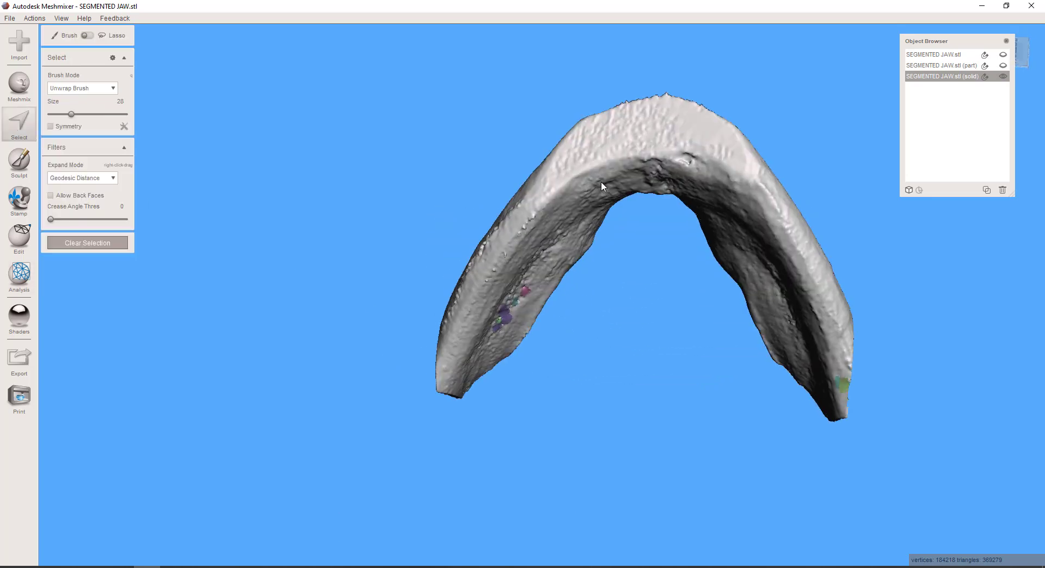
Select the flat, roughly textured band of faces on the jaw's underside at the chin with the size 28 brush and delete it
{"action": "scroll", "coordinate": [598, 180], "scroll_direction": "up", "scroll_amount": 3}
{"action": "middle_click_drag", "start_coordinate": [599, 180], "coordinate": [499, 305]}
{"action": "right_click_drag", "start_coordinate": [626, 321], "coordinate": [641, 339]}
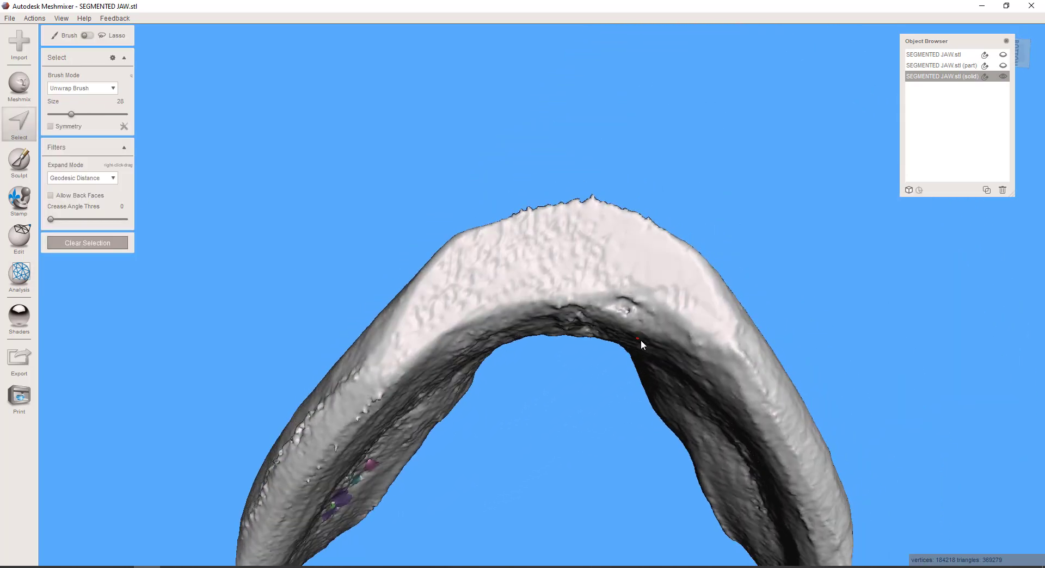
{"action": "left_click", "coordinate": [92, 113]}
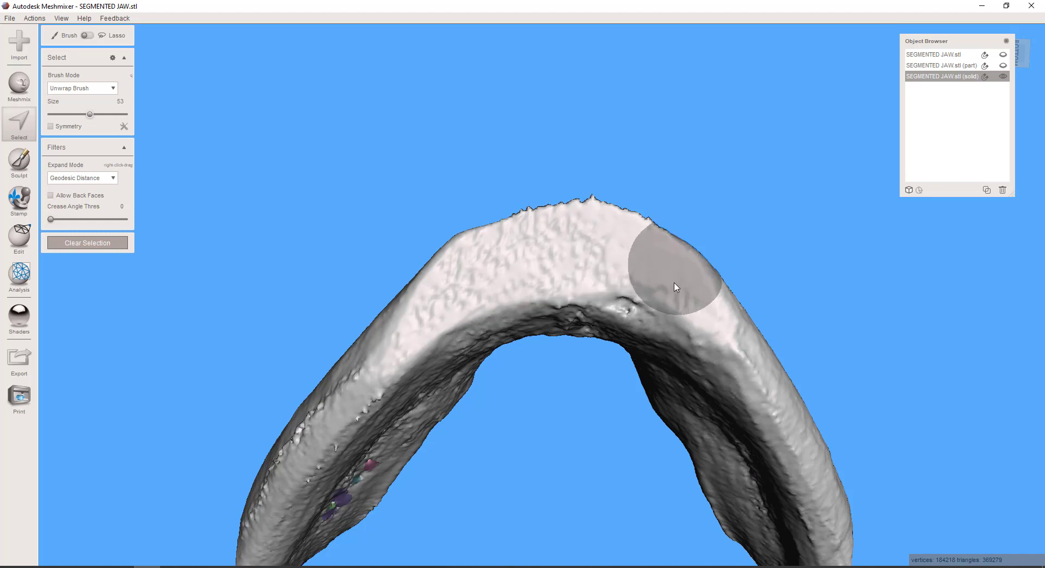
{"action": "left_click", "coordinate": [72, 114]}
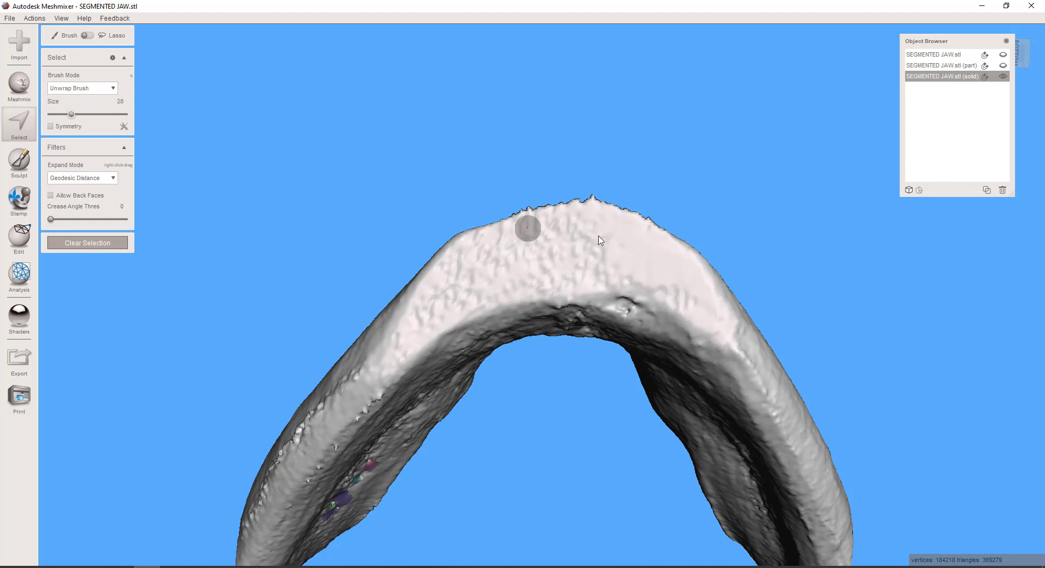
{"action": "mouse_move", "coordinate": [675, 274]}
{"action": "left_mouse_down"}
{"action": "mouse_move", "coordinate": [583, 228]}
{"action": "mouse_move", "coordinate": [503, 242]}
{"action": "mouse_move", "coordinate": [422, 285]}
{"action": "mouse_move", "coordinate": [402, 335]}
{"action": "mouse_move", "coordinate": [459, 304]}
{"action": "mouse_move", "coordinate": [612, 289]}
{"action": "mouse_move", "coordinate": [694, 302]}
{"action": "mouse_move", "coordinate": [704, 315]}
{"action": "mouse_move", "coordinate": [644, 261]}
{"action": "mouse_move", "coordinate": [541, 251]}
{"action": "mouse_move", "coordinate": [457, 289]}
{"action": "mouse_move", "coordinate": [648, 268]}
{"action": "mouse_move", "coordinate": [531, 272]}
{"action": "left_mouse_up"}
{"action": "key", "text": "Delete"}
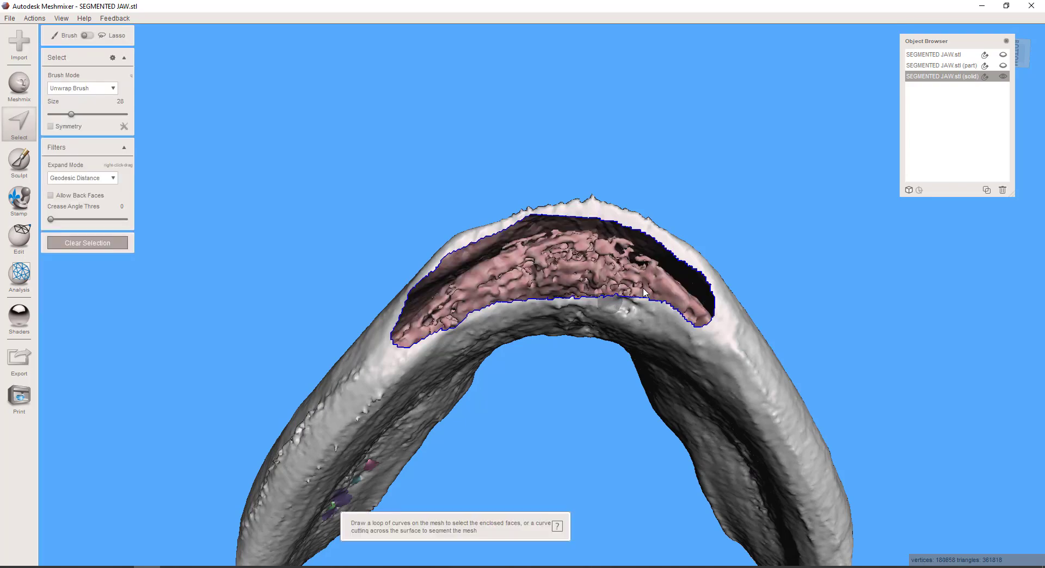
{"action": "mouse_move", "coordinate": [609, 305]}
{"action": "right_mouse_down"}
{"action": "mouse_move", "coordinate": [605, 316]}
{"action": "mouse_move", "coordinate": [596, 299]}
{"action": "mouse_move", "coordinate": [657, 319]}
{"action": "mouse_move", "coordinate": [626, 331]}
{"action": "mouse_move", "coordinate": [656, 333]}
{"action": "mouse_move", "coordinate": [638, 299]}
{"action": "mouse_move", "coordinate": [630, 346]}
{"action": "mouse_move", "coordinate": [645, 374]}
{"action": "right_mouse_up"}
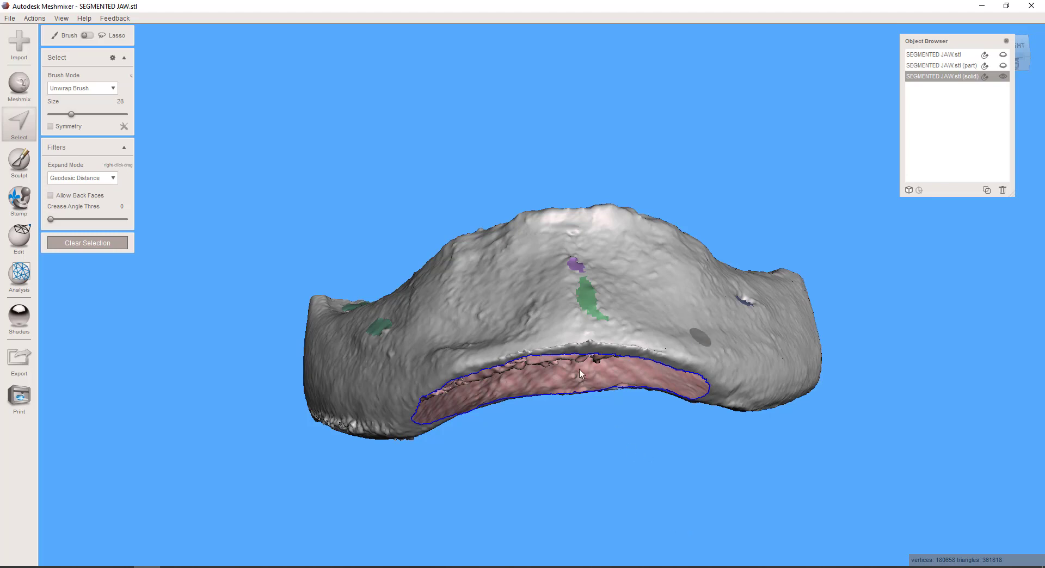
{"action": "left_click", "coordinate": [514, 287]}
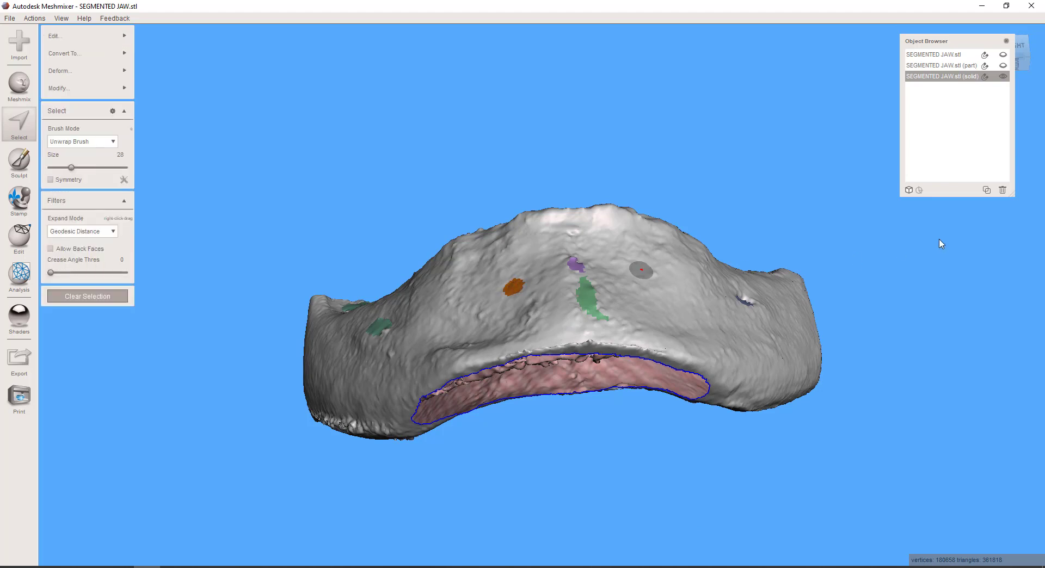
{"action": "key", "text": "ctrl+e"}
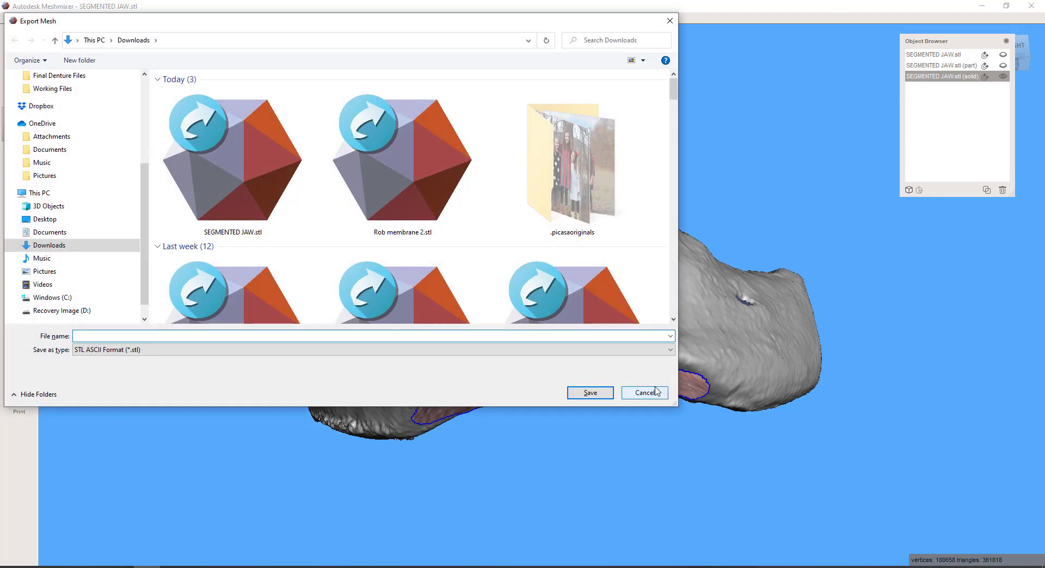
{"action": "left_click", "coordinate": [657, 391]}
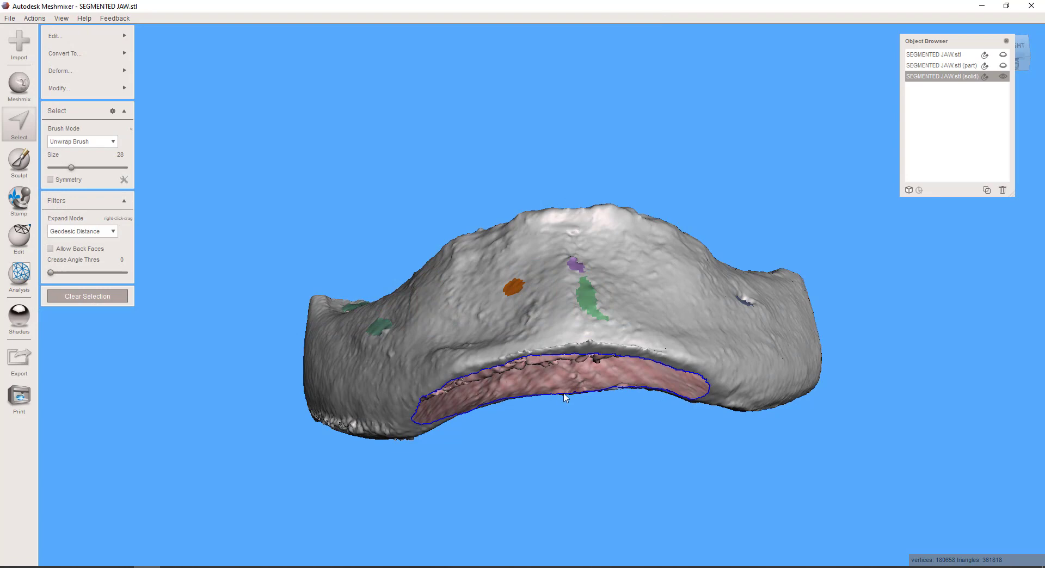
{"action": "key", "text": "ctrl+e"}
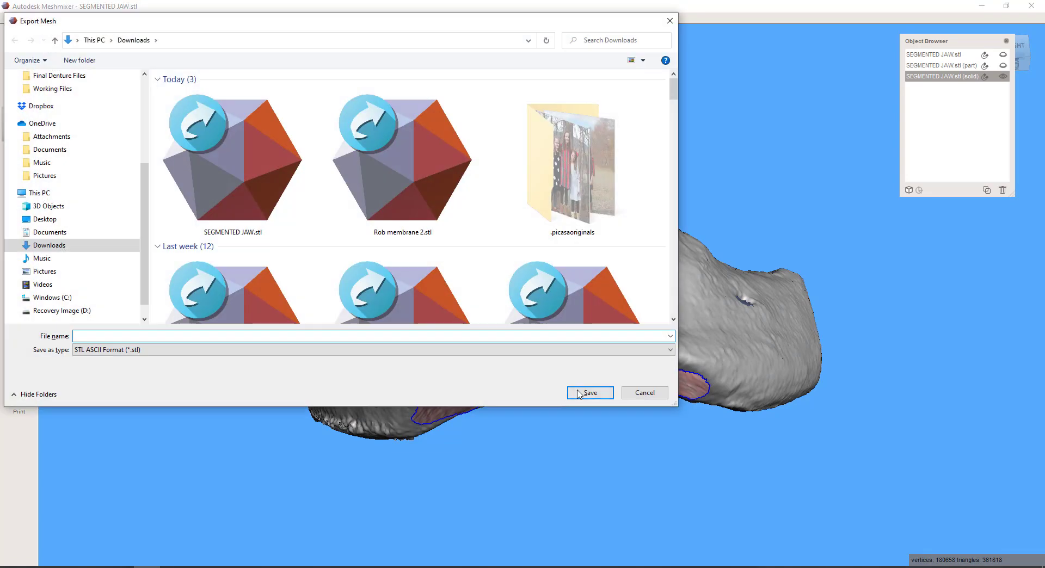
{"action": "left_click", "coordinate": [644, 393]}
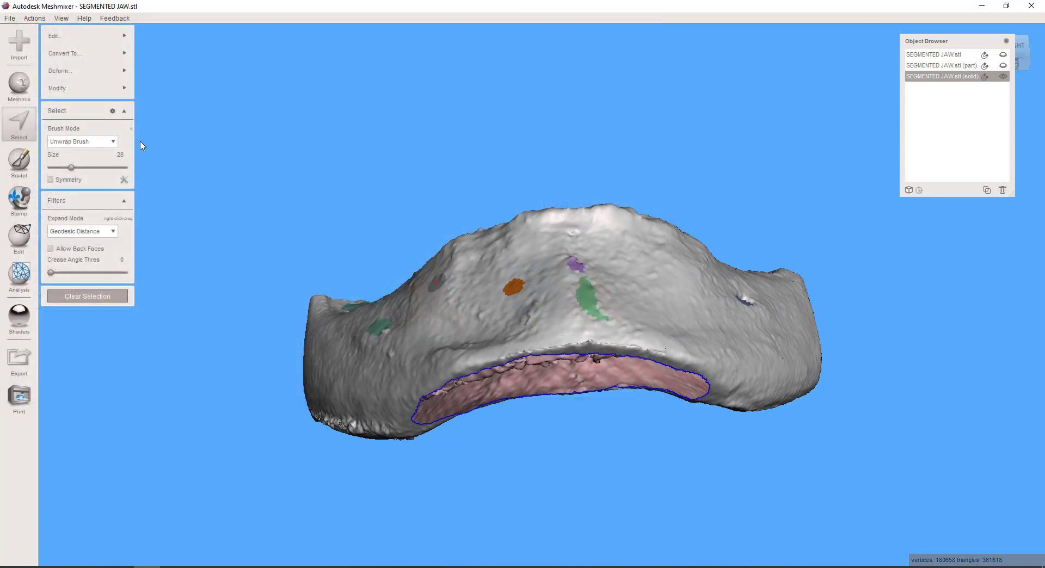
Expand the selected patch on the front of the chin to all connected faces, and clear the selection
{"action": "mouse_move", "coordinate": [119, 38]}
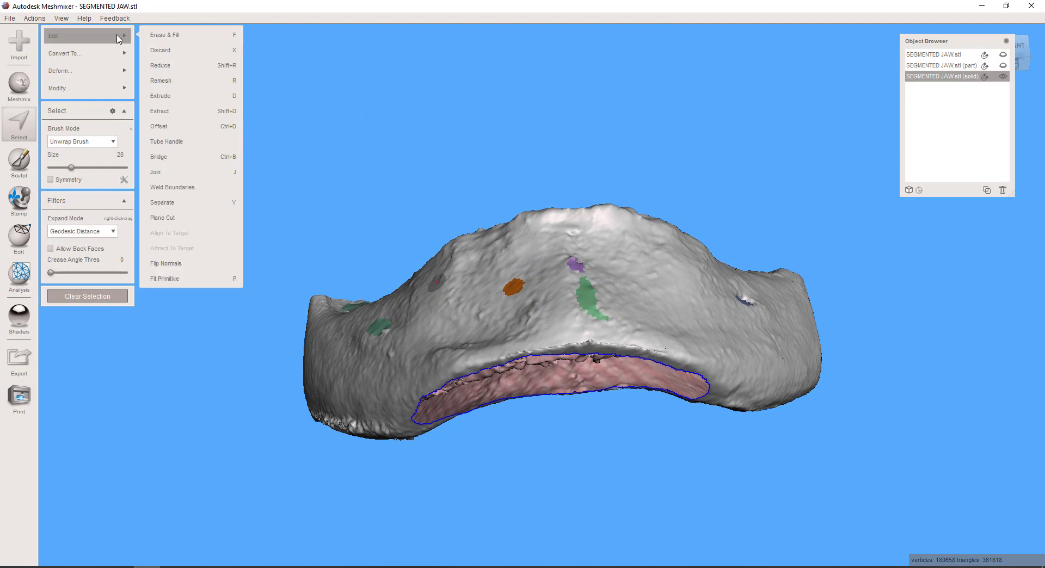
{"action": "mouse_move", "coordinate": [106, 91]}
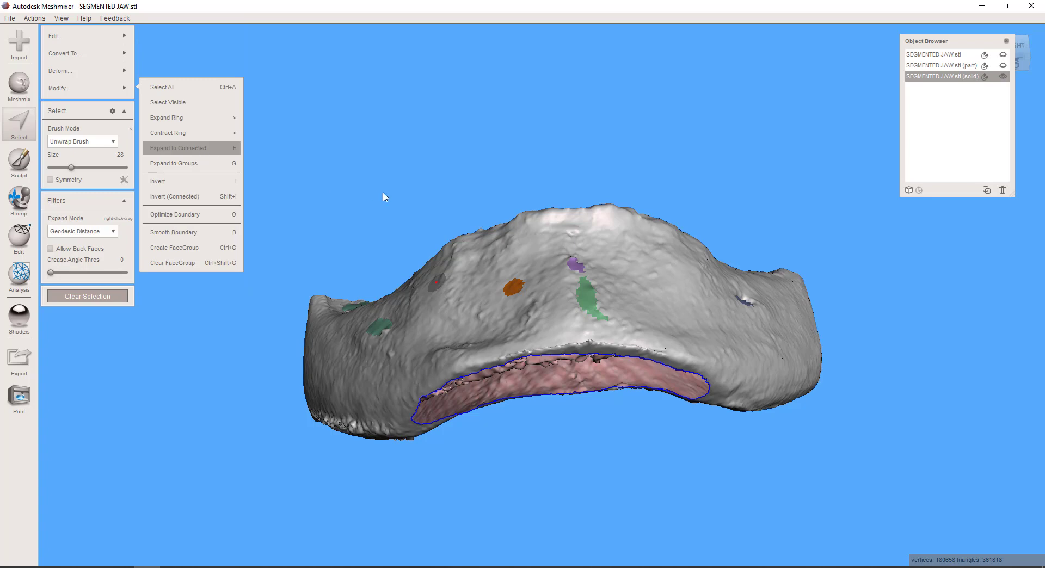
{"action": "key", "text": "e"}
{"action": "mouse_move", "coordinate": [463, 253]}
{"action": "right_mouse_down"}
{"action": "mouse_move", "coordinate": [458, 200]}
{"action": "mouse_move", "coordinate": [445, 242]}
{"action": "mouse_move", "coordinate": [465, 266]}
{"action": "right_mouse_up"}
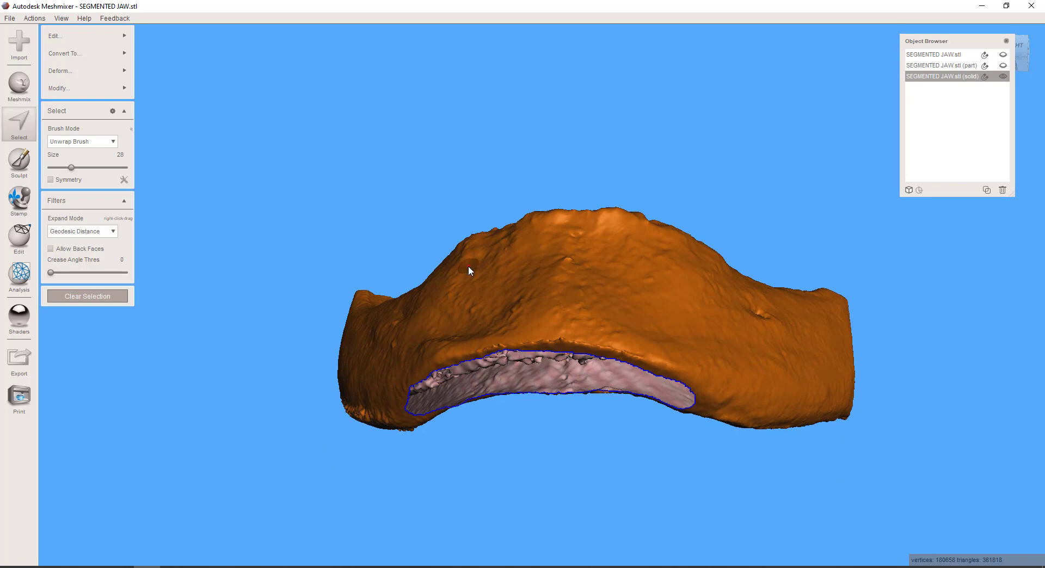
{"action": "right_click_drag", "start_coordinate": [520, 336], "coordinate": [579, 392]}
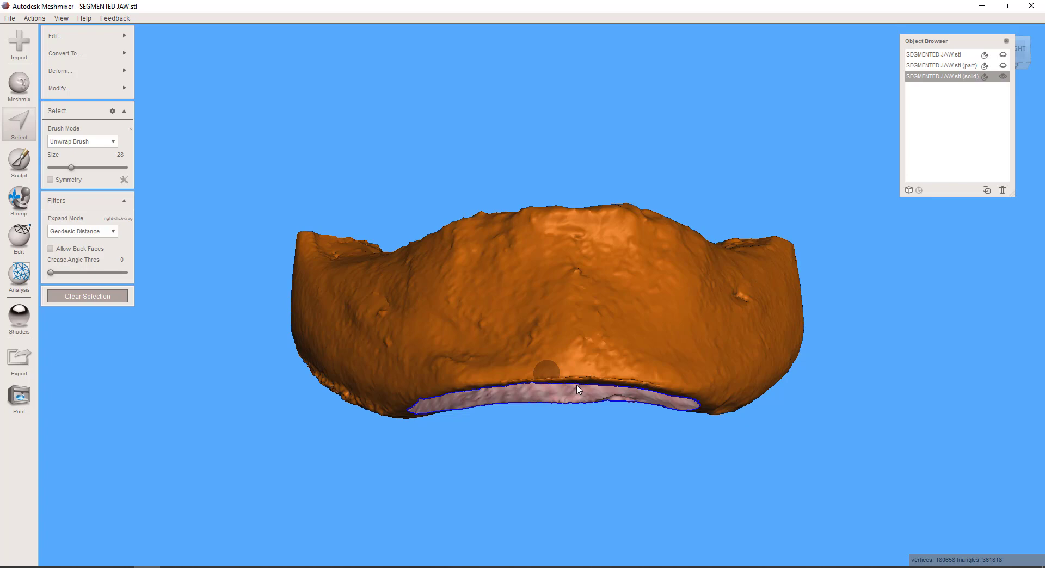
{"action": "key", "text": "Escape"}
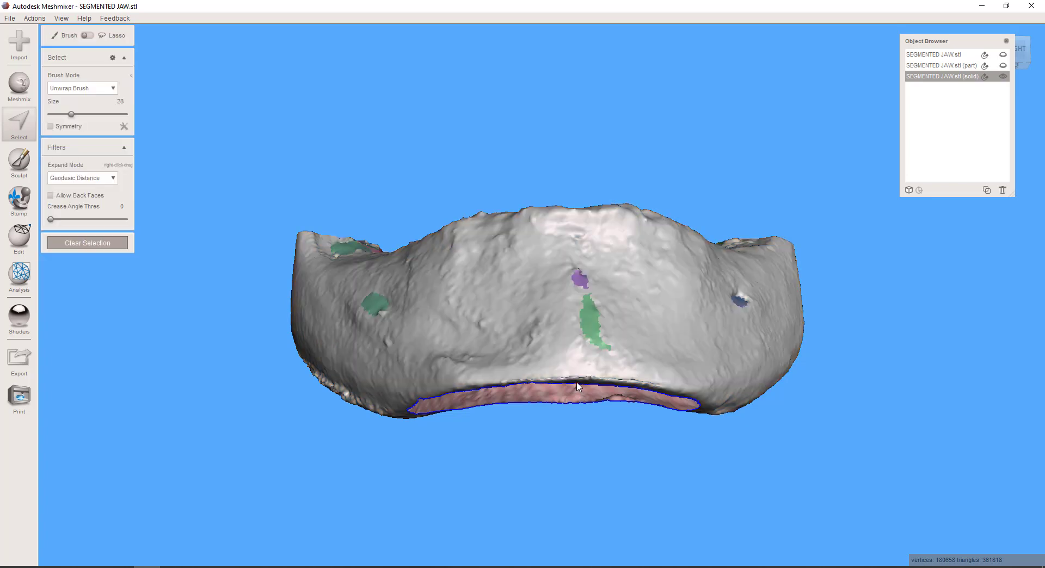
Select a small patch above the chin opening, expand it across the connected shell again, and clear the selection
{"action": "right_click_drag", "start_coordinate": [534, 537], "coordinate": [616, 333]}
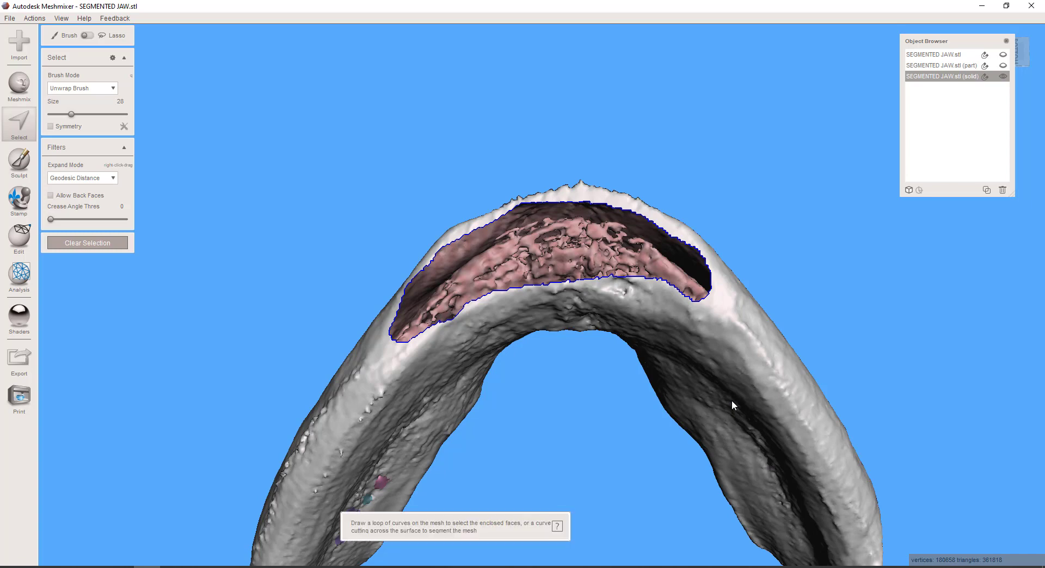
{"action": "right_click_drag", "start_coordinate": [623, 373], "coordinate": [653, 348]}
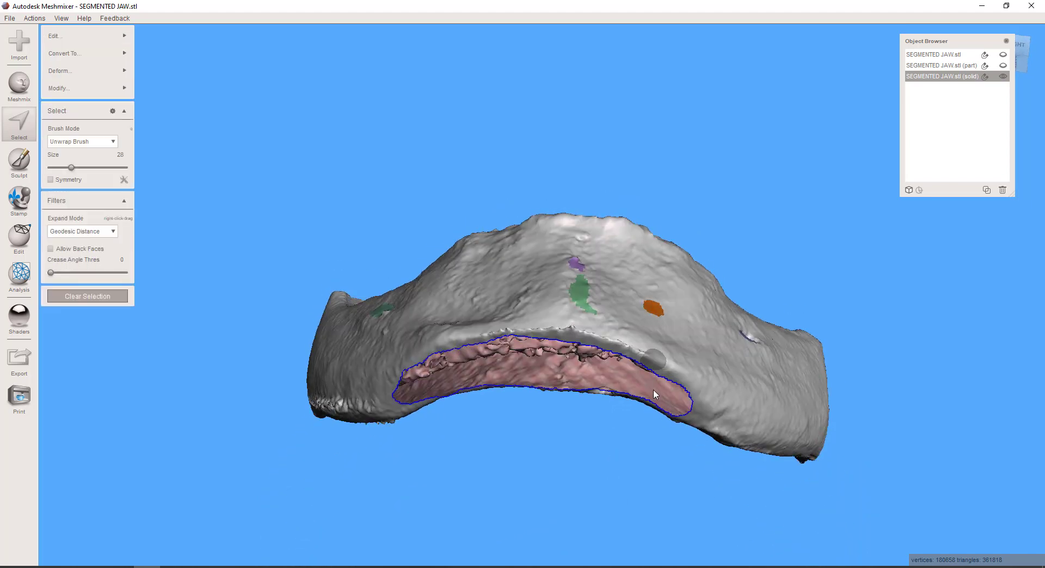
{"action": "key", "text": "e"}
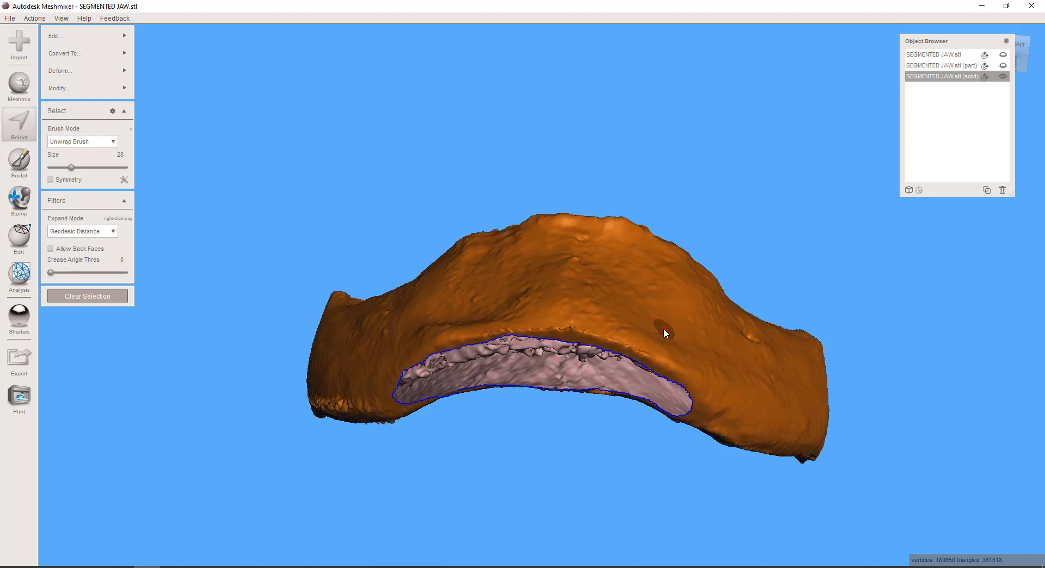
{"action": "key", "text": "Escape"}
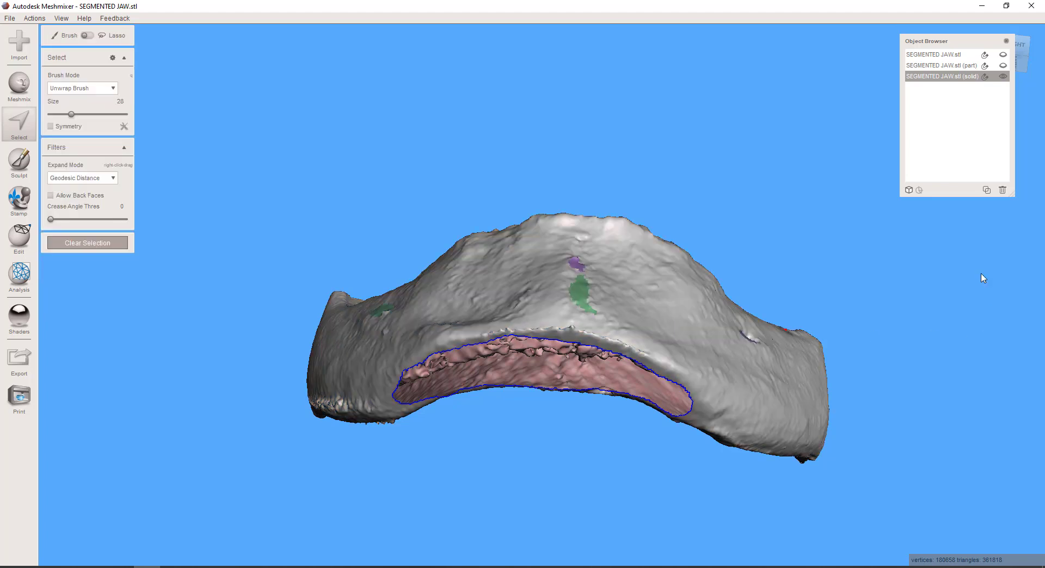
Examine the porous interior of the jaw through the opening cut in the chin's underside
{"action": "right_click_drag", "start_coordinate": [657, 394], "coordinate": [556, 243]}
{"action": "scroll", "coordinate": [513, 293], "scroll_direction": "up", "scroll_amount": 5}
{"action": "scroll", "coordinate": [513, 294], "scroll_direction": "down", "scroll_amount": 4}
{"action": "scroll", "coordinate": [556, 243], "scroll_direction": "up", "scroll_amount": 4}
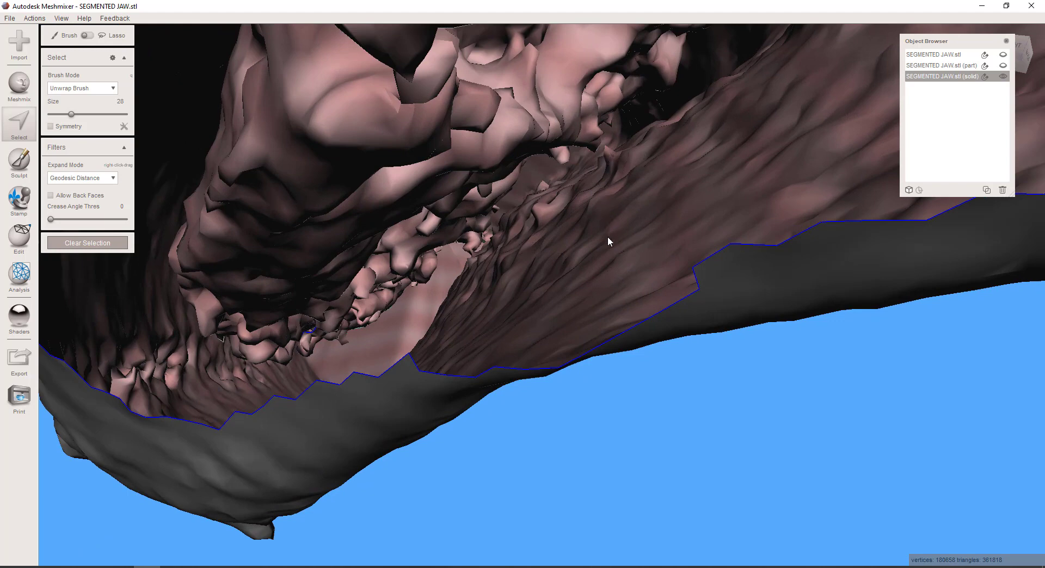
{"action": "scroll", "coordinate": [608, 237], "scroll_direction": "down", "scroll_amount": 1}
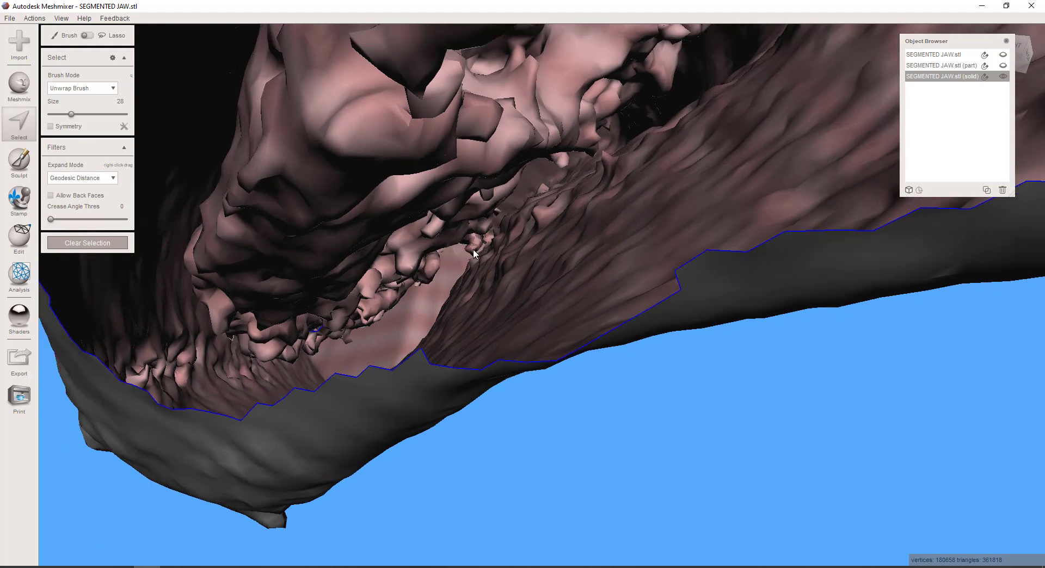
Select the faces around the row of three pits on the jaw's inner surface with the size 28 brush
{"action": "mouse_move", "coordinate": [601, 406]}
{"action": "right_mouse_down"}
{"action": "mouse_move", "coordinate": [609, 392]}
{"action": "mouse_move", "coordinate": [506, 326]}
{"action": "mouse_move", "coordinate": [607, 303]}
{"action": "right_mouse_up"}
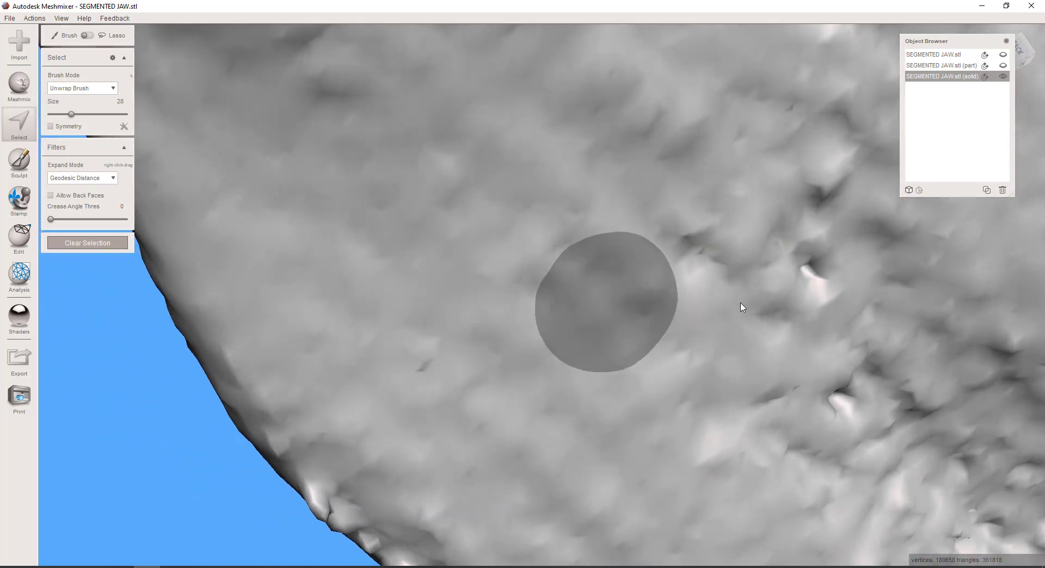
{"action": "right_click_drag", "start_coordinate": [665, 281], "coordinate": [483, 217]}
{"action": "left_click", "coordinate": [575, 198]}
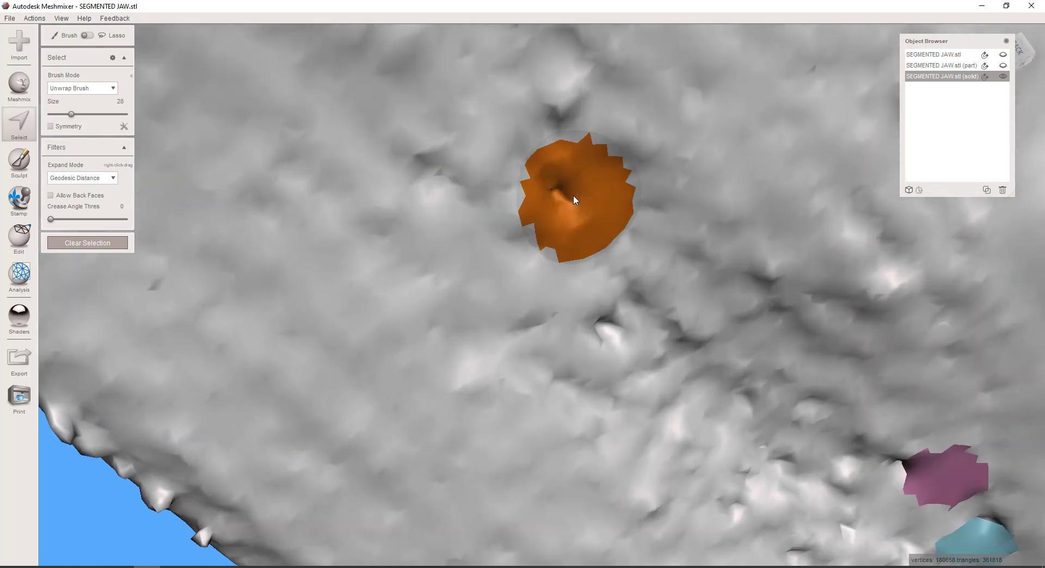
{"action": "left_click", "coordinate": [623, 360]}
{"action": "right_click_drag", "start_coordinate": [626, 364], "coordinate": [710, 384]}
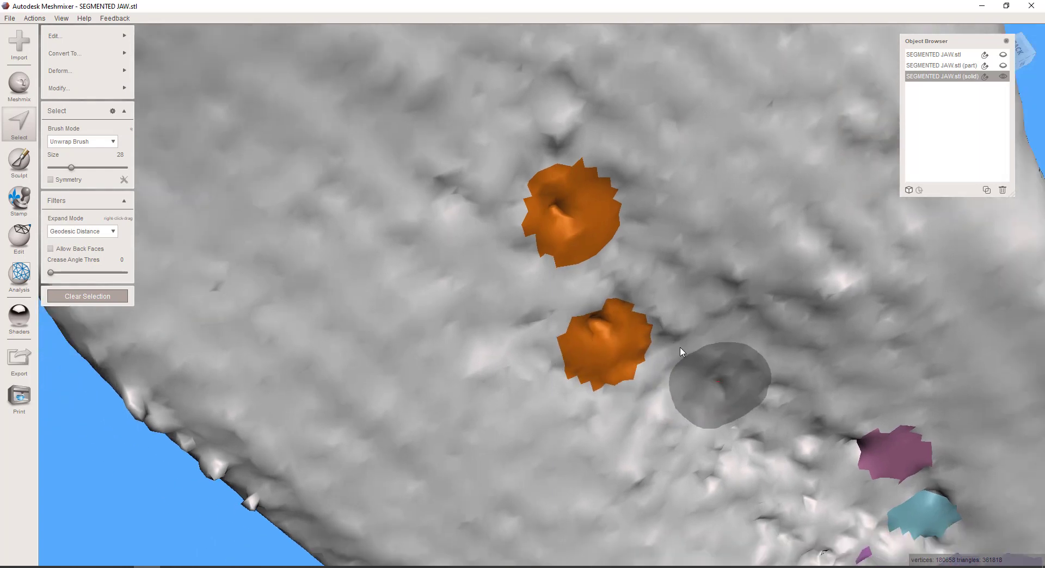
{"action": "left_click", "coordinate": [534, 102]}
Add the faces around the five pits on and beside the coloured fill patches of the inner surface to the selection
{"action": "mouse_move", "coordinate": [664, 252]}
{"action": "right_mouse_down"}
{"action": "mouse_move", "coordinate": [700, 283]}
{"action": "mouse_move", "coordinate": [592, 208]}
{"action": "mouse_move", "coordinate": [646, 286]}
{"action": "right_mouse_up"}
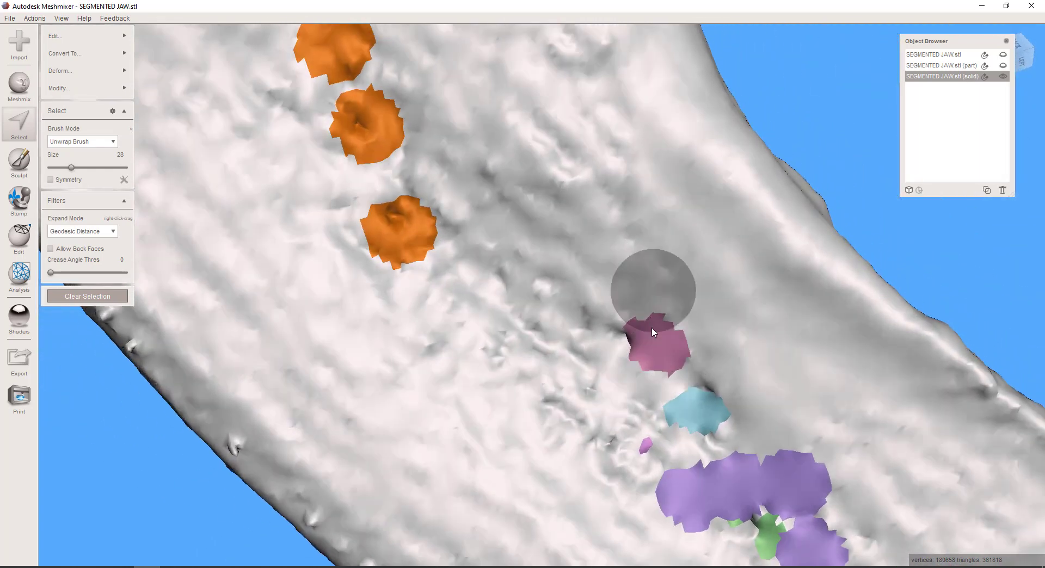
{"action": "left_click", "coordinate": [614, 344]}
{"action": "left_click", "coordinate": [696, 389]}
{"action": "left_click", "coordinate": [603, 451]}
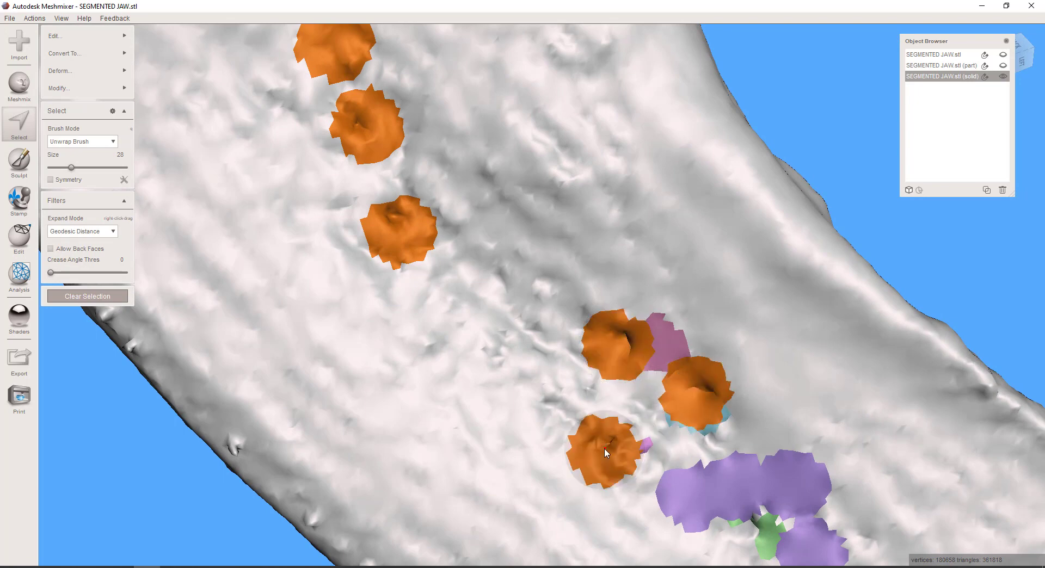
{"action": "left_click", "coordinate": [502, 359]}
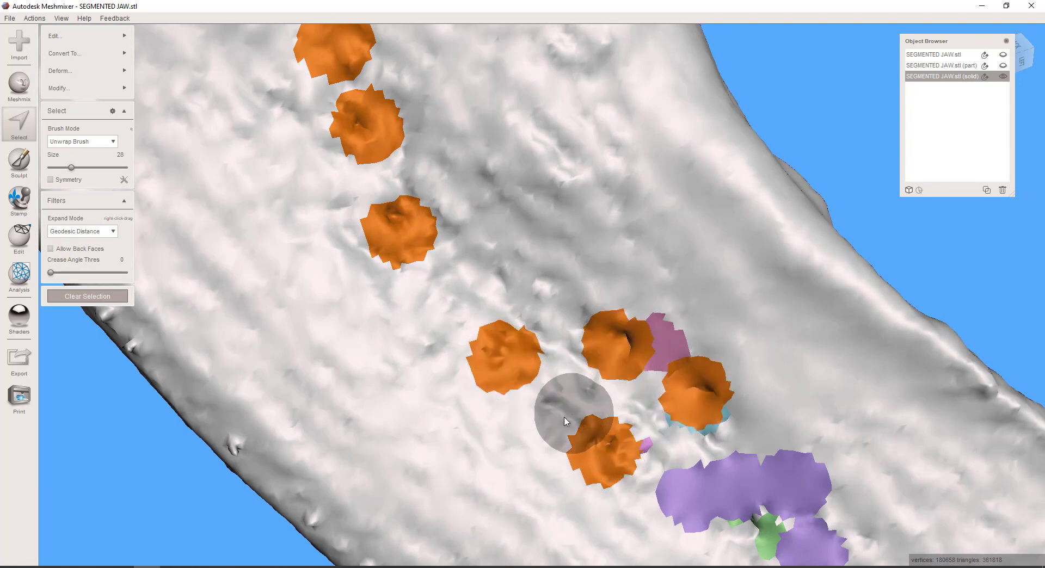
{"action": "mouse_move", "coordinate": [562, 426]}
{"action": "right_mouse_down"}
{"action": "mouse_move", "coordinate": [713, 433]}
{"action": "mouse_move", "coordinate": [606, 289]}
{"action": "right_mouse_up"}
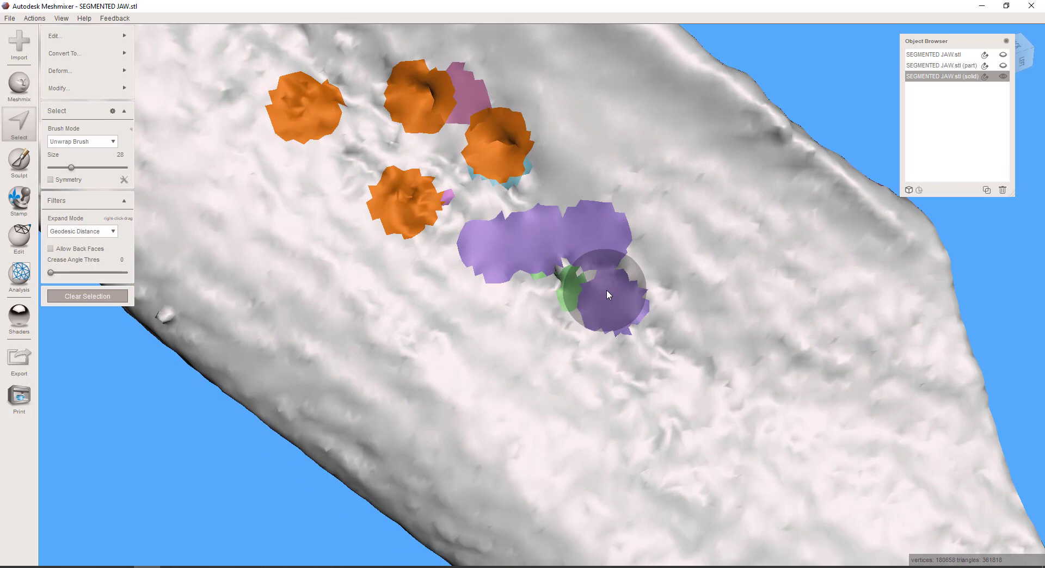
{"action": "left_click", "coordinate": [558, 300]}
Add the faces around the pit beside the rough ridge on the inner side of the chin to the selection
{"action": "scroll", "coordinate": [699, 428], "scroll_direction": "down", "scroll_amount": 3}
{"action": "middle_click_drag", "start_coordinate": [696, 433], "coordinate": [917, 516]}
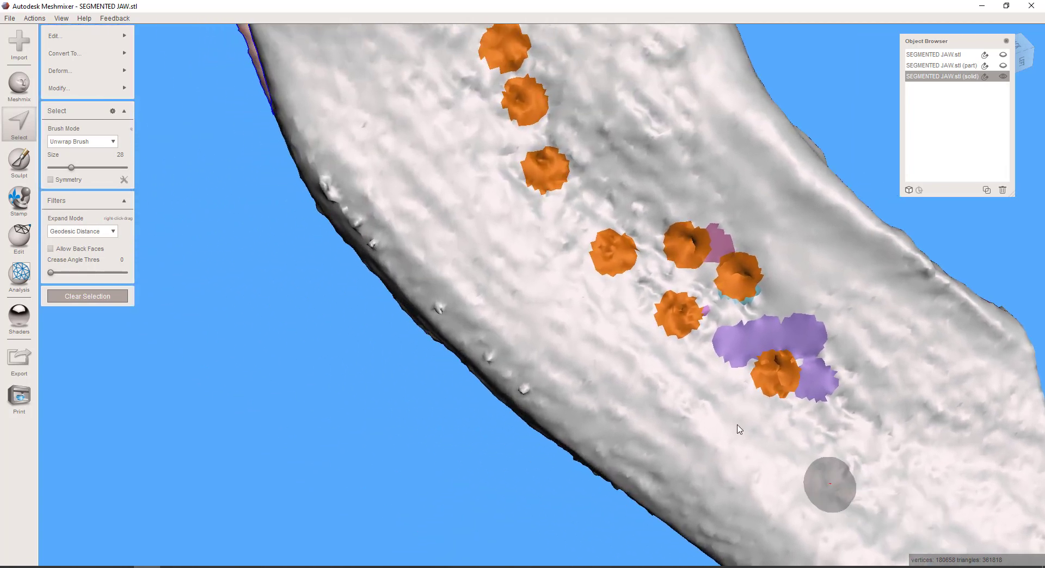
{"action": "mouse_move", "coordinate": [647, 359]}
{"action": "right_mouse_down"}
{"action": "mouse_move", "coordinate": [660, 374]}
{"action": "mouse_move", "coordinate": [613, 345]}
{"action": "mouse_move", "coordinate": [642, 383]}
{"action": "right_mouse_up"}
{"action": "middle_click_drag", "start_coordinate": [642, 384], "coordinate": [822, 557]}
{"action": "scroll", "coordinate": [785, 510], "scroll_direction": "down", "scroll_amount": 5}
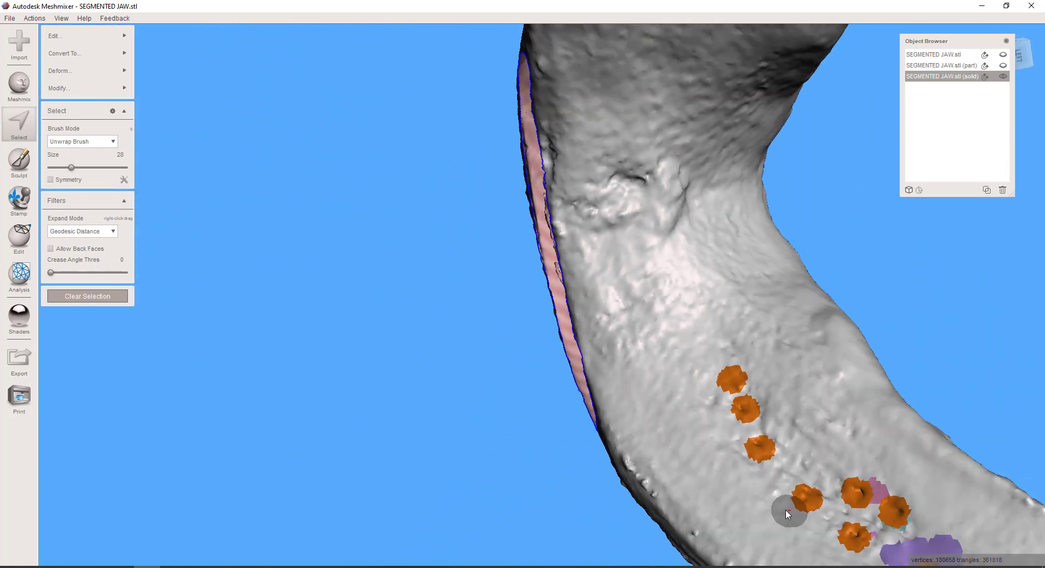
{"action": "right_click_drag", "start_coordinate": [638, 337], "coordinate": [563, 210]}
{"action": "scroll", "coordinate": [655, 289], "scroll_direction": "up", "scroll_amount": 5}
{"action": "right_click_drag", "start_coordinate": [684, 225], "coordinate": [735, 298]}
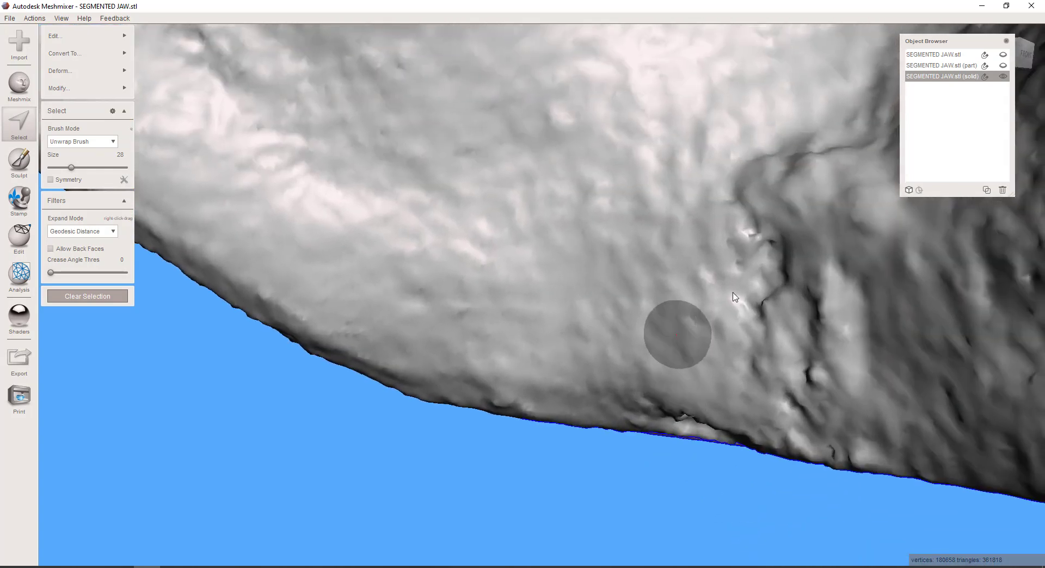
{"action": "left_click", "coordinate": [750, 231]}
Add the faces around the pits along the opposite inner side of the jaw to the selection, and delete all the selected faces
{"action": "mouse_move", "coordinate": [719, 365]}
{"action": "right_mouse_down"}
{"action": "mouse_move", "coordinate": [939, 468]}
{"action": "mouse_move", "coordinate": [705, 224]}
{"action": "mouse_move", "coordinate": [728, 306]}
{"action": "right_mouse_up"}
{"action": "left_click_drag", "start_coordinate": [571, 205], "coordinate": [559, 190]}
{"action": "mouse_move", "coordinate": [559, 191]}
{"action": "right_mouse_down"}
{"action": "mouse_move", "coordinate": [690, 415]}
{"action": "mouse_move", "coordinate": [524, 224]}
{"action": "mouse_move", "coordinate": [584, 284]}
{"action": "mouse_move", "coordinate": [560, 272]}
{"action": "right_mouse_up"}
{"action": "left_click", "coordinate": [542, 173]}
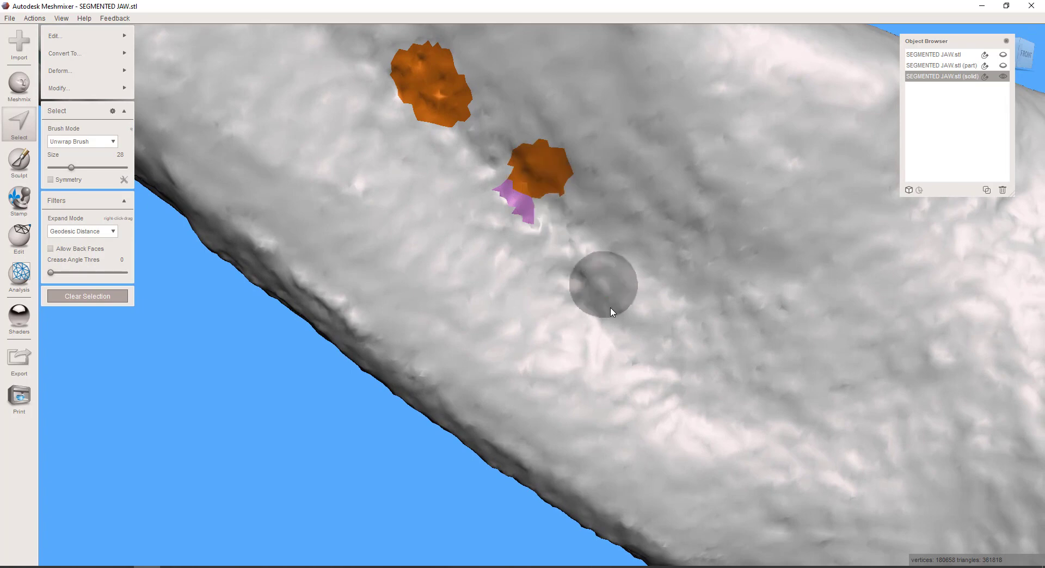
{"action": "left_click", "coordinate": [598, 296]}
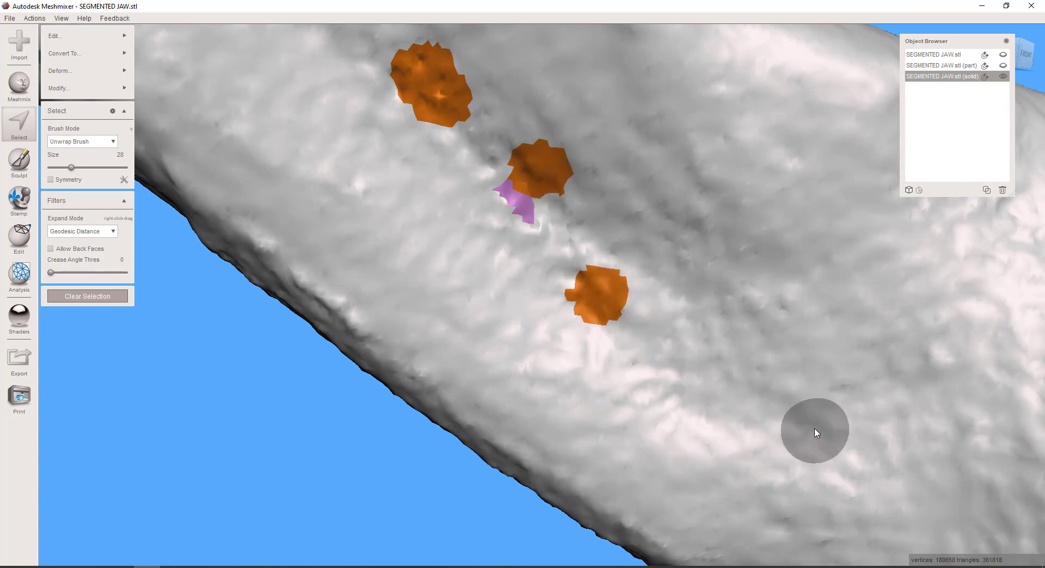
{"action": "key", "text": "Delete"}
Select the whole outer jaw shell connected to a surface patch, invert the selection and delete the loose internal geometry
{"action": "scroll", "coordinate": [815, 429], "scroll_direction": "down", "scroll_amount": 5}
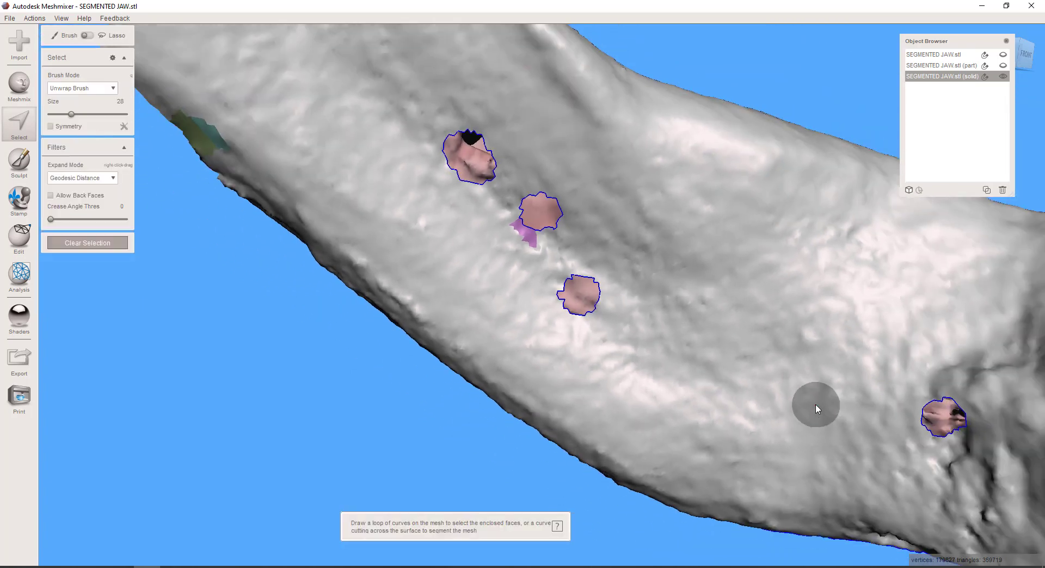
{"action": "right_click_drag", "start_coordinate": [704, 417], "coordinate": [553, 321]}
{"action": "left_click", "coordinate": [554, 315]}
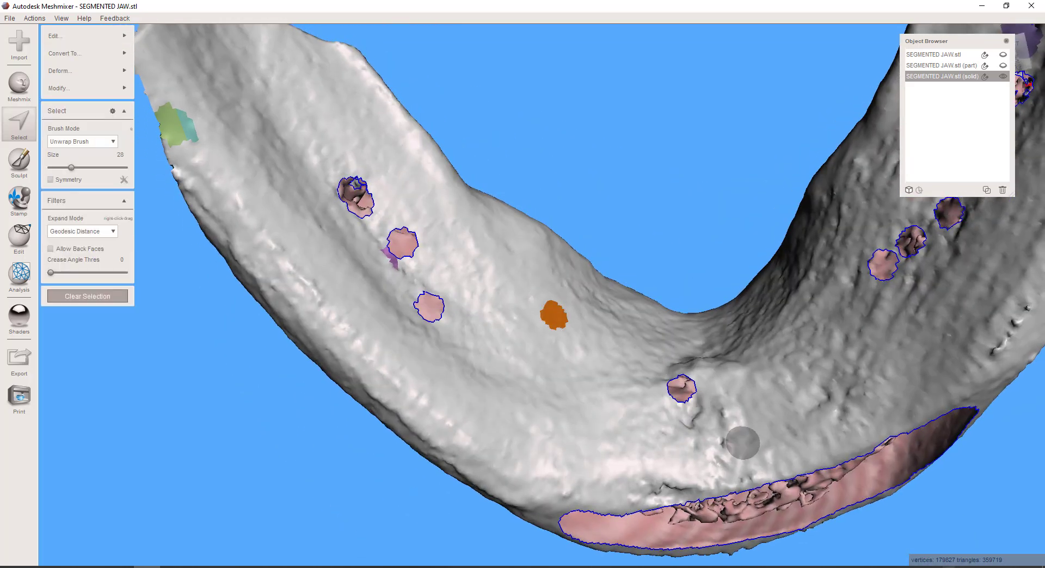
{"action": "key", "text": "ctrl+a"}
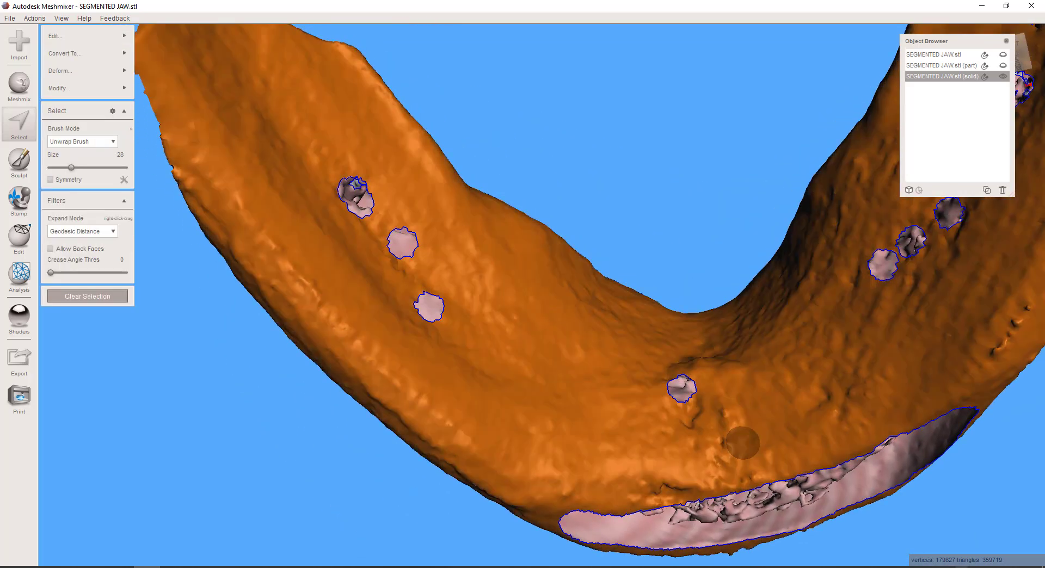
{"action": "key", "text": "Escape"}
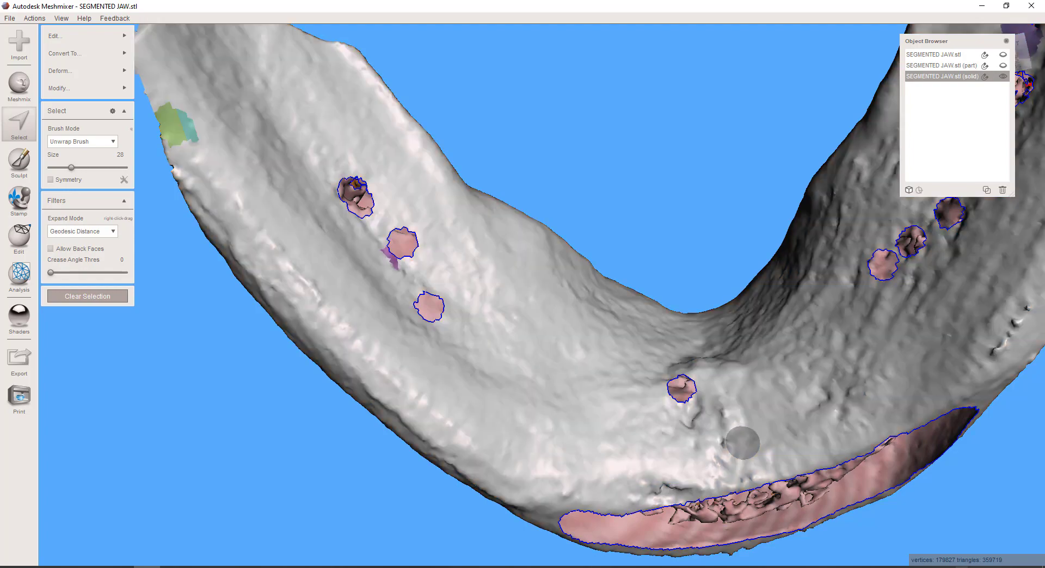
{"action": "mouse_move", "coordinate": [830, 504]}
{"action": "right_mouse_down"}
{"action": "mouse_move", "coordinate": [800, 467]}
{"action": "mouse_move", "coordinate": [705, 473]}
{"action": "mouse_move", "coordinate": [709, 395]}
{"action": "right_mouse_up"}
{"action": "middle_click_drag", "start_coordinate": [681, 373], "coordinate": [674, 344]}
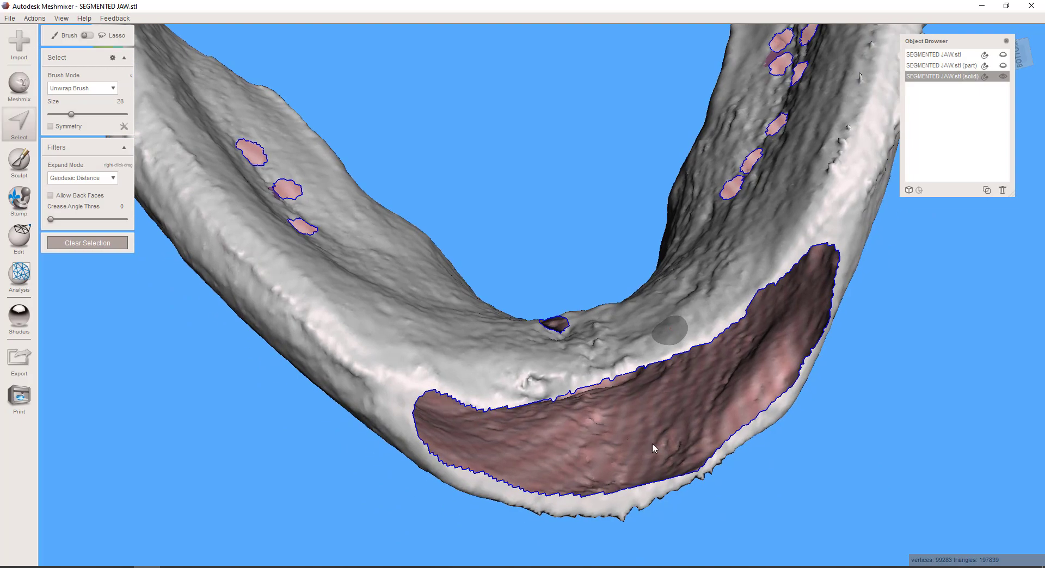
Examine the large opening under the chin and the cut-out holes along both inner sides of the jaw
{"action": "right_click_drag", "start_coordinate": [652, 443], "coordinate": [618, 410]}
{"action": "middle_click_drag", "start_coordinate": [611, 412], "coordinate": [581, 386]}
{"action": "right_click_drag", "start_coordinate": [528, 461], "coordinate": [505, 515]}
{"action": "right_click_drag", "start_coordinate": [507, 429], "coordinate": [506, 481]}
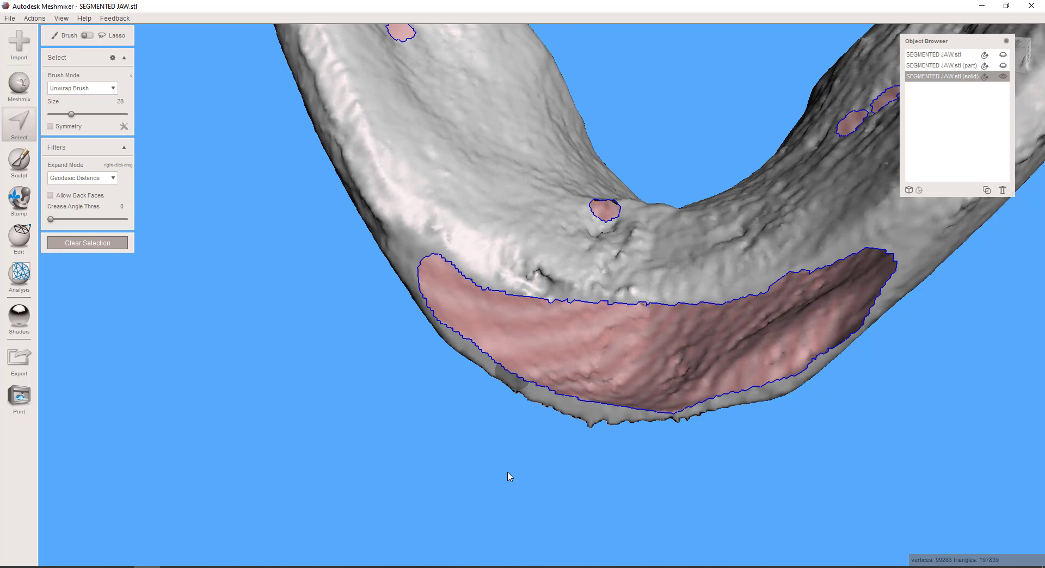
{"action": "scroll", "coordinate": [508, 473], "scroll_direction": "down", "scroll_amount": 8}
{"action": "right_click_drag", "start_coordinate": [532, 353], "coordinate": [551, 484]}
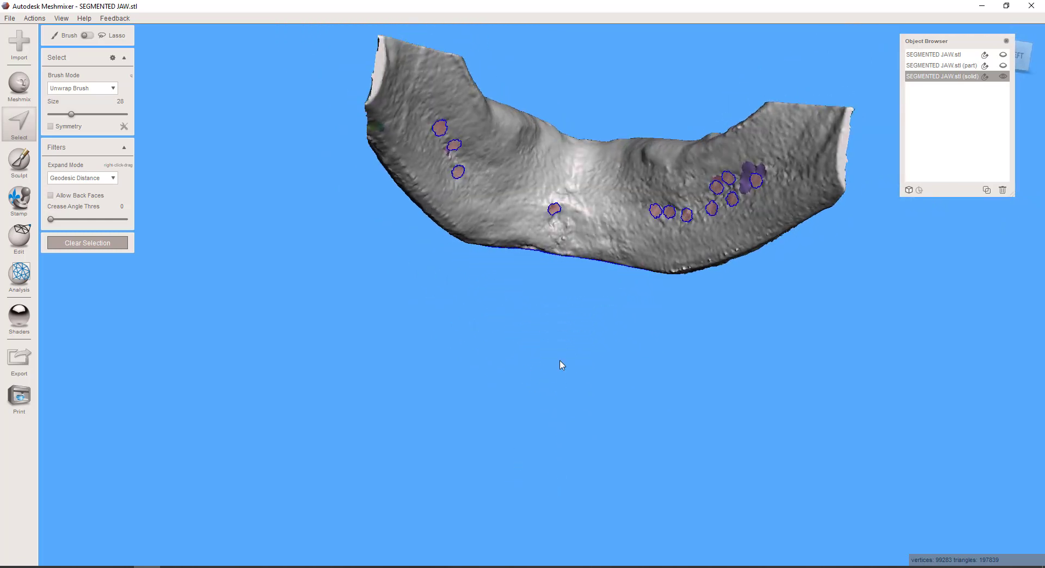
{"action": "right_click_drag", "start_coordinate": [562, 365], "coordinate": [529, 406]}
{"action": "scroll", "coordinate": [529, 390], "scroll_direction": "up", "scroll_amount": 5}
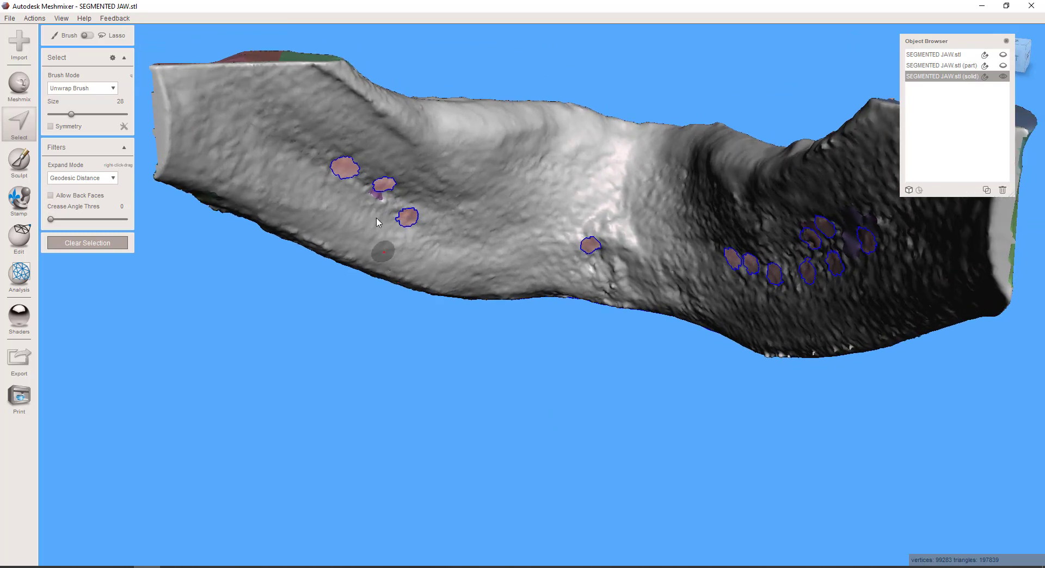
{"action": "scroll", "coordinate": [394, 194], "scroll_direction": "up", "scroll_amount": 5}
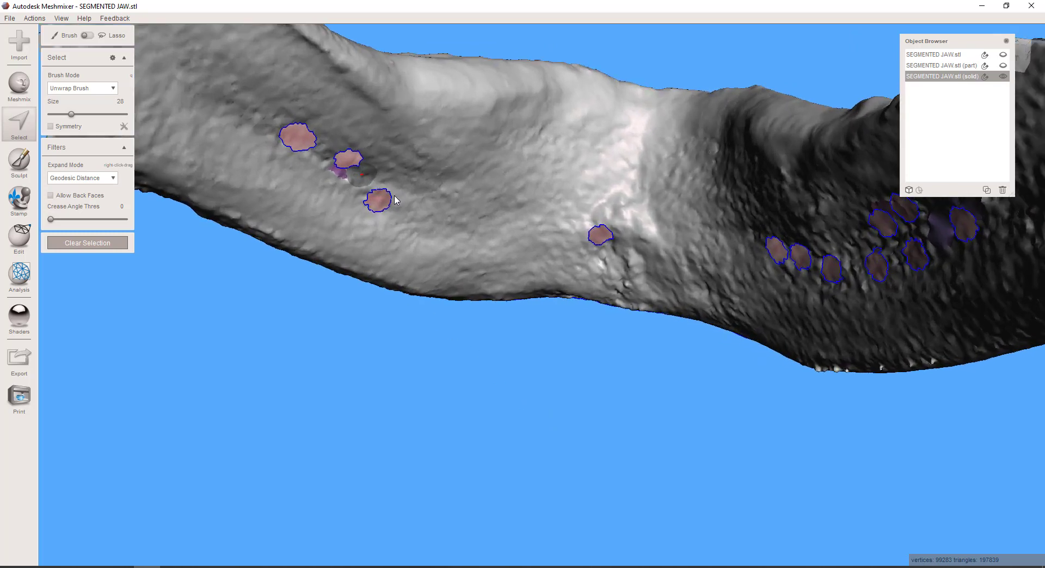
{"action": "middle_click_drag", "start_coordinate": [418, 210], "coordinate": [455, 284]}
{"action": "right_click_drag", "start_coordinate": [455, 284], "coordinate": [456, 290]}
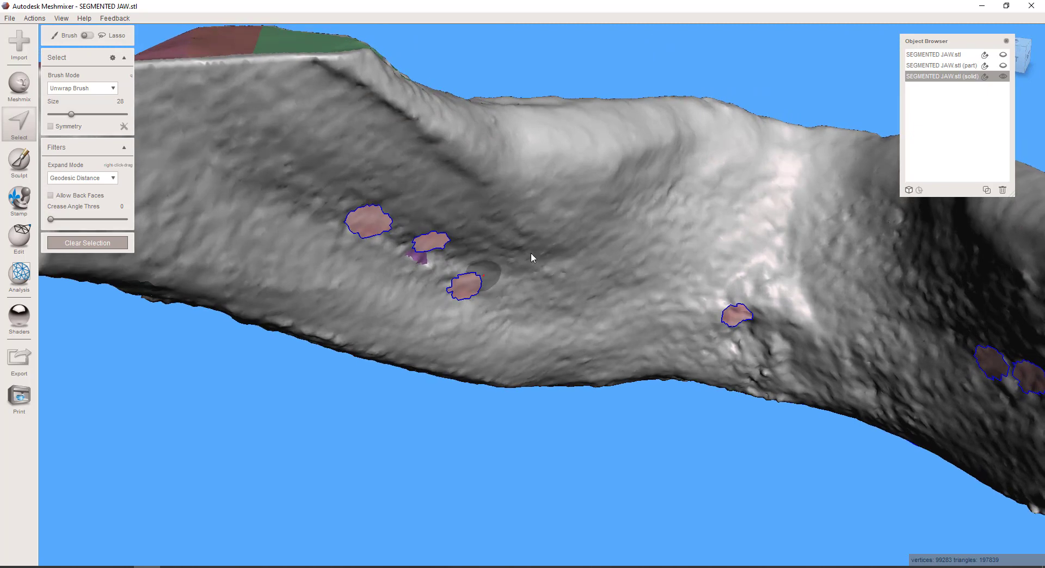
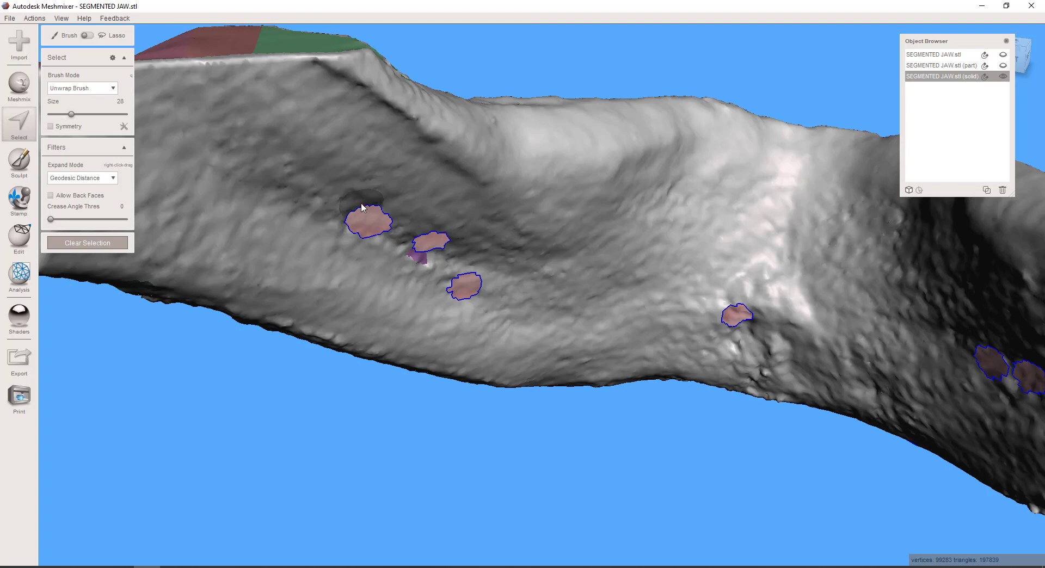
Auto-repair all the cut-out holes in the solid jaw mesh with the Inspector, using the Flat Fill mode
{"action": "scroll", "coordinate": [516, 287], "scroll_direction": "down", "scroll_amount": 6}
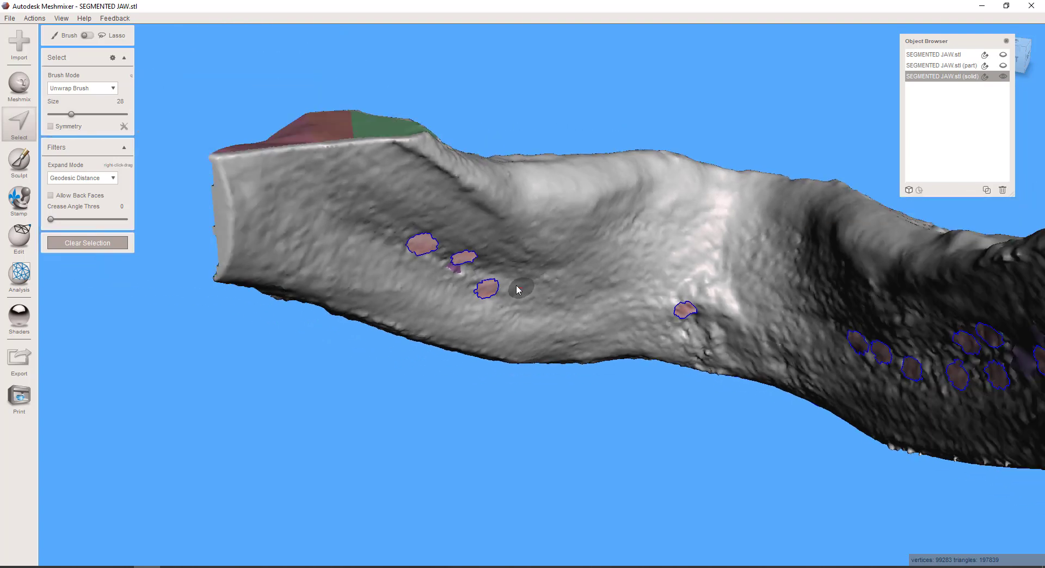
{"action": "right_click_drag", "start_coordinate": [548, 328], "coordinate": [459, 243]}
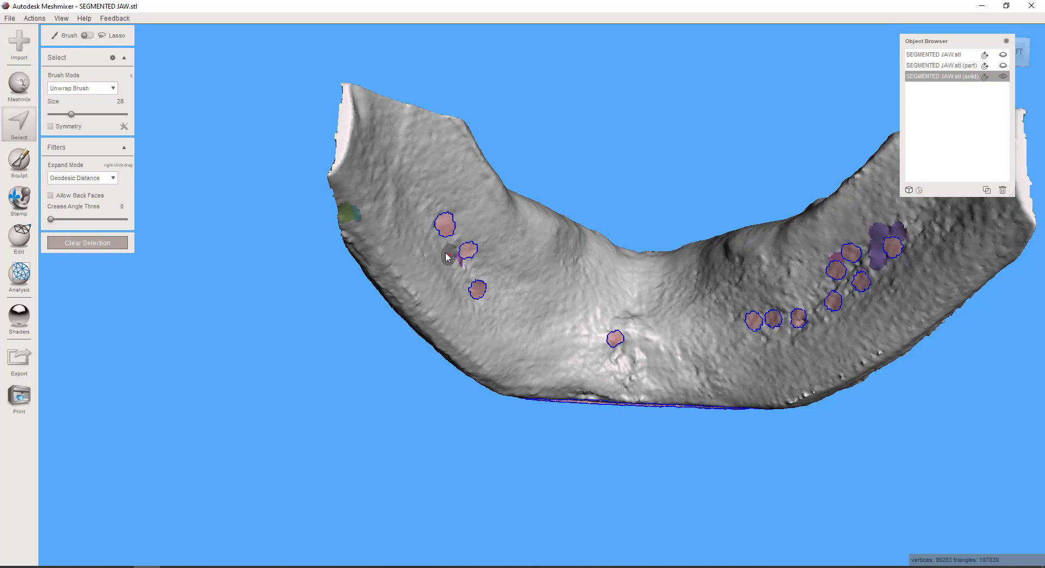
{"action": "left_click", "coordinate": [19, 274]}
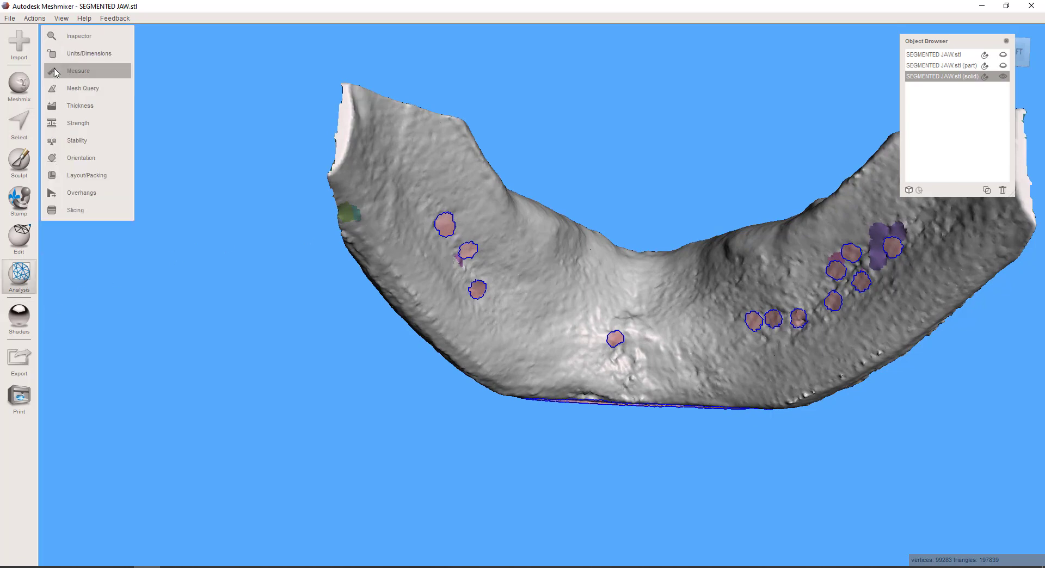
{"action": "left_click", "coordinate": [63, 36]}
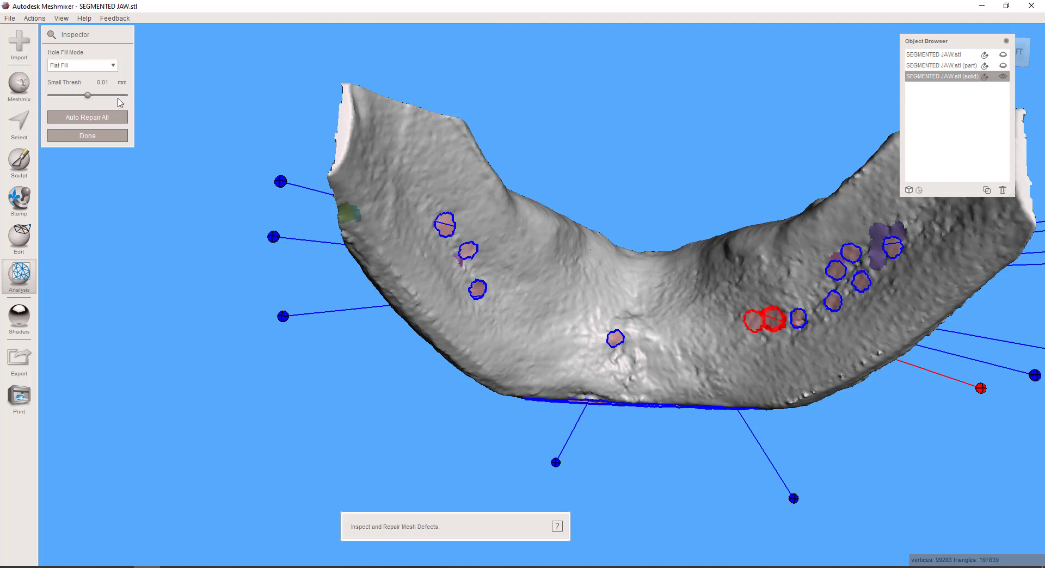
{"action": "left_click", "coordinate": [109, 121]}
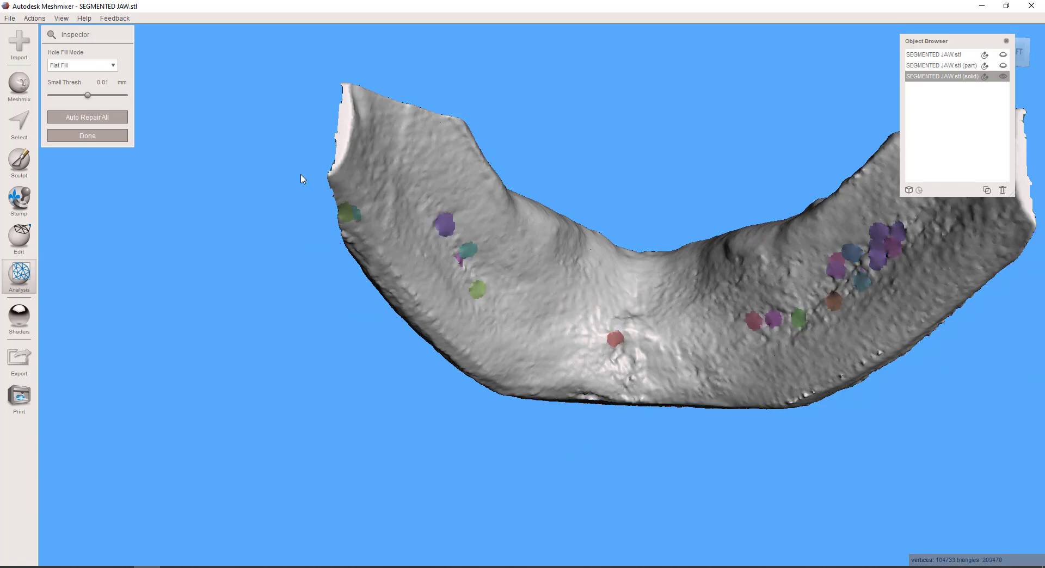
Show the hidden SEGMENTED JAW.stl (part) tubes together with the solid jaw and check where they exit at the front
{"action": "scroll", "coordinate": [295, 180], "scroll_direction": "down", "scroll_amount": 2}
{"action": "right_click_drag", "start_coordinate": [308, 181], "coordinate": [540, 357]}
{"action": "scroll", "coordinate": [549, 430], "scroll_direction": "up", "scroll_amount": 2}
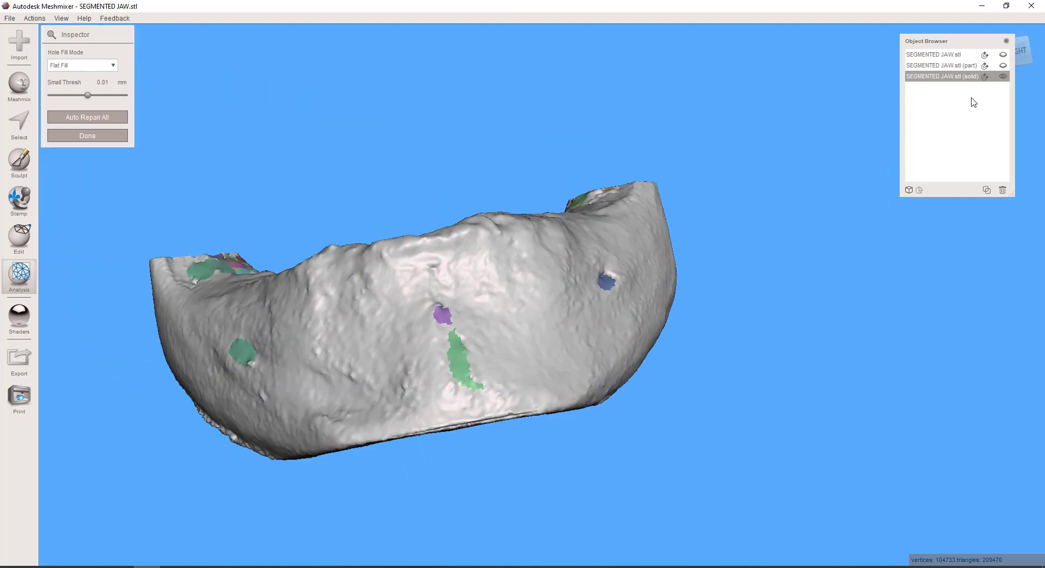
{"action": "left_click", "coordinate": [1003, 66]}
{"action": "right_click_drag", "start_coordinate": [724, 305], "coordinate": [630, 291]}
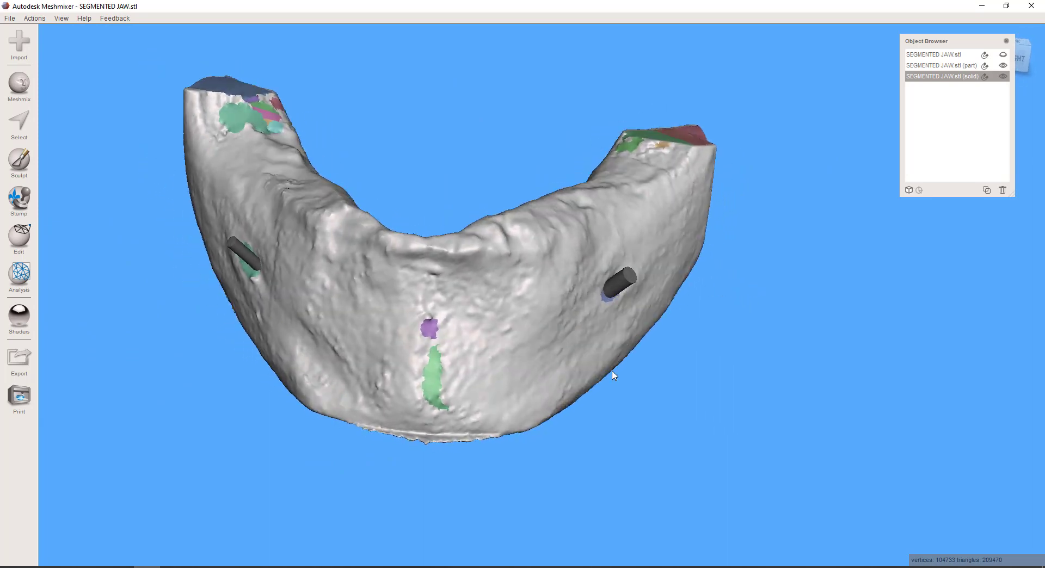
{"action": "right_click_drag", "start_coordinate": [613, 375], "coordinate": [579, 327]}
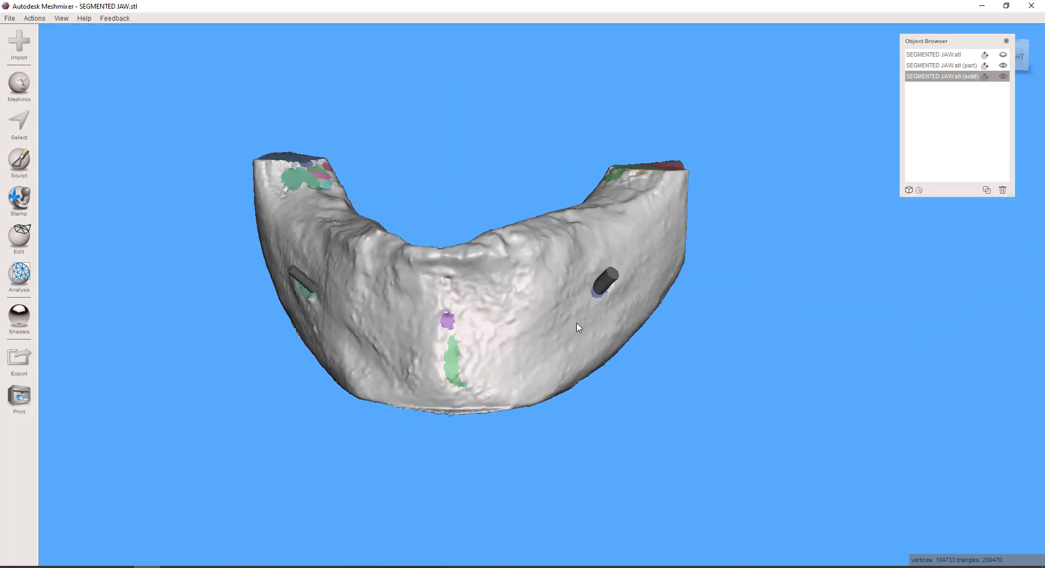
Select both tubes of SEGMENTED JAW.stl (part), remesh them in Relative Density mode and clear the selection
{"action": "left_click", "coordinate": [947, 65]}
{"action": "right_click_drag", "start_coordinate": [602, 276], "coordinate": [588, 358]}
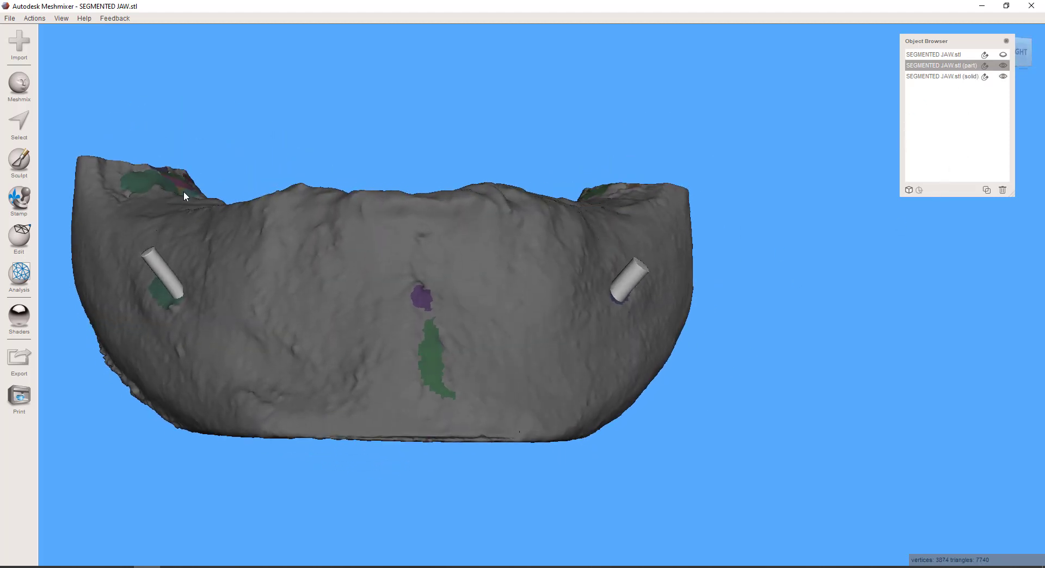
{"action": "left_click", "coordinate": [20, 123]}
{"action": "left_click", "coordinate": [165, 275]}
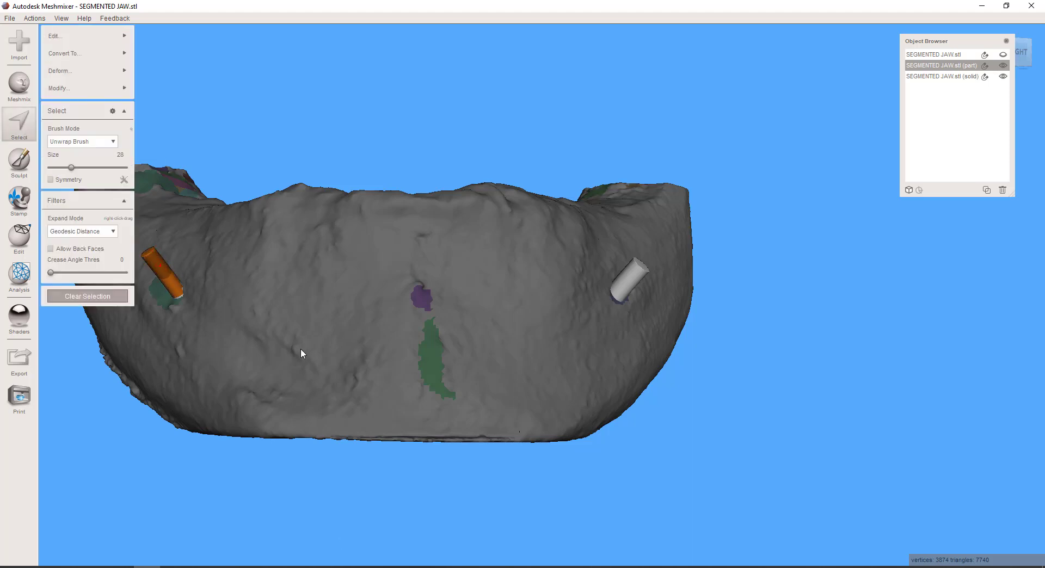
{"action": "left_click", "coordinate": [105, 296]}
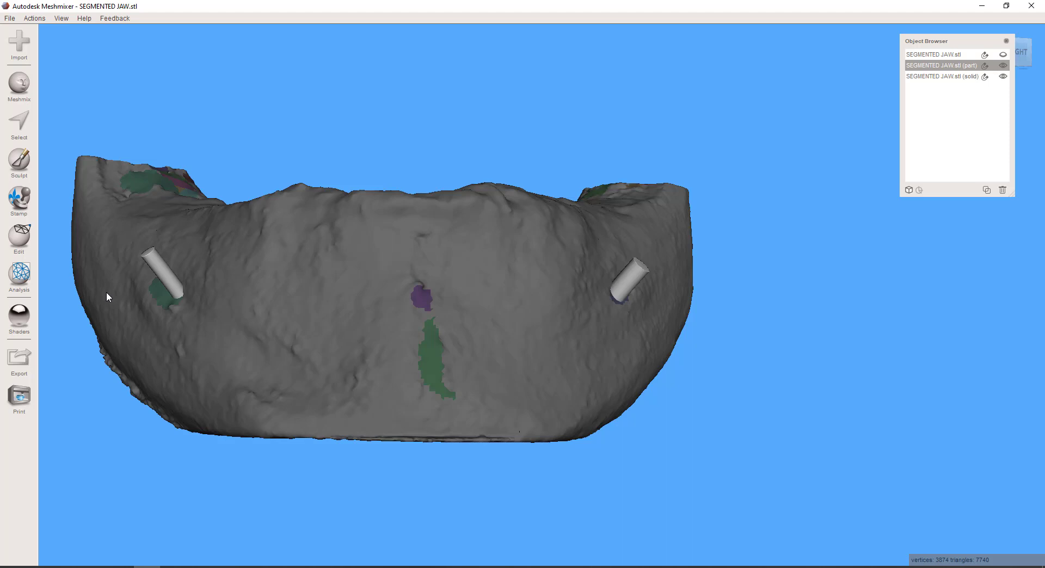
{"action": "key", "text": "ctrl+z"}
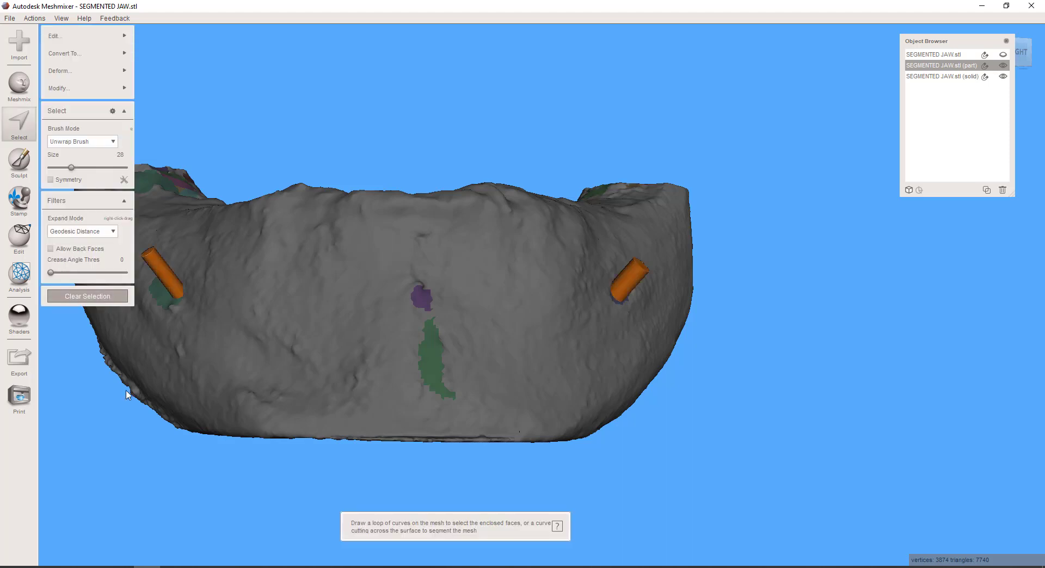
{"action": "key", "text": "r"}
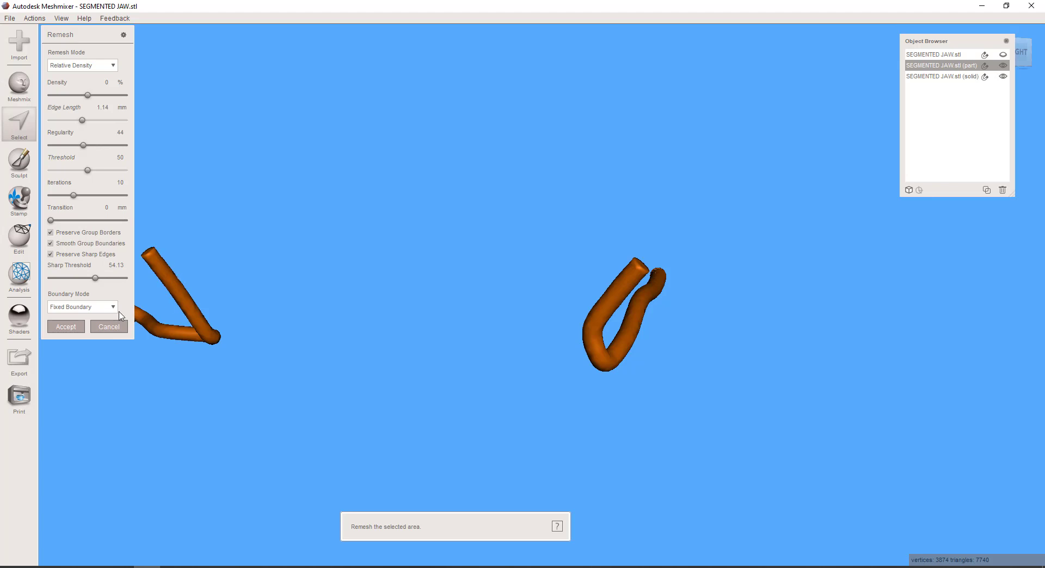
{"action": "left_click", "coordinate": [65, 326]}
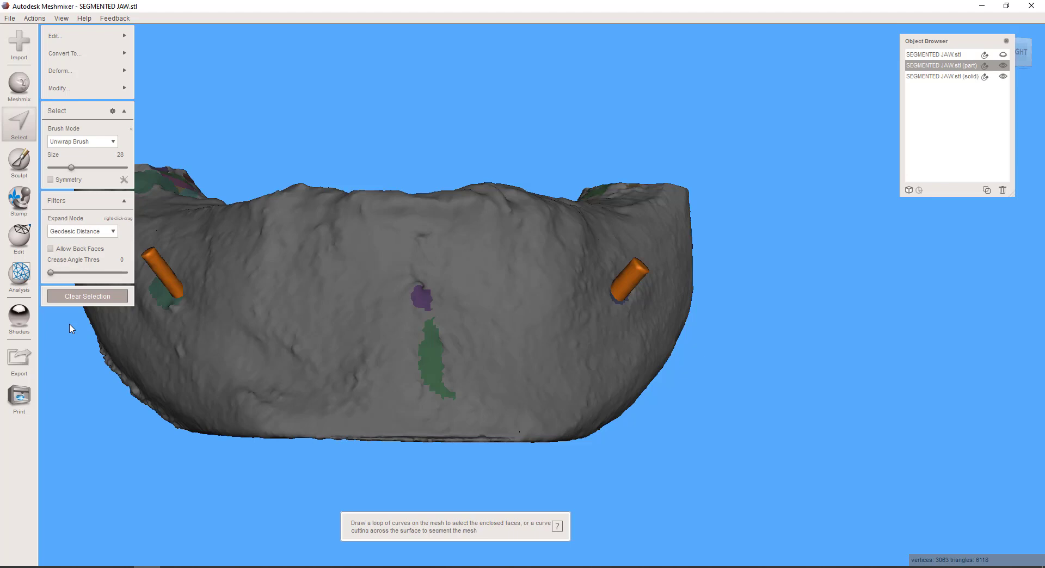
{"action": "right_click_drag", "start_coordinate": [71, 328], "coordinate": [227, 310]}
{"action": "left_click", "coordinate": [115, 298]}
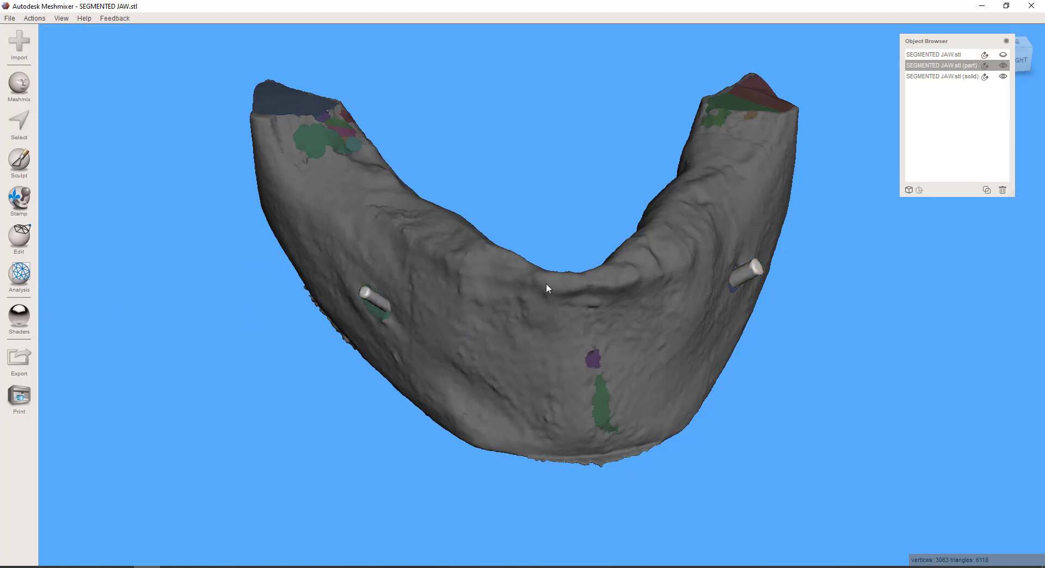
Try a Boolean Difference of the tubes from the solid jaw, examine the canal openings and cancel the operation
{"action": "left_click", "coordinate": [964, 77]}
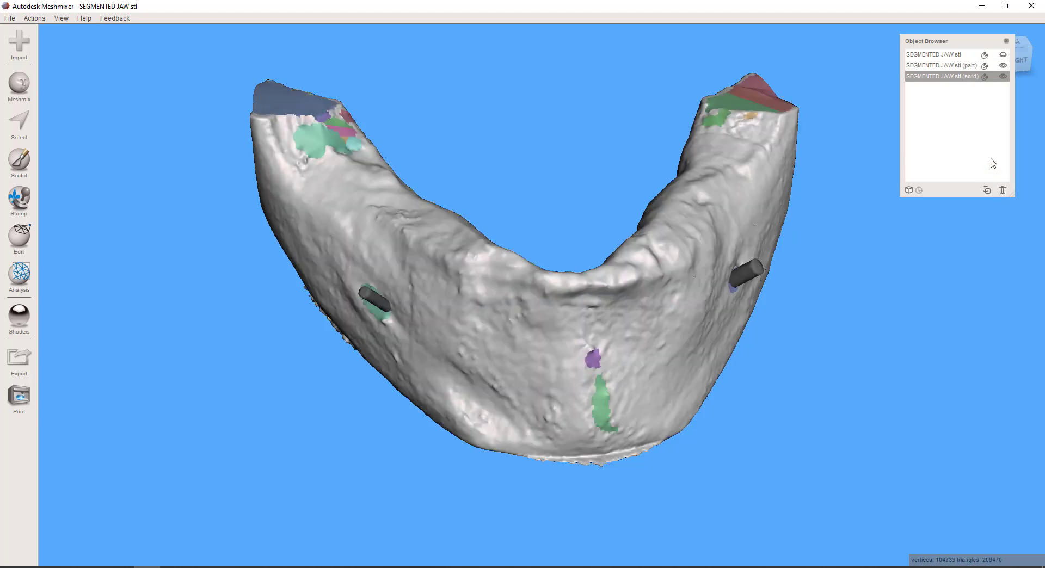
{"action": "left_click", "coordinate": [948, 67], "text": "shift"}
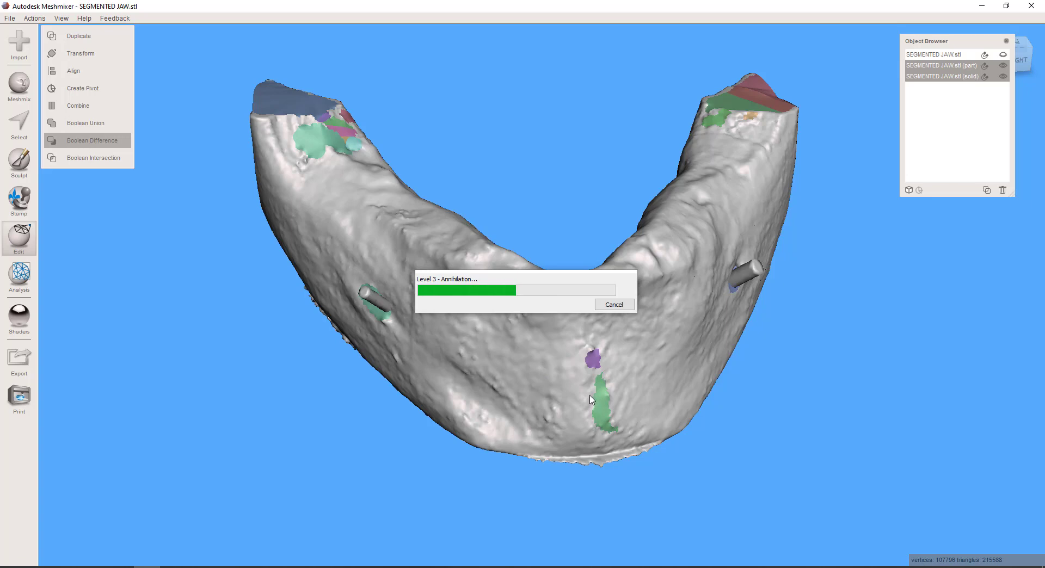
{"action": "right_click_drag", "start_coordinate": [593, 389], "coordinate": [209, 323]}
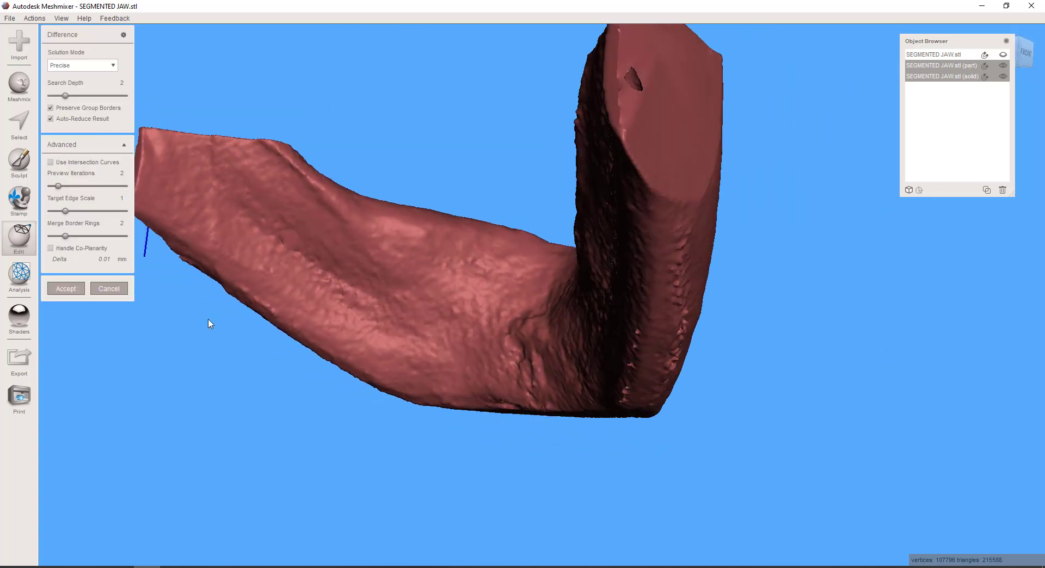
{"action": "right_click_drag", "start_coordinate": [398, 294], "coordinate": [587, 358]}
{"action": "scroll", "coordinate": [387, 331], "scroll_direction": "down", "scroll_amount": 5}
{"action": "scroll", "coordinate": [594, 320], "scroll_direction": "up", "scroll_amount": 6}
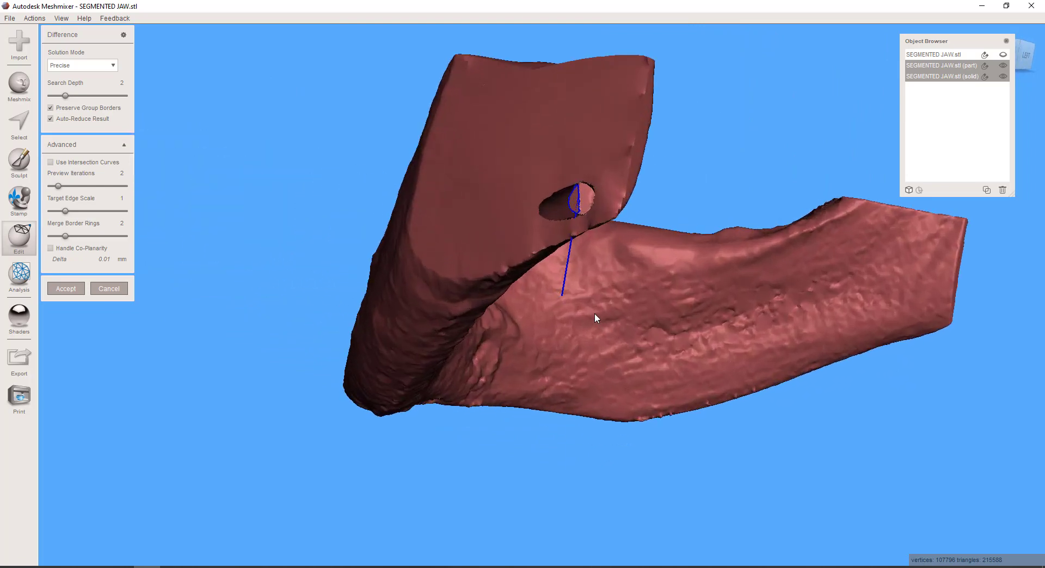
{"action": "middle_click_drag", "start_coordinate": [595, 319], "coordinate": [599, 355]}
{"action": "right_click_drag", "start_coordinate": [599, 358], "coordinate": [688, 344]}
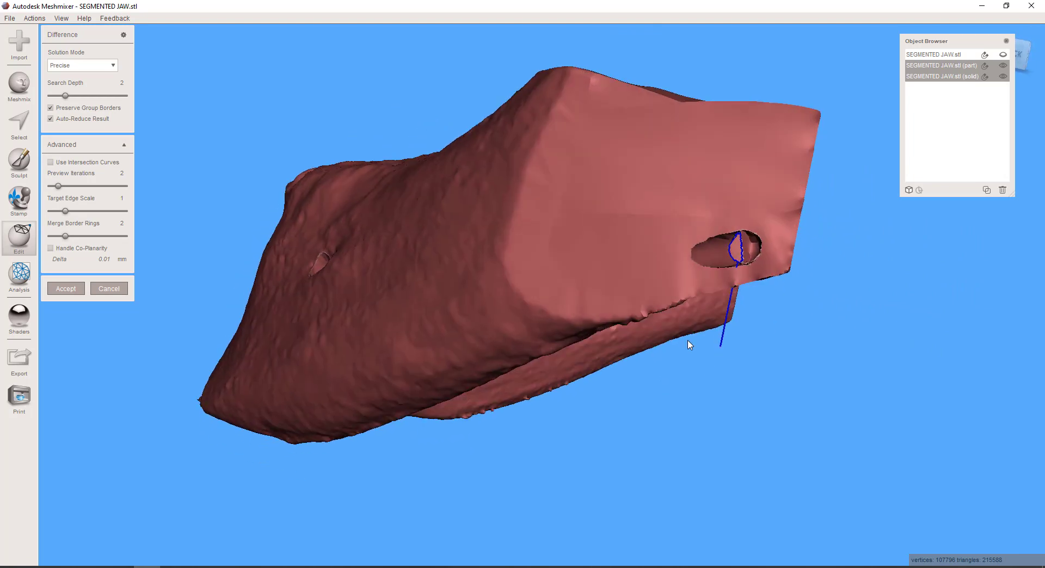
{"action": "left_click", "coordinate": [112, 289]}
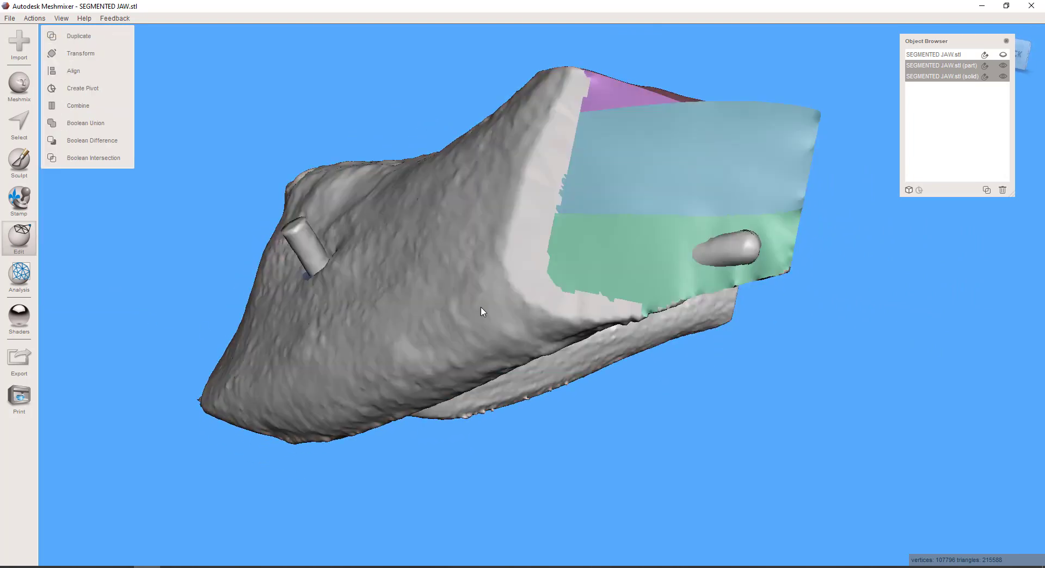
Make the tube part the only active object and select the tube tip protruding from the cut end of the jaw
{"action": "scroll", "coordinate": [665, 296], "scroll_direction": "up", "scroll_amount": 5}
{"action": "right_click_drag", "start_coordinate": [694, 325], "coordinate": [704, 396]}
{"action": "left_click", "coordinate": [14, 124]}
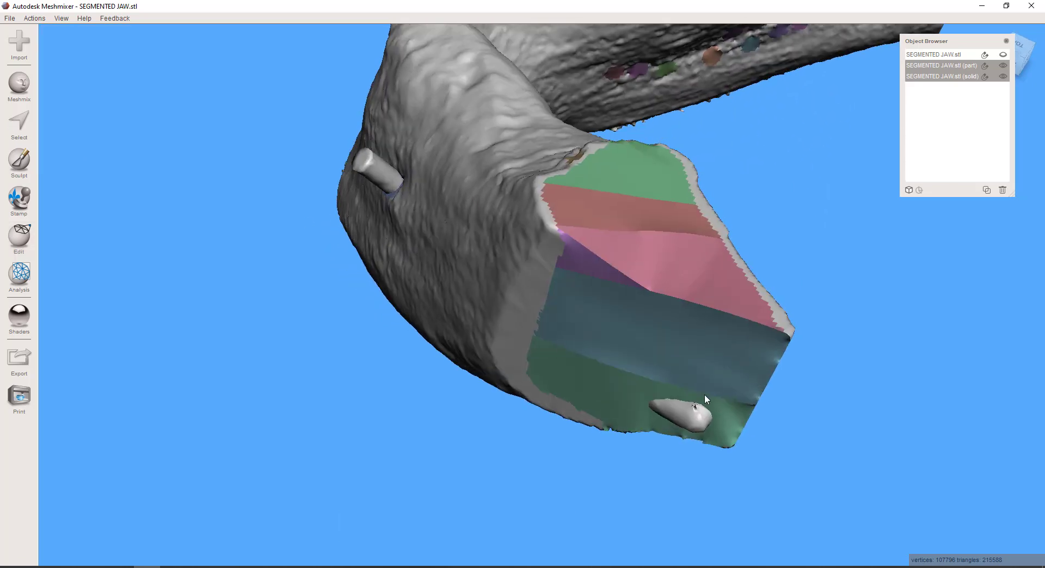
{"action": "middle_click_drag", "start_coordinate": [704, 400], "coordinate": [636, 362]}
{"action": "scroll", "coordinate": [641, 386], "scroll_direction": "up", "scroll_amount": 3}
{"action": "scroll", "coordinate": [641, 386], "scroll_direction": "up", "scroll_amount": 3}
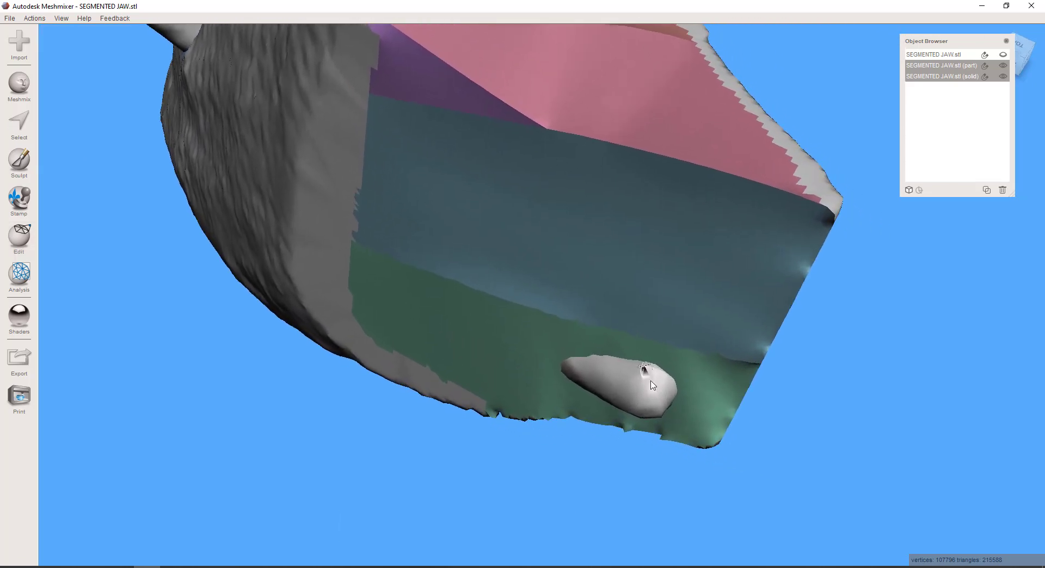
{"action": "left_click", "coordinate": [20, 130]}
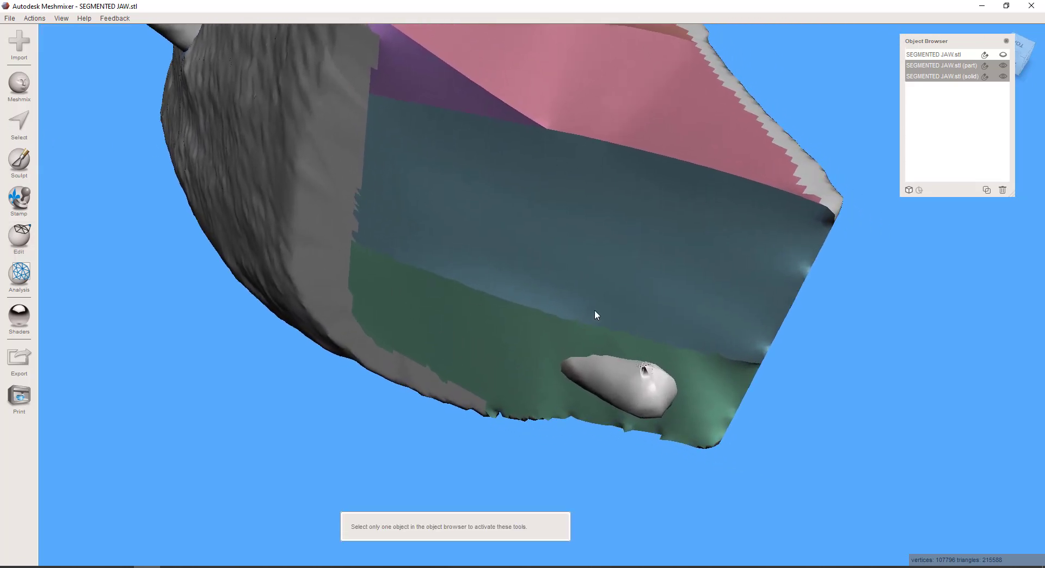
{"action": "left_click", "coordinate": [642, 386]}
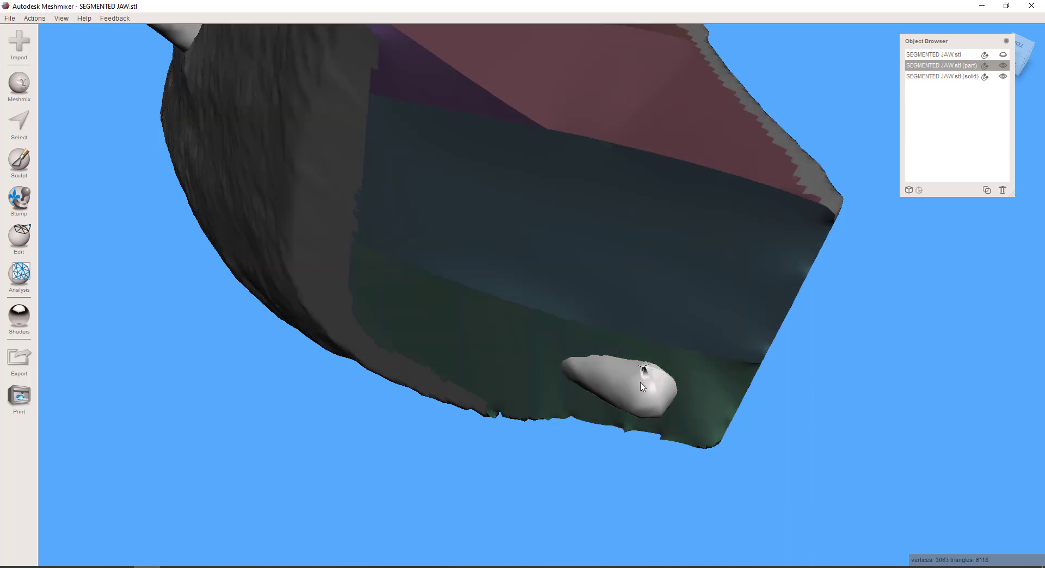
{"action": "left_click", "coordinate": [19, 123]}
{"action": "mouse_move", "coordinate": [668, 399]}
{"action": "left_mouse_down"}
{"action": "mouse_move", "coordinate": [632, 381]}
{"action": "mouse_move", "coordinate": [654, 381]}
{"action": "mouse_move", "coordinate": [665, 403]}
{"action": "left_mouse_up"}
Transform the selected tube tip to extend it well beyond the jaw's cut end, accept it and clear the selection
{"action": "key", "text": "t"}
{"action": "scroll", "coordinate": [656, 412], "scroll_direction": "down", "scroll_amount": 2}
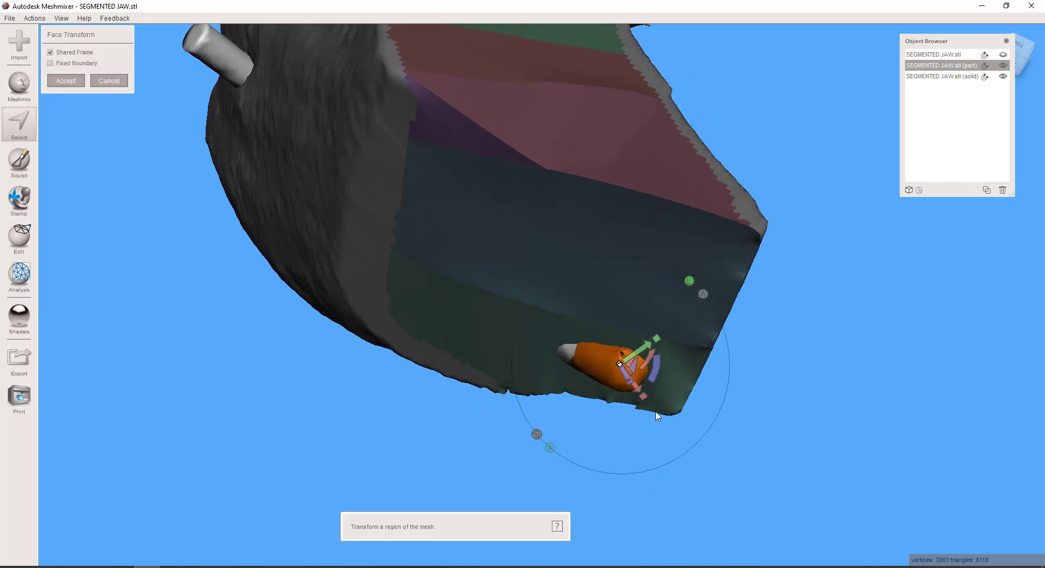
{"action": "right_click_drag", "start_coordinate": [657, 416], "coordinate": [660, 434]}
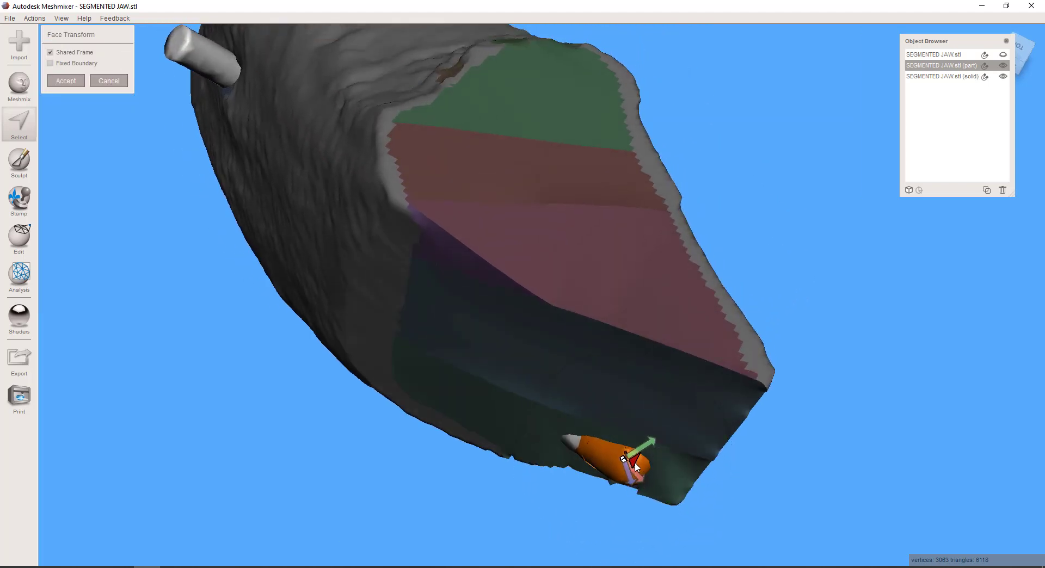
{"action": "left_click_drag", "start_coordinate": [634, 462], "coordinate": [712, 551]}
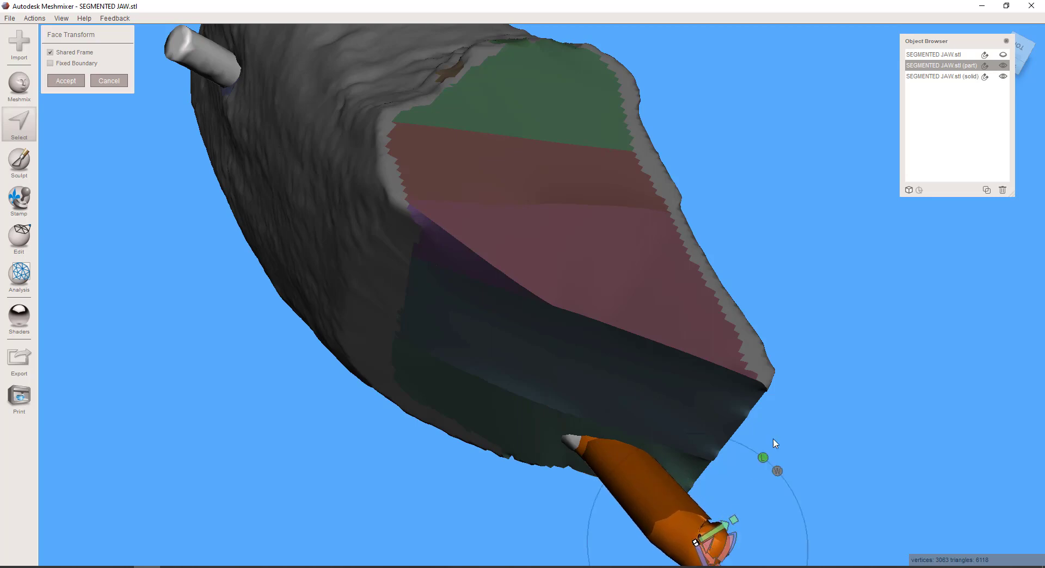
{"action": "scroll", "coordinate": [774, 446], "scroll_direction": "down", "scroll_amount": 5}
{"action": "right_click_drag", "start_coordinate": [770, 471], "coordinate": [709, 271]}
{"action": "left_click_drag", "start_coordinate": [506, 81], "coordinate": [524, 77]}
{"action": "right_click_drag", "start_coordinate": [612, 91], "coordinate": [551, 344]}
{"action": "left_click", "coordinate": [67, 83]}
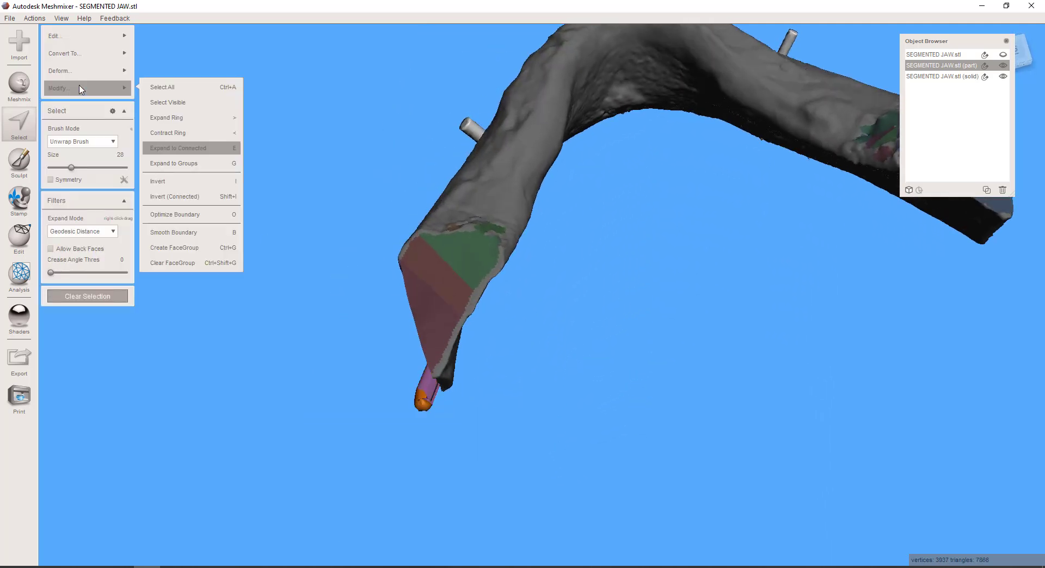
{"action": "right_click_drag", "start_coordinate": [305, 242], "coordinate": [395, 253]}
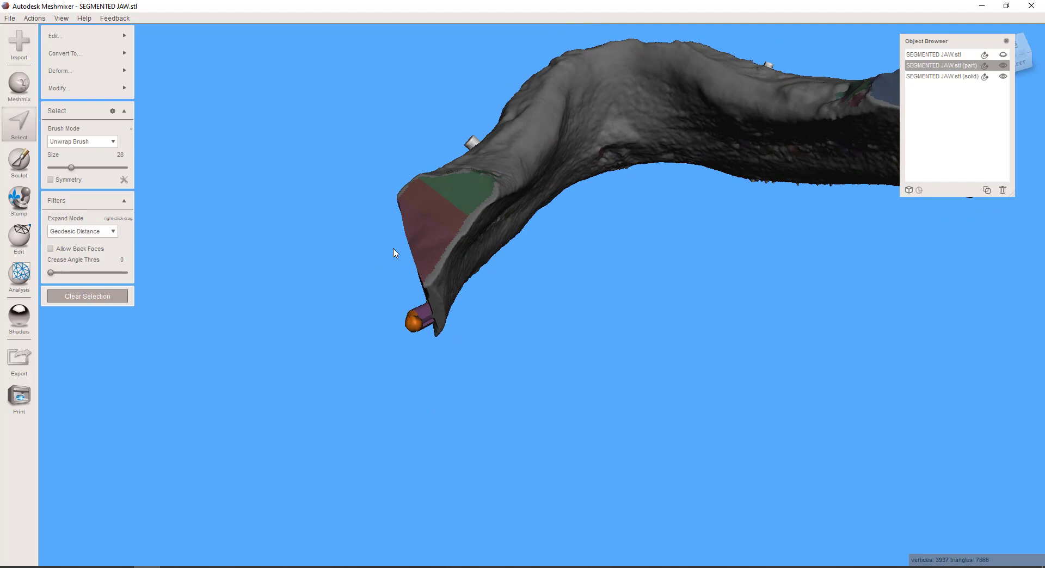
{"action": "left_click", "coordinate": [123, 300]}
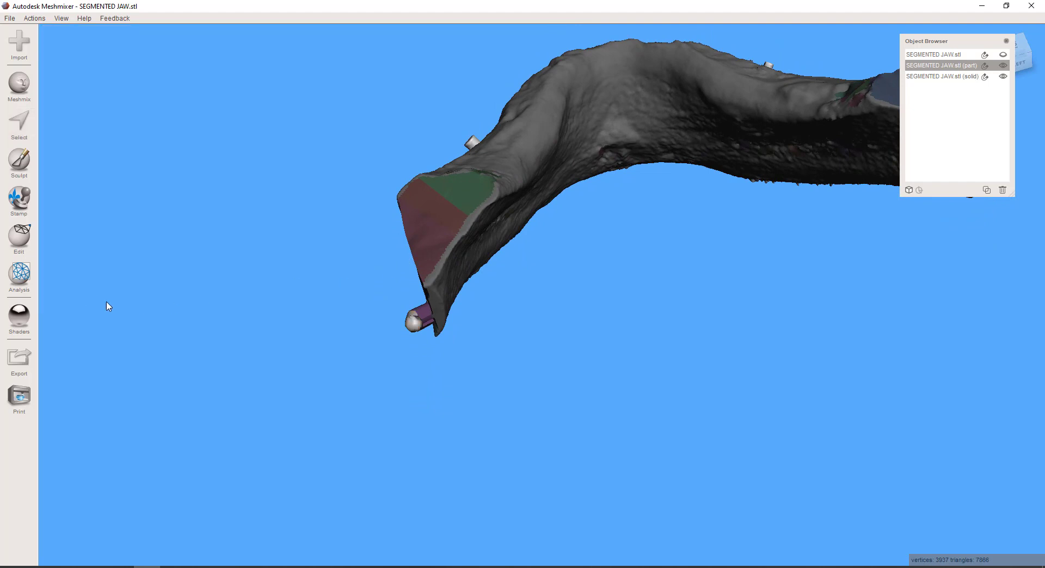
Try the Boolean Difference again with the extended tube, examine the canal opening at the cut end and cancel it
{"action": "left_click", "coordinate": [935, 78], "text": "shift"}
{"action": "left_click", "coordinate": [118, 141]}
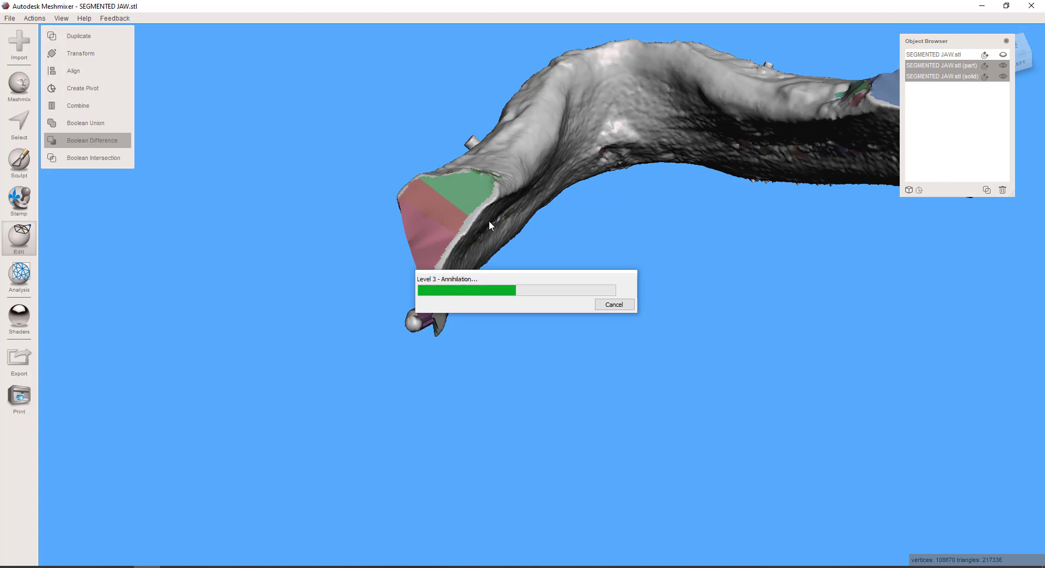
{"action": "right_click_drag", "start_coordinate": [495, 231], "coordinate": [739, 234]}
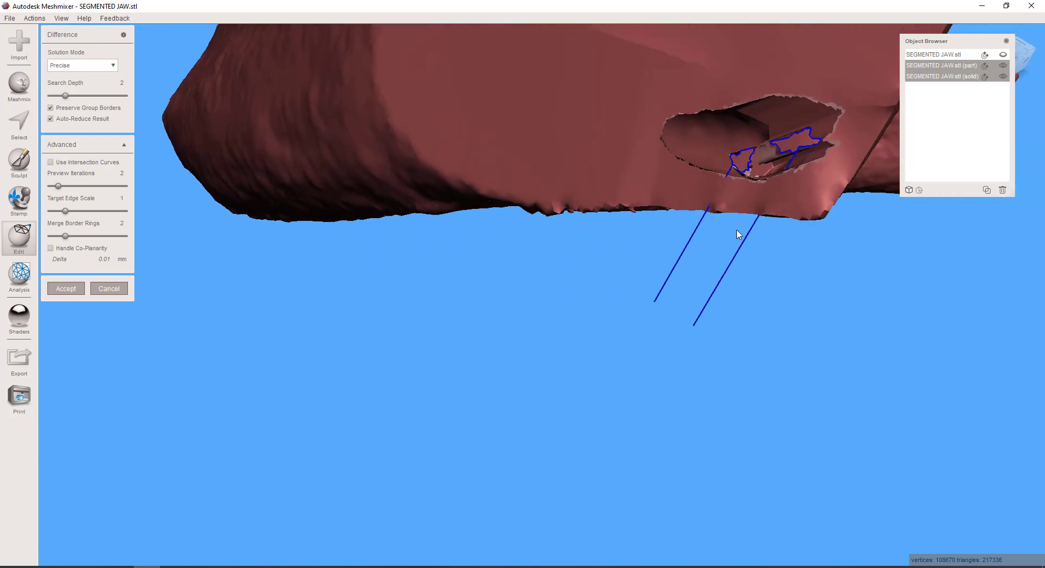
{"action": "left_click", "coordinate": [121, 289]}
Make the tube part the active object and convert it with Make Solid, using Fast type, solid accuracy 128 and mesh density 128
{"action": "left_click", "coordinate": [949, 77]}
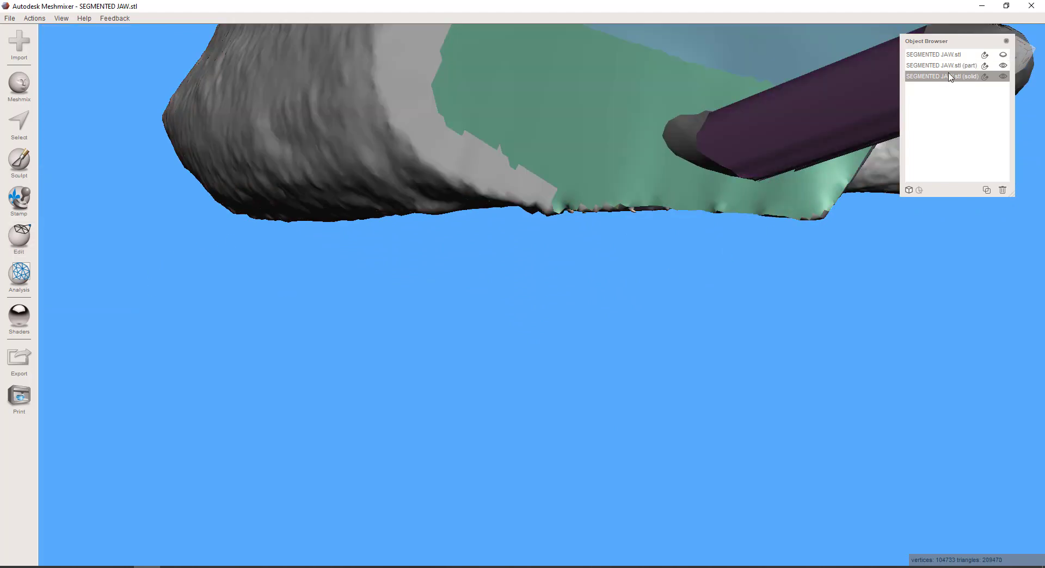
{"action": "scroll", "coordinate": [825, 149], "scroll_direction": "down", "scroll_amount": 3}
{"action": "left_click", "coordinate": [824, 148]}
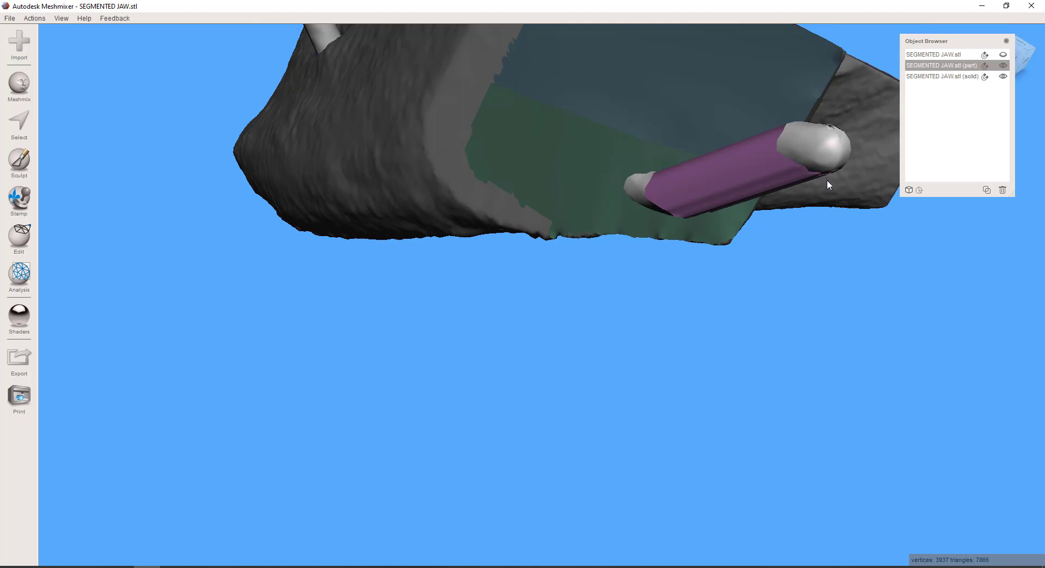
{"action": "left_click", "coordinate": [29, 251]}
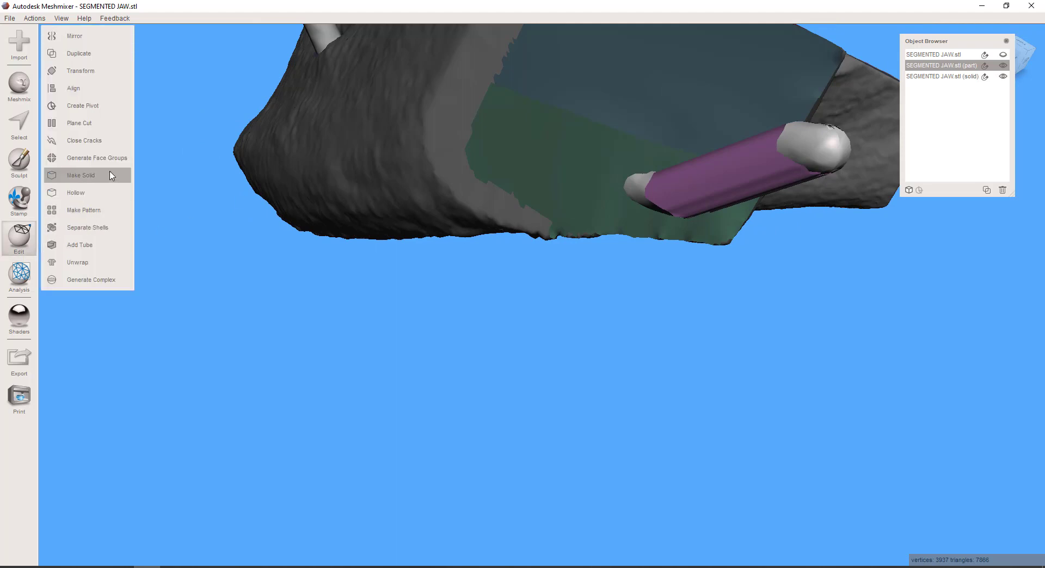
{"action": "left_click", "coordinate": [126, 181]}
{"action": "scroll", "coordinate": [435, 267], "scroll_direction": "down", "scroll_amount": 5}
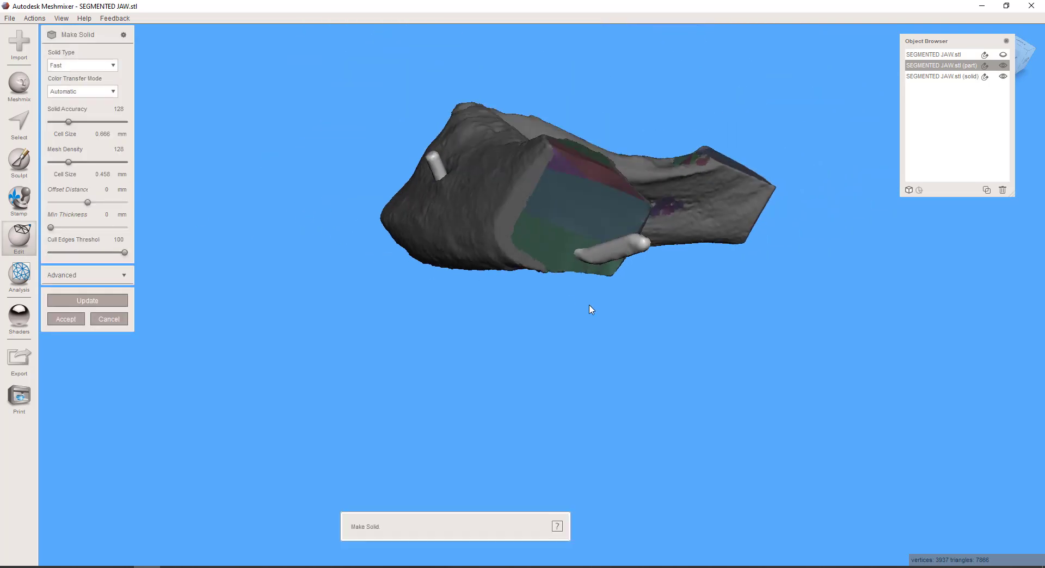
{"action": "right_click_drag", "start_coordinate": [588, 305], "coordinate": [170, 351]}
{"action": "left_click", "coordinate": [66, 319]}
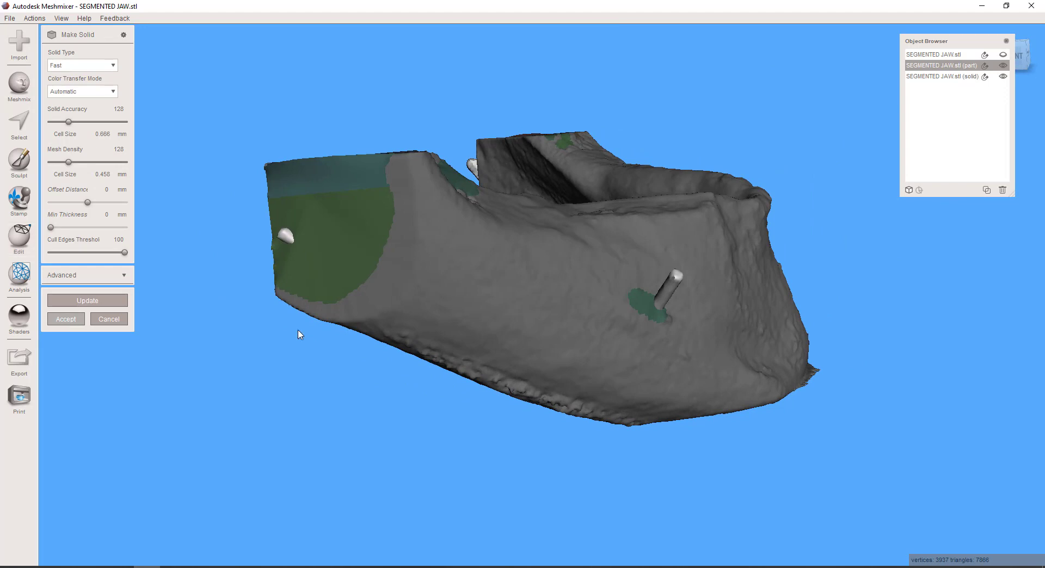
Subtract the solid tube part from the solid jaw with a Precise Boolean Difference, examine the canal openings and accept it
{"action": "left_click", "coordinate": [770, 281]}
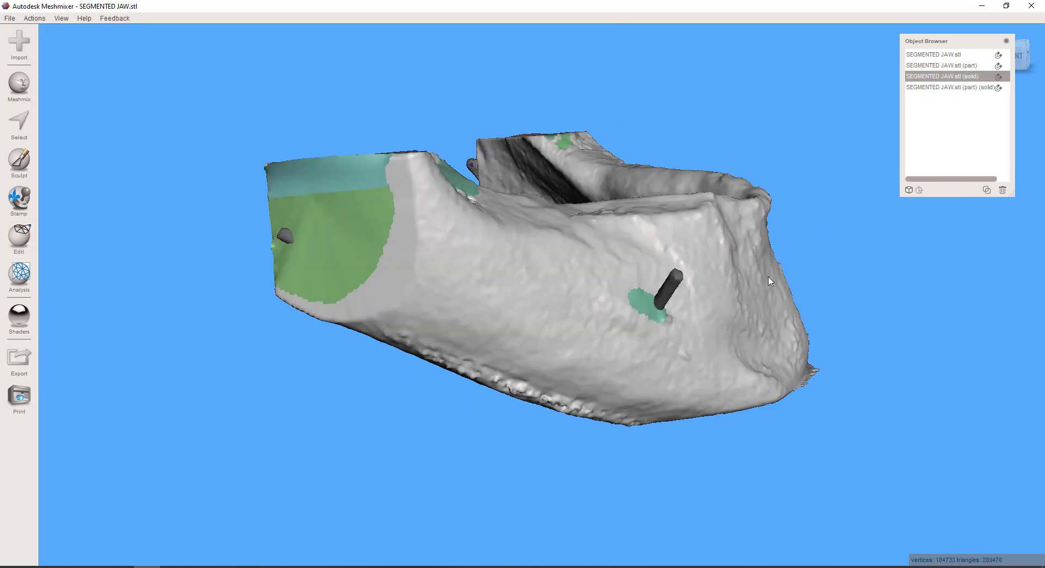
{"action": "left_click", "coordinate": [927, 89], "text": "shift"}
{"action": "left_click", "coordinate": [20, 237]}
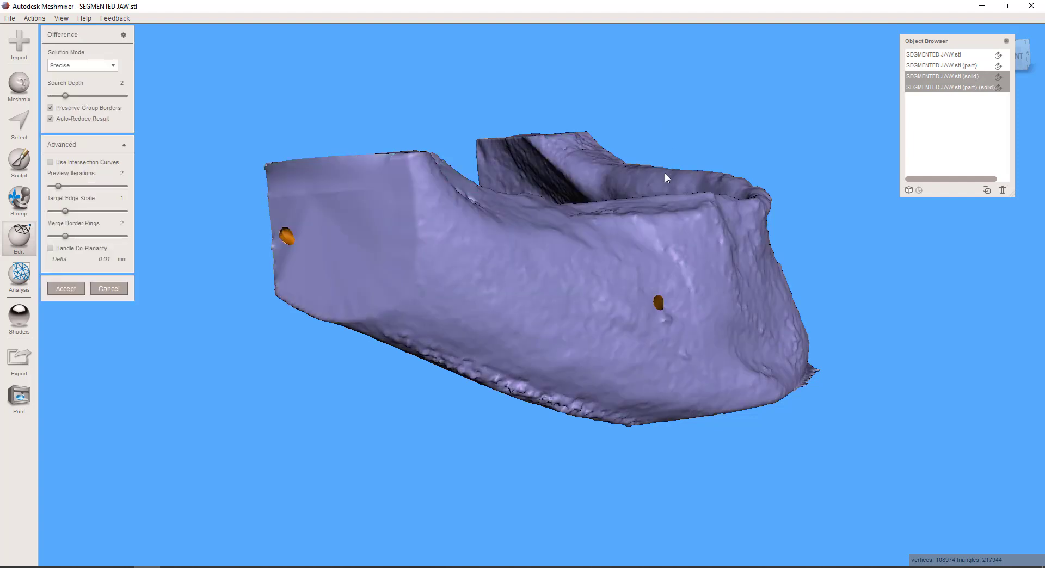
{"action": "right_click_drag", "start_coordinate": [664, 172], "coordinate": [642, 441]}
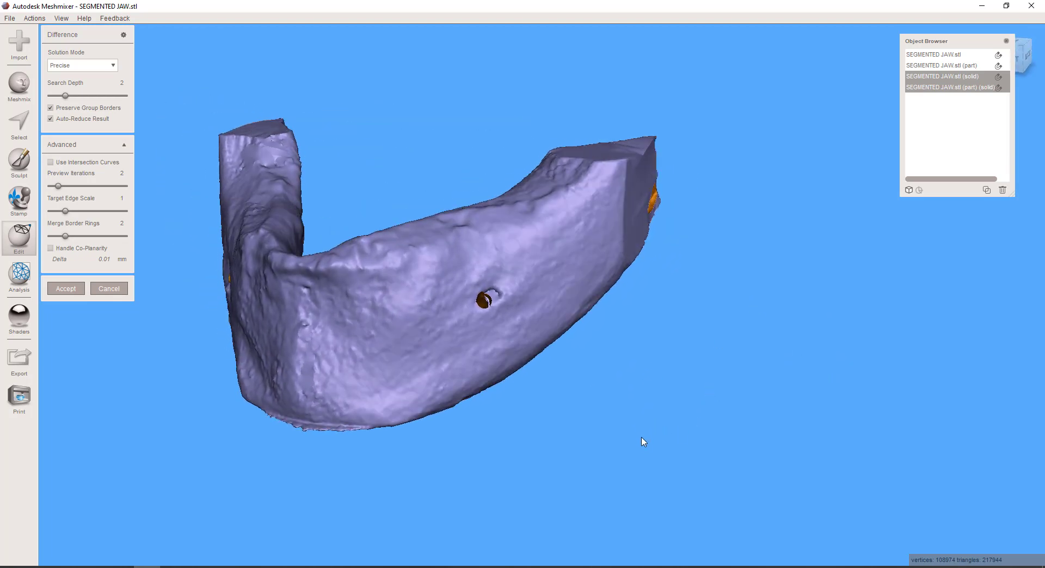
{"action": "scroll", "coordinate": [542, 325], "scroll_direction": "up", "scroll_amount": 10}
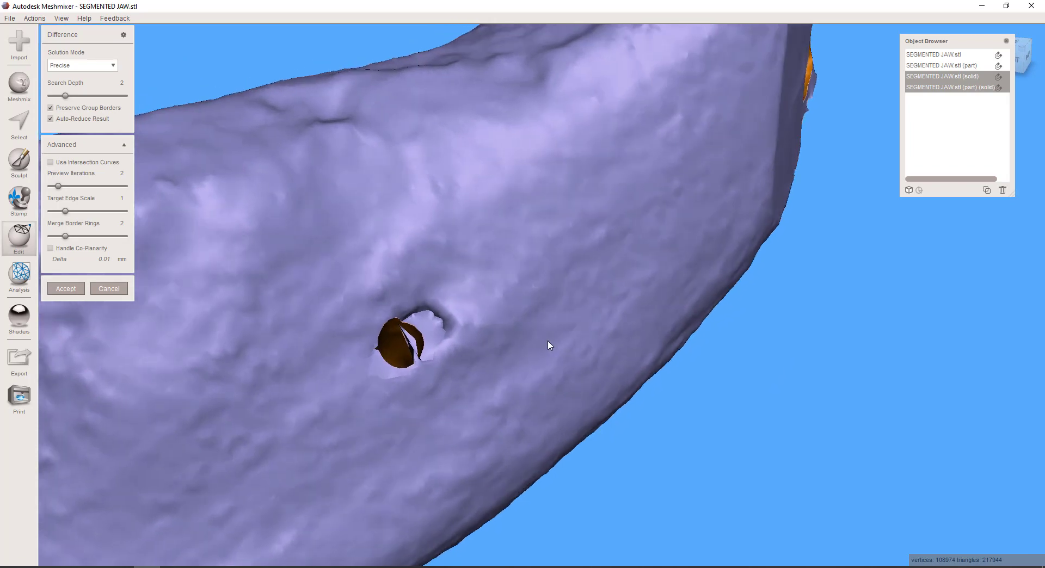
{"action": "right_click_drag", "start_coordinate": [548, 342], "coordinate": [549, 336]}
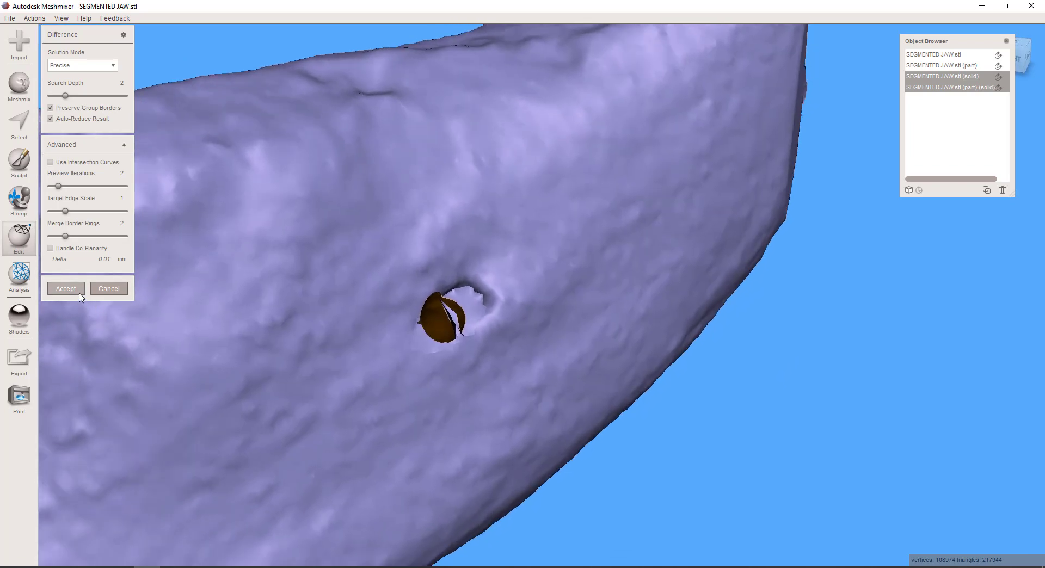
{"action": "left_click", "coordinate": [80, 293]}
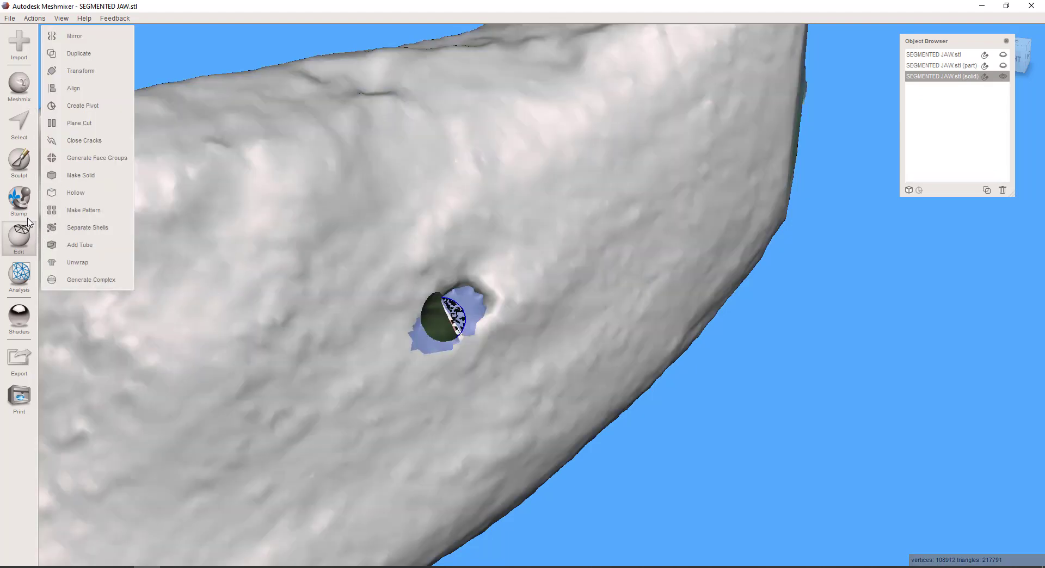
Smooth the broken mesh fragments at the blue-patched canal opening on the jaw's outer side with the RobustSmooth brush, strength 9 and size 28
{"action": "left_click", "coordinate": [19, 164]}
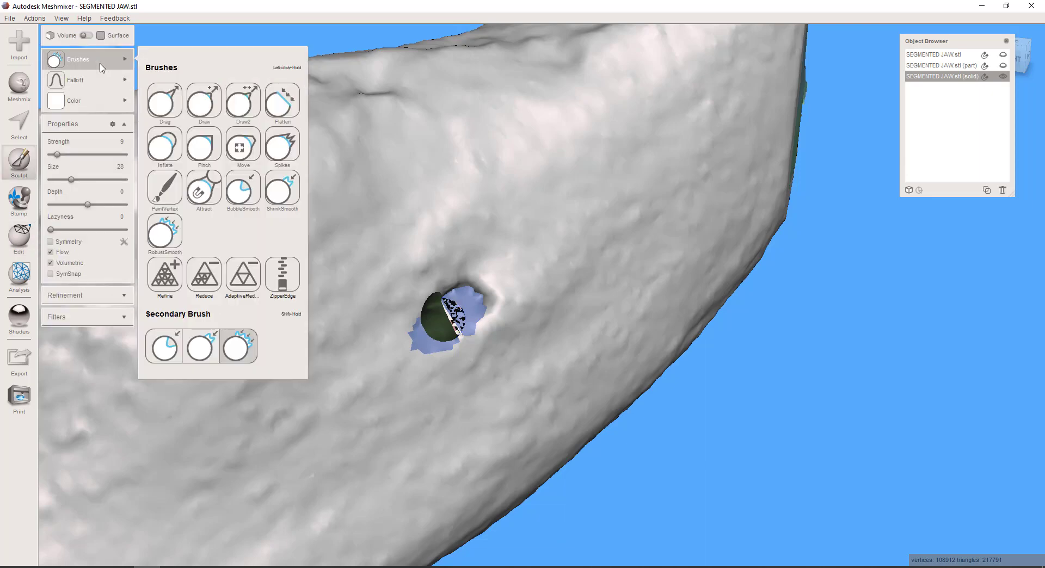
{"action": "mouse_move", "coordinate": [90, 112]}
{"action": "scroll", "coordinate": [441, 346], "scroll_direction": "down", "scroll_amount": 3}
{"action": "right_click_drag", "start_coordinate": [472, 333], "coordinate": [405, 356]}
{"action": "scroll", "coordinate": [327, 337], "scroll_direction": "up", "scroll_amount": 3}
{"action": "middle_click_drag", "start_coordinate": [308, 330], "coordinate": [475, 303]}
{"action": "scroll", "coordinate": [381, 343], "scroll_direction": "up", "scroll_amount": 4}
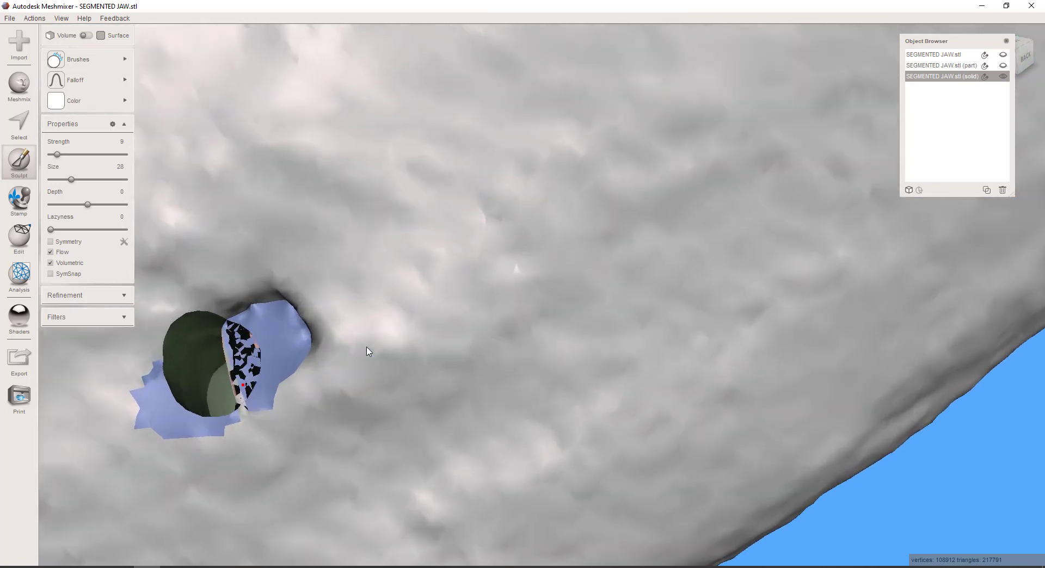
{"action": "middle_click_drag", "start_coordinate": [366, 350], "coordinate": [664, 299]}
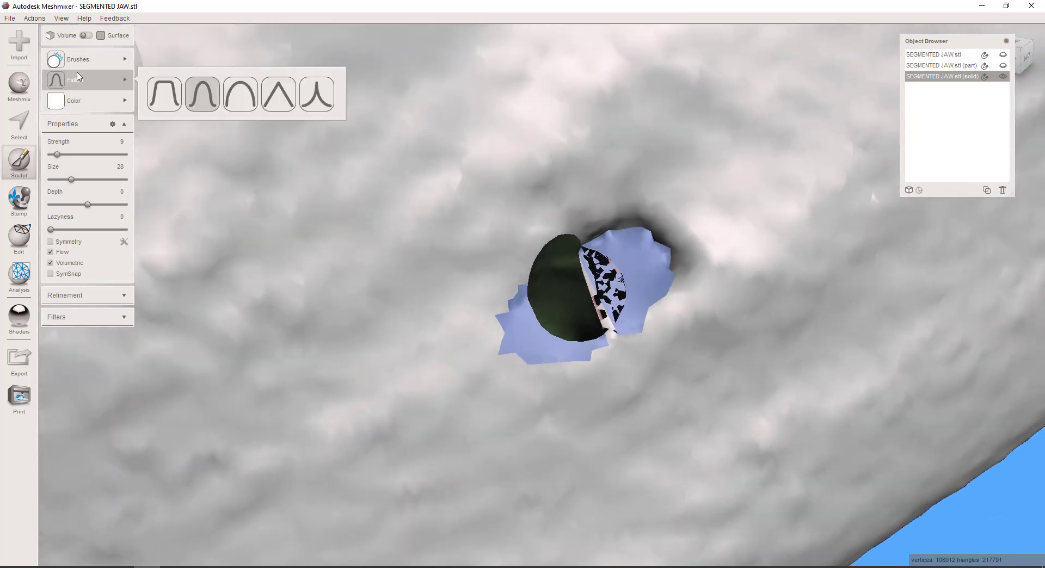
{"action": "mouse_move", "coordinate": [87, 58]}
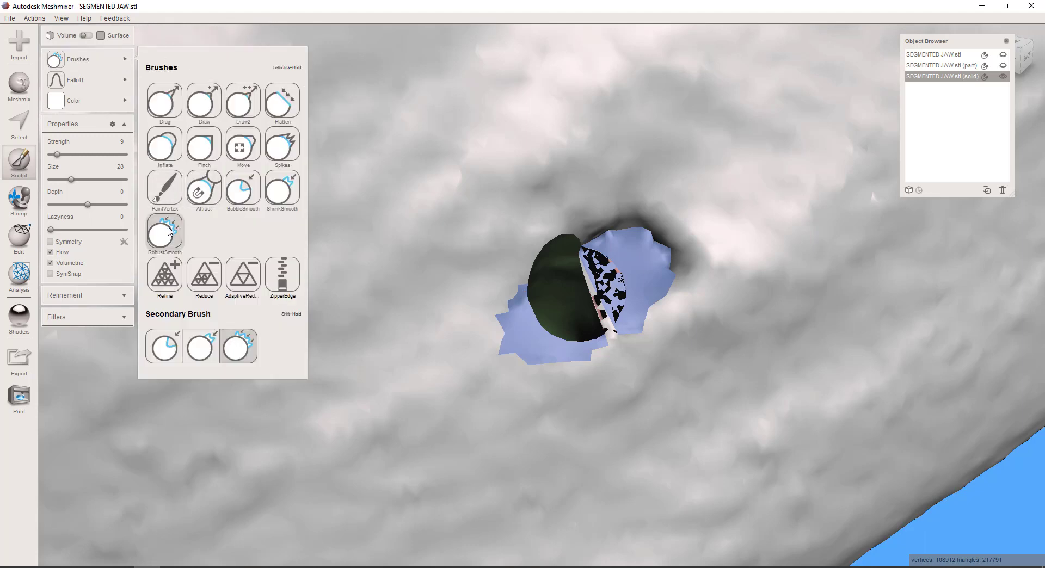
{"action": "left_click", "coordinate": [163, 228]}
{"action": "mouse_move", "coordinate": [604, 280]}
{"action": "left_mouse_down"}
{"action": "mouse_move", "coordinate": [598, 294]}
{"action": "mouse_move", "coordinate": [623, 301]}
{"action": "left_mouse_up"}
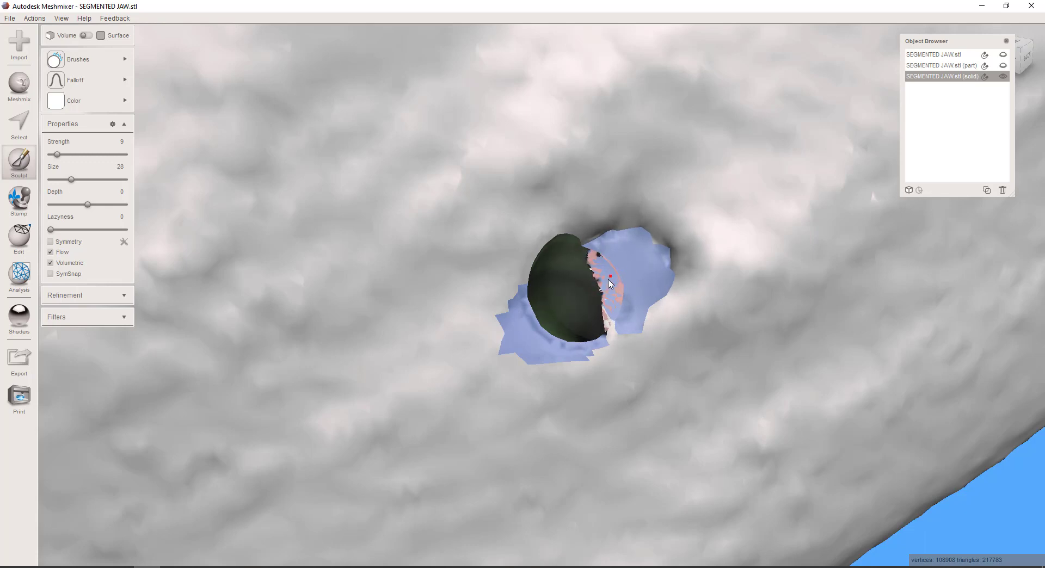
{"action": "mouse_move", "coordinate": [621, 260]}
{"action": "left_mouse_down"}
{"action": "mouse_move", "coordinate": [603, 279]}
{"action": "mouse_move", "coordinate": [614, 297]}
{"action": "left_mouse_up"}
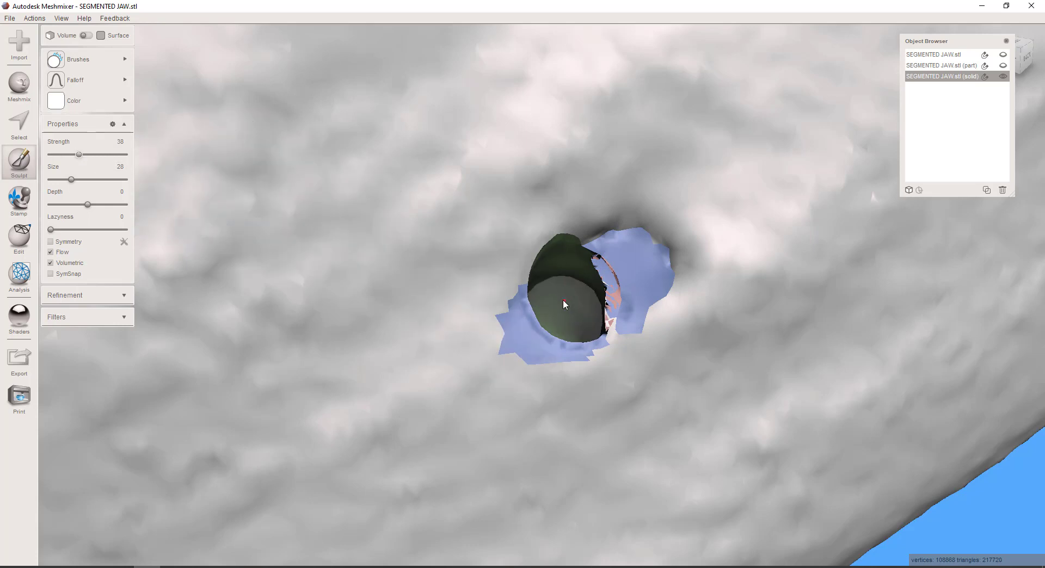
Raise the smoothing strength to 38 and smooth away the remaining ragged edges around the blue-patched canal opening
{"action": "mouse_move", "coordinate": [608, 284]}
{"action": "left_mouse_down"}
{"action": "mouse_move", "coordinate": [609, 298]}
{"action": "mouse_move", "coordinate": [620, 273]}
{"action": "mouse_move", "coordinate": [611, 318]}
{"action": "left_mouse_up"}
{"action": "mouse_move", "coordinate": [611, 319]}
{"action": "right_mouse_down"}
{"action": "mouse_move", "coordinate": [748, 320]}
{"action": "mouse_move", "coordinate": [712, 327]}
{"action": "right_mouse_up"}
{"action": "left_click_drag", "start_coordinate": [714, 327], "coordinate": [699, 298]}
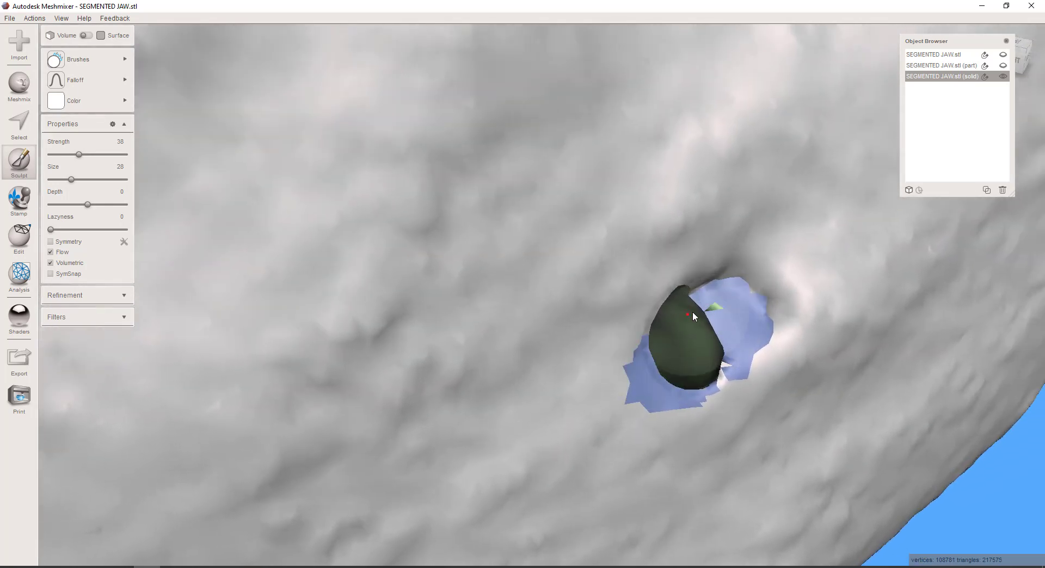
{"action": "mouse_move", "coordinate": [711, 369]}
{"action": "right_mouse_down"}
{"action": "mouse_move", "coordinate": [689, 388]}
{"action": "mouse_move", "coordinate": [630, 392]}
{"action": "right_mouse_up"}
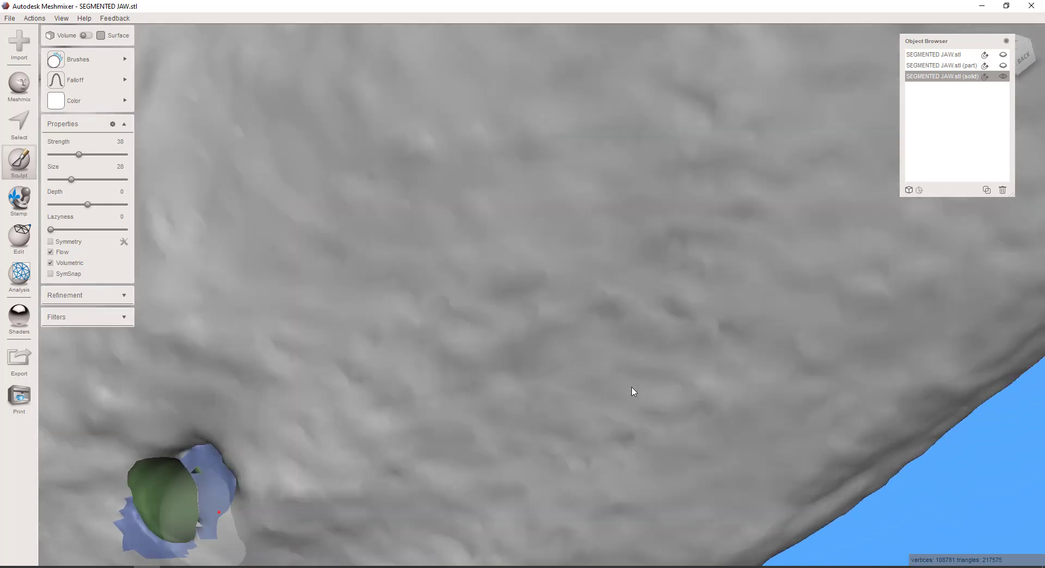
{"action": "mouse_move", "coordinate": [140, 487]}
{"action": "left_mouse_down"}
{"action": "mouse_move", "coordinate": [156, 457]}
{"action": "mouse_move", "coordinate": [171, 526]}
{"action": "mouse_move", "coordinate": [201, 531]}
{"action": "mouse_move", "coordinate": [196, 509]}
{"action": "mouse_move", "coordinate": [180, 517]}
{"action": "mouse_move", "coordinate": [196, 480]}
{"action": "mouse_move", "coordinate": [192, 536]}
{"action": "mouse_move", "coordinate": [195, 502]}
{"action": "left_mouse_up"}
{"action": "mouse_move", "coordinate": [210, 446]}
{"action": "middle_mouse_down"}
{"action": "mouse_move", "coordinate": [322, 310]}
{"action": "mouse_move", "coordinate": [335, 272]}
{"action": "middle_mouse_up"}
{"action": "scroll", "coordinate": [316, 294], "scroll_direction": "up", "scroll_amount": 3}
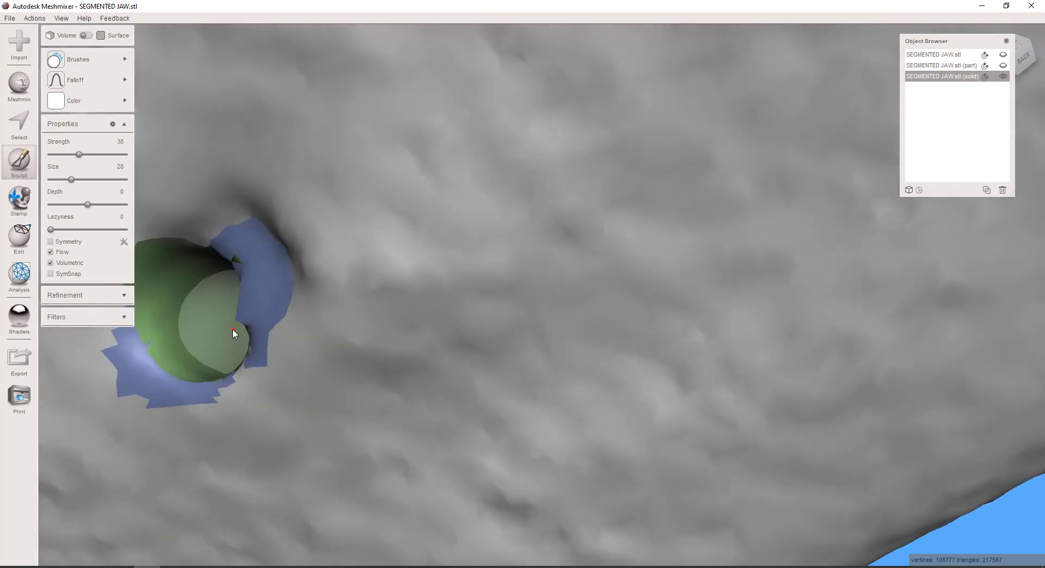
{"action": "scroll", "coordinate": [233, 334], "scroll_direction": "up", "scroll_amount": 3}
{"action": "middle_click_drag", "start_coordinate": [327, 340], "coordinate": [422, 334]}
{"action": "scroll", "coordinate": [423, 334], "scroll_direction": "down", "scroll_amount": 3}
{"action": "scroll", "coordinate": [419, 333], "scroll_direction": "down", "scroll_amount": 10}
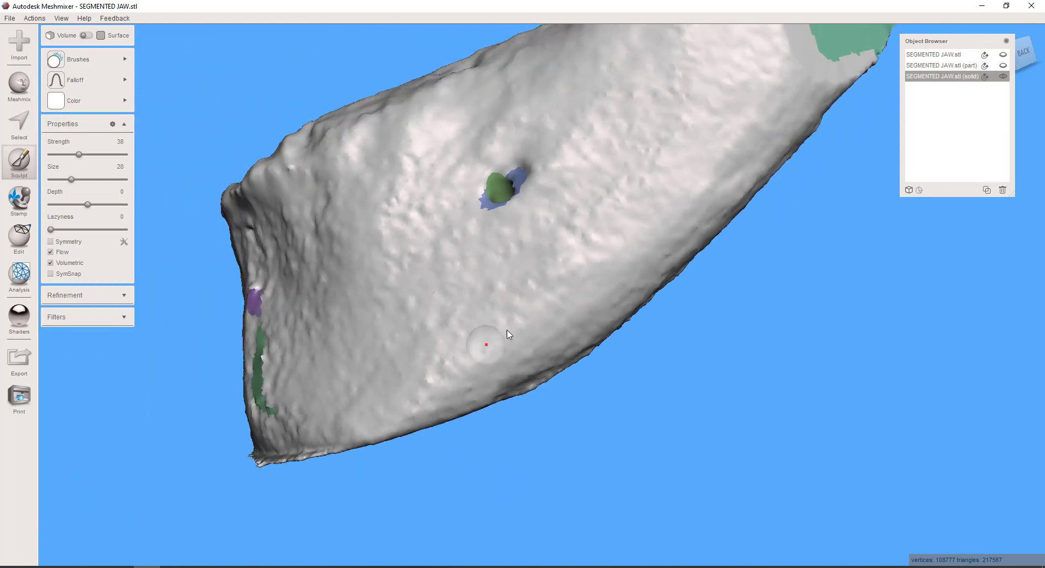
Smooth the rim of the canal opening beside the green patch on the opposite outer side of the jaw
{"action": "right_click_drag", "start_coordinate": [479, 348], "coordinate": [577, 329]}
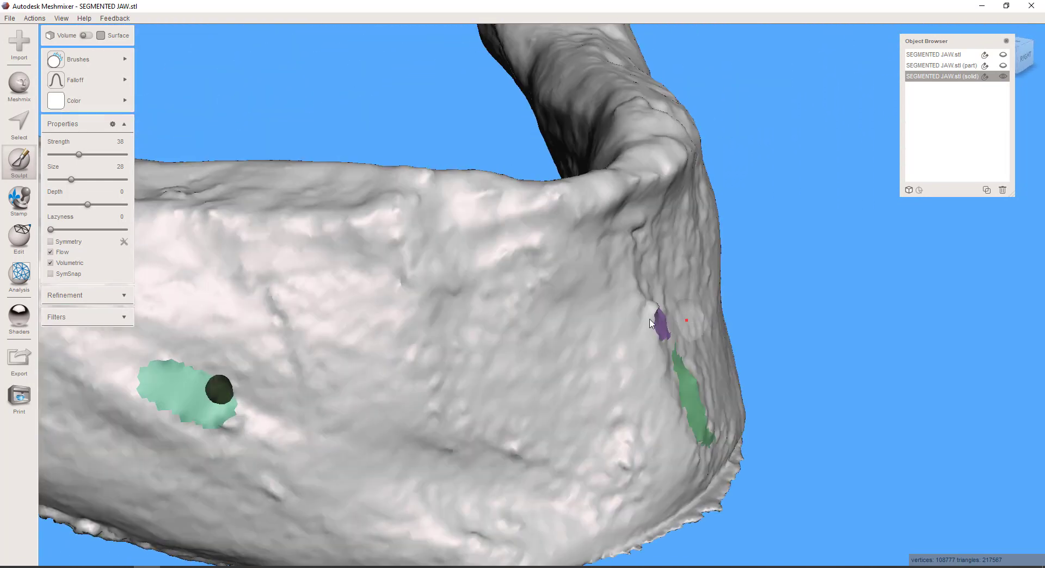
{"action": "middle_click_drag", "start_coordinate": [577, 330], "coordinate": [716, 287]}
{"action": "scroll", "coordinate": [708, 289], "scroll_direction": "up", "scroll_amount": 4}
{"action": "middle_click_drag", "start_coordinate": [274, 392], "coordinate": [536, 316]}
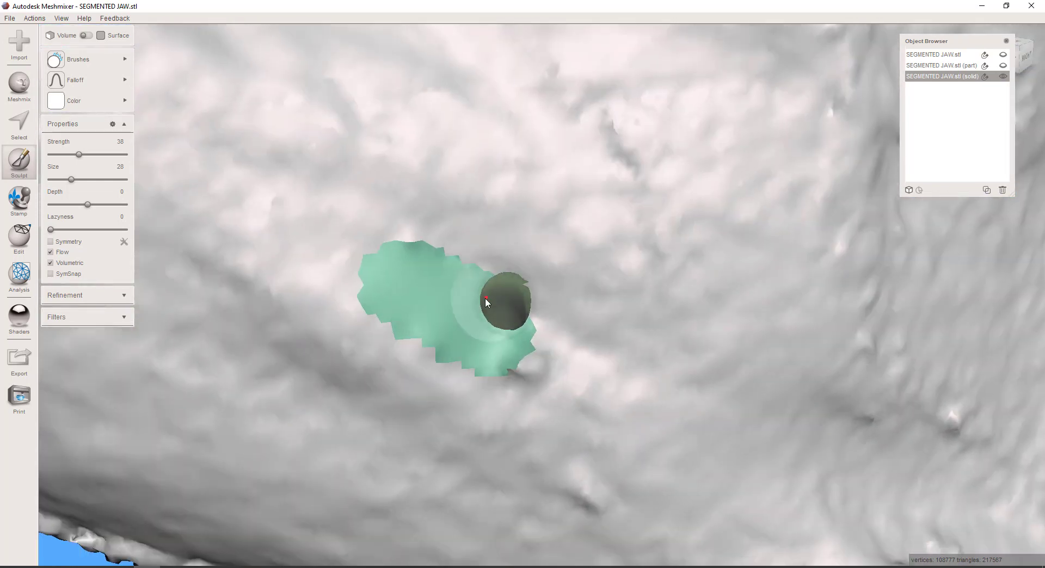
{"action": "mouse_move", "coordinate": [502, 335]}
{"action": "left_mouse_down"}
{"action": "mouse_move", "coordinate": [532, 325]}
{"action": "mouse_move", "coordinate": [480, 323]}
{"action": "left_mouse_up"}
{"action": "scroll", "coordinate": [556, 296], "scroll_direction": "down", "scroll_amount": 7}
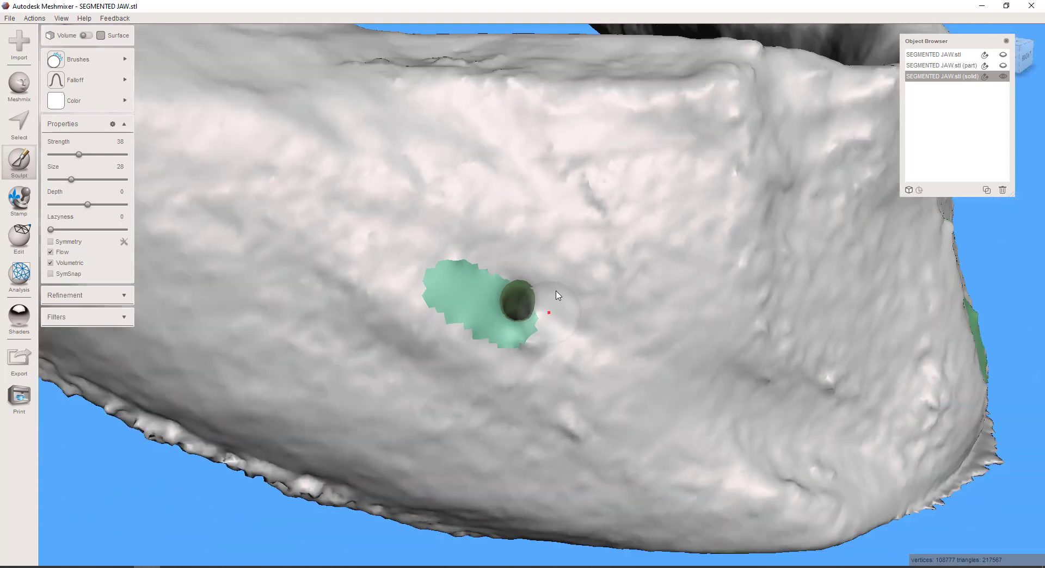
Smooth the rims of the canal openings on the jaw's flat cut ends
{"action": "right_click_drag", "start_coordinate": [404, 354], "coordinate": [518, 356]}
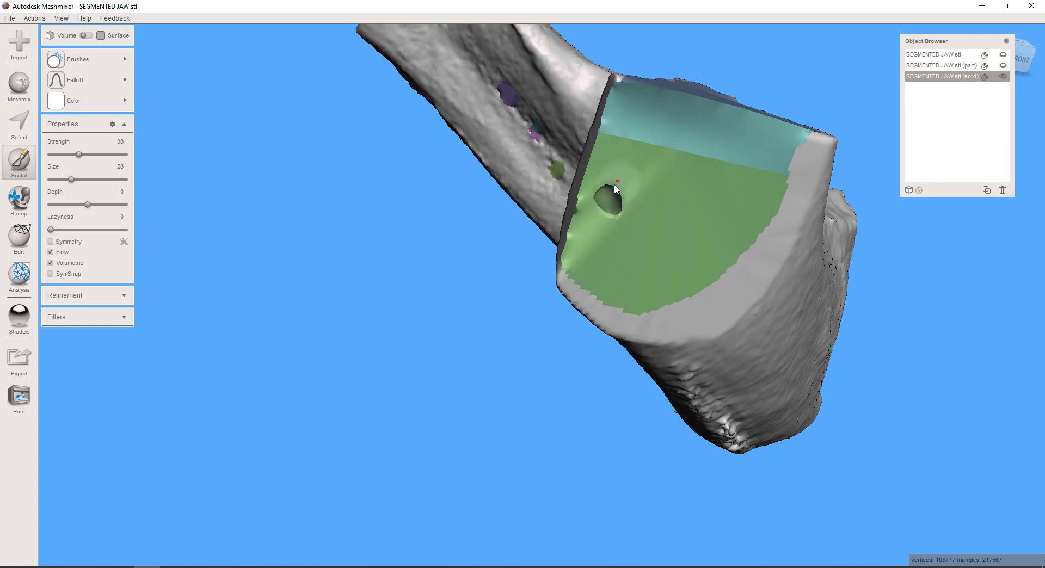
{"action": "mouse_move", "coordinate": [571, 233]}
{"action": "right_mouse_down"}
{"action": "mouse_move", "coordinate": [669, 333]}
{"action": "mouse_move", "coordinate": [616, 293]}
{"action": "right_mouse_up"}
{"action": "mouse_move", "coordinate": [530, 240]}
{"action": "right_mouse_down"}
{"action": "mouse_move", "coordinate": [579, 267]}
{"action": "mouse_move", "coordinate": [586, 220]}
{"action": "right_mouse_up"}
{"action": "mouse_move", "coordinate": [717, 175]}
{"action": "left_mouse_down"}
{"action": "mouse_move", "coordinate": [680, 168]}
{"action": "mouse_move", "coordinate": [756, 203]}
{"action": "left_mouse_up"}
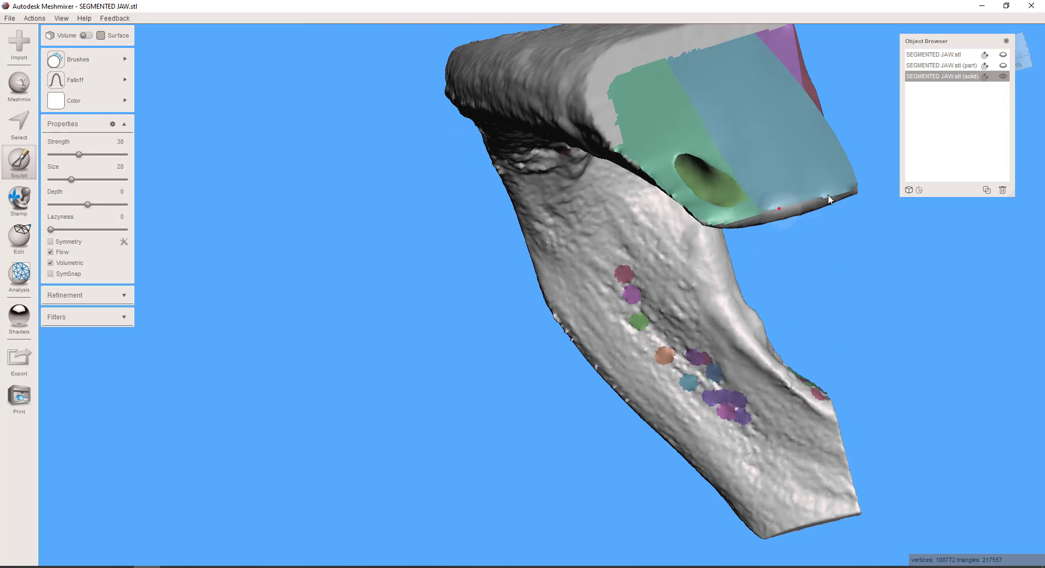
{"action": "mouse_move", "coordinate": [762, 210]}
{"action": "right_mouse_down"}
{"action": "mouse_move", "coordinate": [732, 266]}
{"action": "mouse_move", "coordinate": [687, 228]}
{"action": "mouse_move", "coordinate": [606, 367]}
{"action": "mouse_move", "coordinate": [558, 492]}
{"action": "mouse_move", "coordinate": [623, 401]}
{"action": "mouse_move", "coordinate": [588, 349]}
{"action": "mouse_move", "coordinate": [625, 425]}
{"action": "mouse_move", "coordinate": [601, 408]}
{"action": "mouse_move", "coordinate": [622, 321]}
{"action": "right_mouse_up"}
Run the Inspector on the solid jaw and auto-repair all defects with the Flat Fill mode
{"action": "scroll", "coordinate": [587, 349], "scroll_direction": "up", "scroll_amount": 3}
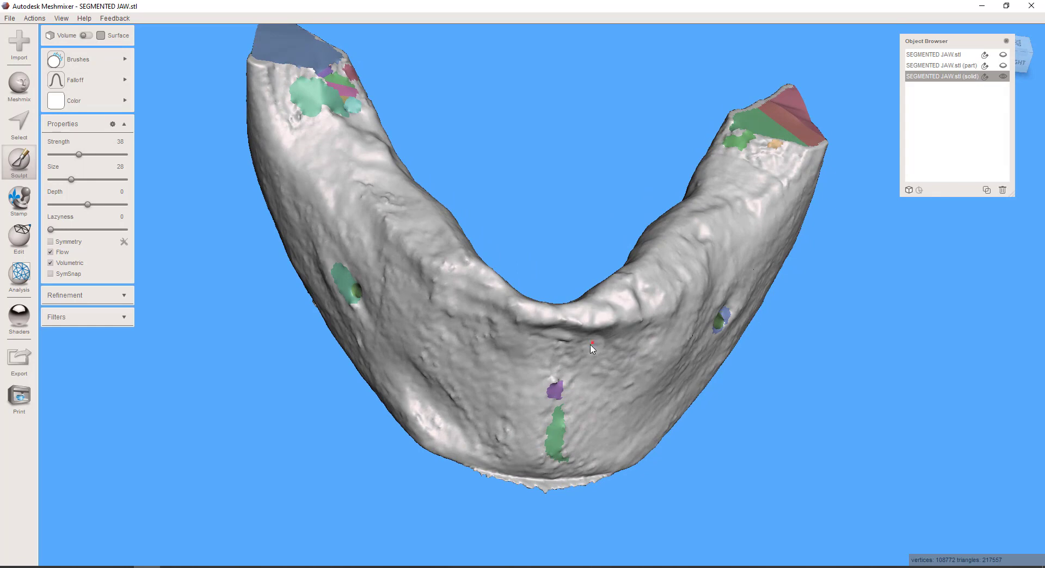
{"action": "right_click_drag", "start_coordinate": [592, 346], "coordinate": [566, 354]}
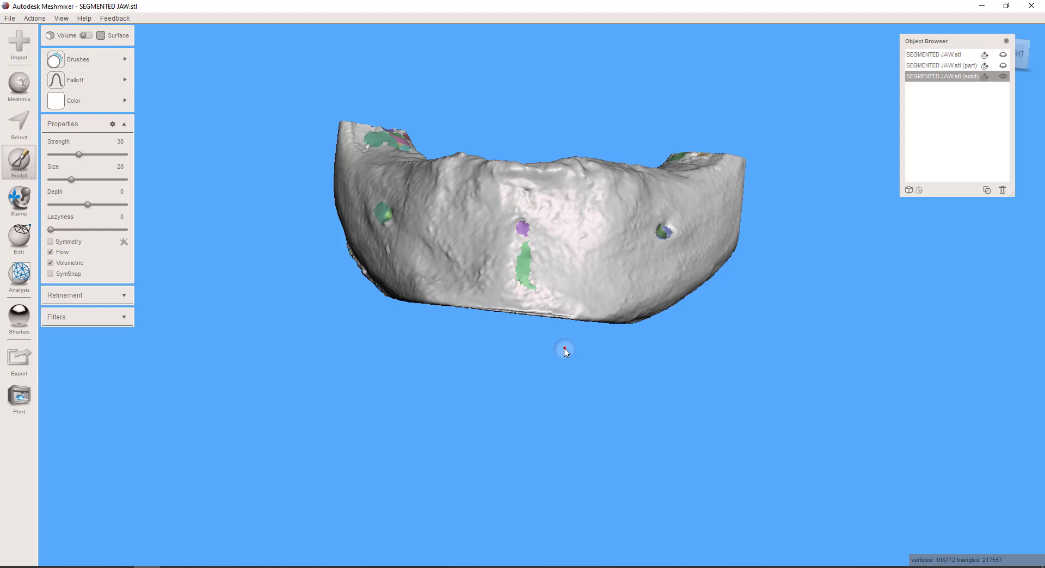
{"action": "right_click_drag", "start_coordinate": [489, 331], "coordinate": [492, 240]}
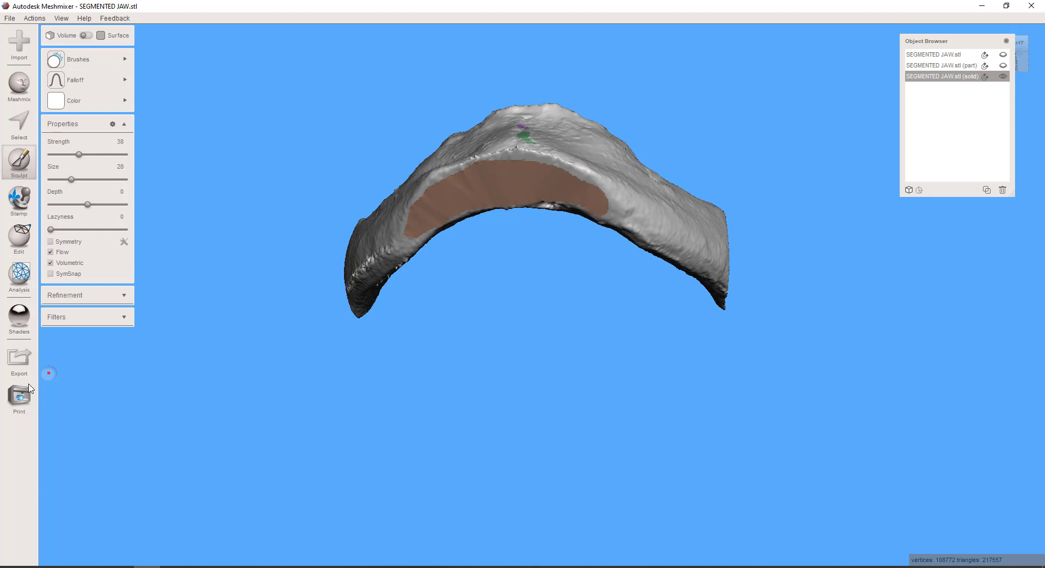
{"action": "left_click", "coordinate": [31, 286]}
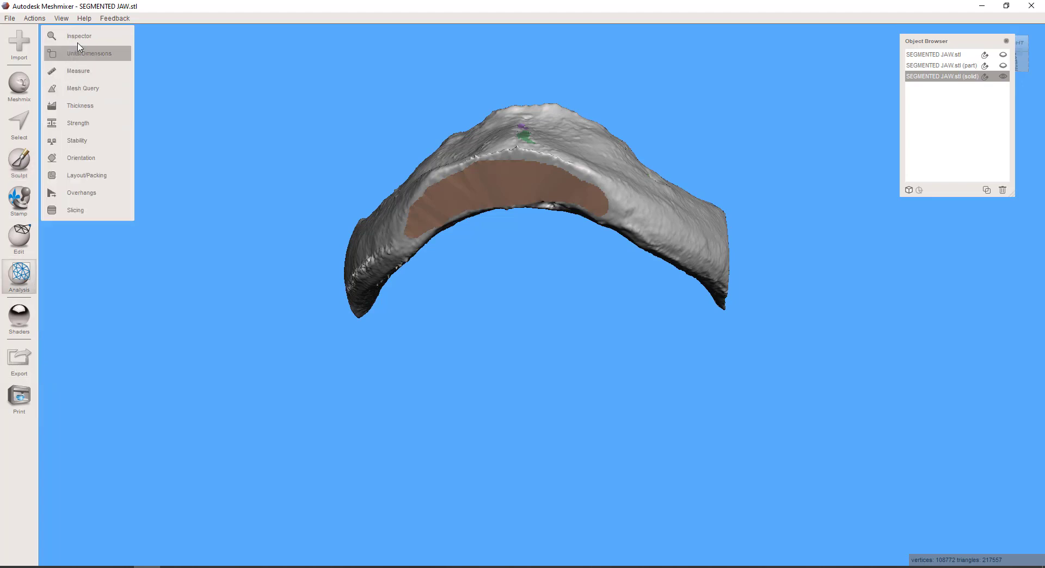
{"action": "left_click", "coordinate": [88, 39]}
{"action": "right_click_drag", "start_coordinate": [374, 202], "coordinate": [369, 338]}
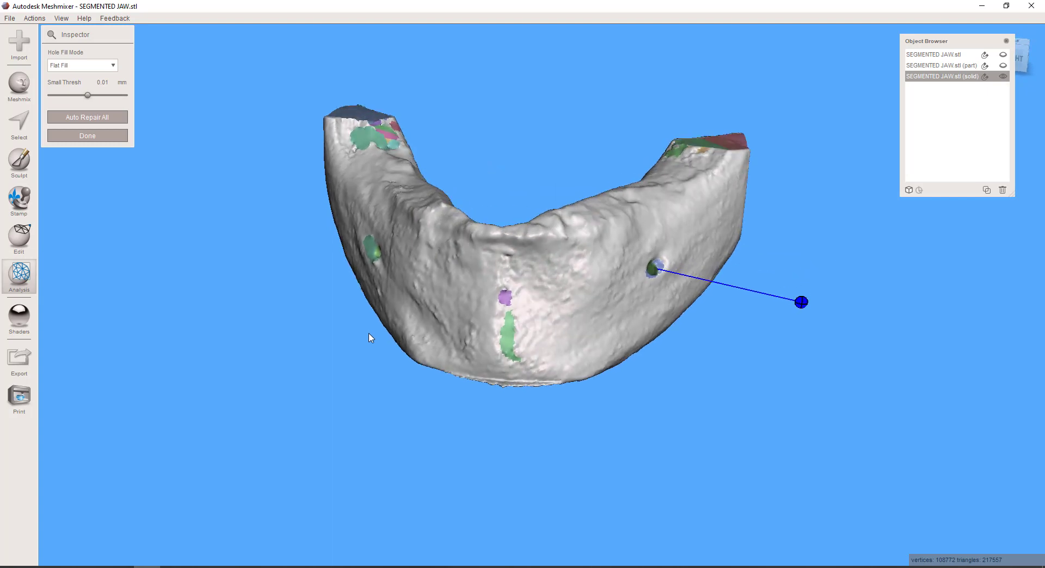
{"action": "left_click", "coordinate": [111, 117]}
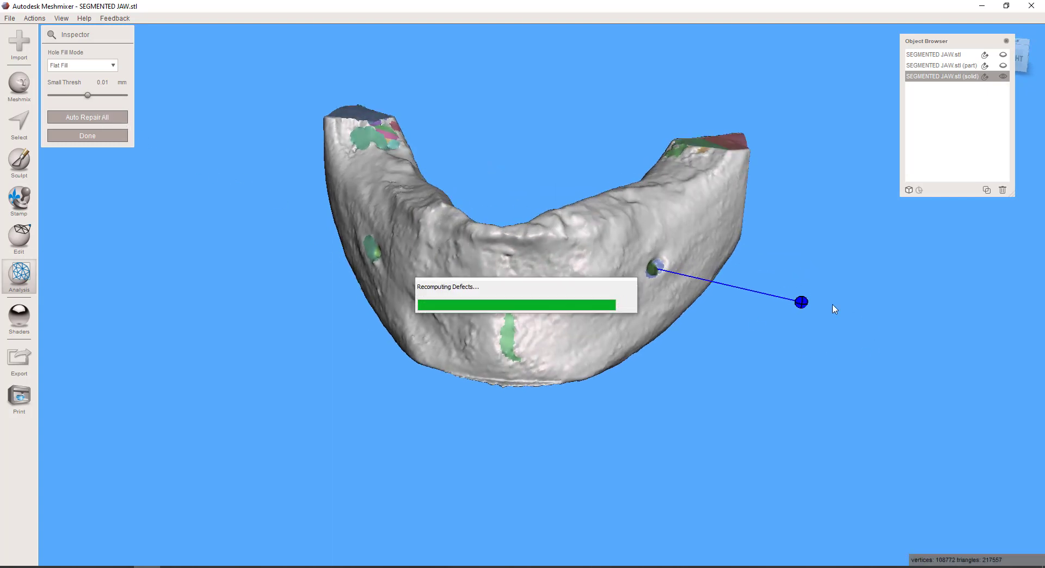
{"action": "right_click_drag", "start_coordinate": [418, 279], "coordinate": [496, 332]}
{"action": "scroll", "coordinate": [495, 332], "scroll_direction": "up", "scroll_amount": 5}
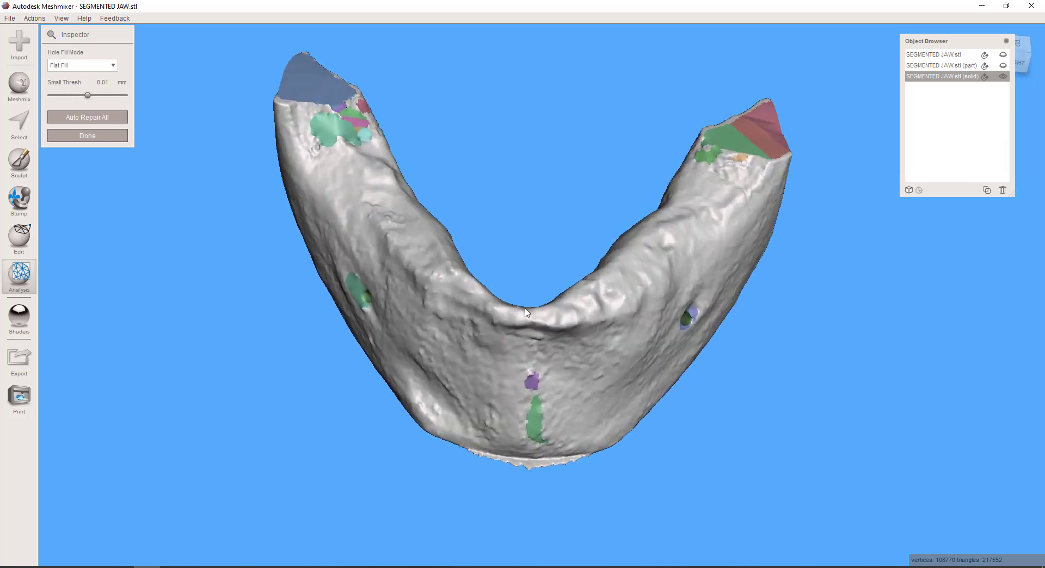
Smooth the ragged lower edge beneath the chin with the sculpt brush at strength 38 and size 28
{"action": "left_click", "coordinate": [27, 163]}
{"action": "mouse_move", "coordinate": [313, 312]}
{"action": "right_mouse_down"}
{"action": "mouse_move", "coordinate": [320, 179]}
{"action": "mouse_move", "coordinate": [590, 63]}
{"action": "mouse_move", "coordinate": [576, 349]}
{"action": "right_mouse_up"}
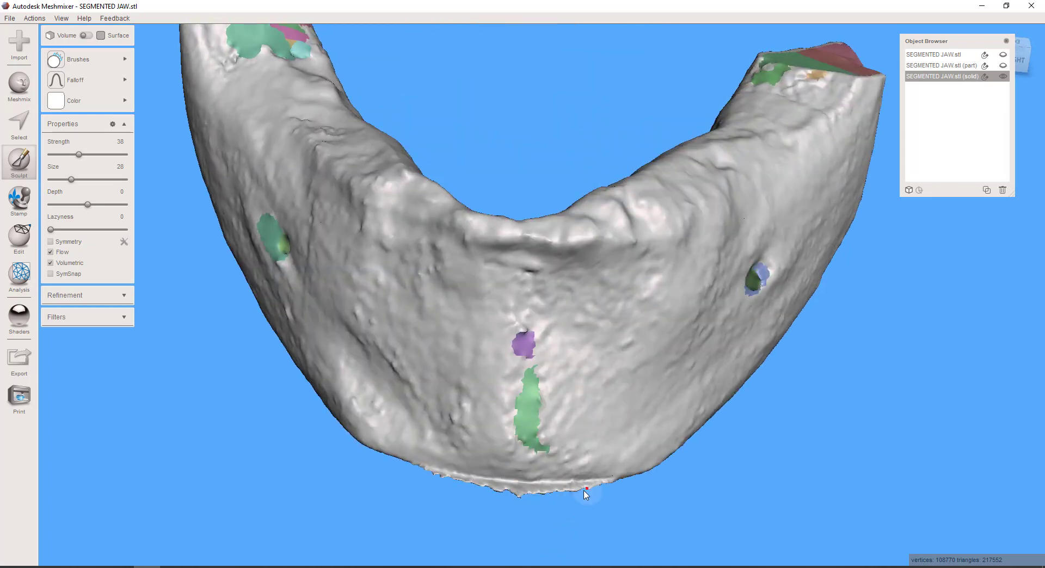
{"action": "mouse_move", "coordinate": [480, 484]}
{"action": "left_mouse_down"}
{"action": "mouse_move", "coordinate": [451, 481]}
{"action": "mouse_move", "coordinate": [494, 489]}
{"action": "mouse_move", "coordinate": [485, 494]}
{"action": "left_mouse_up"}
{"action": "right_click_drag", "start_coordinate": [459, 364], "coordinate": [456, 408]}
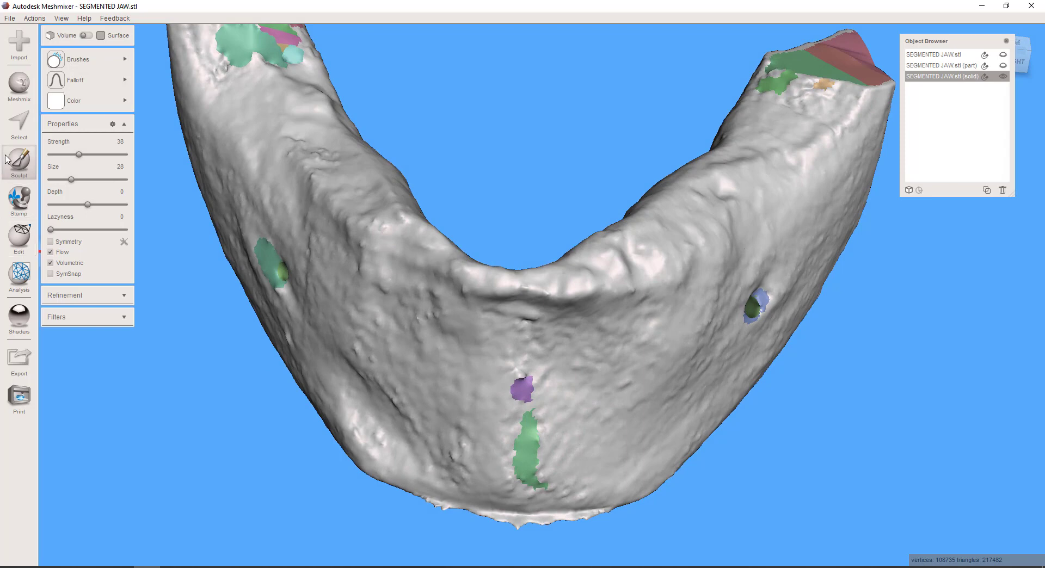
Lasso-select the ragged lower edge beneath the chin and replace it with a Smooth MVC fill at refine 50 and smooth 100
{"action": "left_click", "coordinate": [19, 125]}
{"action": "middle_click_drag", "start_coordinate": [489, 308], "coordinate": [459, 92]}
{"action": "right_click_drag", "start_coordinate": [489, 235], "coordinate": [487, 251]}
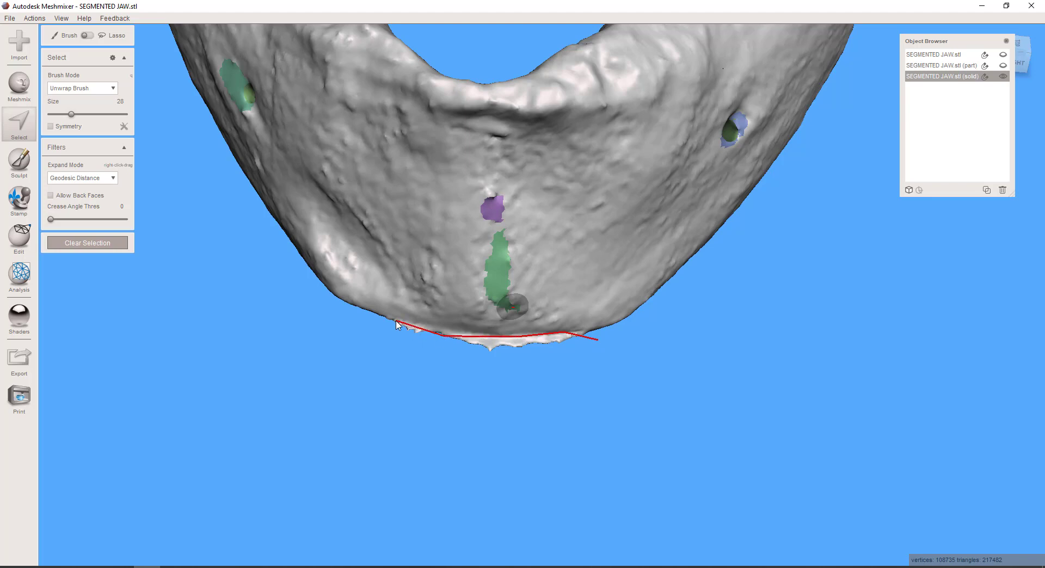
{"action": "left_click", "coordinate": [372, 390]}
{"action": "left_click", "coordinate": [540, 423]}
{"action": "left_click", "coordinate": [601, 346]}
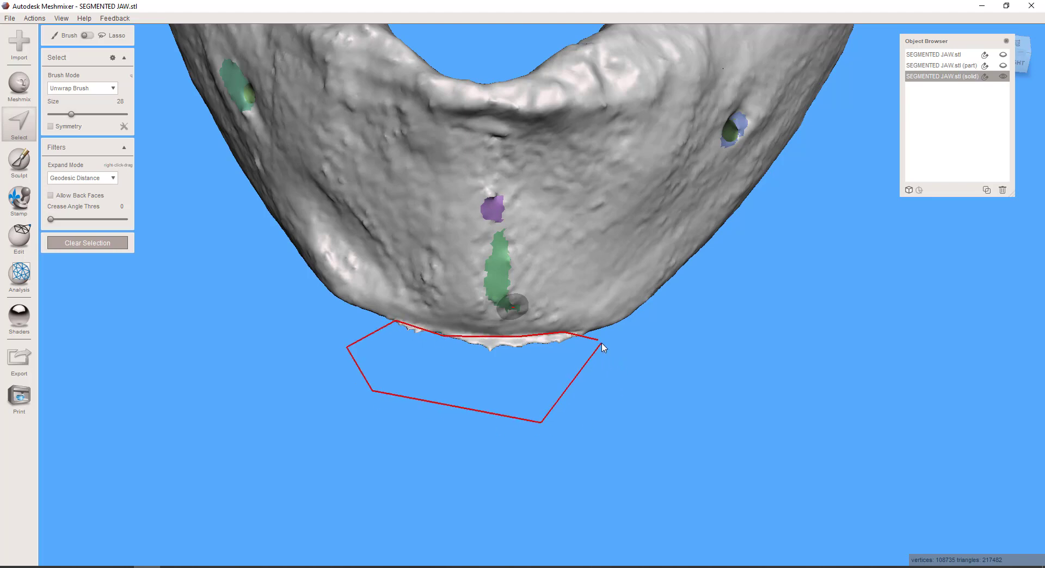
{"action": "left_click", "coordinate": [601, 342]}
{"action": "key", "text": "f"}
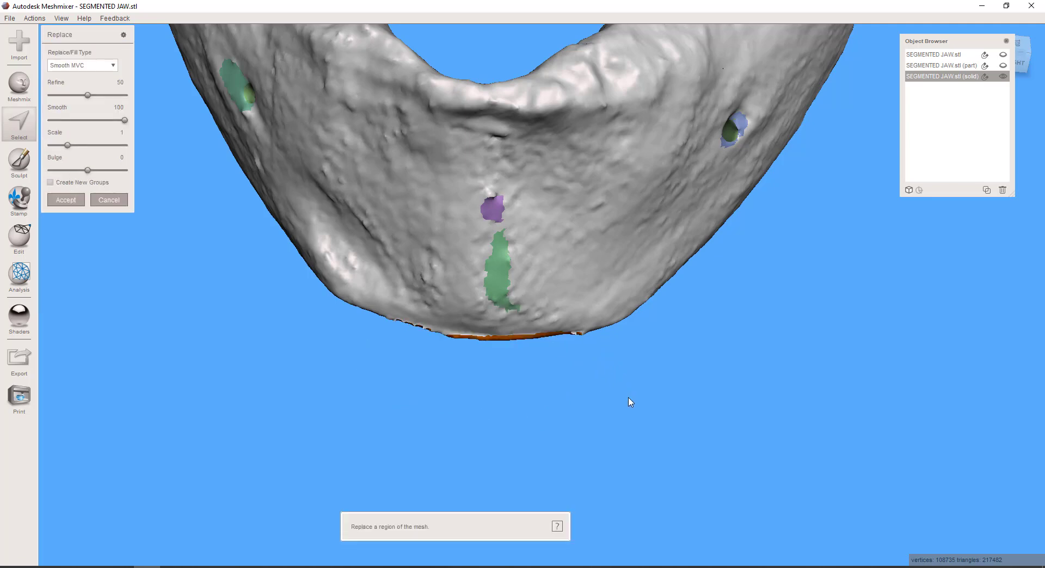
{"action": "right_click_drag", "start_coordinate": [628, 401], "coordinate": [449, 264]}
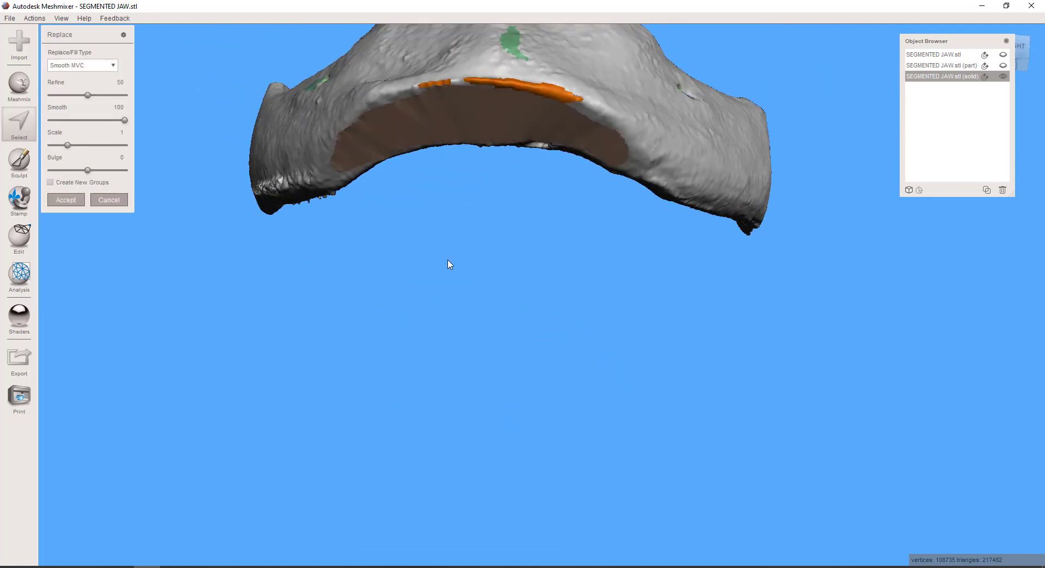
{"action": "left_click", "coordinate": [75, 203]}
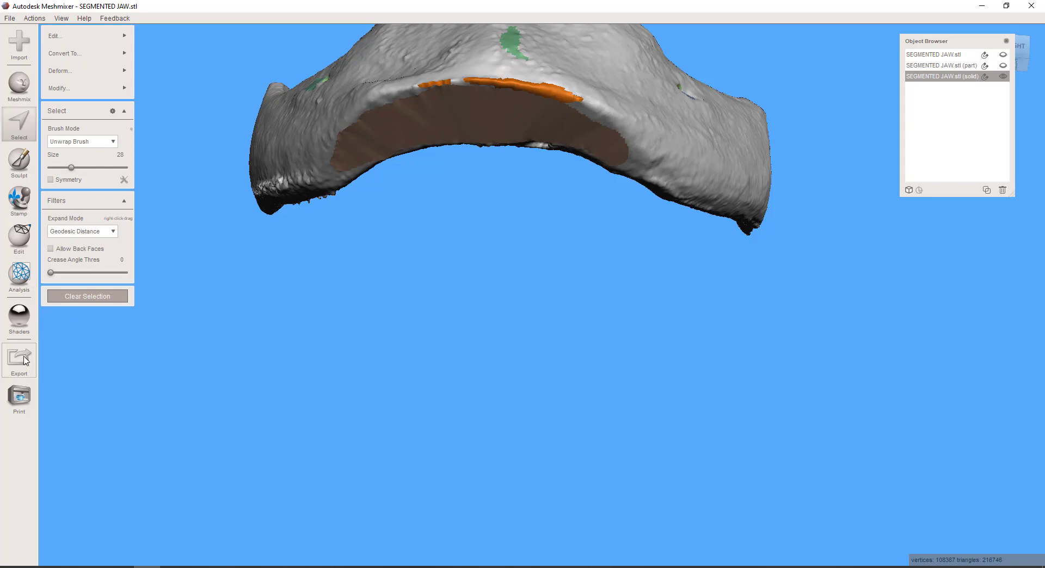
Export the solid jaw in STL ASCII format to Downloads, replacing the existing SEGMENTED JAW.stl
{"action": "key", "text": "ctrl+e"}
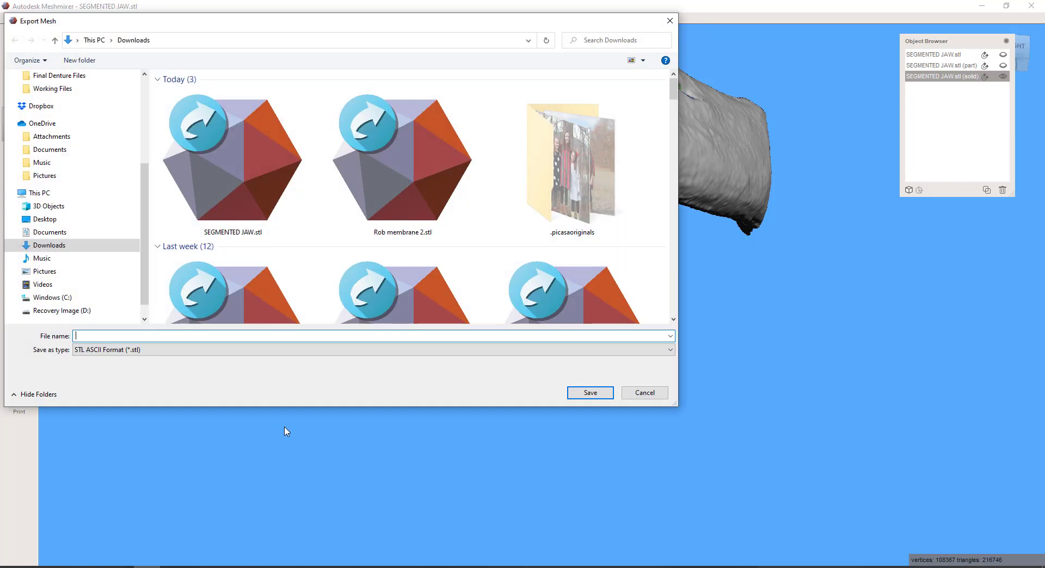
{"action": "left_click", "coordinate": [255, 191]}
{"action": "left_click", "coordinate": [578, 393]}
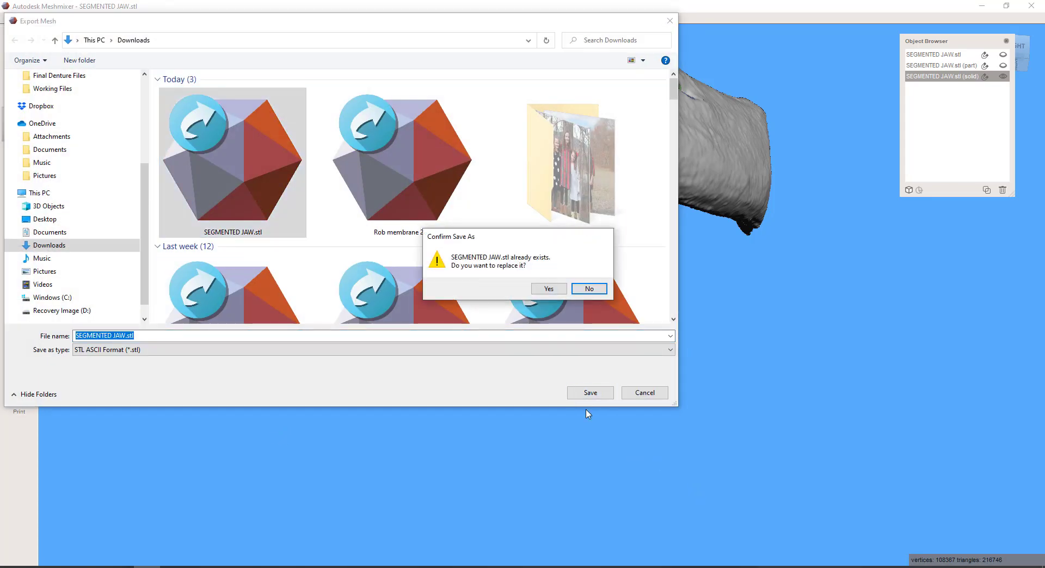
{"action": "left_click", "coordinate": [561, 292]}
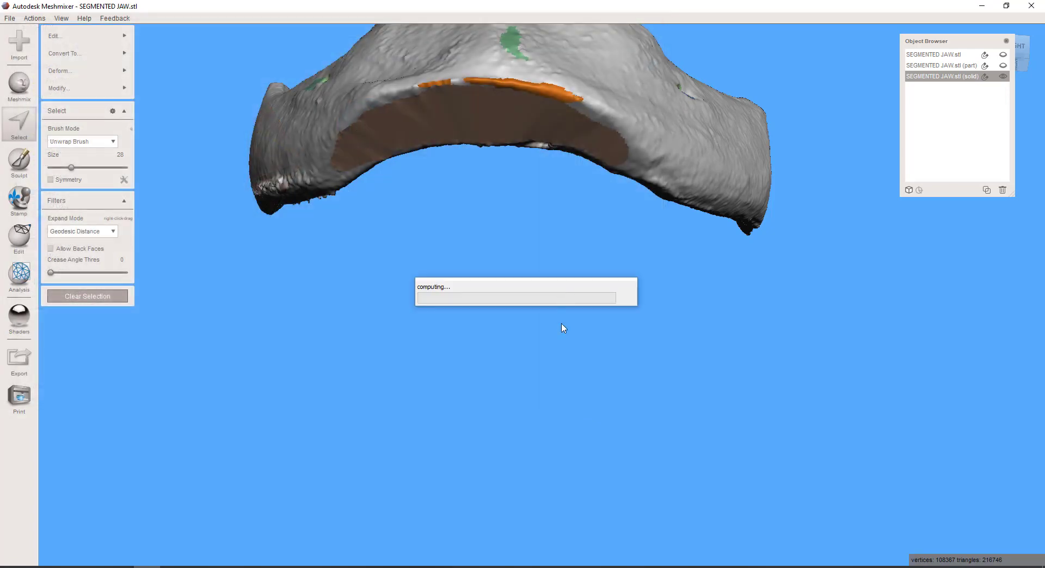
Bring SEGMENTED JAW.stl from the Downloads folder into the open Blue Sky Plan case and dismiss the mandible/maxilla prompt
{"action": "mouse_move", "coordinate": [200, 566]}
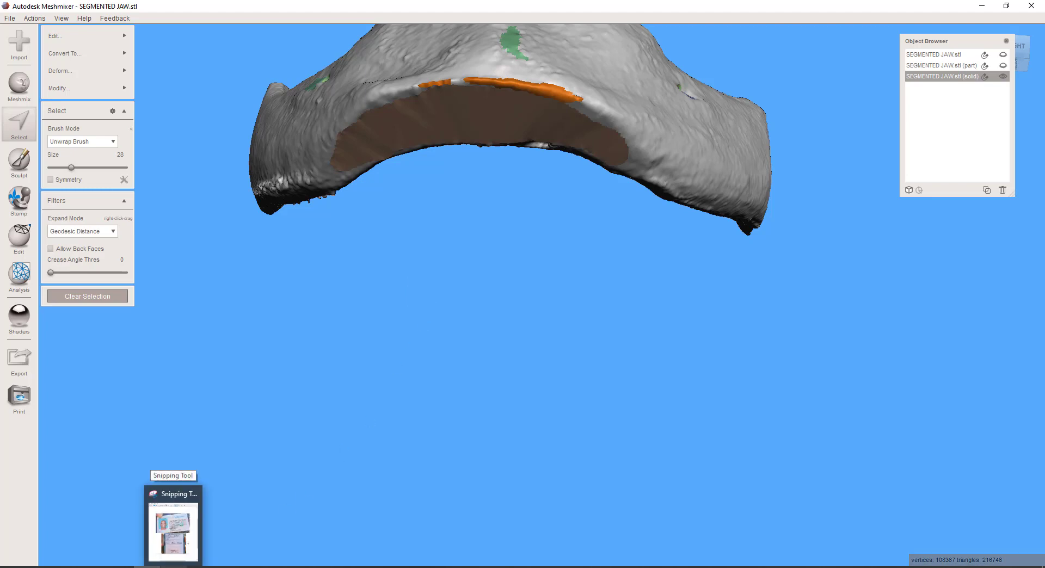
{"action": "left_click", "coordinate": [200, 567]}
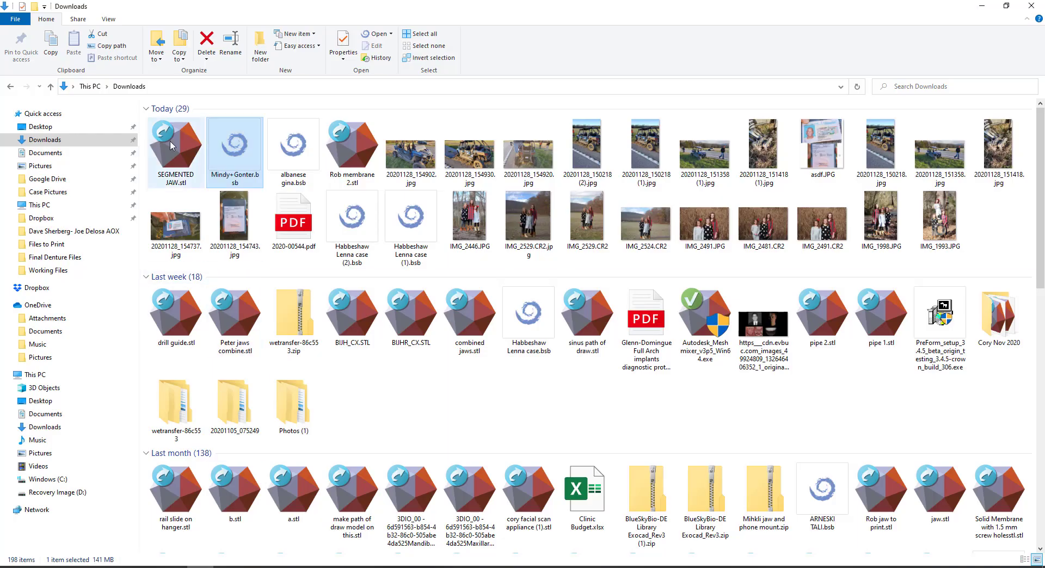
{"action": "left_click_drag", "start_coordinate": [172, 146], "coordinate": [319, 468]}
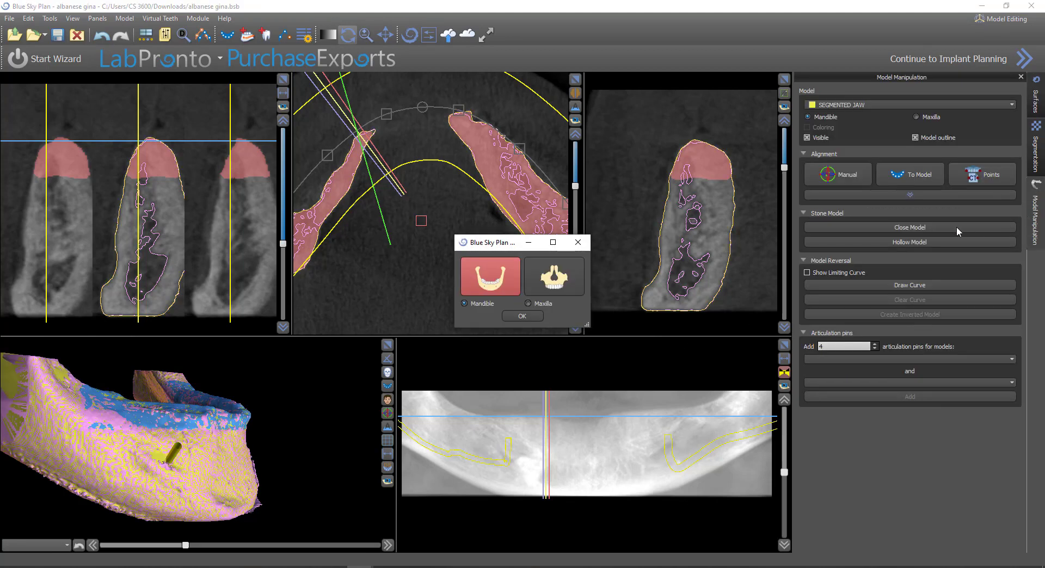
{"action": "left_click", "coordinate": [580, 246]}
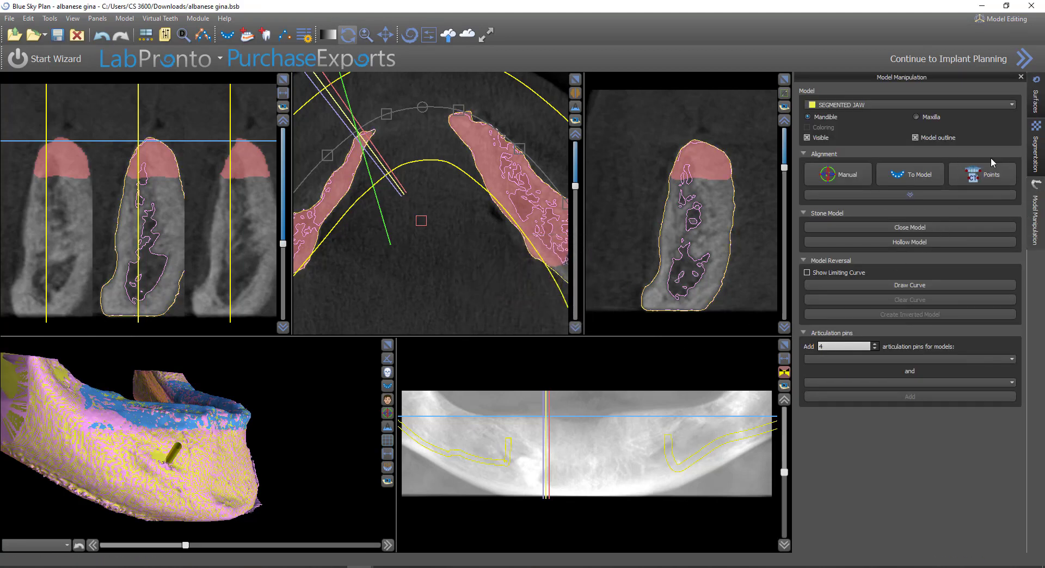
Turn off the Density Surface Model's hint outline and clear the segmentation data from the slice views
{"action": "left_click", "coordinate": [1036, 102]}
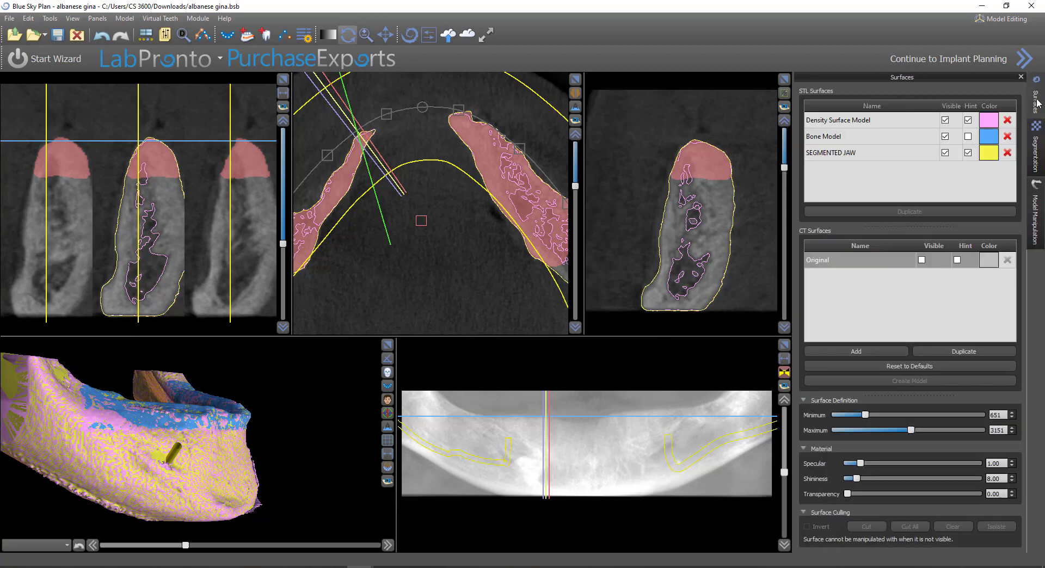
{"action": "left_click", "coordinate": [968, 121]}
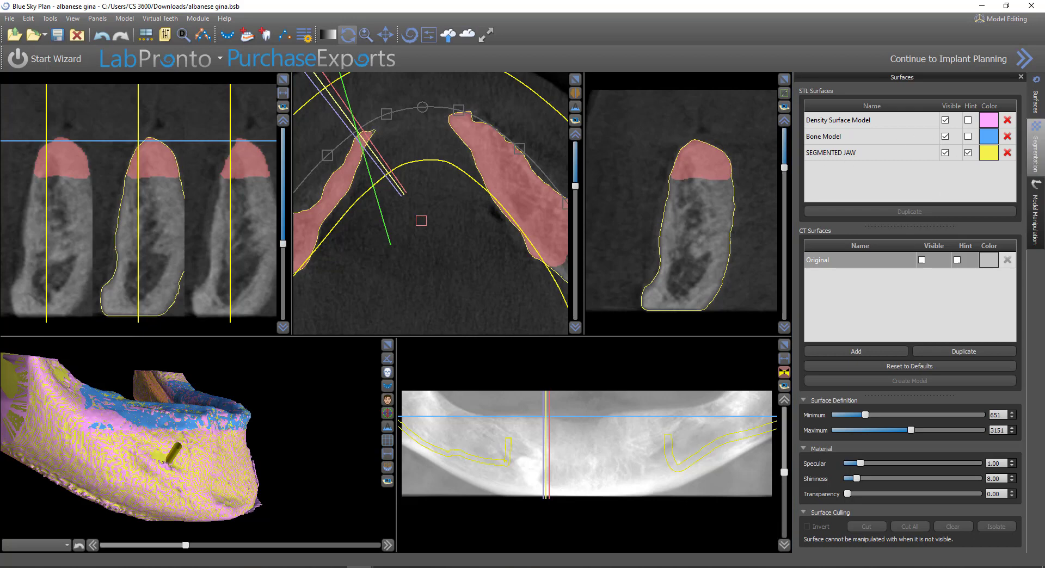
{"action": "left_click", "coordinate": [1036, 147]}
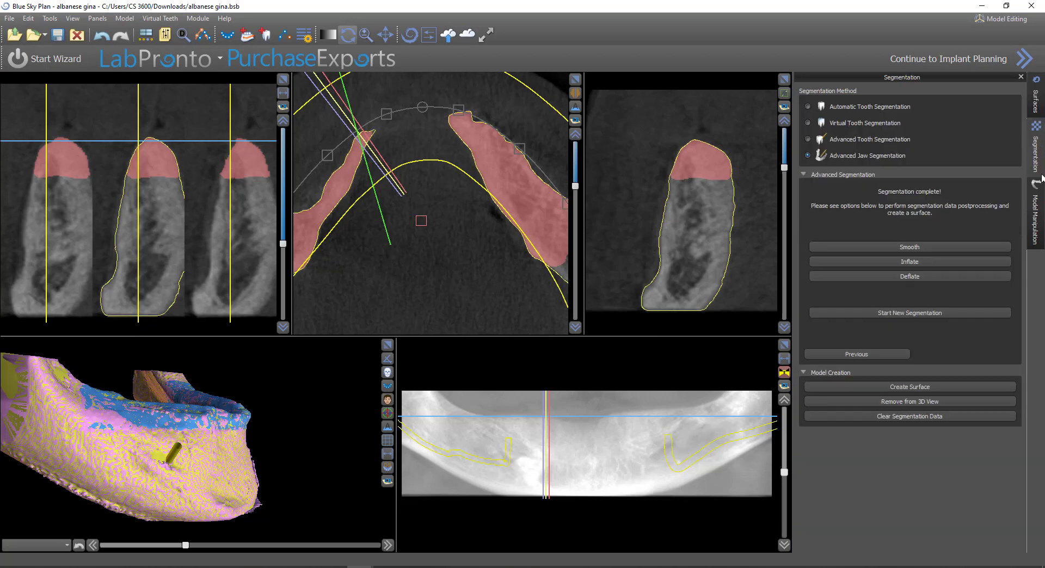
{"action": "left_click", "coordinate": [918, 415]}
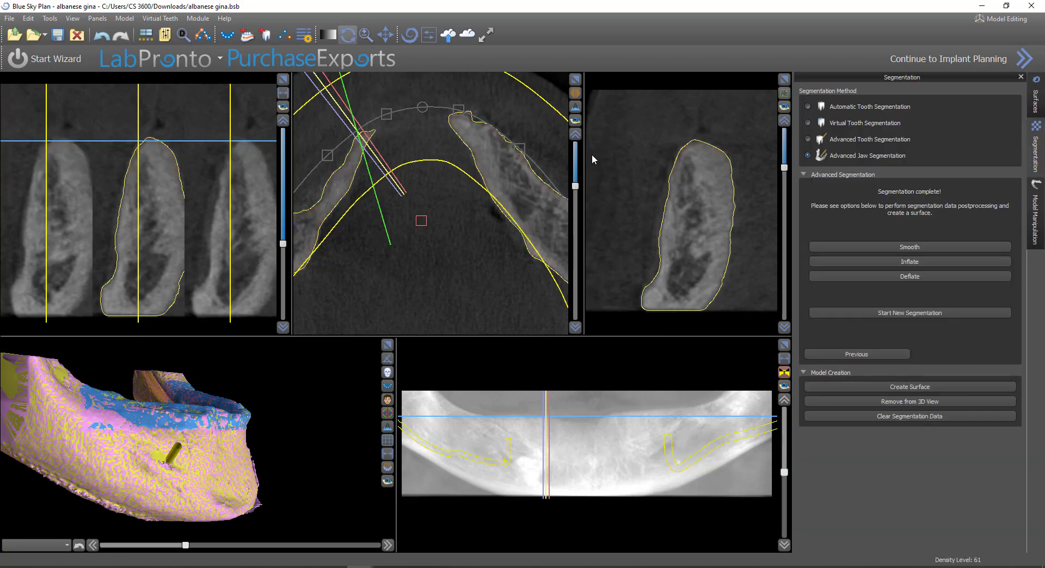
Enlarge the axial view and compare the imported jaw's outline with the bone through successive slices
{"action": "left_click", "coordinate": [575, 82]}
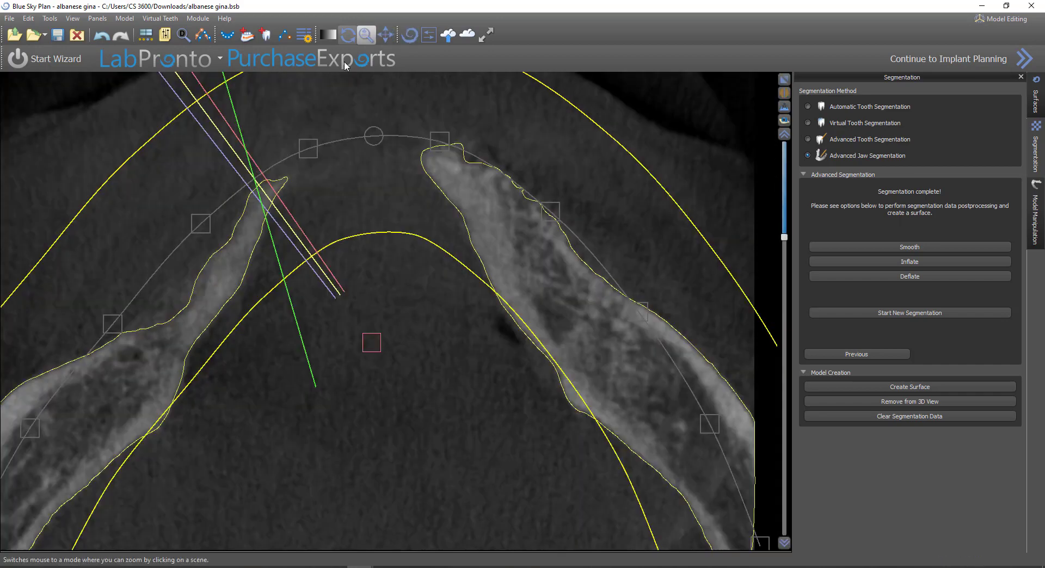
{"action": "right_click_drag", "start_coordinate": [550, 304], "coordinate": [563, 447]}
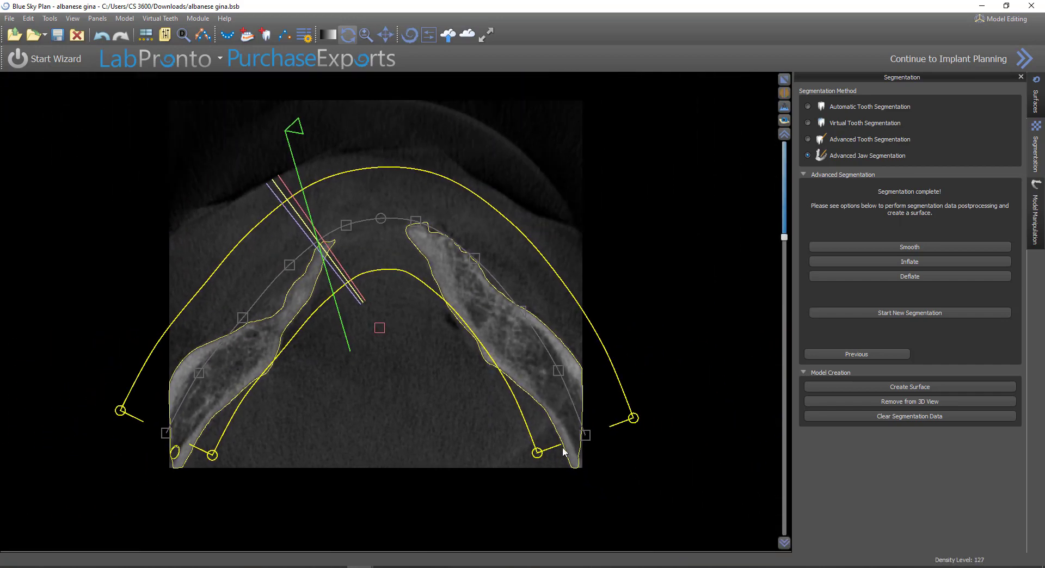
{"action": "scroll", "coordinate": [556, 435], "scroll_direction": "down", "scroll_amount": 5}
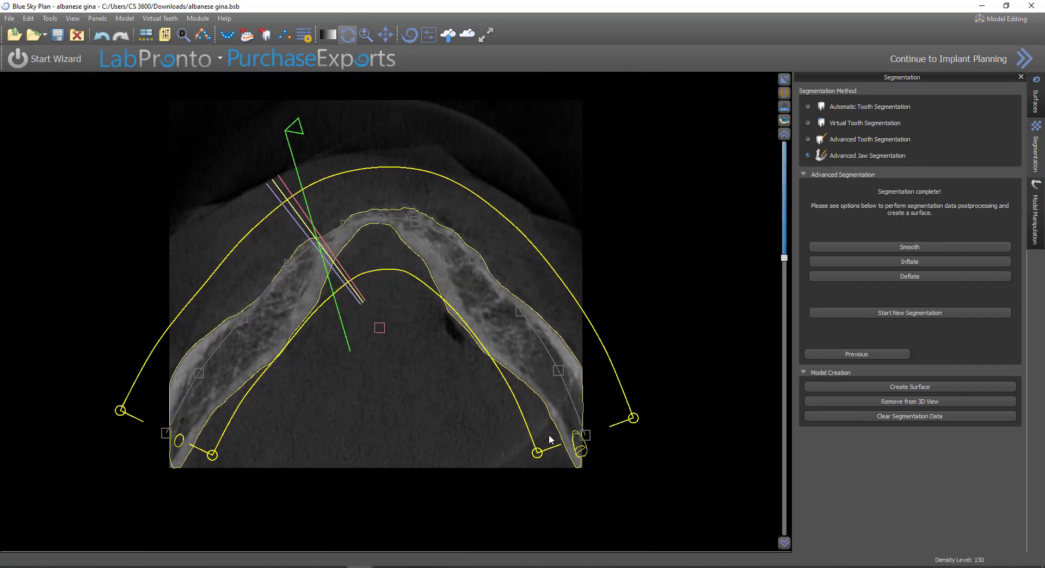
{"action": "scroll", "coordinate": [549, 434], "scroll_direction": "down", "scroll_amount": 2}
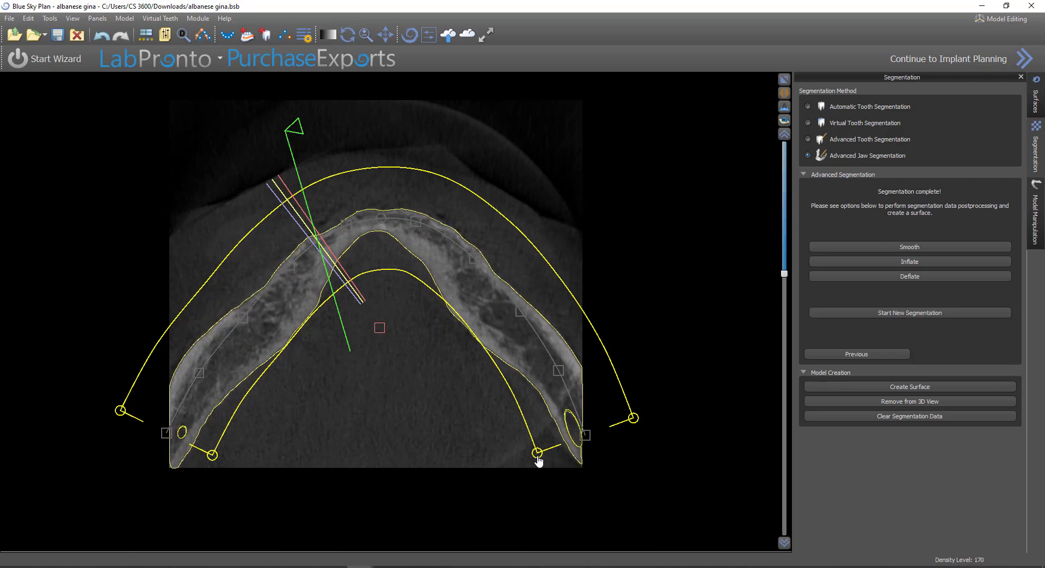
{"action": "scroll", "coordinate": [525, 476], "scroll_direction": "down", "scroll_amount": 2}
{"action": "scroll", "coordinate": [525, 477], "scroll_direction": "down", "scroll_amount": 3}
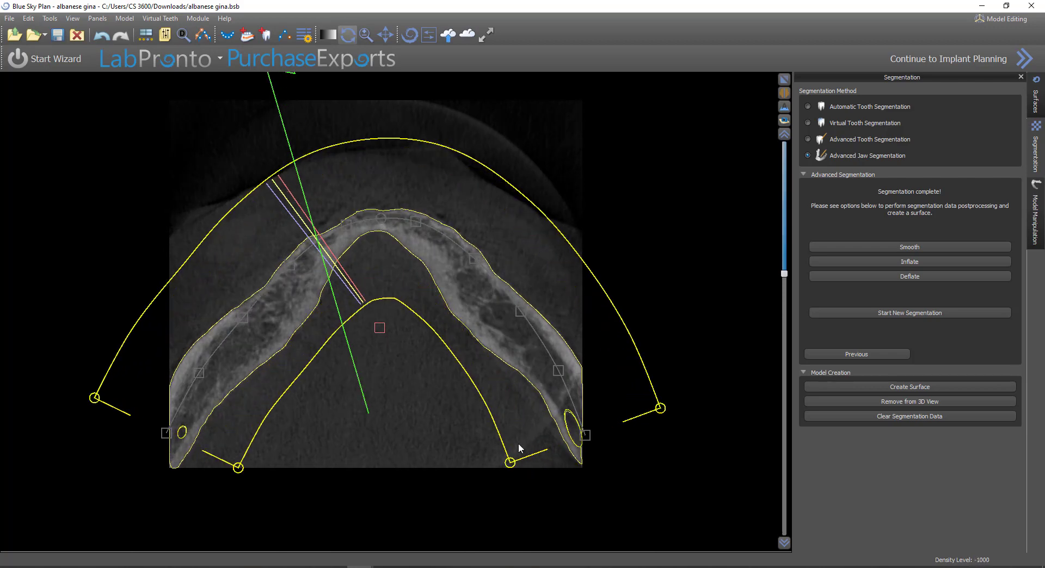
{"action": "scroll", "coordinate": [497, 402], "scroll_direction": "down", "scroll_amount": 2}
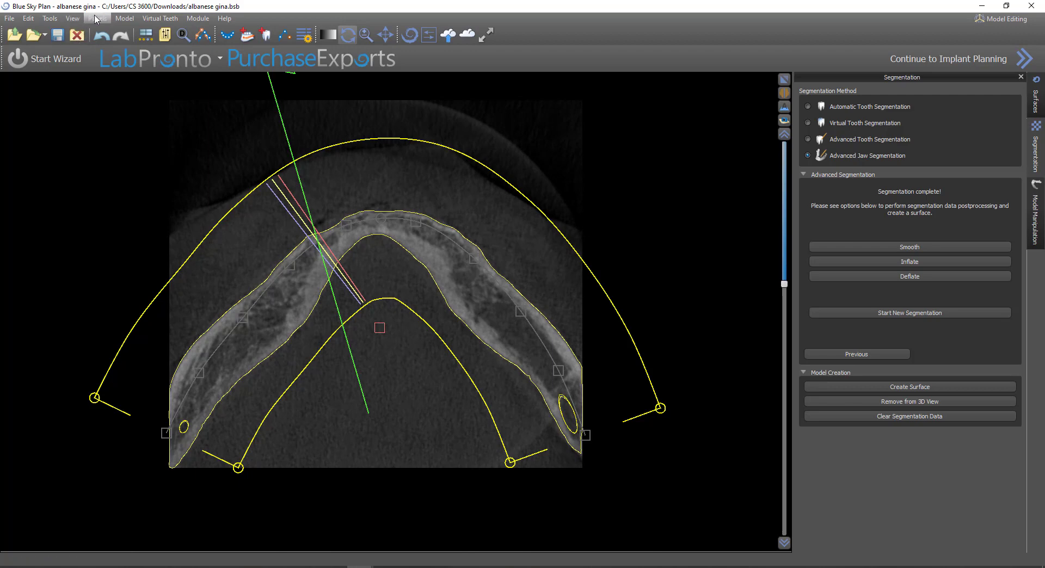
Show the Visibility Toolbar and hide the panoramic curve and section lines
{"action": "left_click", "coordinate": [71, 19]}
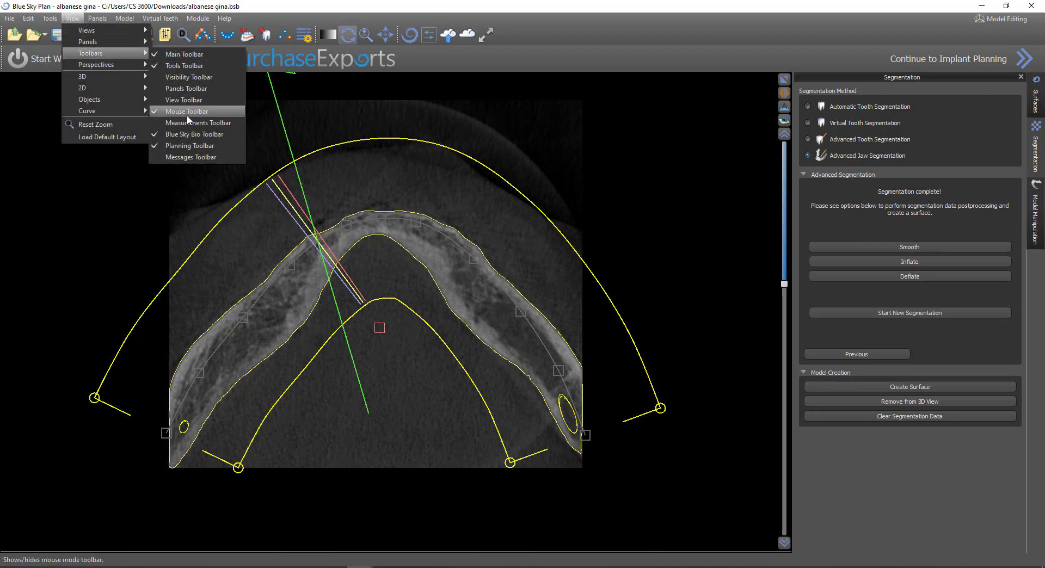
{"action": "left_click", "coordinate": [205, 78]}
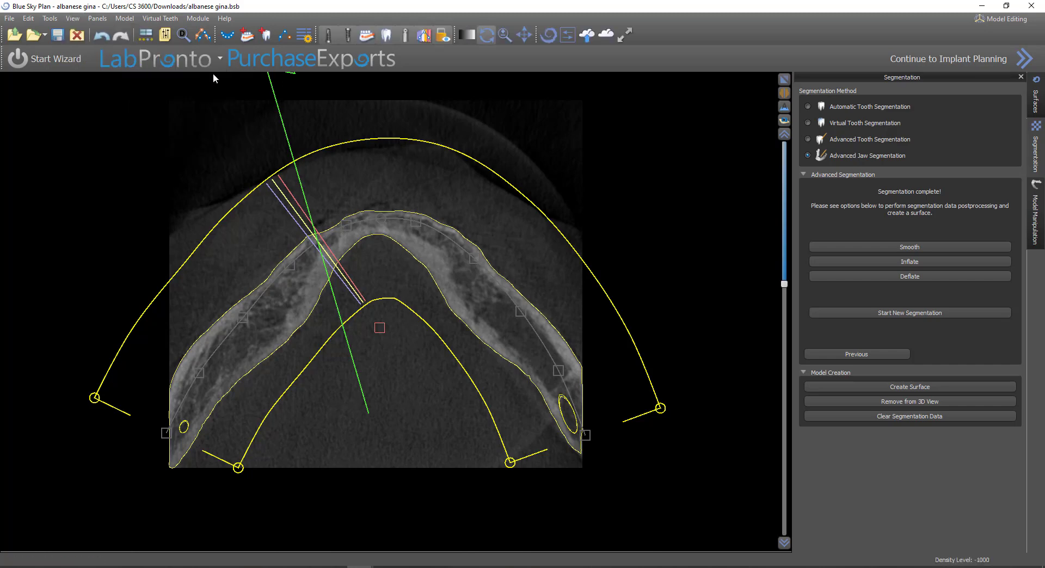
{"action": "left_click", "coordinate": [421, 38]}
Examine how the jaw outline and canal contours follow the bone up and down the enlarged axial slices
{"action": "scroll", "coordinate": [524, 250], "scroll_direction": "up", "scroll_amount": 3}
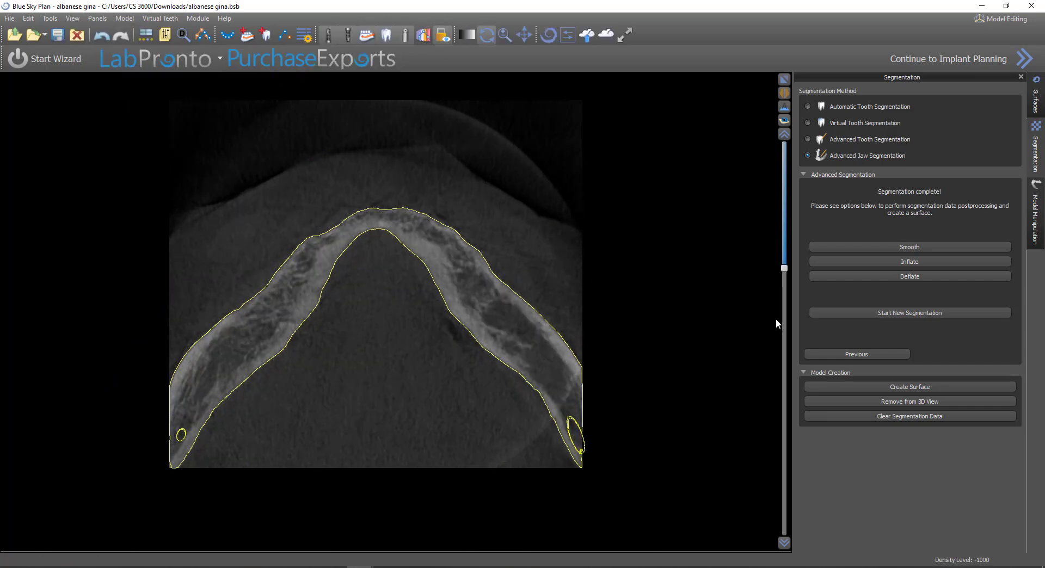
{"action": "right_click_drag", "start_coordinate": [676, 282], "coordinate": [677, 171]}
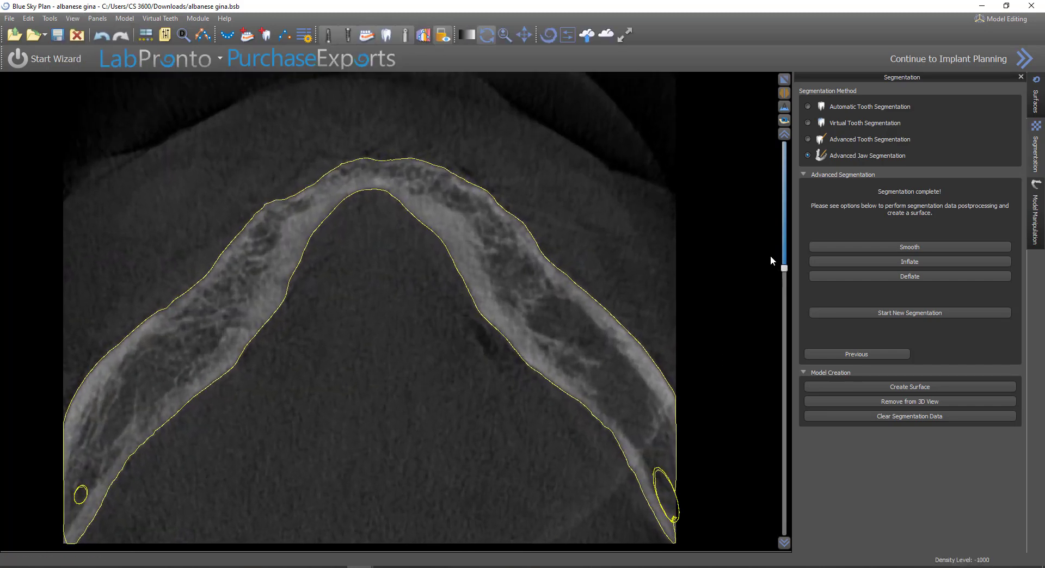
{"action": "left_click_drag", "start_coordinate": [787, 268], "coordinate": [789, 364]}
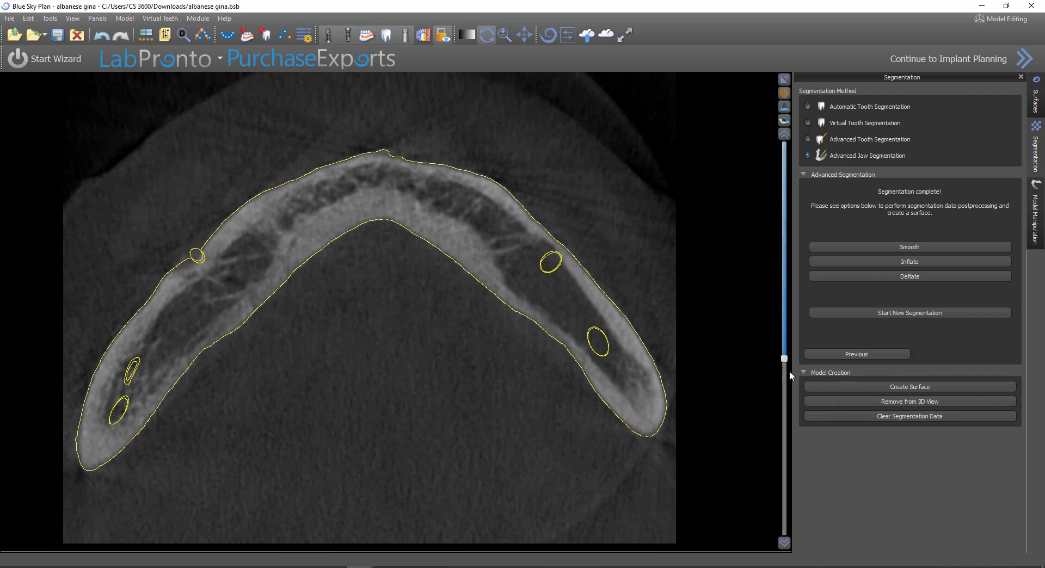
{"action": "left_click_drag", "start_coordinate": [785, 361], "coordinate": [773, 309]}
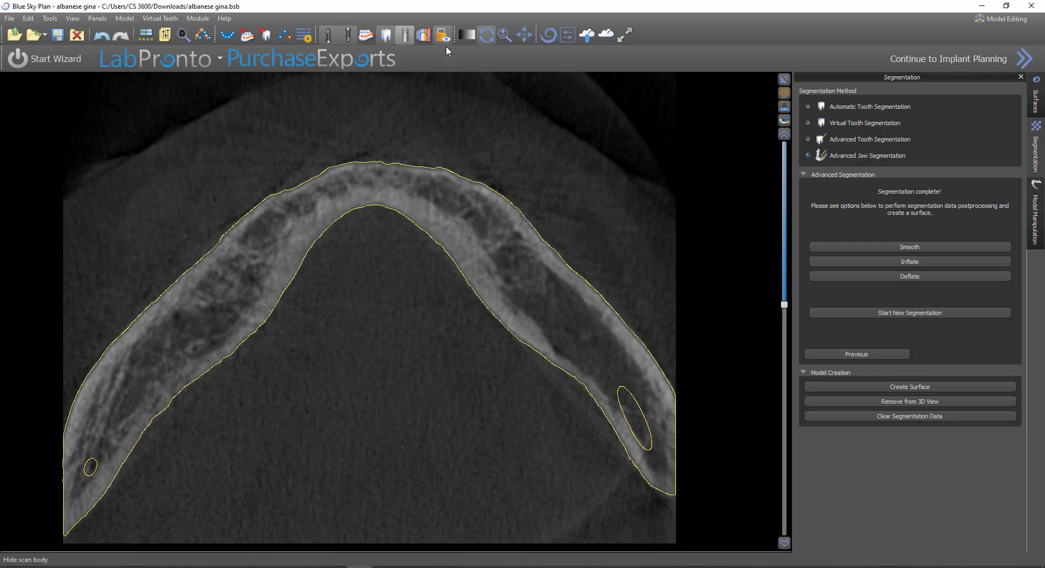
{"action": "left_click_drag", "start_coordinate": [785, 309], "coordinate": [801, 235]}
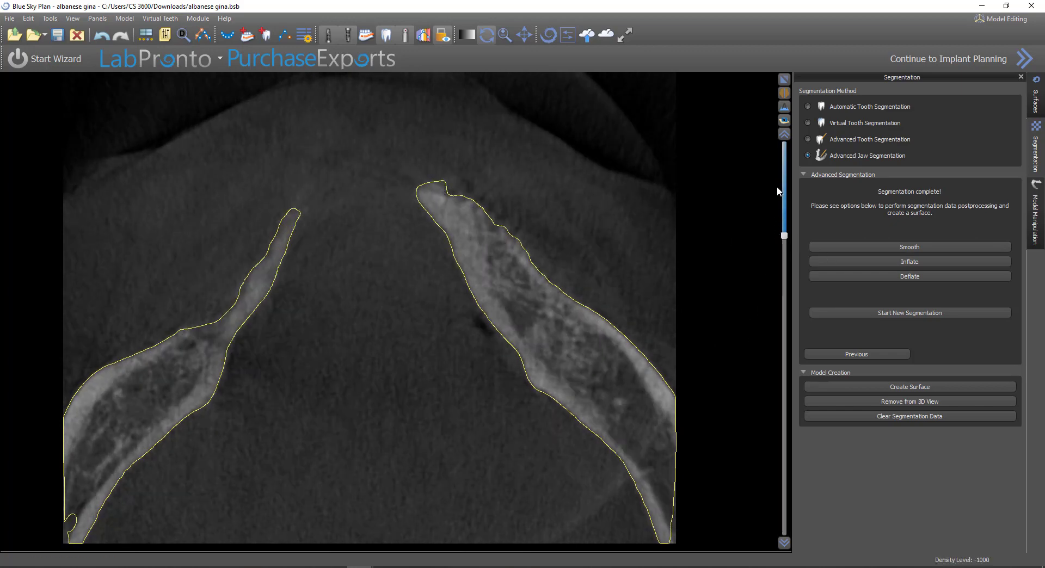
Restore the axial view, enlarge the cross-sections to check the jaw outline along the arch, and return to the multi-view layout
{"action": "left_click", "coordinate": [784, 80]}
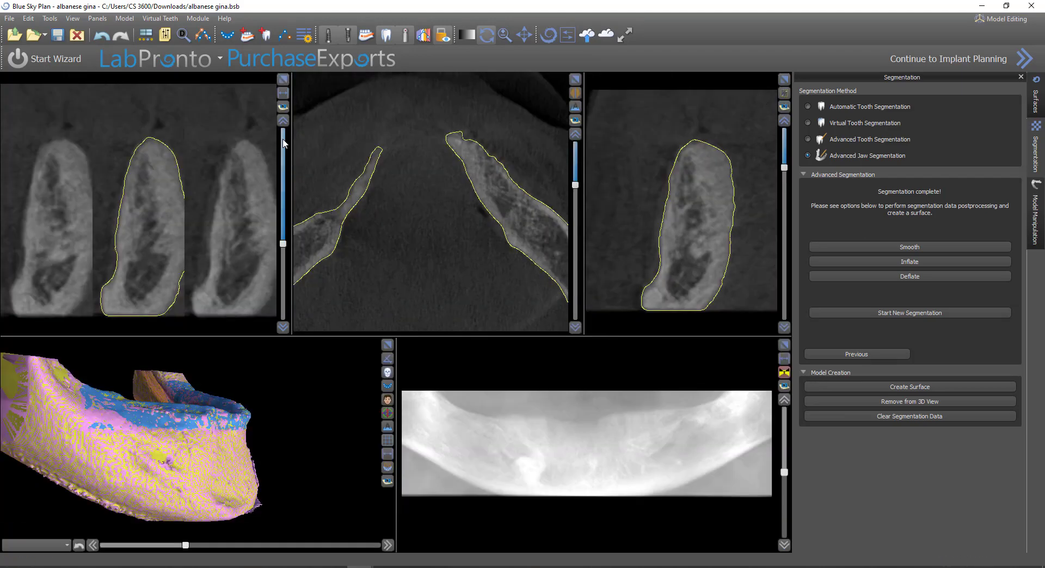
{"action": "left_click", "coordinate": [283, 79]}
{"action": "scroll", "coordinate": [506, 357], "scroll_direction": "up", "scroll_amount": 1}
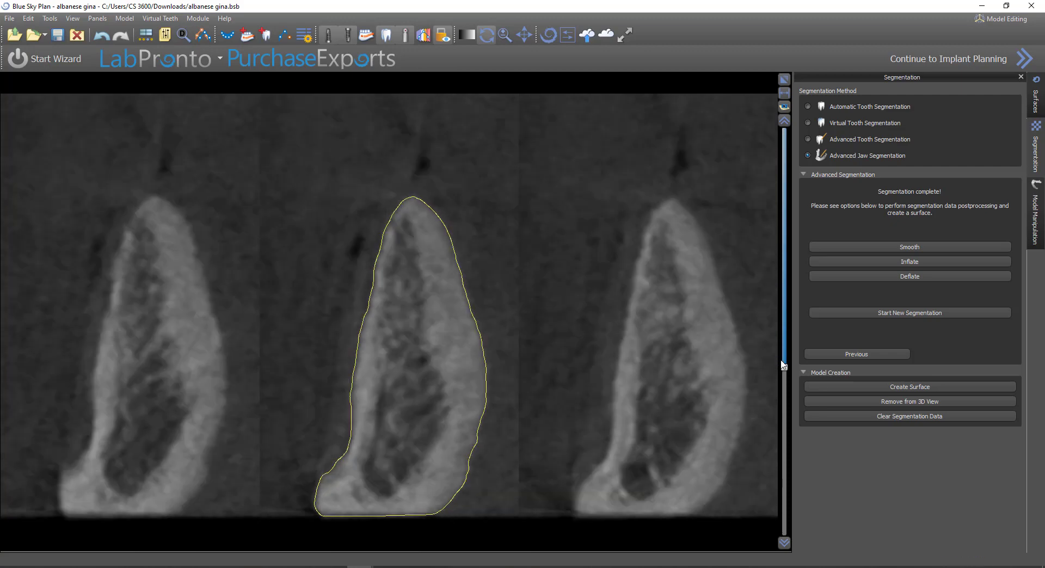
{"action": "left_click_drag", "start_coordinate": [784, 369], "coordinate": [800, 340]}
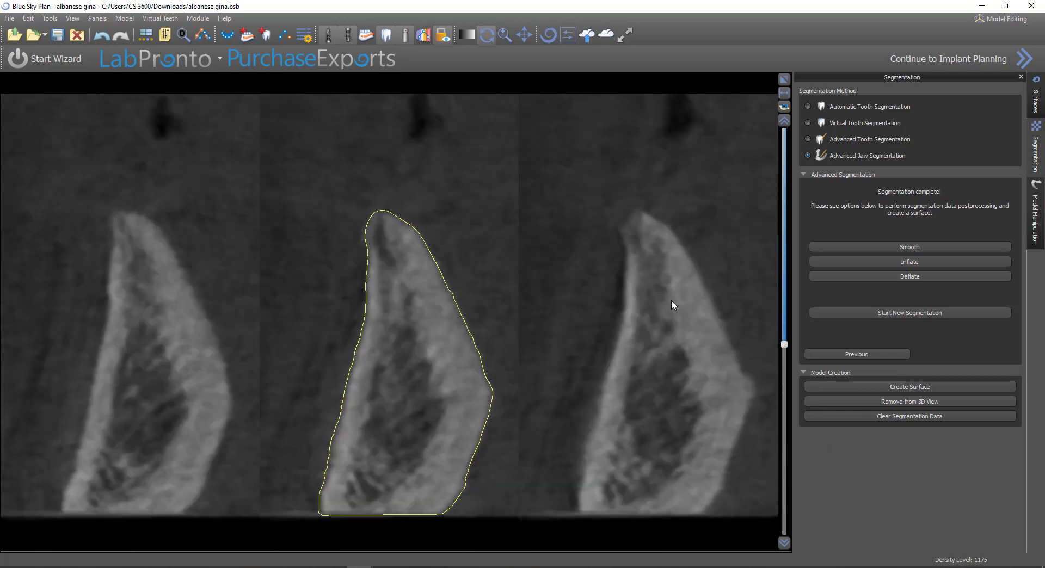
{"action": "scroll", "coordinate": [671, 300], "scroll_direction": "down", "scroll_amount": 5}
{"action": "right_click_drag", "start_coordinate": [488, 322], "coordinate": [498, 299]}
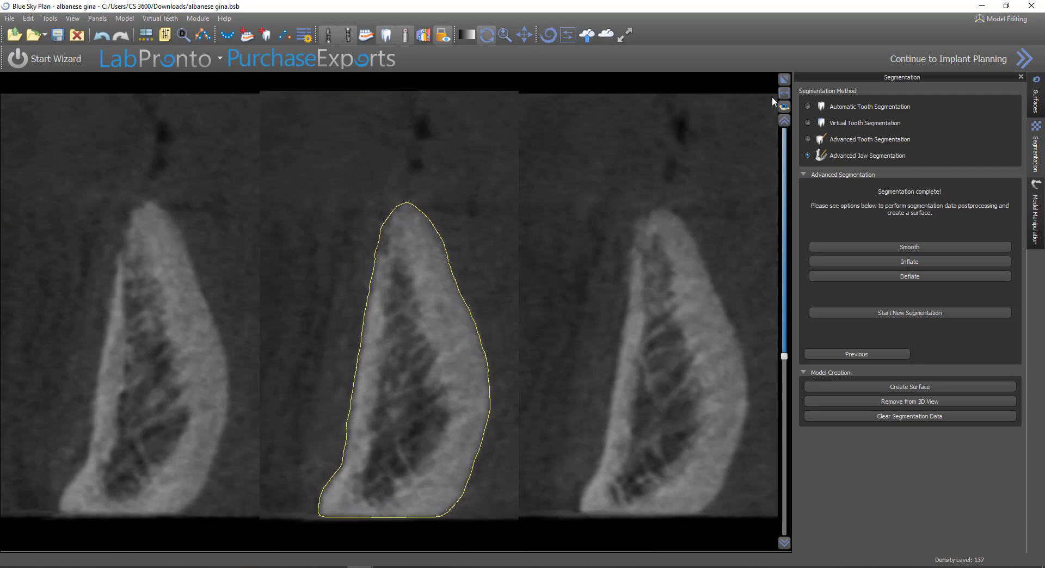
{"action": "left_click", "coordinate": [784, 80]}
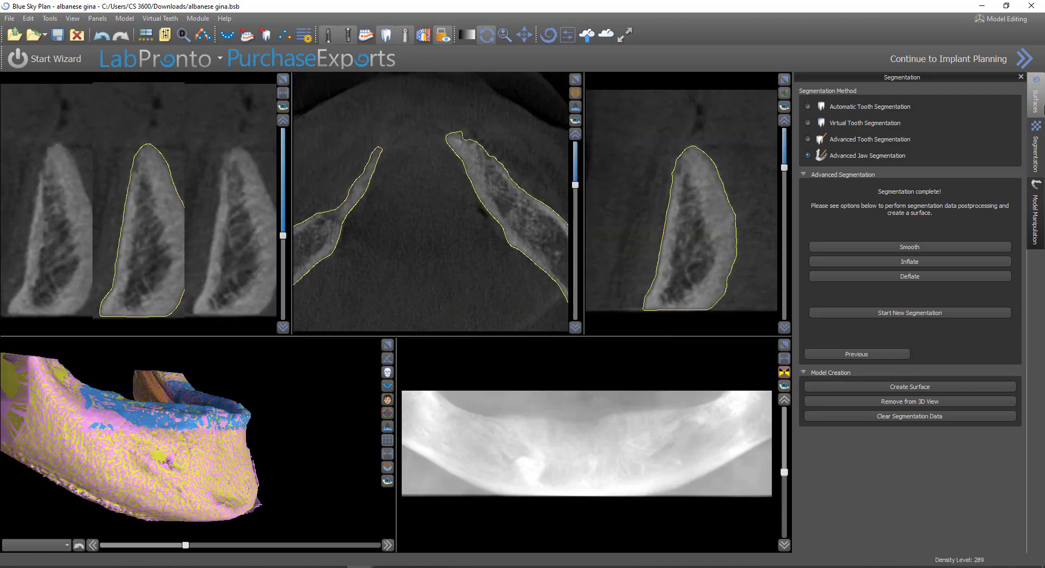
Delete the Bone Model and Density Surface Model surfaces, leaving only SEGMENTED JAW, and view the jaw in 3D
{"action": "left_click", "coordinate": [1040, 87]}
{"action": "left_click", "coordinate": [1007, 136]}
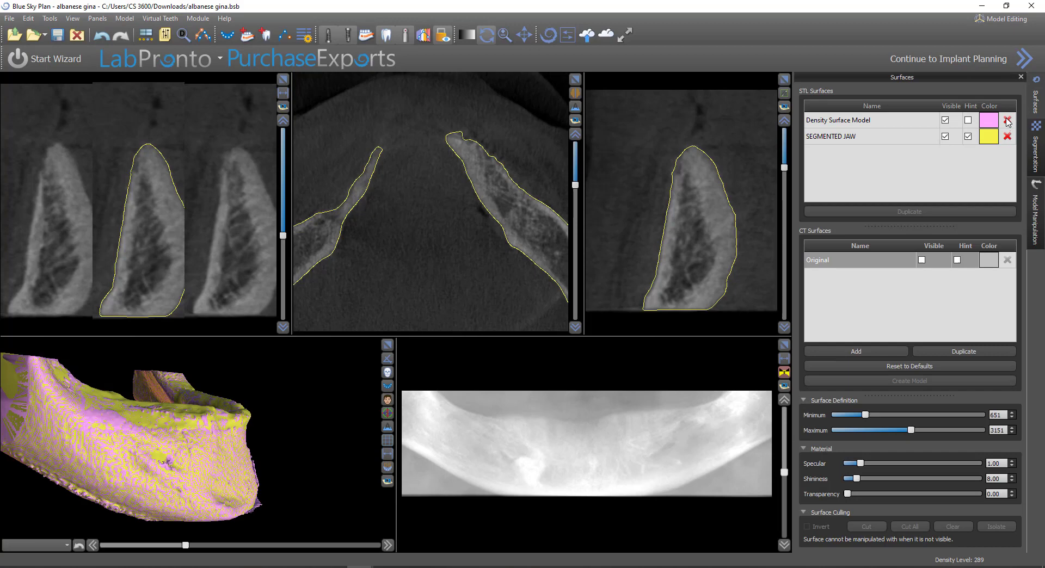
{"action": "left_click", "coordinate": [1008, 121]}
{"action": "left_click_drag", "start_coordinate": [322, 422], "coordinate": [261, 435]}
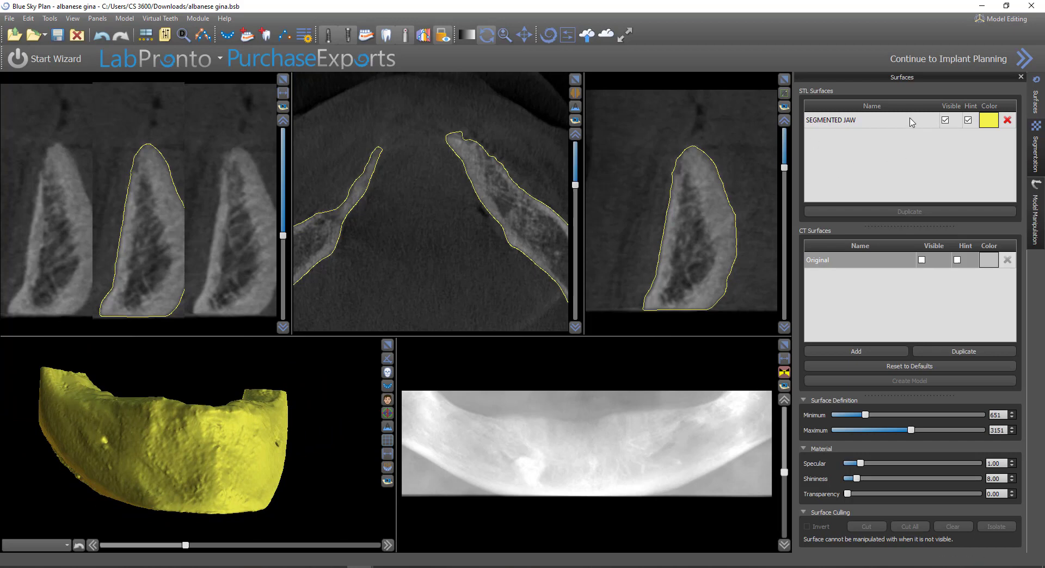